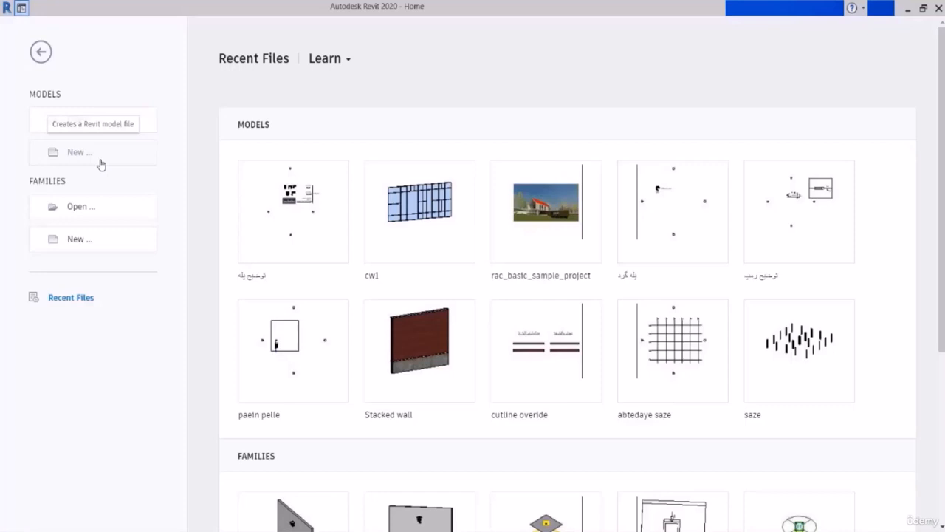
{"action": "left_click", "coordinate": [89, 155]}
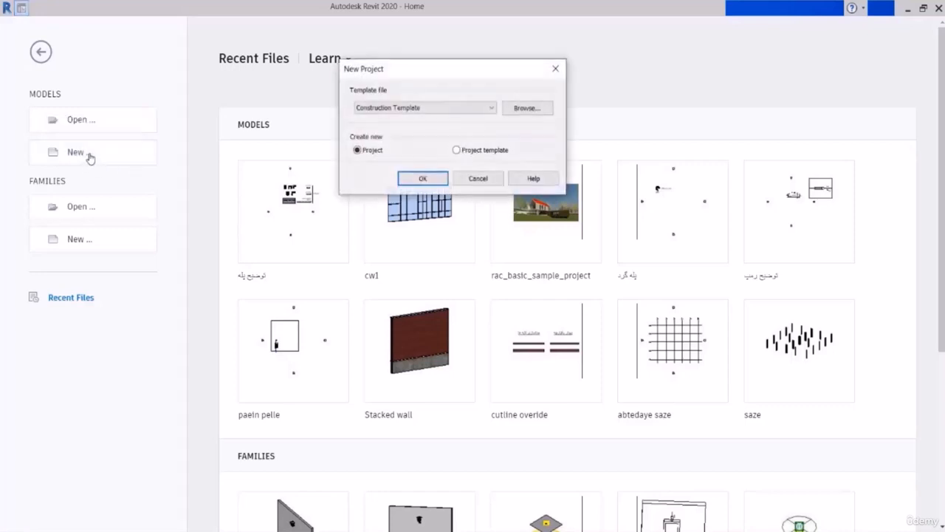
{"action": "left_click_drag", "start_coordinate": [392, 66], "coordinate": [388, 95]}
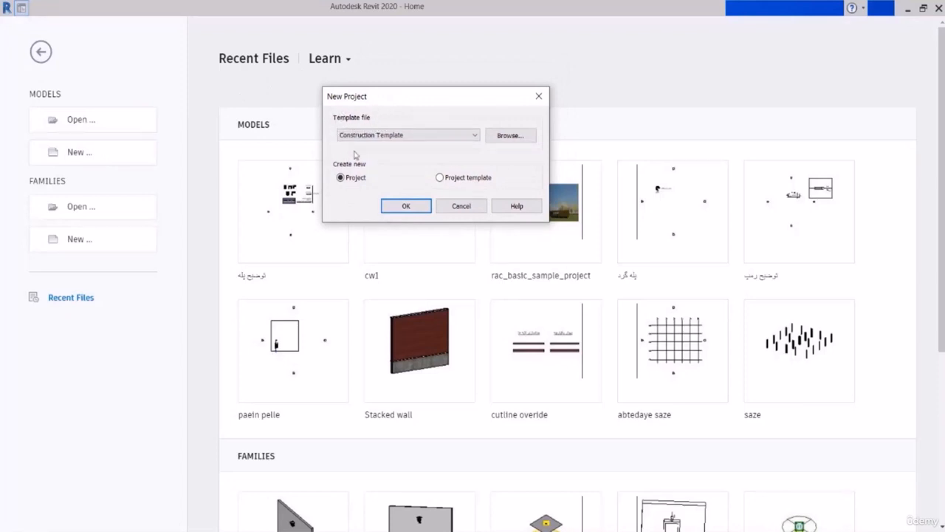
{"action": "left_click", "coordinate": [390, 135]}
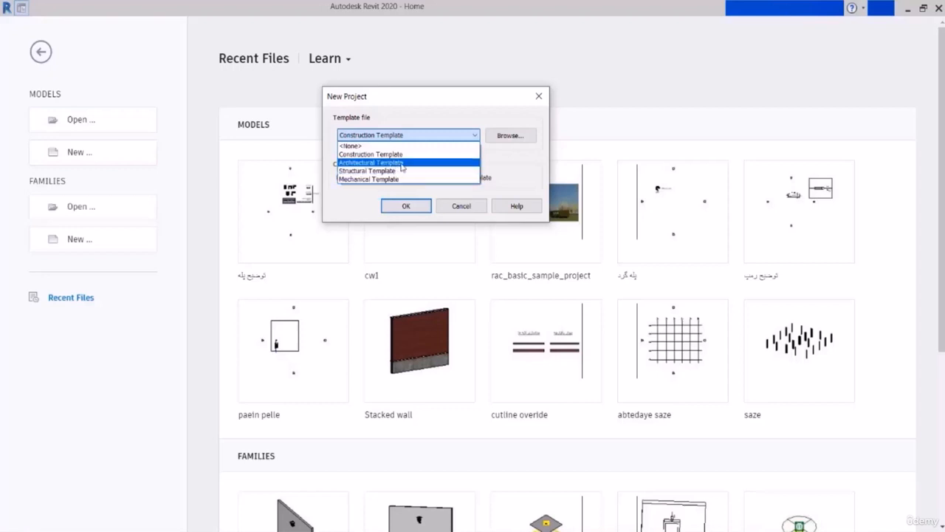
{"action": "left_click", "coordinate": [402, 164]}
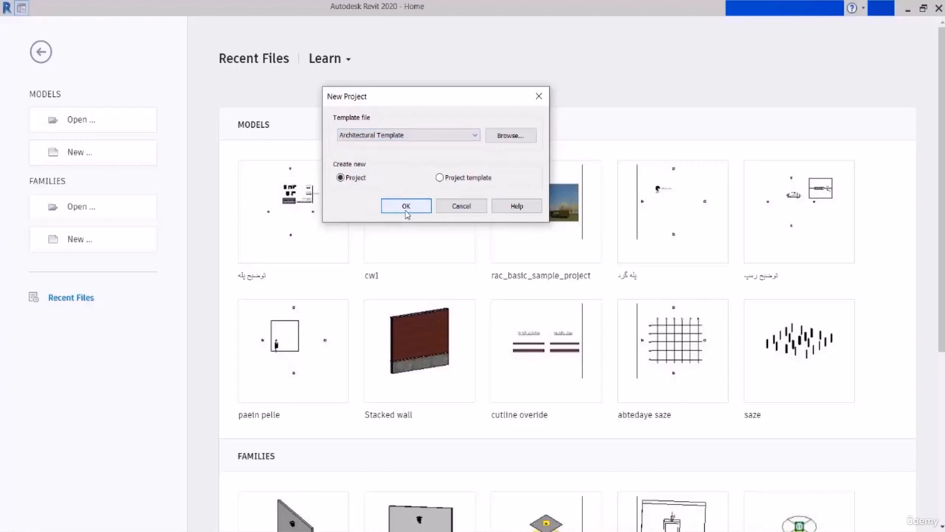
{"action": "left_click", "coordinate": [476, 209]}
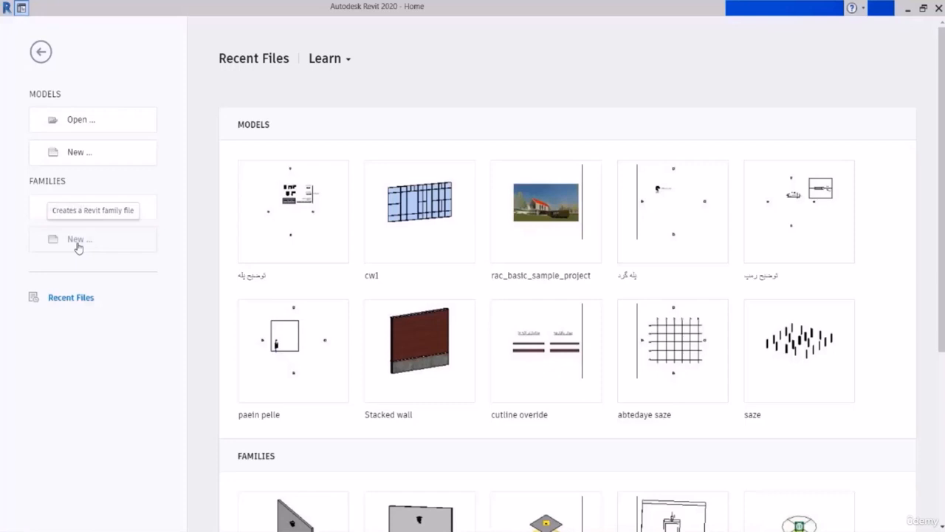
Create a new project from the Architectural Template
{"action": "left_click", "coordinate": [83, 153]}
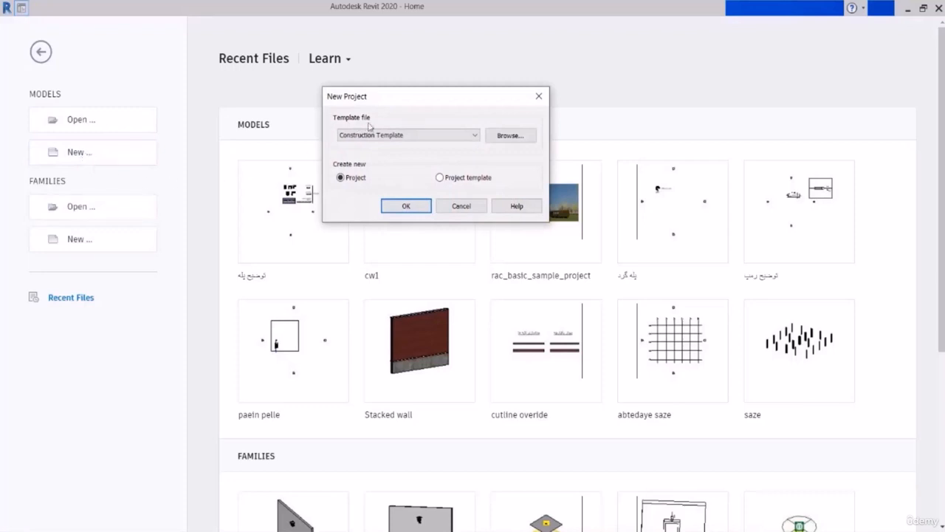
{"action": "left_click", "coordinate": [405, 135]}
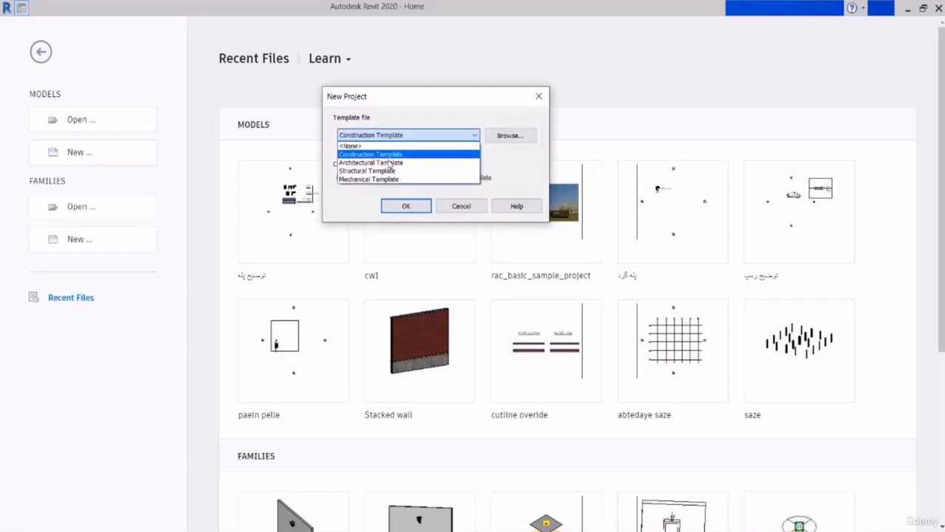
{"action": "left_click", "coordinate": [390, 163]}
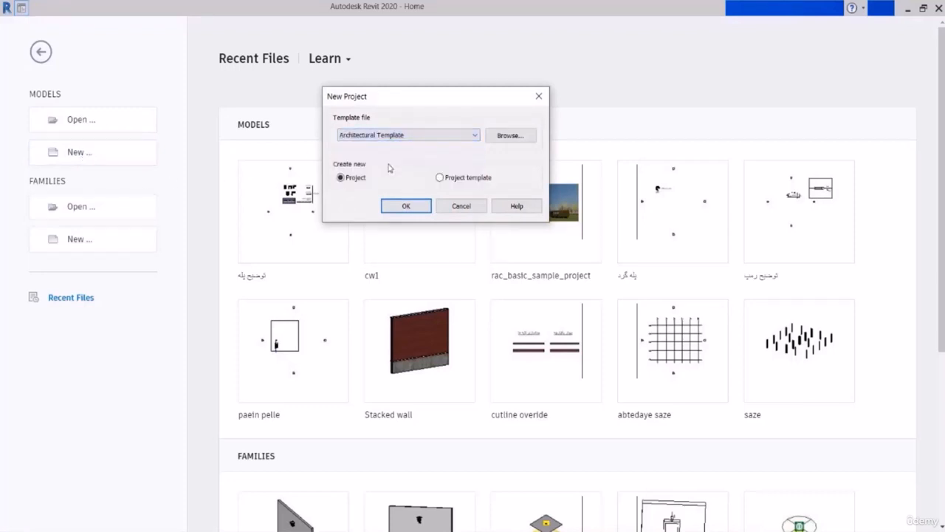
{"action": "left_click", "coordinate": [406, 206]}
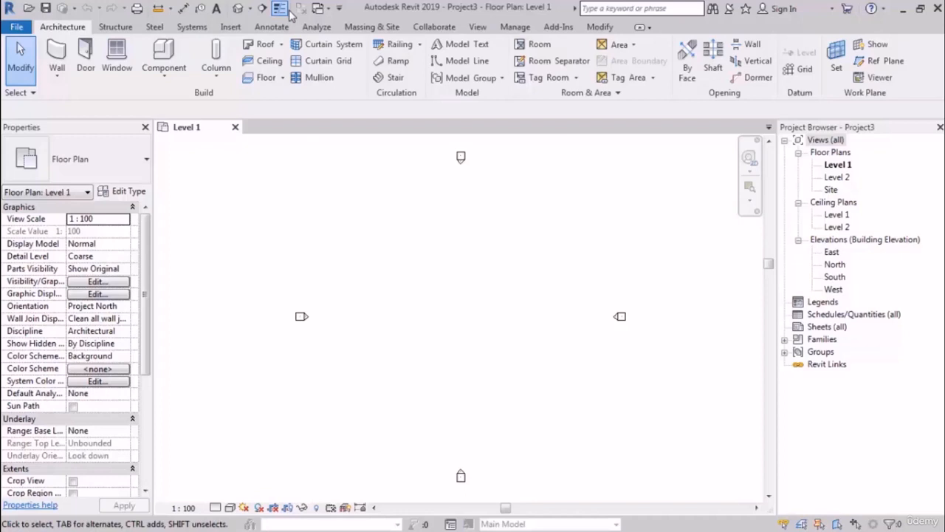
Remove the Text tool from the Quick Access Toolbar
{"action": "right_click", "coordinate": [219, 10]}
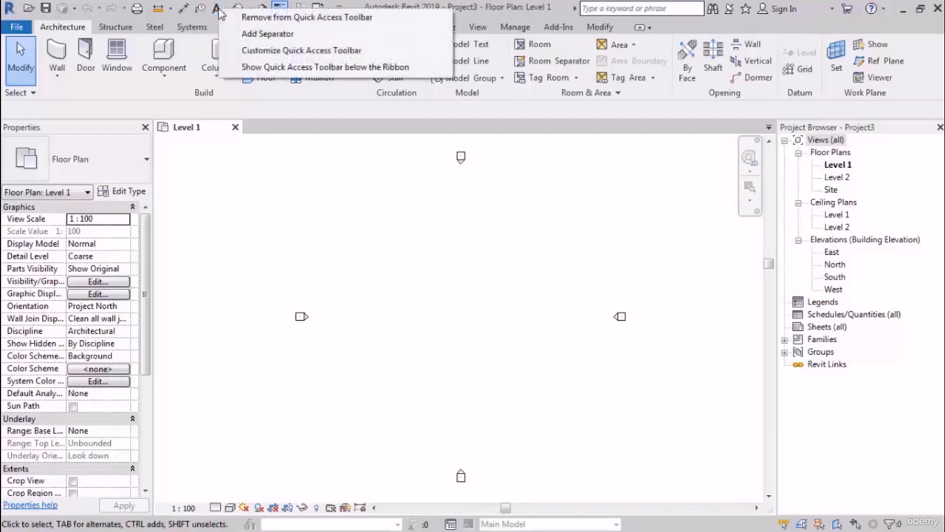
{"action": "left_click", "coordinate": [302, 18]}
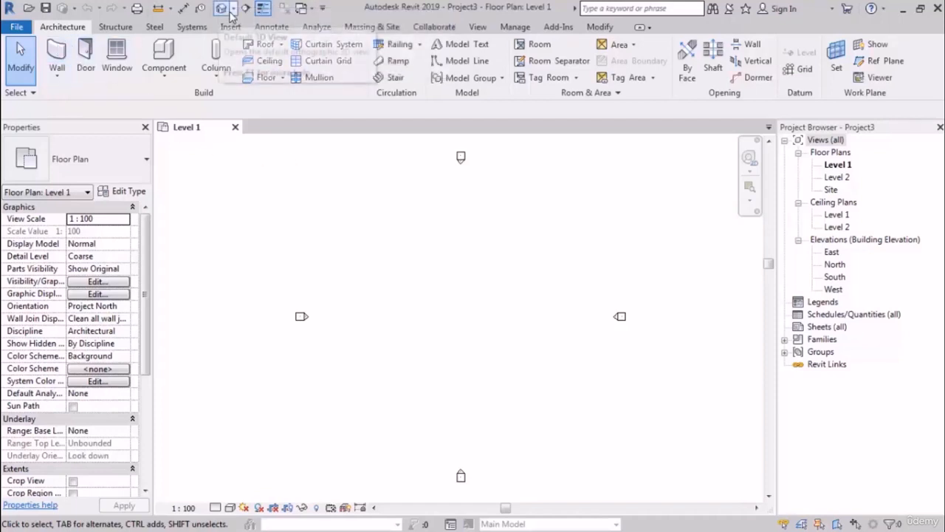
{"action": "right_click", "coordinate": [60, 56]}
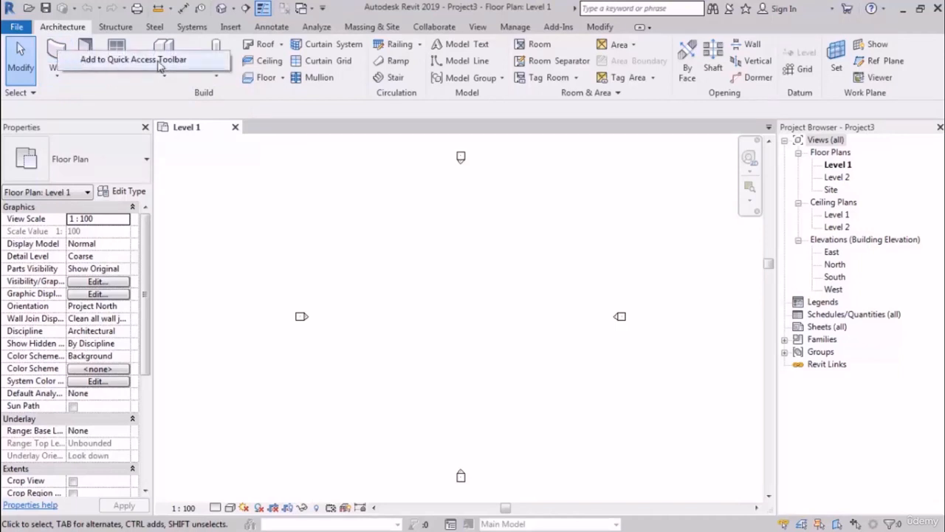
{"action": "left_click", "coordinate": [292, 174]}
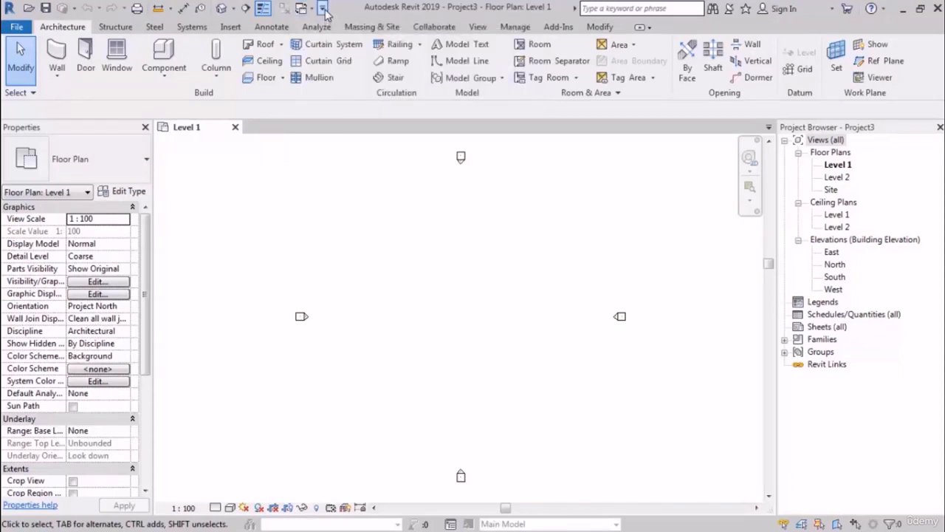
Show the Quick Access Toolbar below the ribbon and return it to its place above the ribbon
{"action": "left_click", "coordinate": [323, 9]}
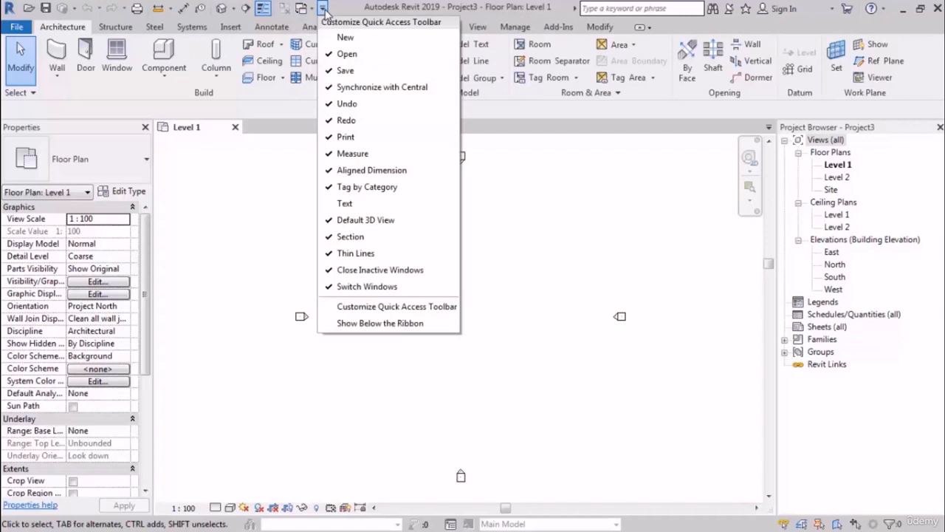
{"action": "left_click", "coordinate": [435, 328]}
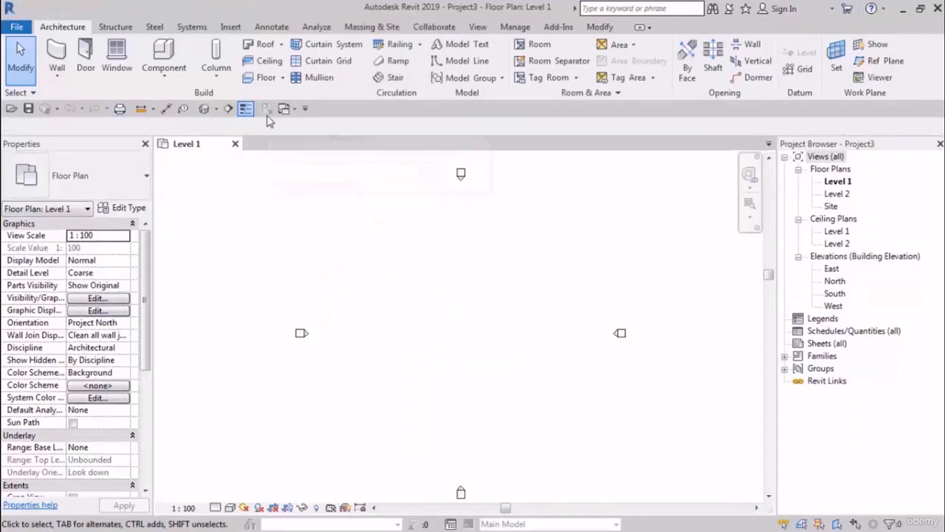
{"action": "left_click", "coordinate": [305, 109]}
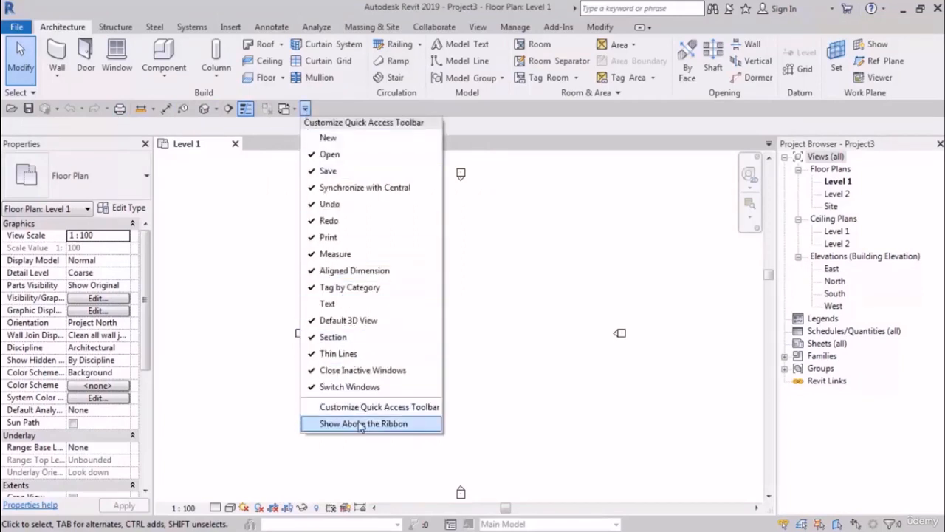
{"action": "left_click", "coordinate": [362, 423]}
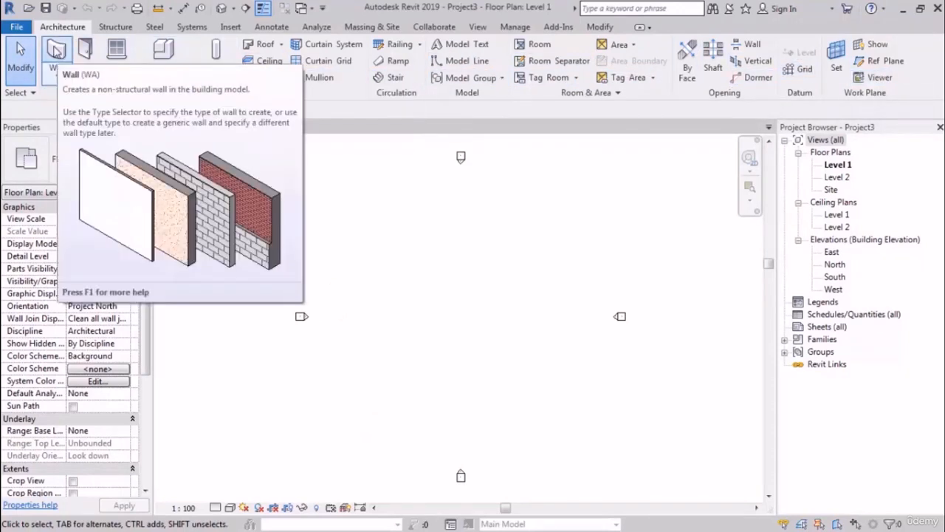
Examine the ribbon tools for Structure, Steel, Architecture, Systems, Massing & Site and Modify
{"action": "left_click", "coordinate": [121, 28]}
{"action": "left_click", "coordinate": [154, 27]}
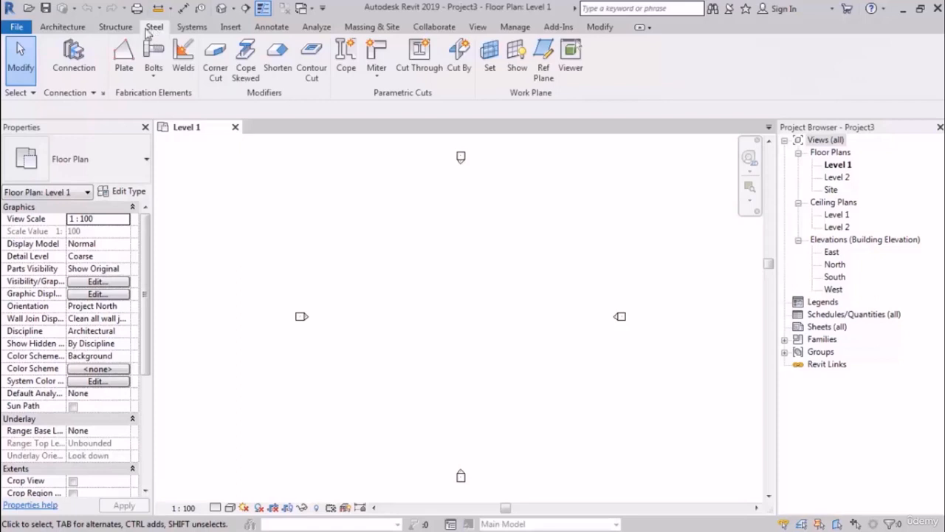
{"action": "left_click", "coordinate": [65, 28]}
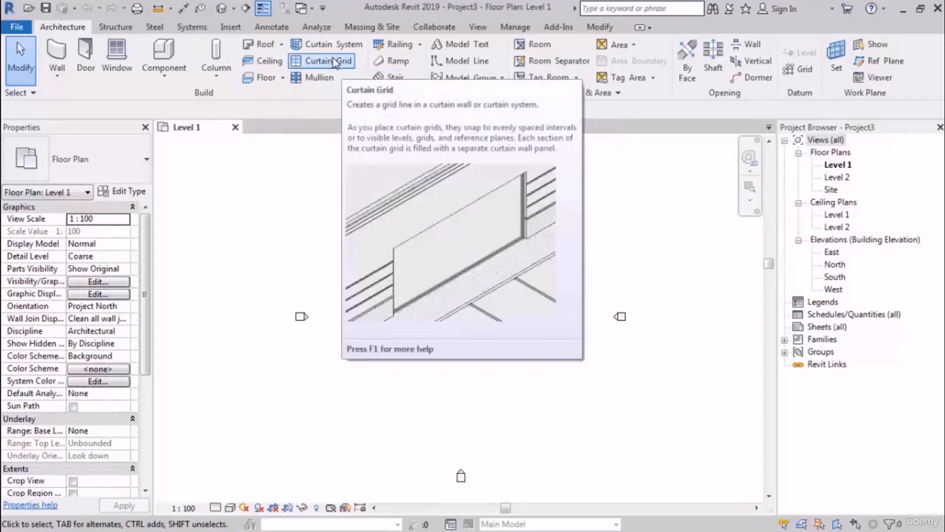
{"action": "left_click", "coordinate": [122, 28]}
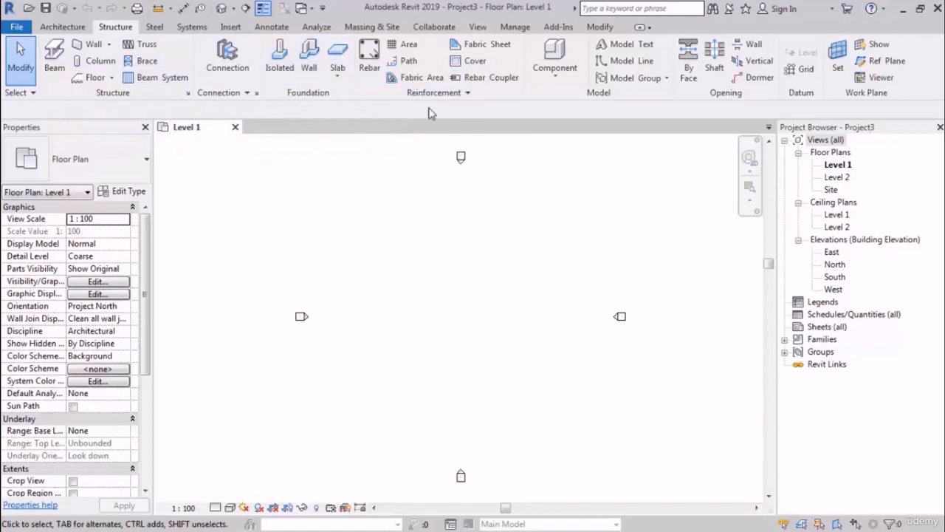
{"action": "left_click", "coordinate": [198, 28]}
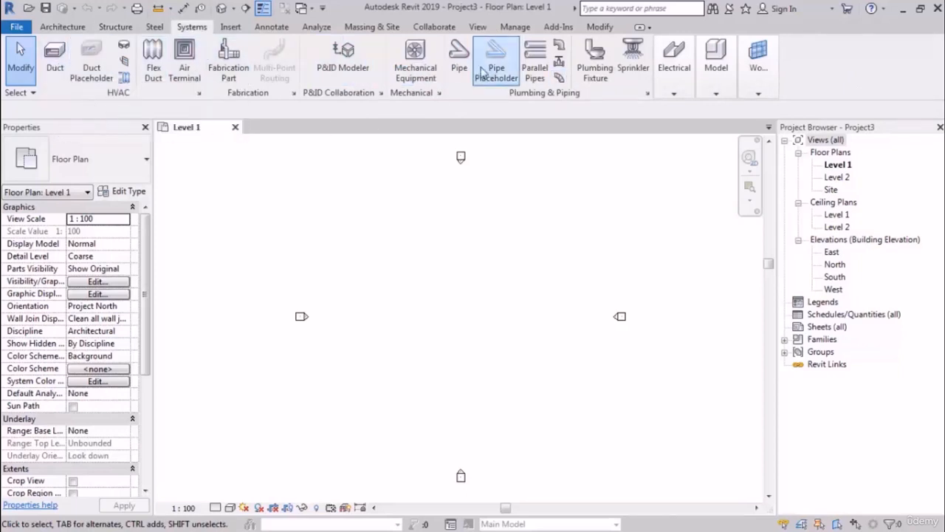
{"action": "left_click", "coordinate": [664, 96]}
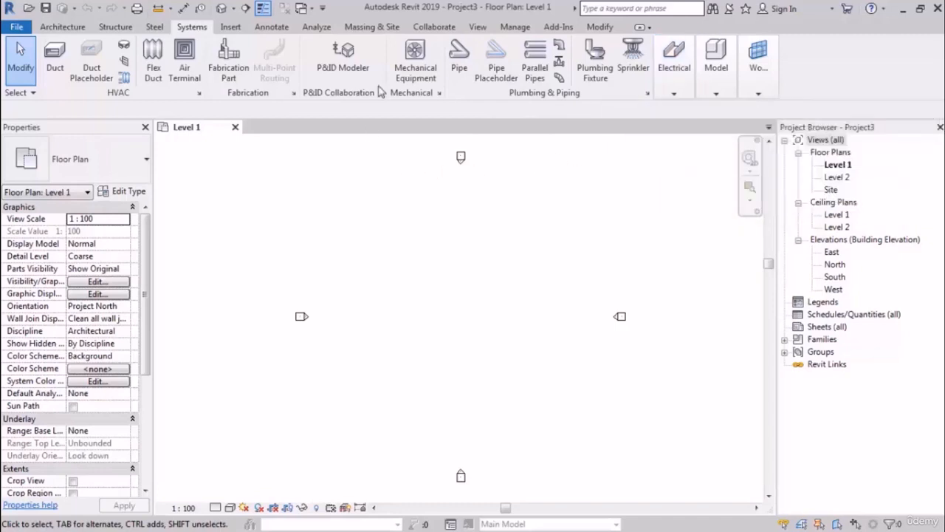
{"action": "left_click", "coordinate": [383, 28]}
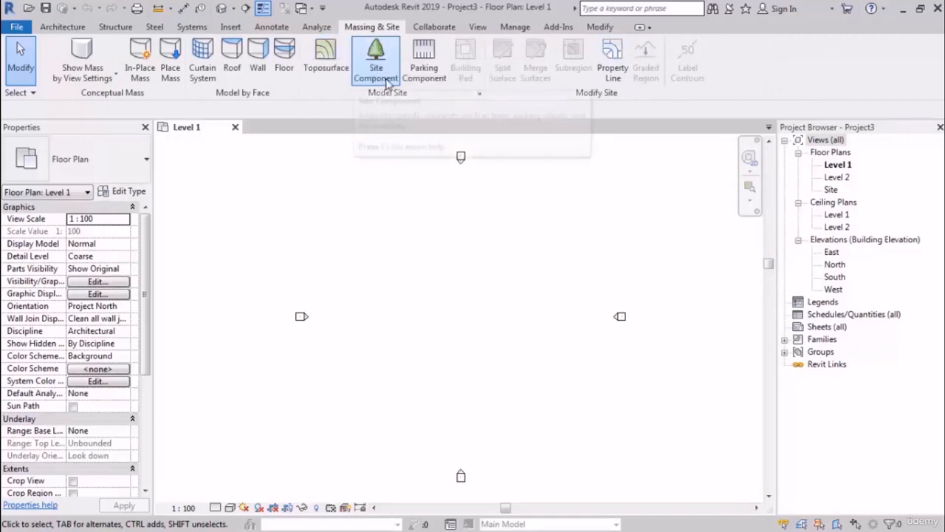
{"action": "left_click", "coordinate": [600, 27]}
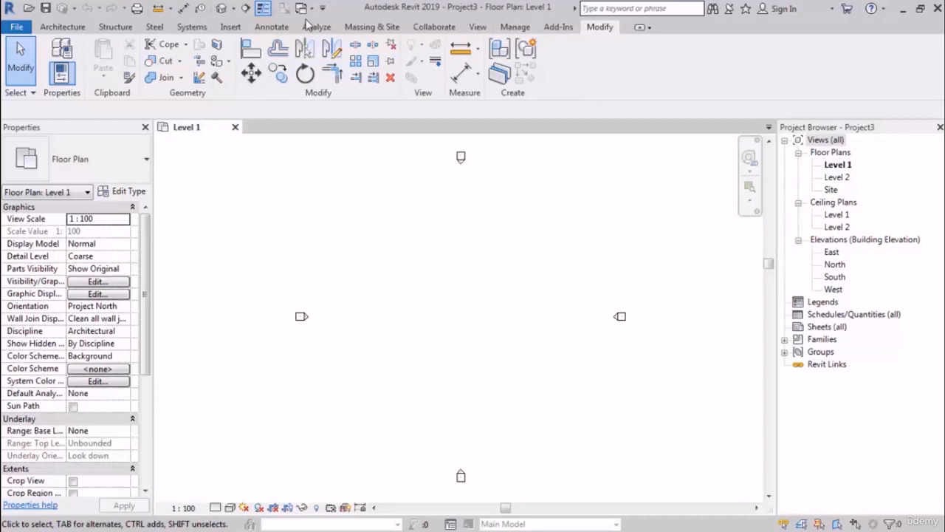
Cycle the ribbon through its minimized states of panel buttons, panel titles and tabs only, and restore the full ribbon
{"action": "double_click", "coordinate": [600, 31]}
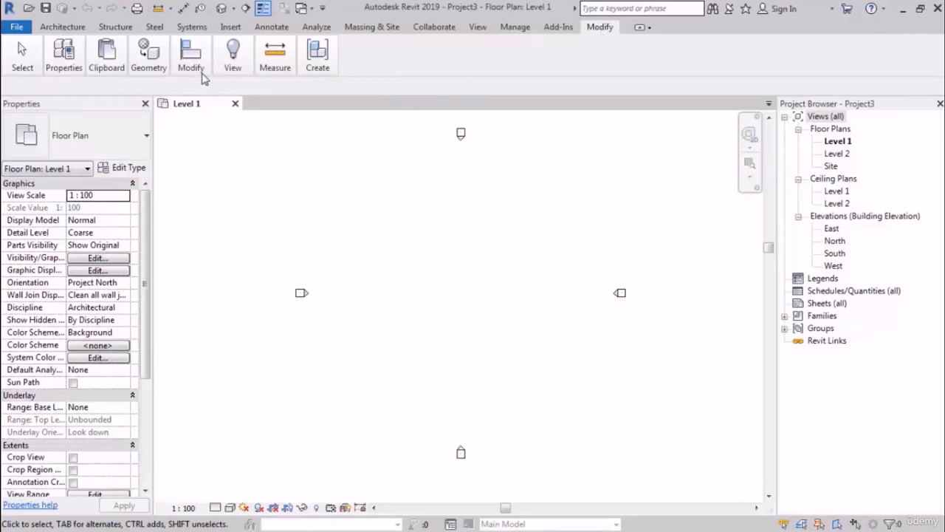
{"action": "mouse_move", "coordinate": [198, 70]}
{"action": "double_click", "coordinate": [602, 28]}
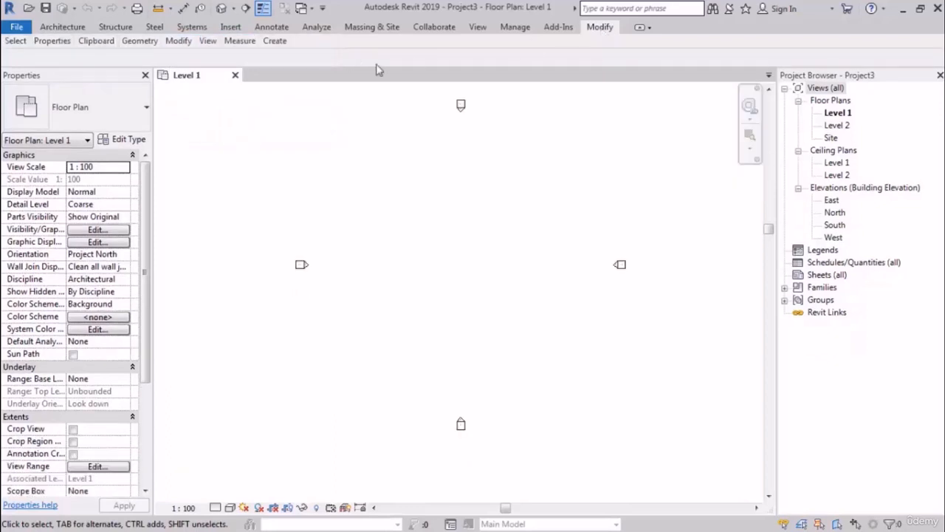
{"action": "mouse_move", "coordinate": [147, 45]}
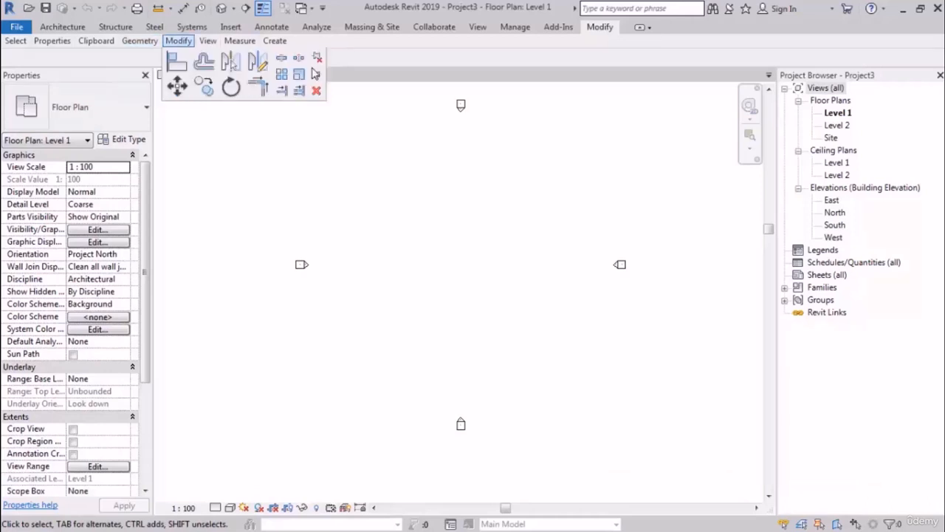
{"action": "double_click", "coordinate": [601, 28]}
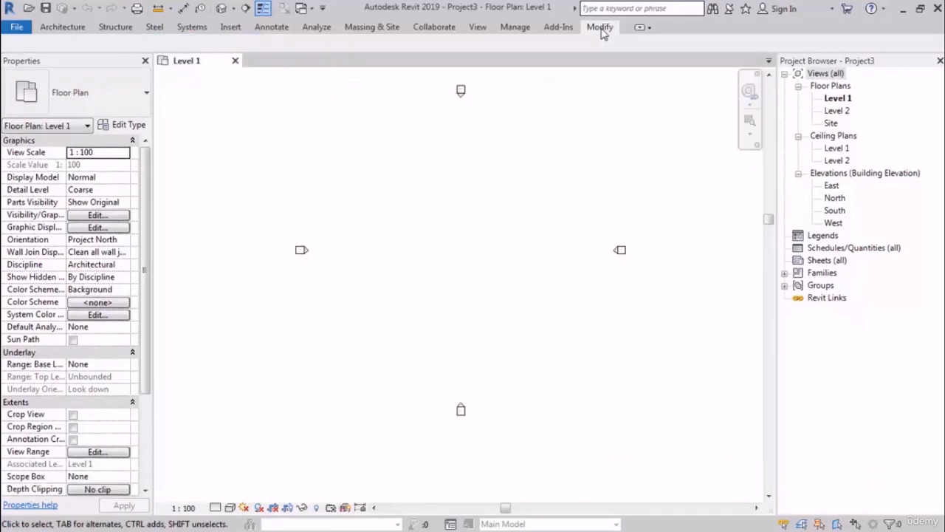
{"action": "left_click", "coordinate": [277, 31]}
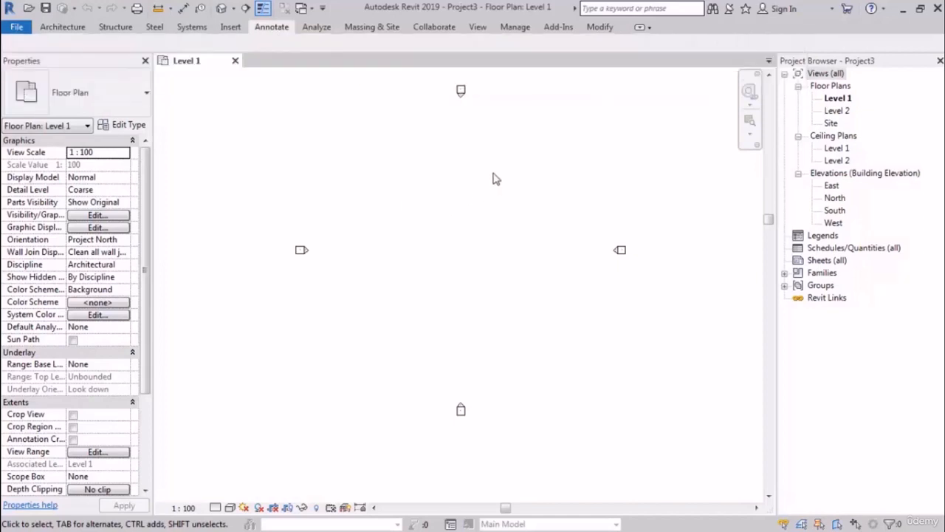
{"action": "left_click", "coordinate": [275, 28]}
{"action": "double_click", "coordinate": [274, 28]}
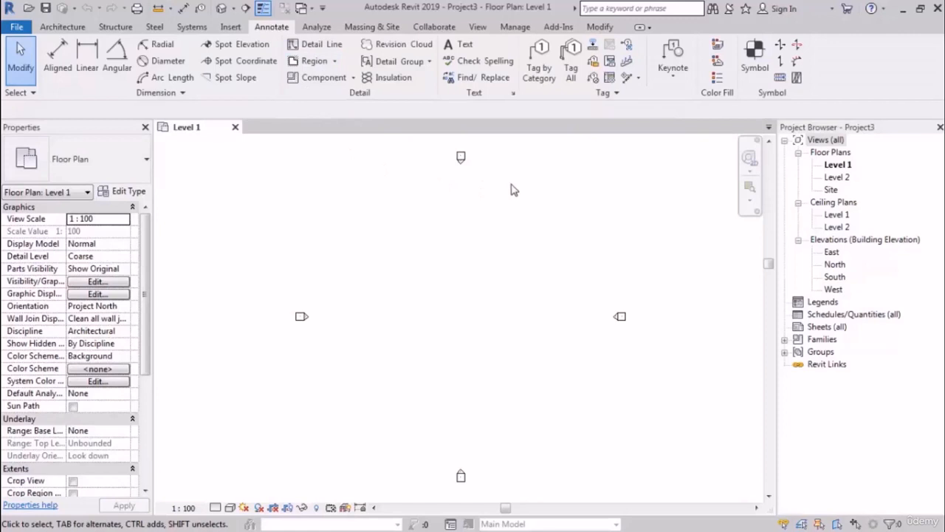
{"action": "left_click", "coordinate": [650, 27]}
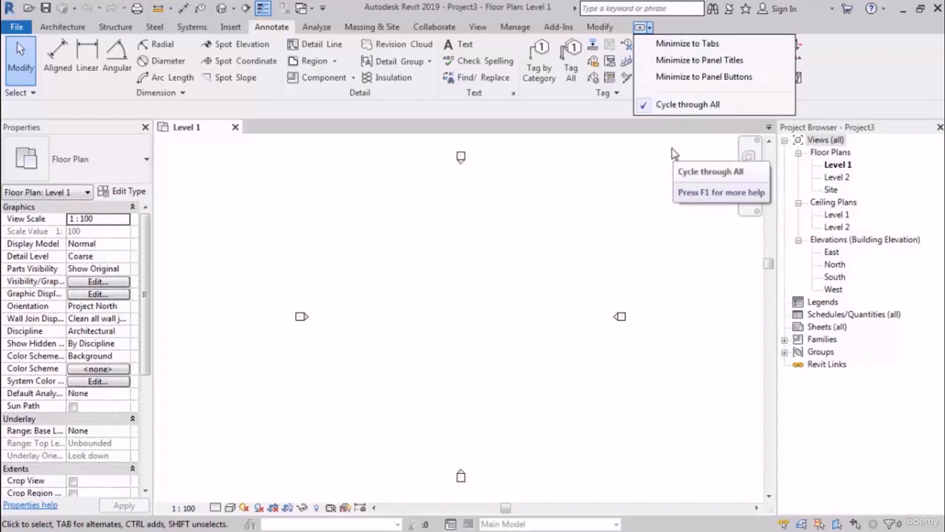
{"action": "left_click", "coordinate": [630, 173]}
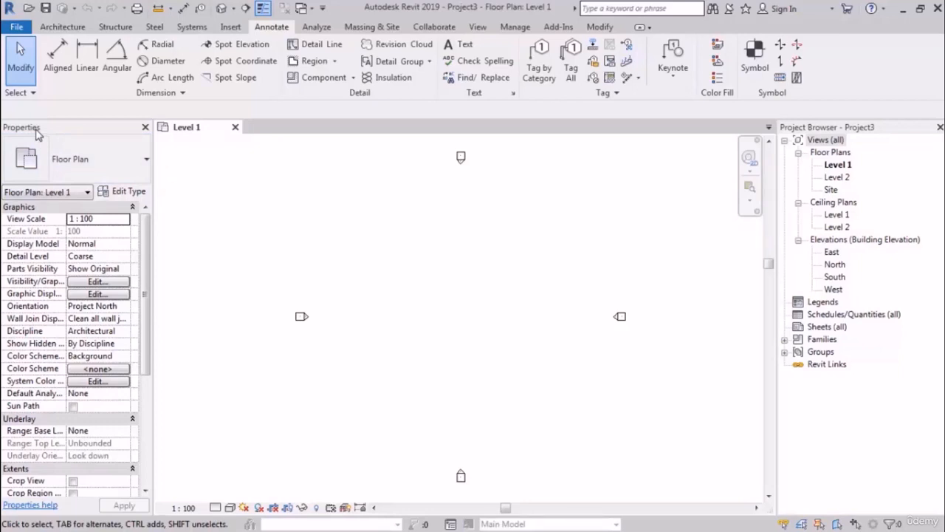
Review the Wall tool's placement options and properties, and leave the command without drawing
{"action": "left_click", "coordinate": [74, 28]}
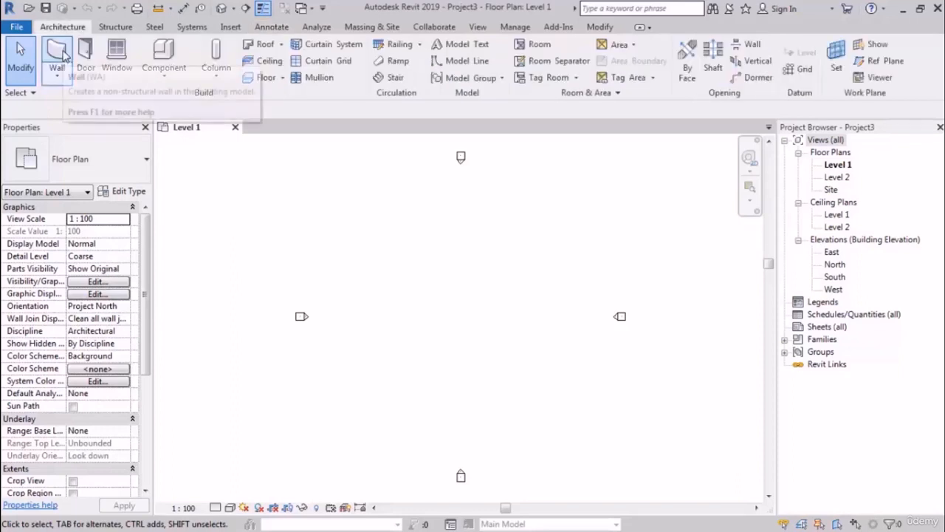
{"action": "left_click", "coordinate": [63, 50]}
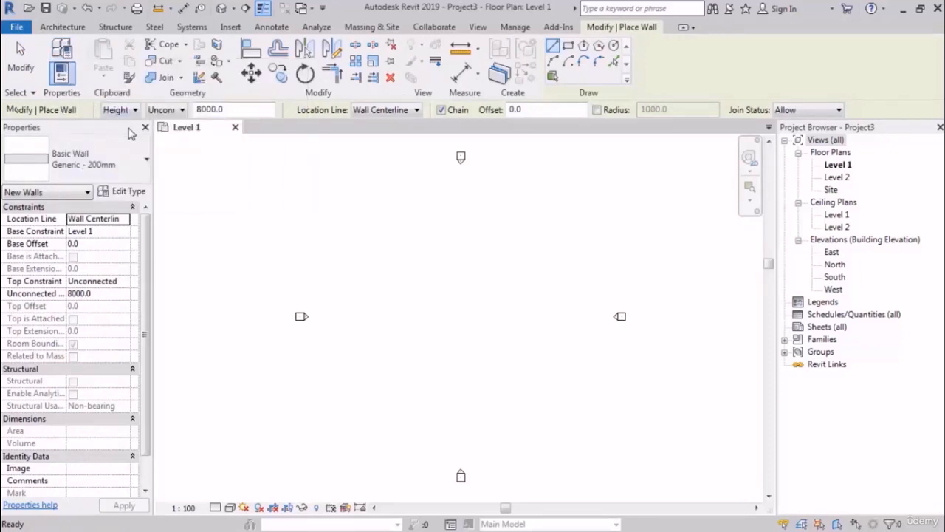
{"action": "left_click", "coordinate": [21, 59]}
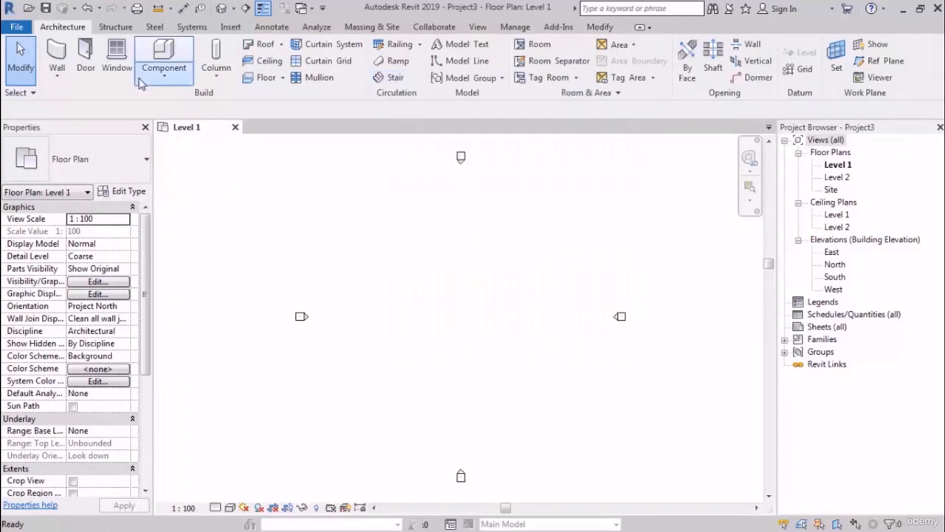
Review the Window tool's placement options and properties, and leave the command without placing a window
{"action": "left_click", "coordinate": [117, 63]}
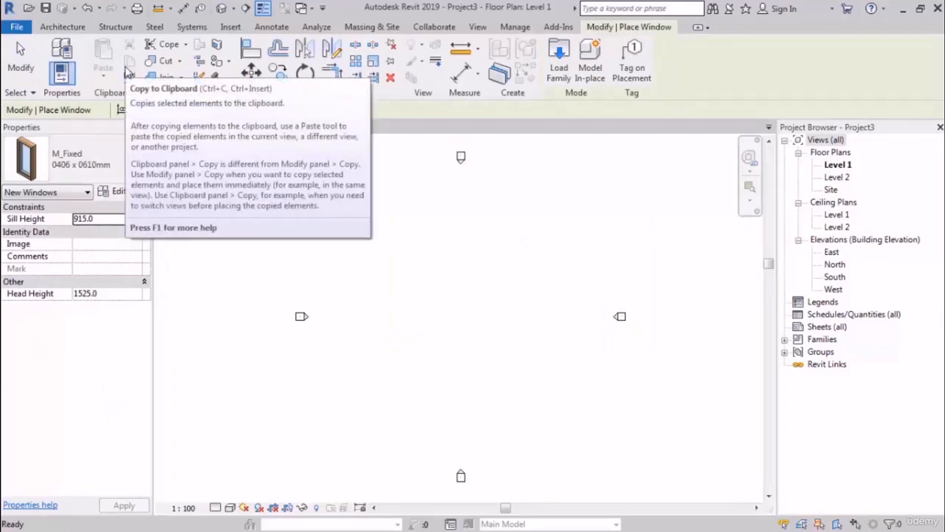
{"action": "left_click", "coordinate": [20, 63]}
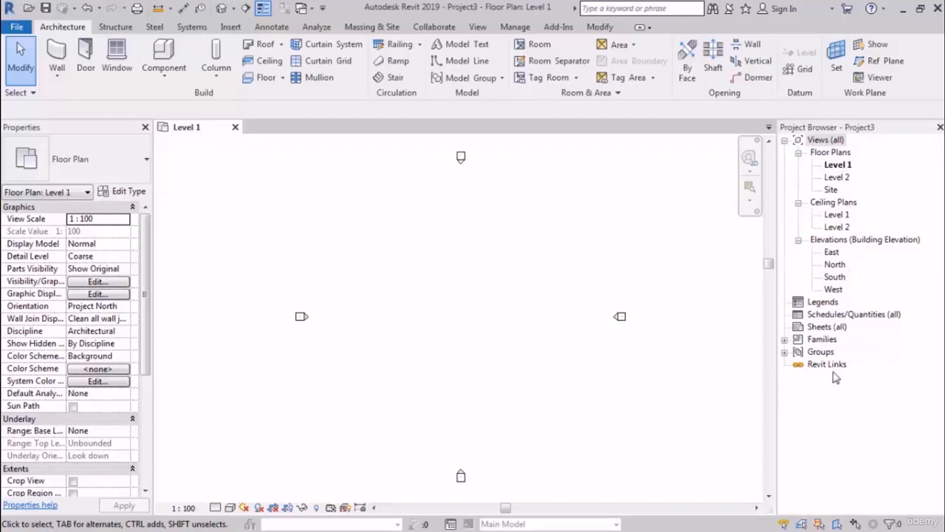
Examine the floor plan, ceiling plan and elevation views listed in the Project Browser along with their properties
{"action": "left_click", "coordinate": [843, 179]}
{"action": "left_click", "coordinate": [831, 190]}
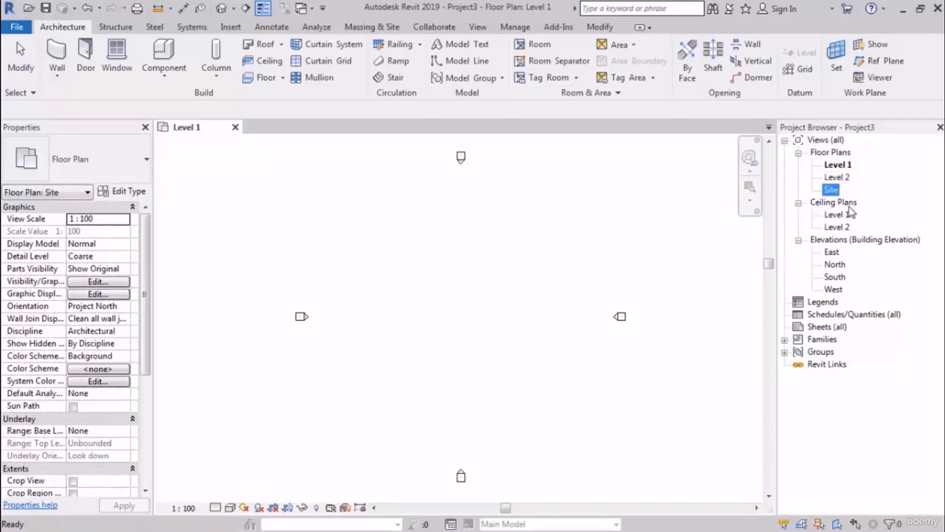
{"action": "left_click", "coordinate": [844, 215]}
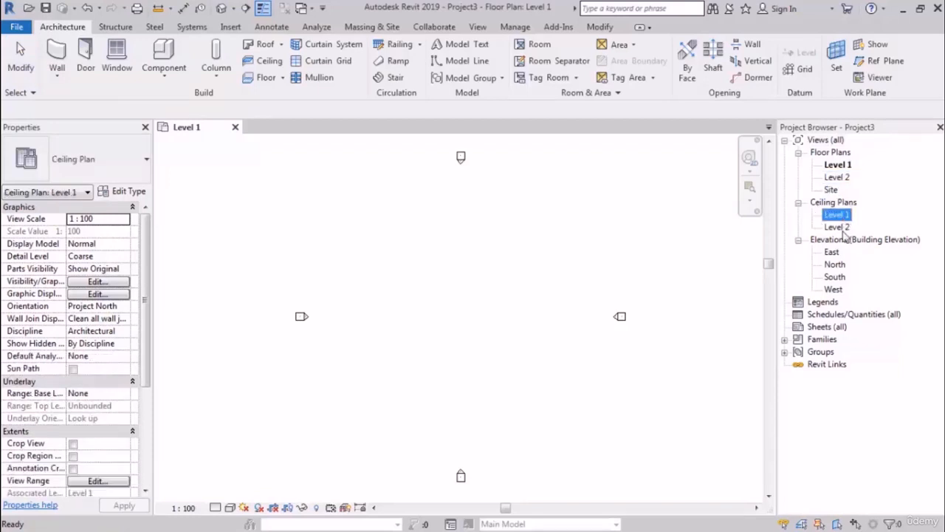
{"action": "left_click", "coordinate": [841, 227]}
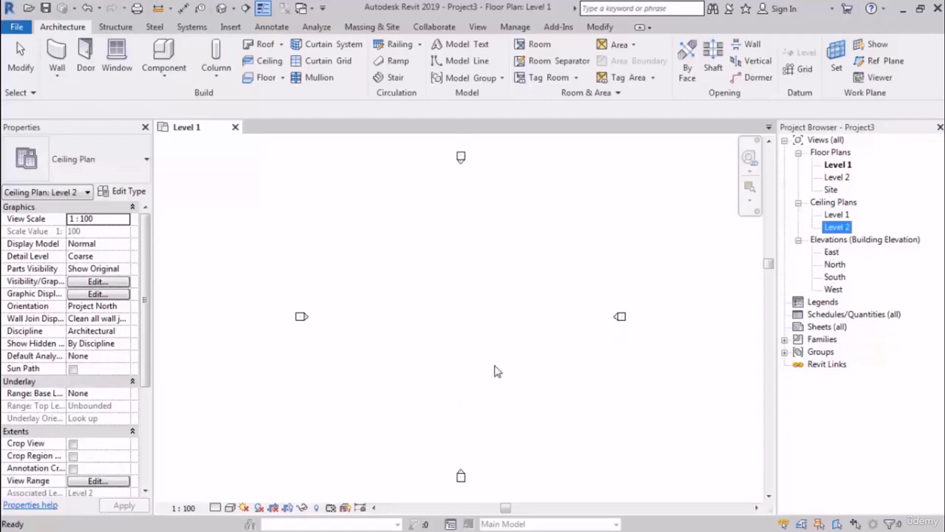
{"action": "left_click", "coordinate": [832, 252]}
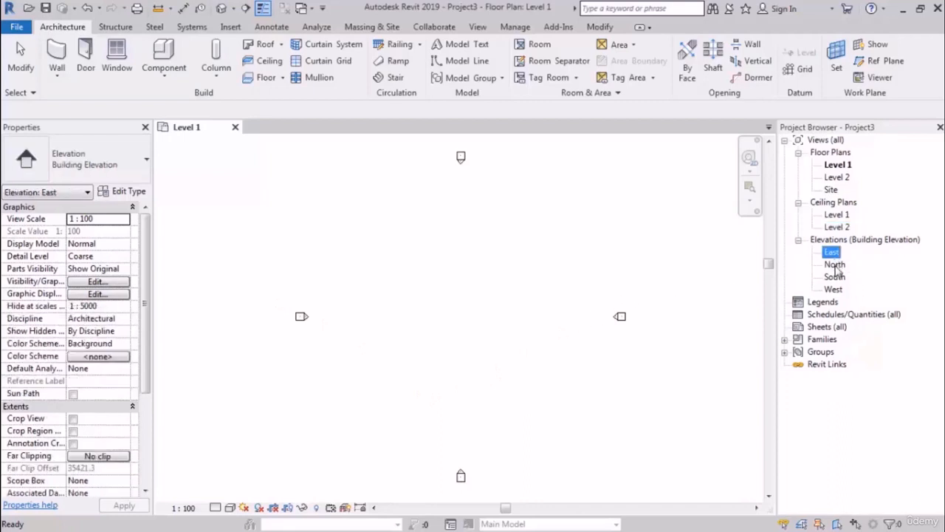
{"action": "left_click", "coordinate": [834, 277]}
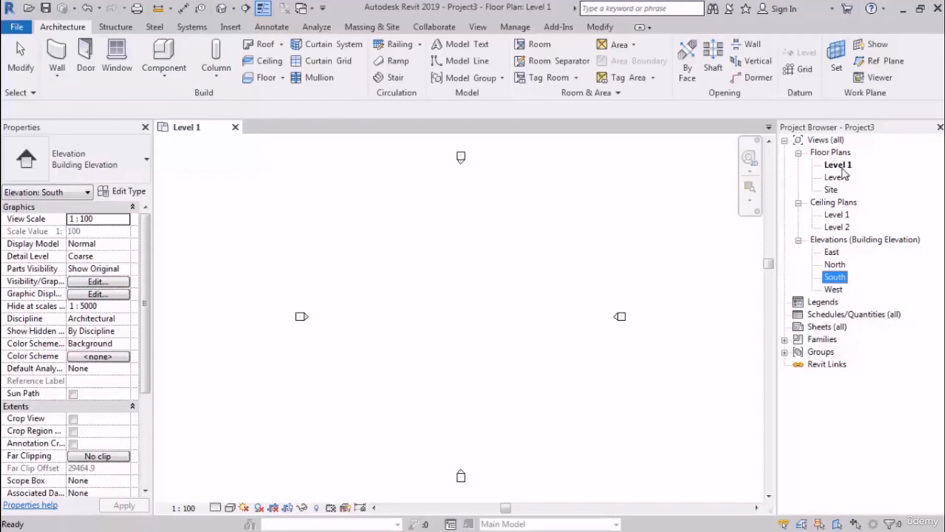
{"action": "left_click", "coordinate": [545, 289]}
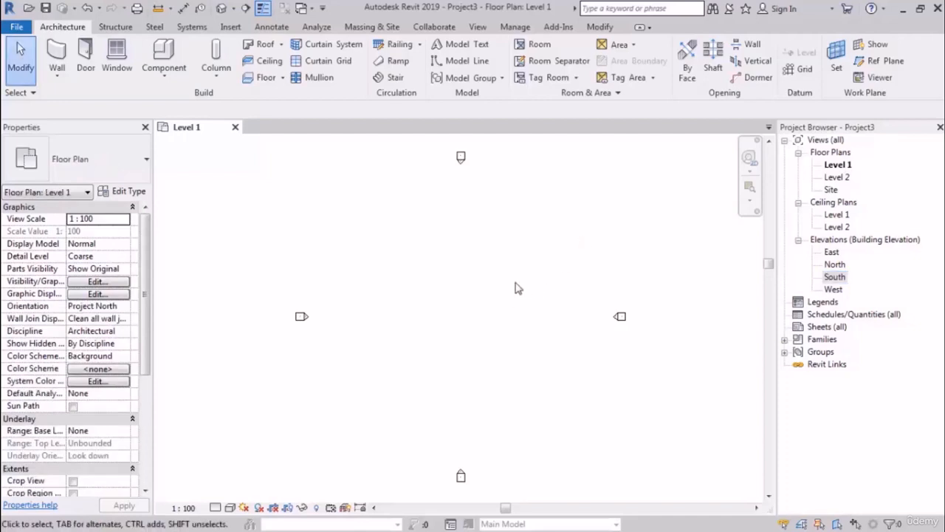
Draw a closed L-shaped outline of Generic - 200mm walls, about 25200 mm along the north side, with the southwest corner stepped in about 9900 mm
{"action": "middle_click_drag", "start_coordinate": [531, 266], "coordinate": [517, 266]}
{"action": "left_click", "coordinate": [57, 55]}
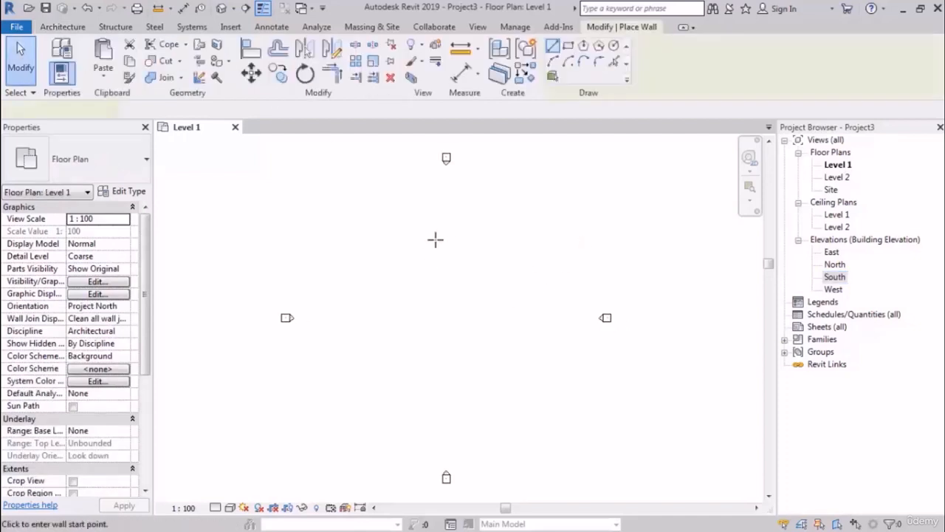
{"action": "scroll", "coordinate": [410, 273], "scroll_direction": "up", "scroll_amount": 2}
{"action": "middle_click_drag", "start_coordinate": [388, 232], "coordinate": [384, 258]}
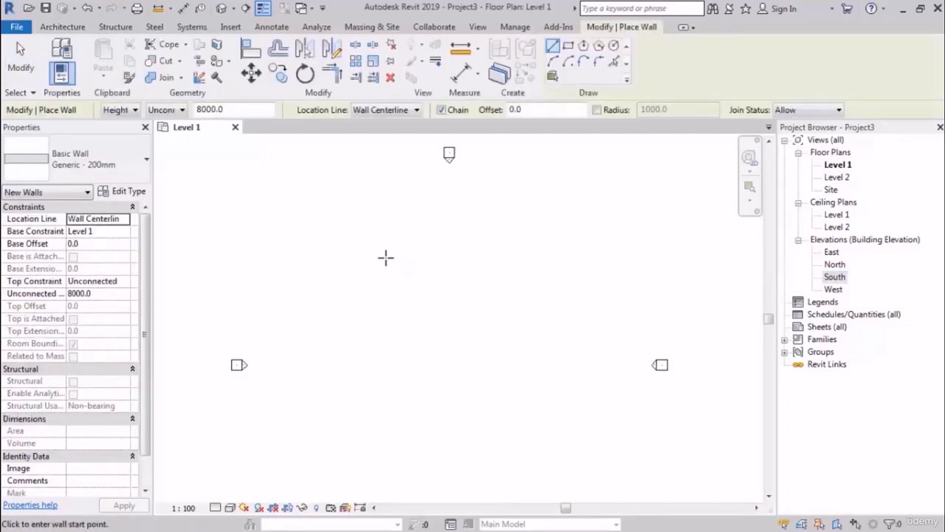
{"action": "left_click", "coordinate": [347, 234]}
{"action": "left_click", "coordinate": [555, 233]}
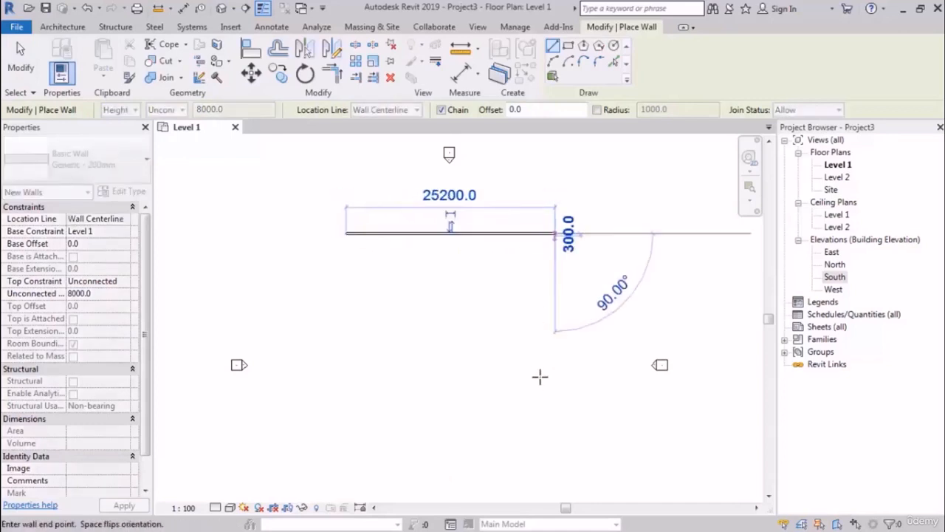
{"action": "left_click", "coordinate": [556, 429]}
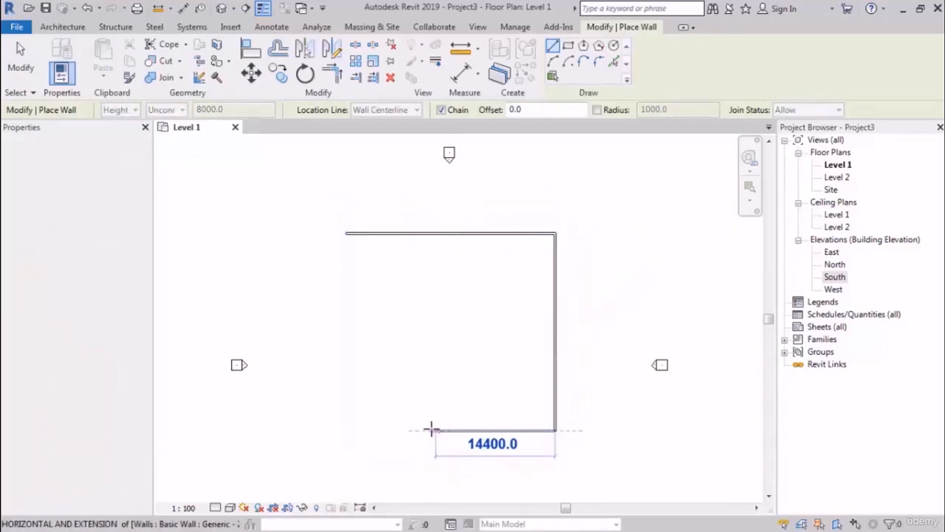
{"action": "left_click", "coordinate": [428, 429]}
{"action": "left_click", "coordinate": [429, 347]}
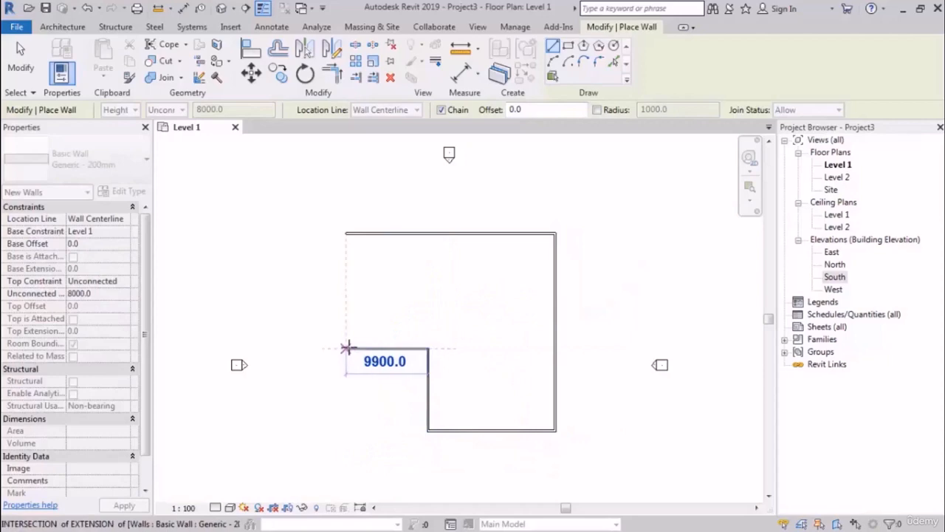
{"action": "left_click", "coordinate": [345, 347]}
{"action": "left_click", "coordinate": [345, 234]}
Round the outline's inner corner with a fillet arc wall of about 3900 mm radius
{"action": "scroll", "coordinate": [428, 386], "scroll_direction": "up", "scroll_amount": 3}
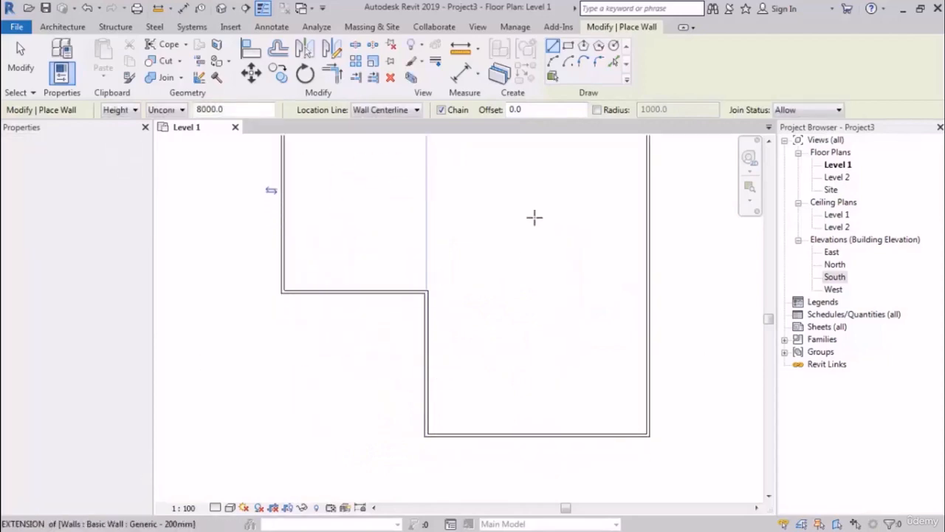
{"action": "left_click", "coordinate": [599, 61]}
{"action": "scroll", "coordinate": [449, 321], "scroll_direction": "up", "scroll_amount": 2}
{"action": "left_click", "coordinate": [375, 278]}
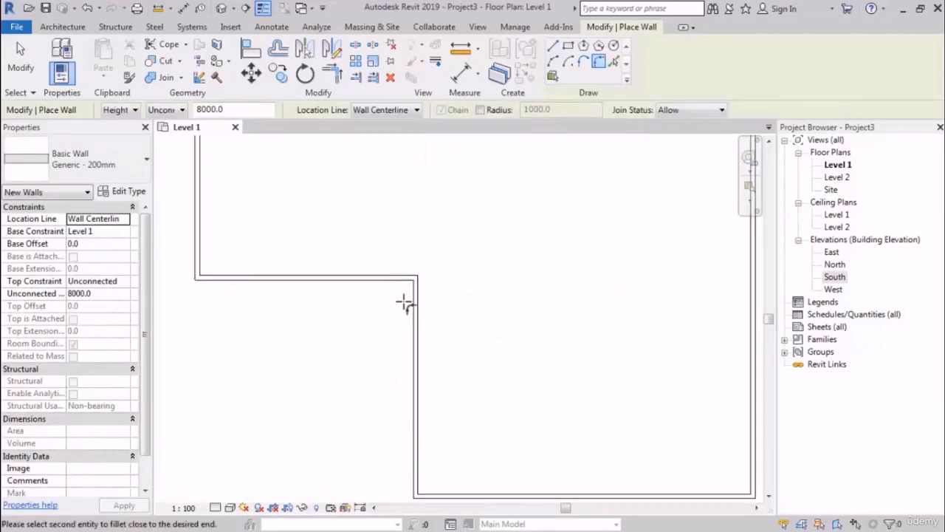
{"action": "left_click", "coordinate": [411, 304]}
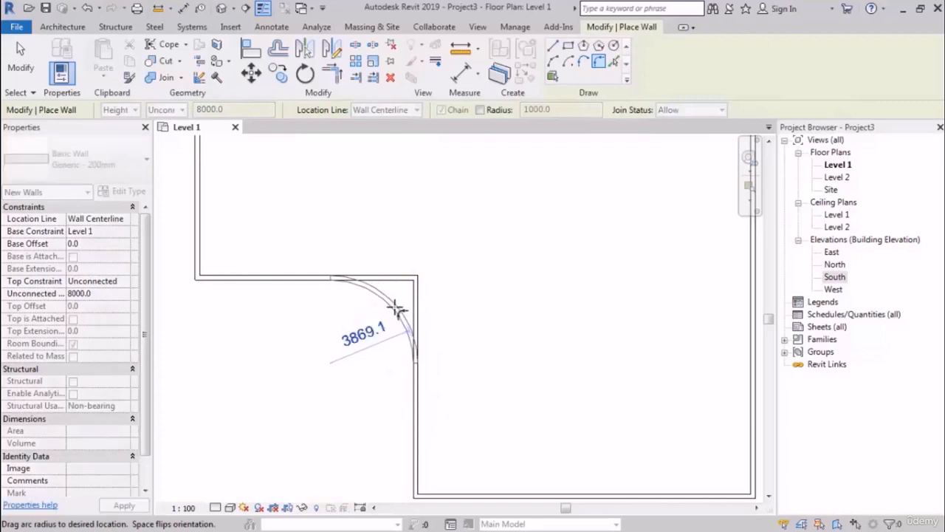
{"action": "left_click", "coordinate": [392, 319]}
{"action": "scroll", "coordinate": [393, 318], "scroll_direction": "down", "scroll_amount": 2}
{"action": "middle_click_drag", "start_coordinate": [392, 318], "coordinate": [393, 300]}
Draw two straight walls from the lower end of the curved wall to the south wall, enclosing a square southwest room
{"action": "left_click", "coordinate": [552, 47]}
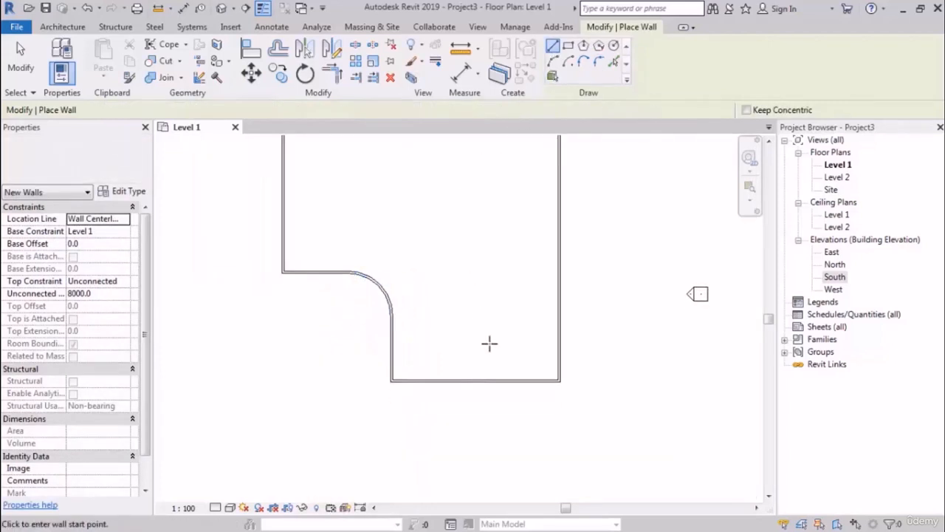
{"action": "scroll", "coordinate": [488, 345], "scroll_direction": "up", "scroll_amount": 2}
{"action": "left_click", "coordinate": [346, 277]}
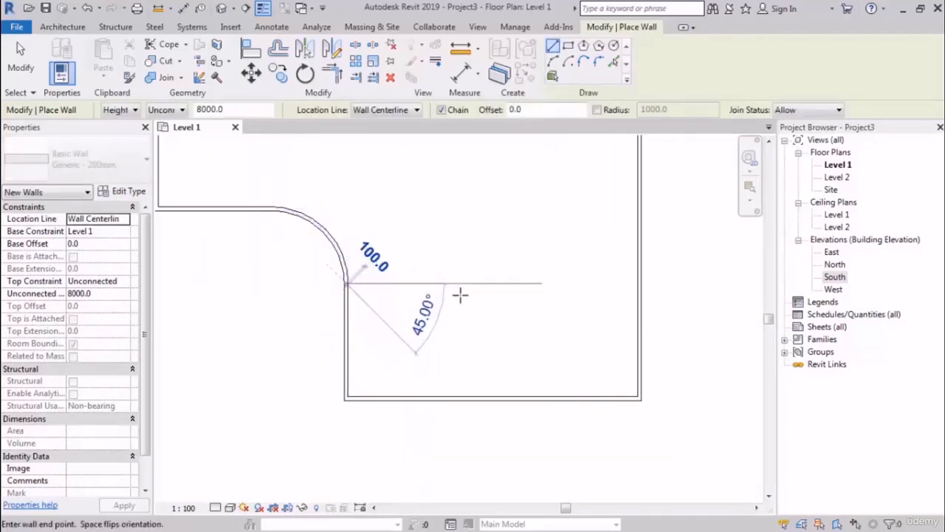
{"action": "left_click", "coordinate": [464, 282]}
{"action": "left_click", "coordinate": [464, 396]}
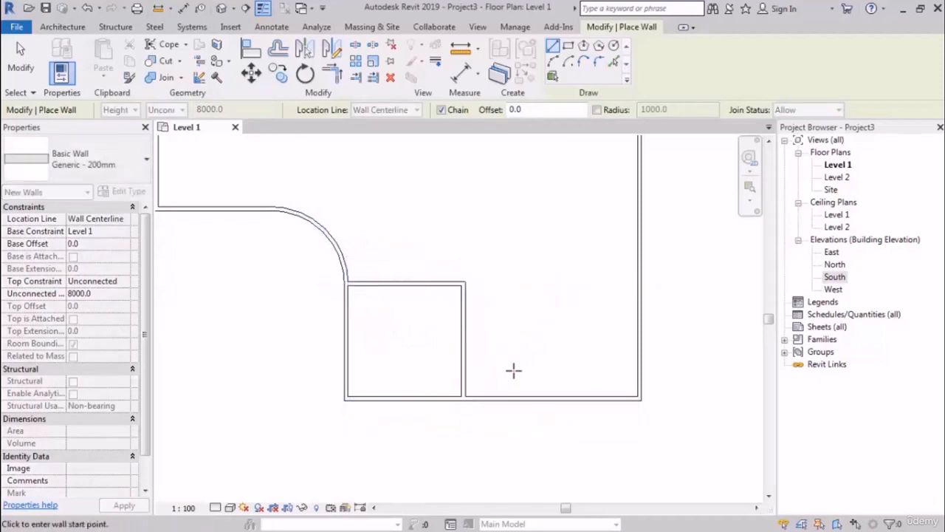
Enclose a southeast room with a wall 6000 mm up from the south wall and one across to the east wall
{"action": "left_click", "coordinate": [521, 396]}
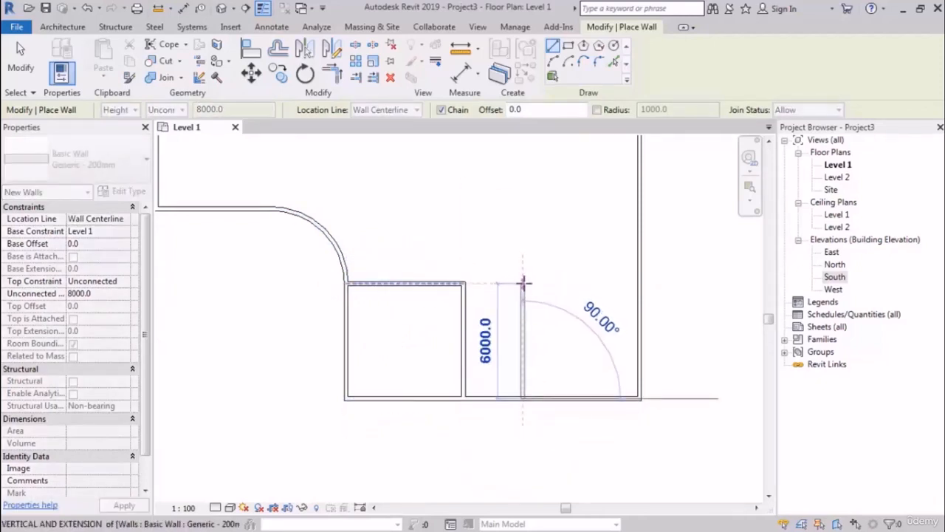
{"action": "left_click", "coordinate": [522, 283]}
{"action": "left_click", "coordinate": [639, 283]}
{"action": "key", "text": "Escape"}
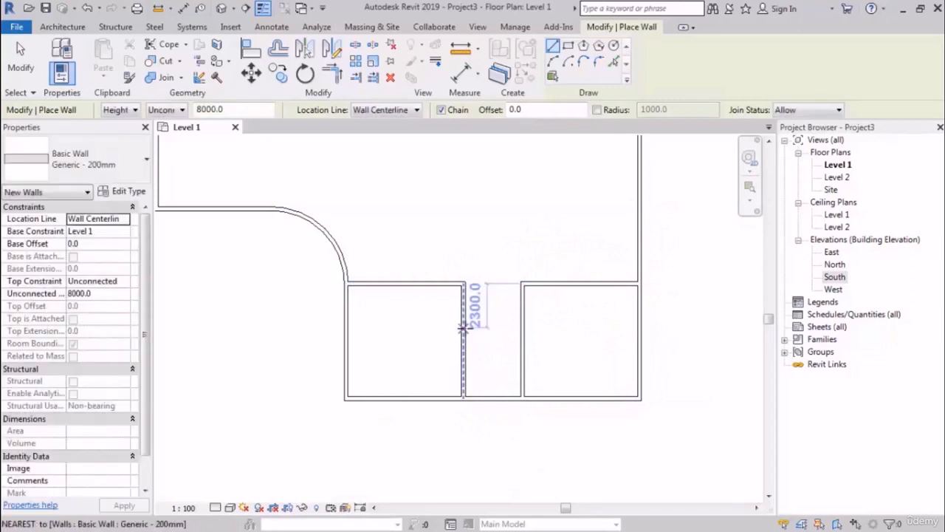
Draw a short horizontal wall linking the two southern rooms, about 2300 mm below their upper corners
{"action": "left_click", "coordinate": [465, 328]}
{"action": "left_click", "coordinate": [521, 327]}
{"action": "scroll", "coordinate": [448, 249], "scroll_direction": "down", "scroll_amount": 3}
{"action": "key", "text": "Escape"}
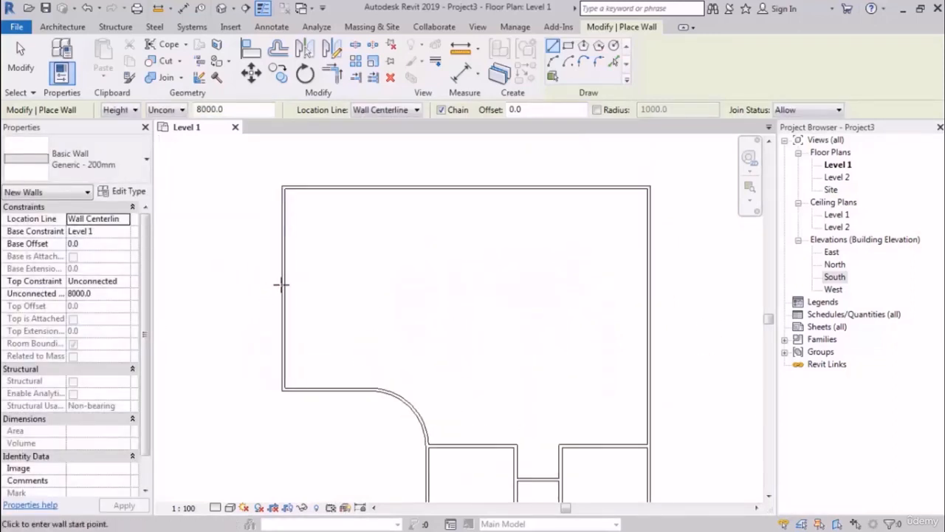
Draw two walls from the west wall to the north wall, enclosing a room in the northwest corner
{"action": "left_click", "coordinate": [284, 288]}
{"action": "left_click", "coordinate": [390, 288]}
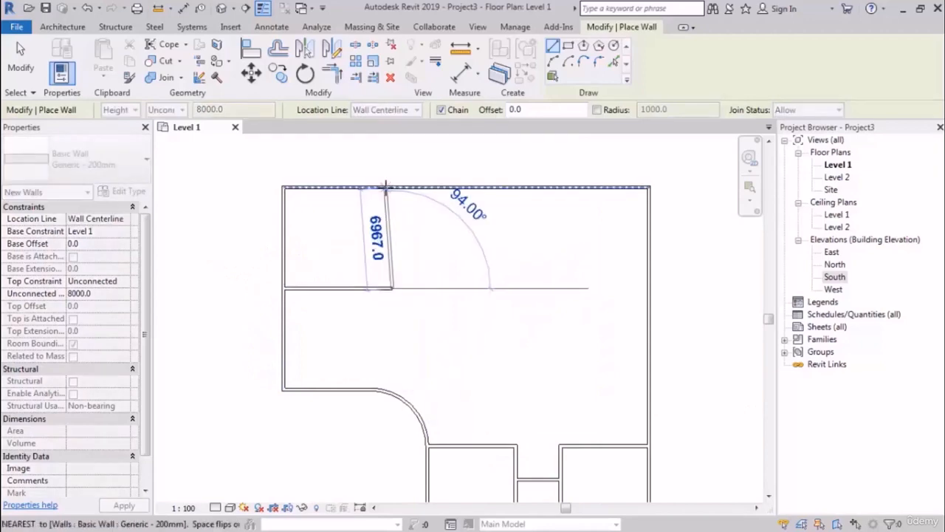
{"action": "left_click", "coordinate": [392, 188]}
{"action": "key", "text": "Escape"}
Draw a 17700 mm horizontal wall from the northwest room's east side to the east exterior wall, and finish wall placement
{"action": "left_click", "coordinate": [392, 238]}
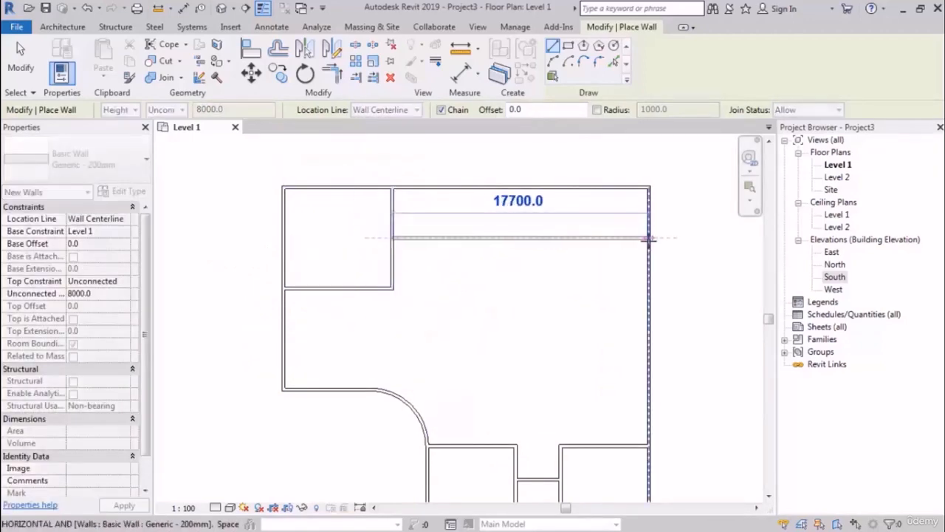
{"action": "left_click", "coordinate": [649, 238]}
{"action": "key", "text": "Escape"}
{"action": "scroll", "coordinate": [477, 220], "scroll_direction": "down", "scroll_amount": 2}
{"action": "key", "text": "Escape"}
{"action": "key", "text": "Escape"}
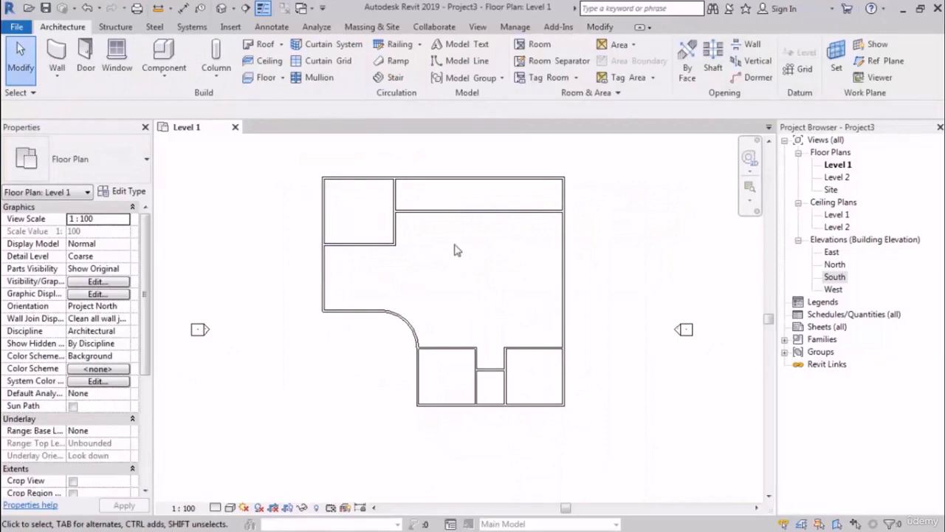
Start placing a door and load the M_Double-Panel 2 family from the Doors folder of the US Metric library
{"action": "middle_click_drag", "start_coordinate": [445, 249], "coordinate": [434, 271]}
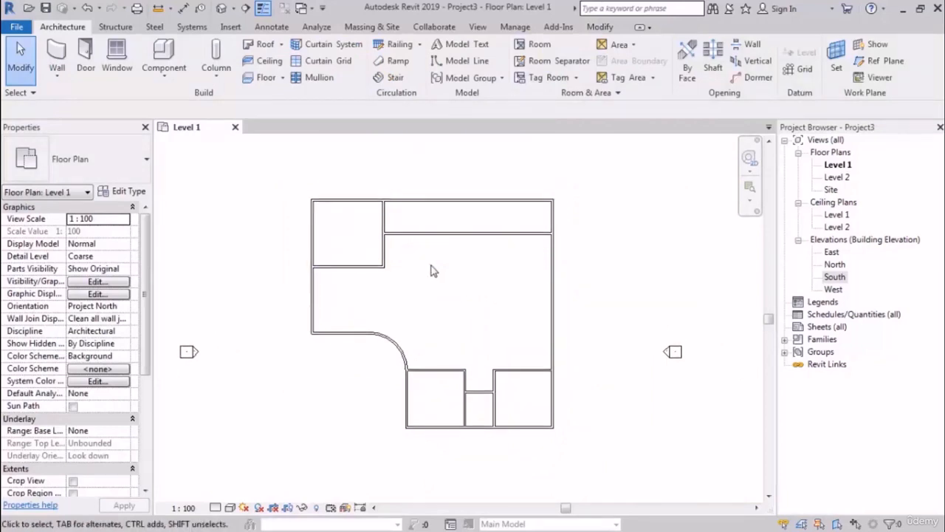
{"action": "middle_click_drag", "start_coordinate": [422, 353], "coordinate": [399, 324]}
{"action": "scroll", "coordinate": [373, 357], "scroll_direction": "up", "scroll_amount": 4}
{"action": "mouse_move", "coordinate": [359, 266]}
{"action": "middle_mouse_down"}
{"action": "mouse_move", "coordinate": [369, 279]}
{"action": "mouse_move", "coordinate": [348, 270]}
{"action": "mouse_move", "coordinate": [357, 266]}
{"action": "middle_mouse_up"}
{"action": "left_click", "coordinate": [90, 71]}
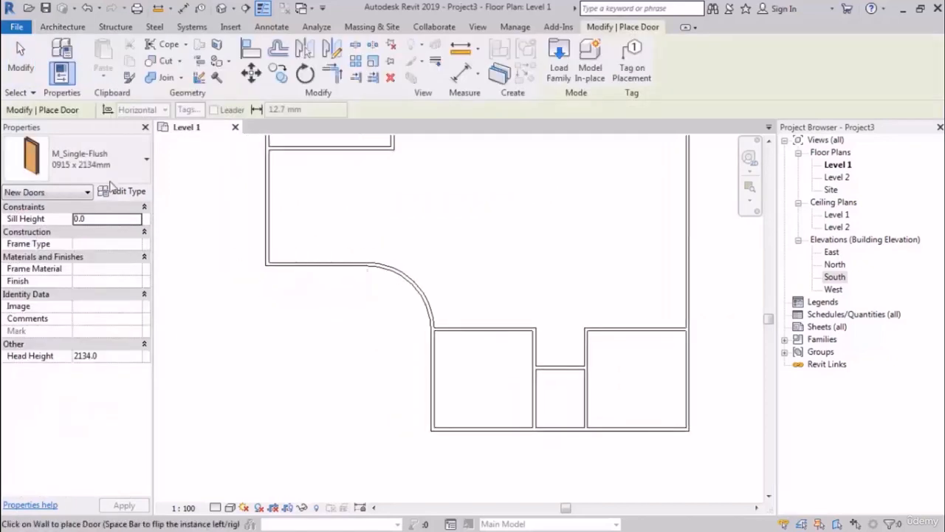
{"action": "left_click", "coordinate": [107, 159]}
{"action": "left_click", "coordinate": [107, 159]}
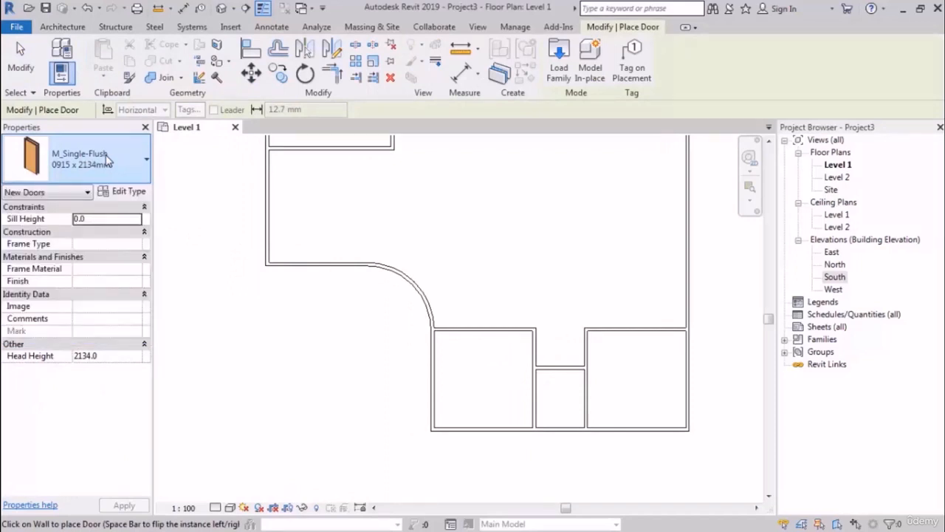
{"action": "left_click", "coordinate": [562, 73]}
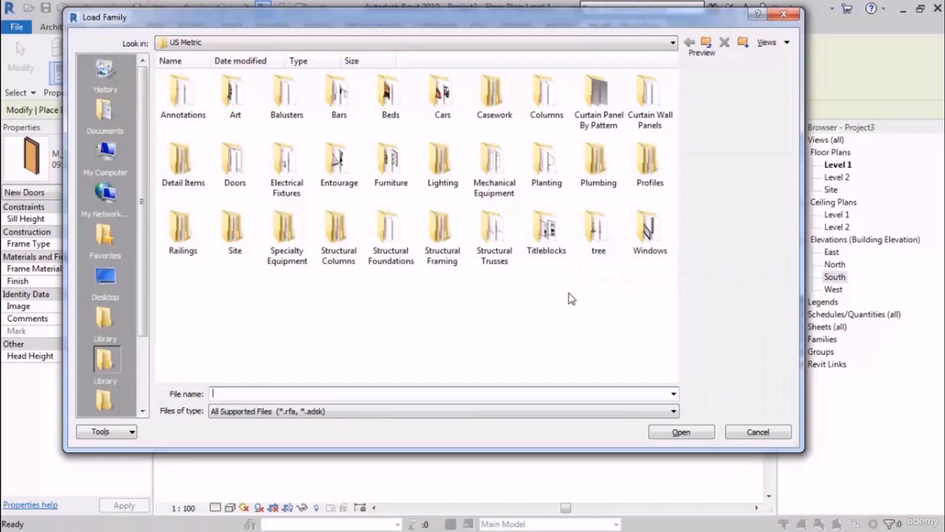
{"action": "double_click", "coordinate": [237, 164]}
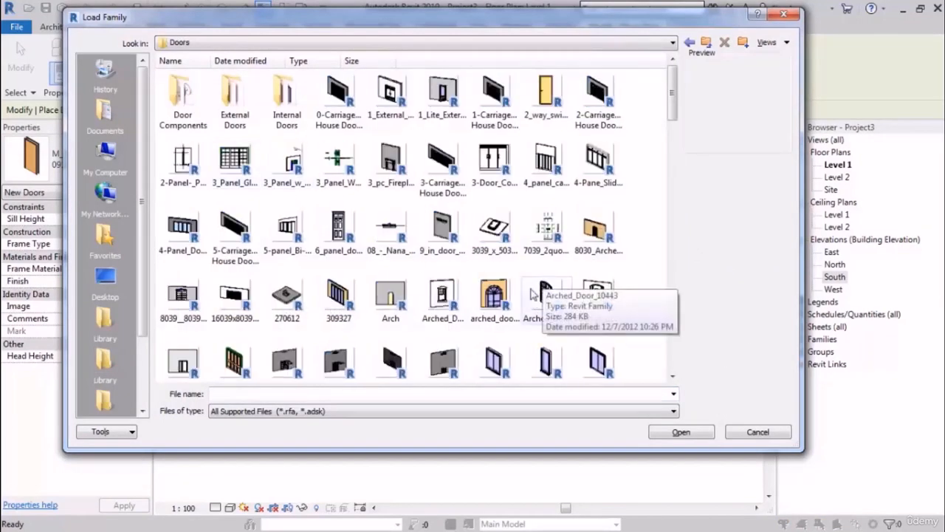
{"action": "left_click", "coordinate": [489, 292]}
{"action": "scroll", "coordinate": [489, 292], "scroll_direction": "down", "scroll_amount": 15}
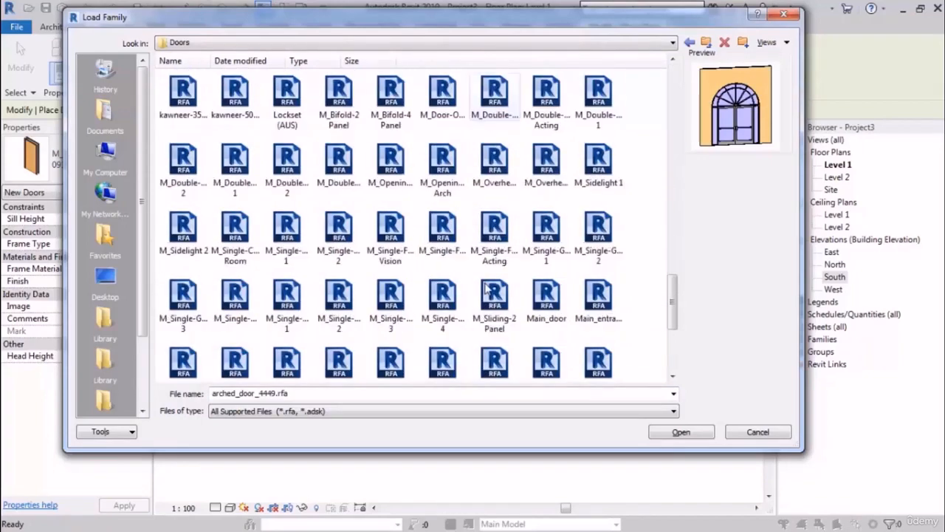
{"action": "scroll", "coordinate": [488, 295], "scroll_direction": "up", "scroll_amount": 2}
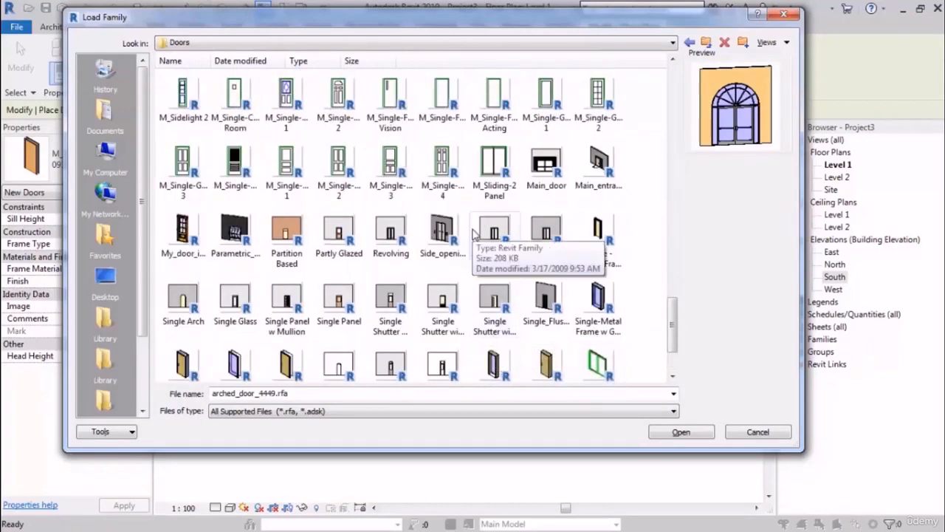
{"action": "scroll", "coordinate": [473, 233], "scroll_direction": "up", "scroll_amount": 3}
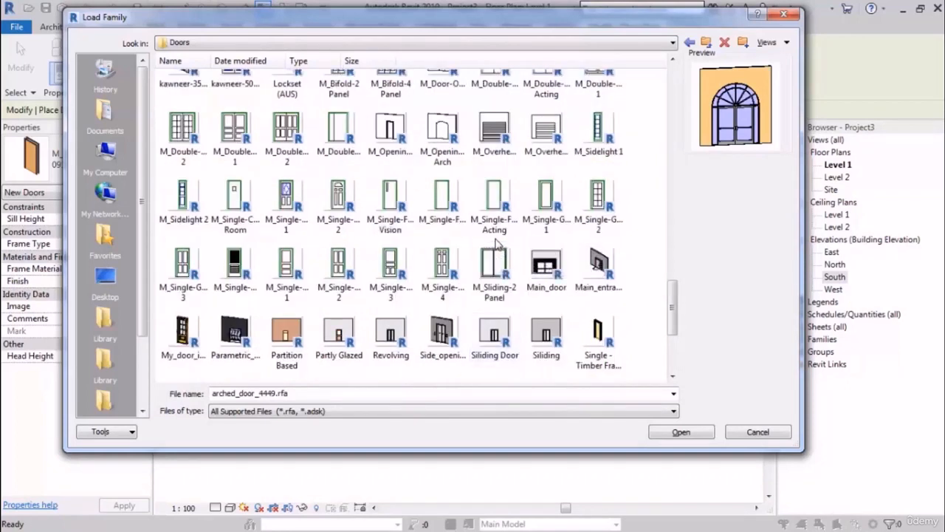
{"action": "double_click", "coordinate": [300, 147]}
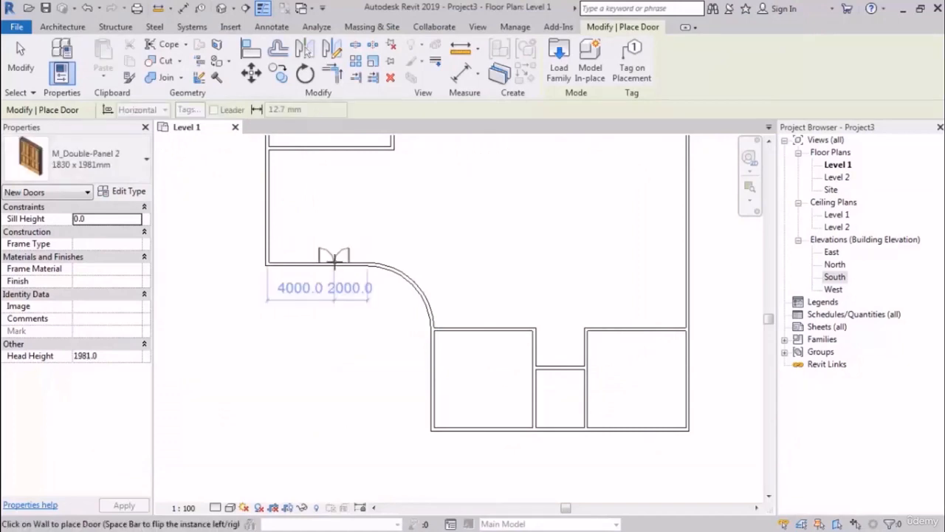
Place the 1830 x 1981mm double-panel door in the horizontal wall west of the curved wall, about 3400 mm from its west corner
{"action": "scroll", "coordinate": [322, 259], "scroll_direction": "up", "scroll_amount": 2}
{"action": "scroll", "coordinate": [295, 281], "scroll_direction": "down", "scroll_amount": 2}
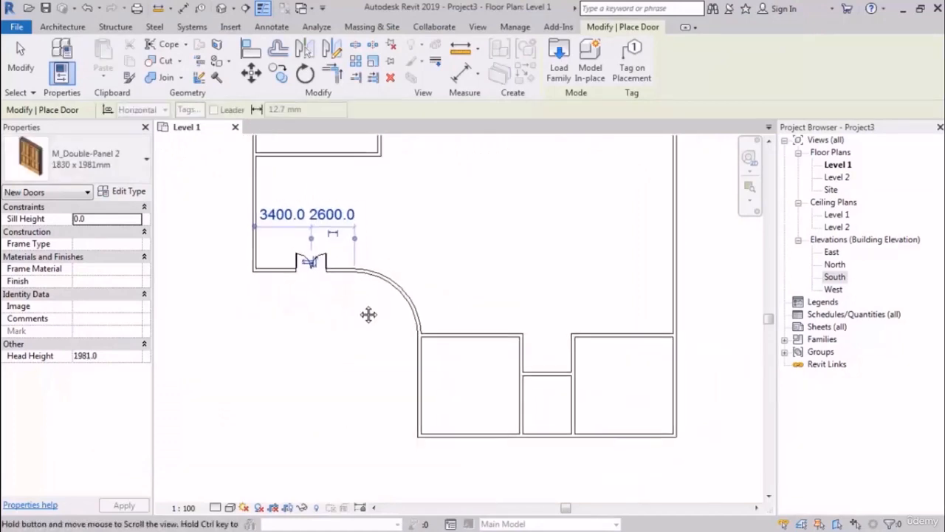
Place M_Single-Flush 0915 x 2134mm doors in both side walls of the south recess, each about 700 mm from the recess's north end
{"action": "left_click", "coordinate": [101, 165]}
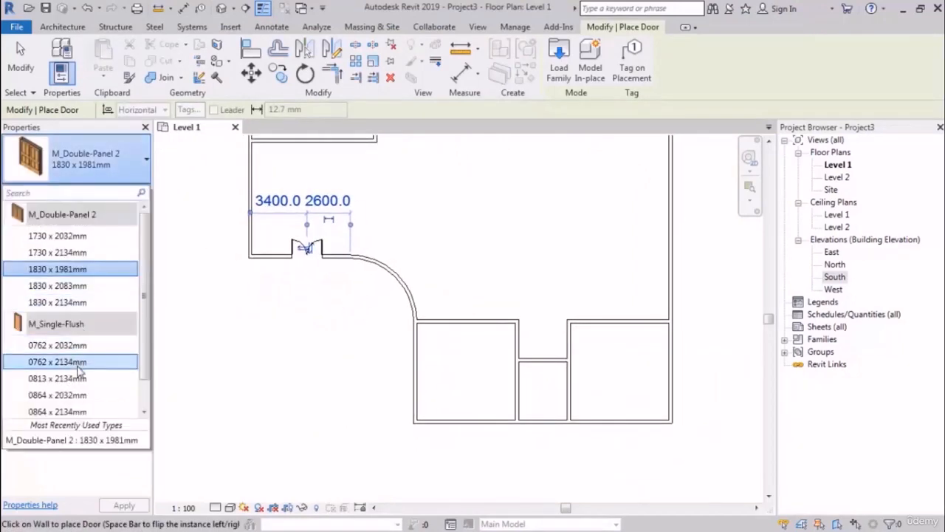
{"action": "scroll", "coordinate": [71, 391], "scroll_direction": "down", "scroll_amount": 1}
{"action": "left_click", "coordinate": [71, 410]}
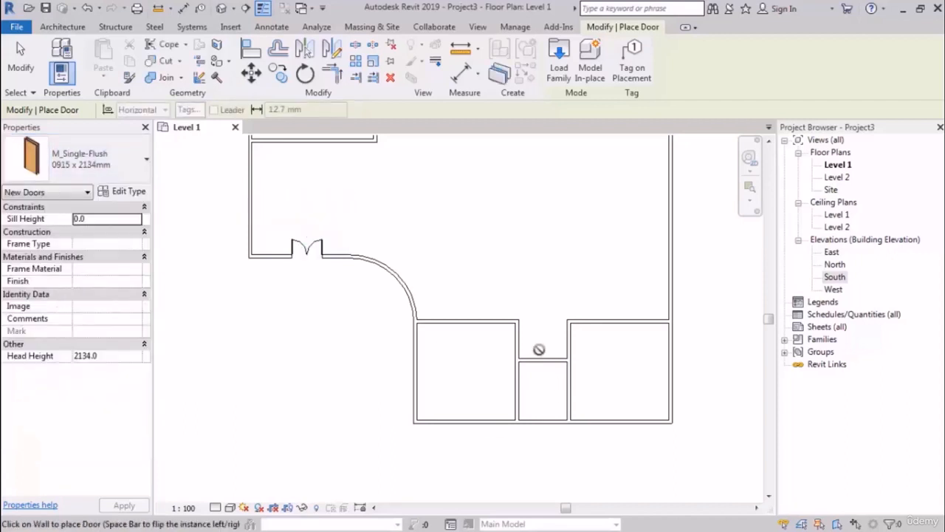
{"action": "scroll", "coordinate": [539, 348], "scroll_direction": "up", "scroll_amount": 3}
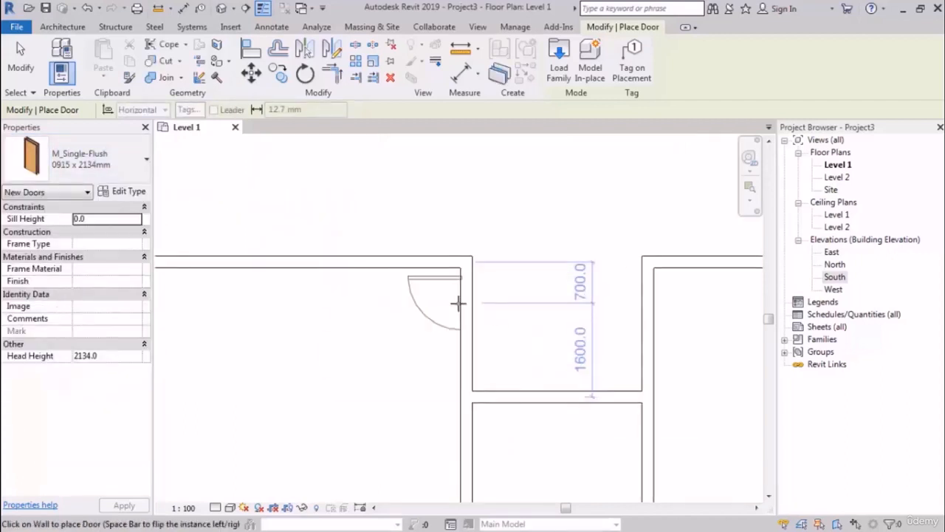
{"action": "left_click", "coordinate": [458, 303]}
{"action": "scroll", "coordinate": [527, 342], "scroll_direction": "right", "scroll_amount": 3}
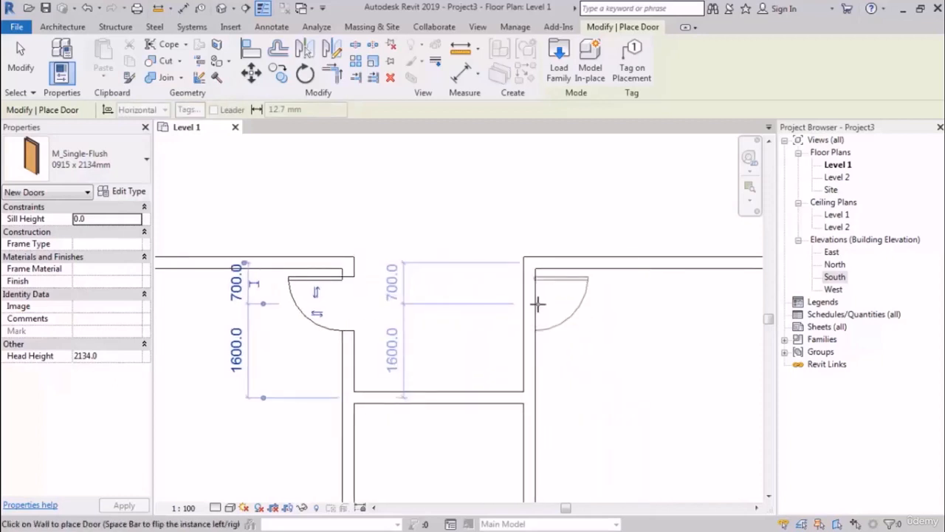
{"action": "left_click", "coordinate": [538, 303]}
Place a single-flush door with flipped swing in the small middle room's north wall, about 700 mm from its west corner
{"action": "scroll", "coordinate": [477, 377], "scroll_direction": "down", "scroll_amount": 3, "text": "ctrl"}
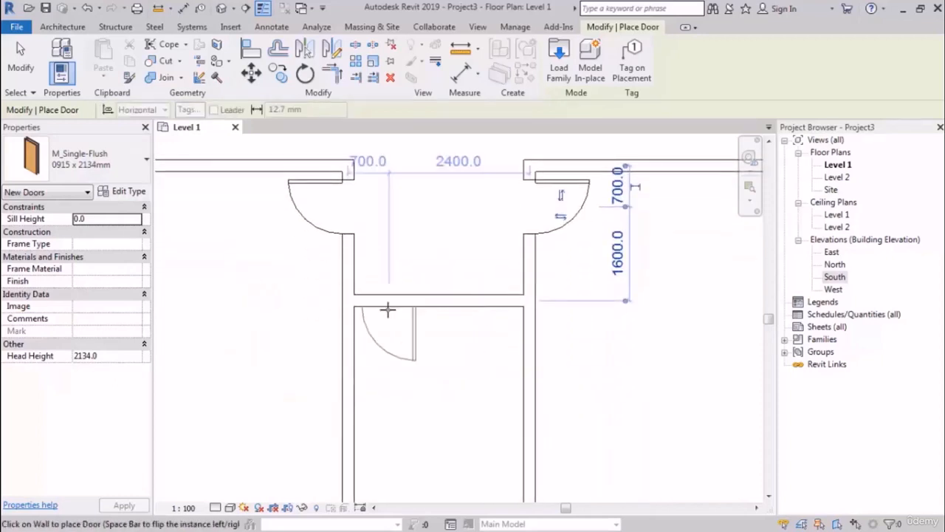
{"action": "key", "text": "space"}
{"action": "left_click", "coordinate": [388, 308]}
Place single-flush doors about 800 mm from the long northern partition's west end and 700 mm from the northwest room's southeast corner, then finish door placement
{"action": "scroll", "coordinate": [398, 381], "scroll_direction": "down", "scroll_amount": 3}
{"action": "middle_click_drag", "start_coordinate": [409, 239], "coordinate": [444, 394]}
{"action": "scroll", "coordinate": [443, 394], "scroll_direction": "down", "scroll_amount": 1}
{"action": "scroll", "coordinate": [293, 241], "scroll_direction": "up", "scroll_amount": 1}
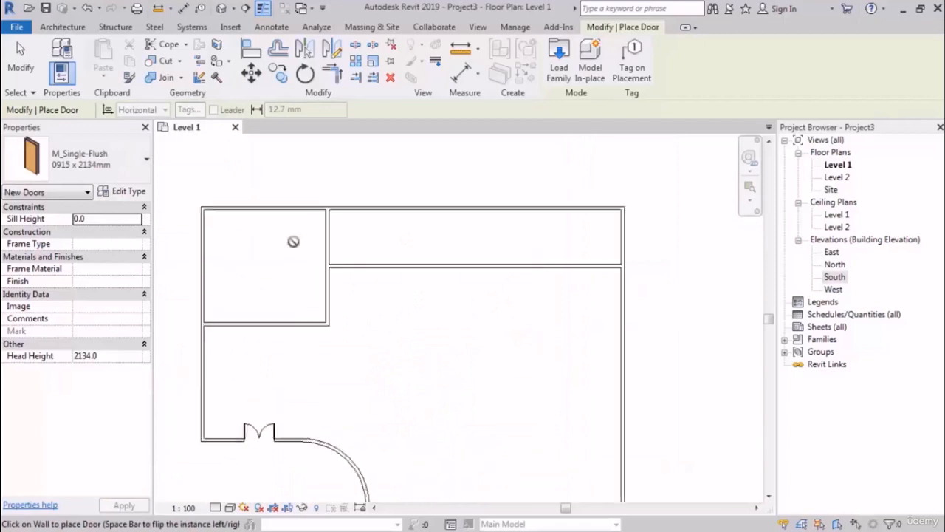
{"action": "scroll", "coordinate": [307, 275], "scroll_direction": "up", "scroll_amount": 2}
{"action": "left_click", "coordinate": [381, 251]}
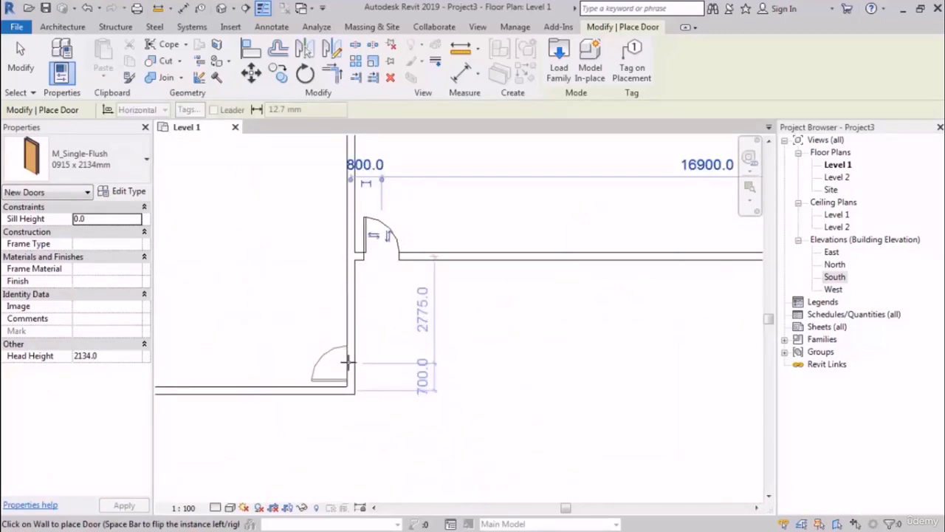
{"action": "left_click", "coordinate": [347, 362]}
{"action": "scroll", "coordinate": [401, 239], "scroll_direction": "down", "scroll_amount": 3}
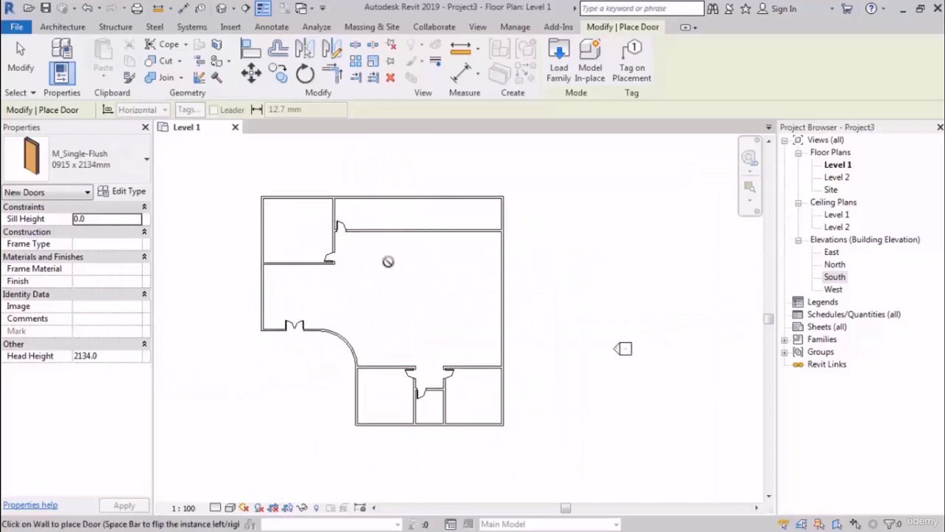
{"action": "middle_click_drag", "start_coordinate": [438, 276], "coordinate": [440, 289]}
{"action": "key", "text": "Escape"}
{"action": "middle_click_drag", "start_coordinate": [279, 263], "coordinate": [281, 270]}
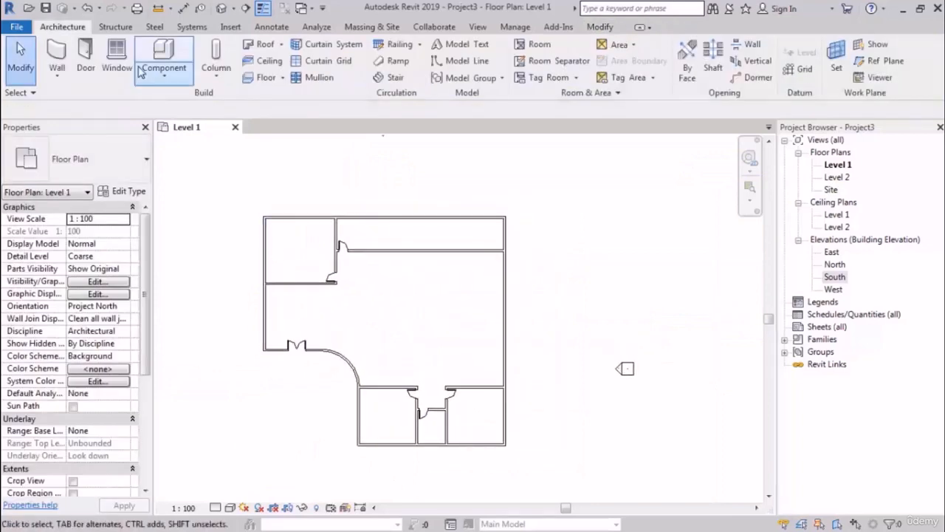
Start placing a window and load the M_Sliding with Trim family from the Windows folder of the US Metric library
{"action": "left_click", "coordinate": [117, 56]}
{"action": "left_click", "coordinate": [118, 166]}
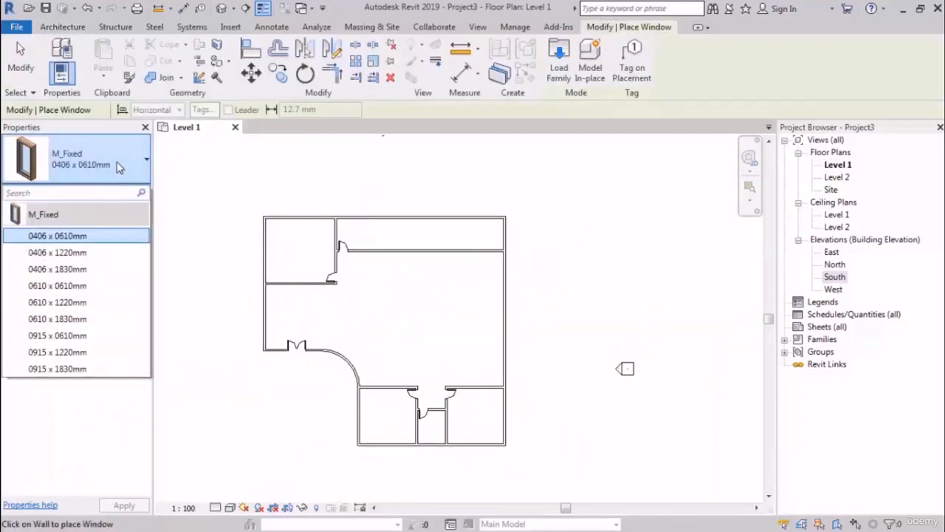
{"action": "left_click", "coordinate": [119, 167]}
{"action": "left_click", "coordinate": [559, 74]}
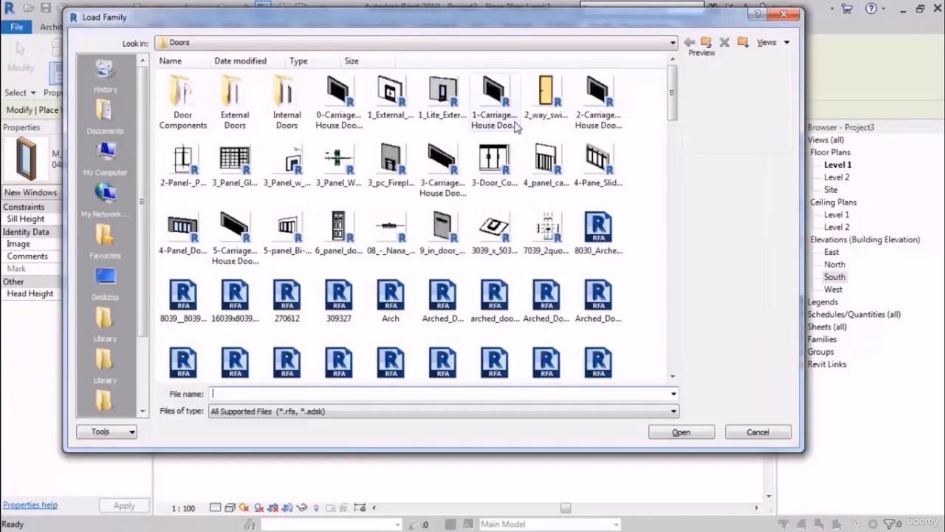
{"action": "left_click", "coordinate": [705, 46]}
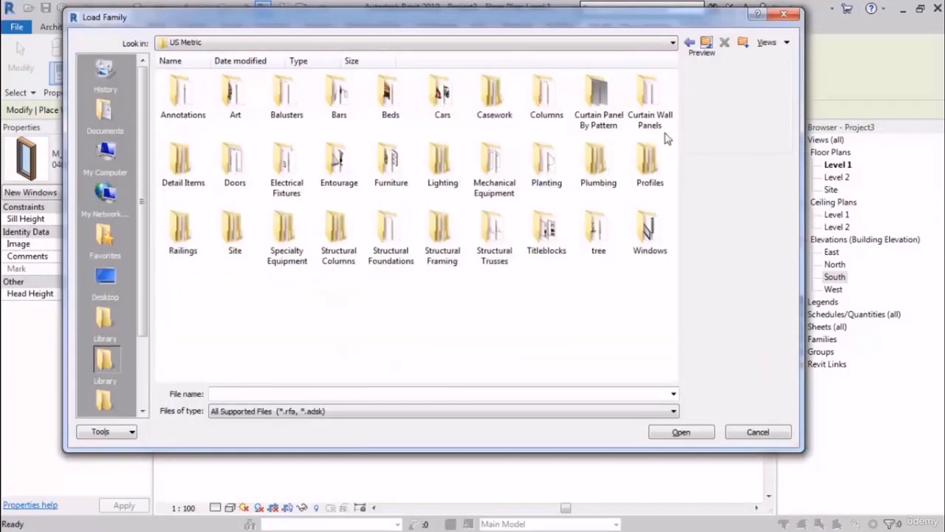
{"action": "double_click", "coordinate": [650, 230]}
{"action": "left_click", "coordinate": [547, 204]}
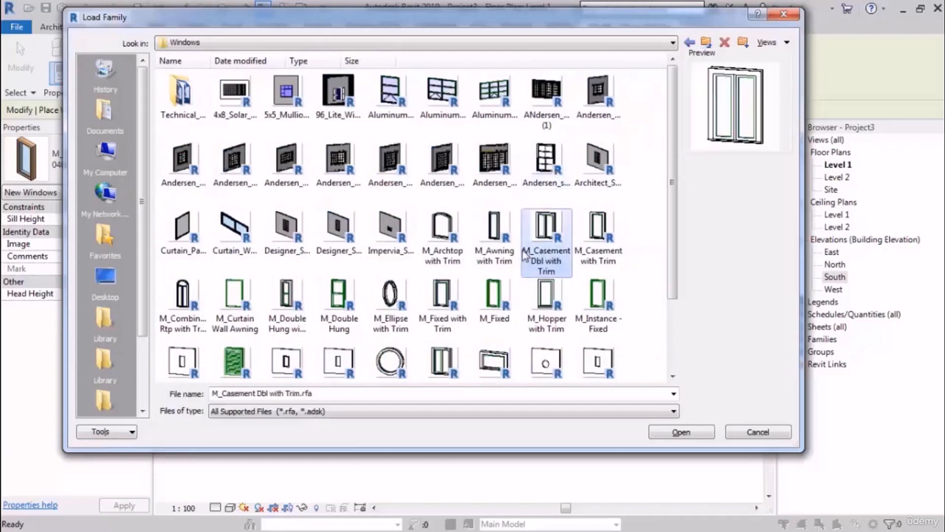
{"action": "scroll", "coordinate": [566, 310], "scroll_direction": "down", "scroll_amount": 1}
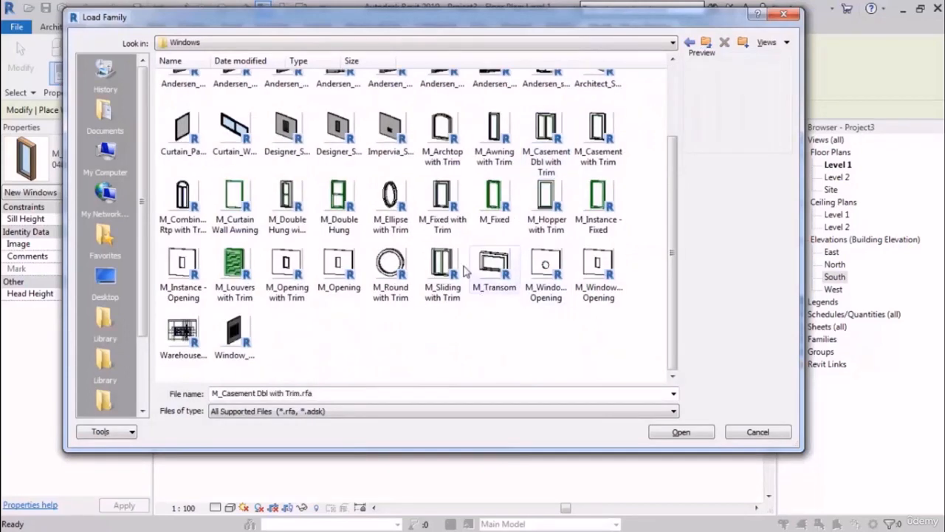
{"action": "left_click", "coordinate": [441, 266]}
{"action": "left_click", "coordinate": [662, 433]}
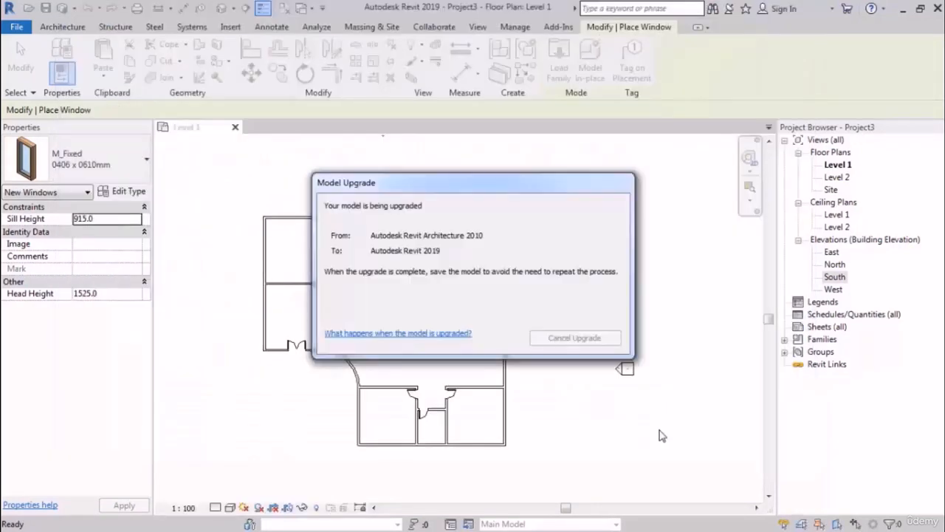
Set the 0915 x 1220mm sliding window type's height to 2000 mm and its width to 2200 mm
{"action": "left_click", "coordinate": [124, 191]}
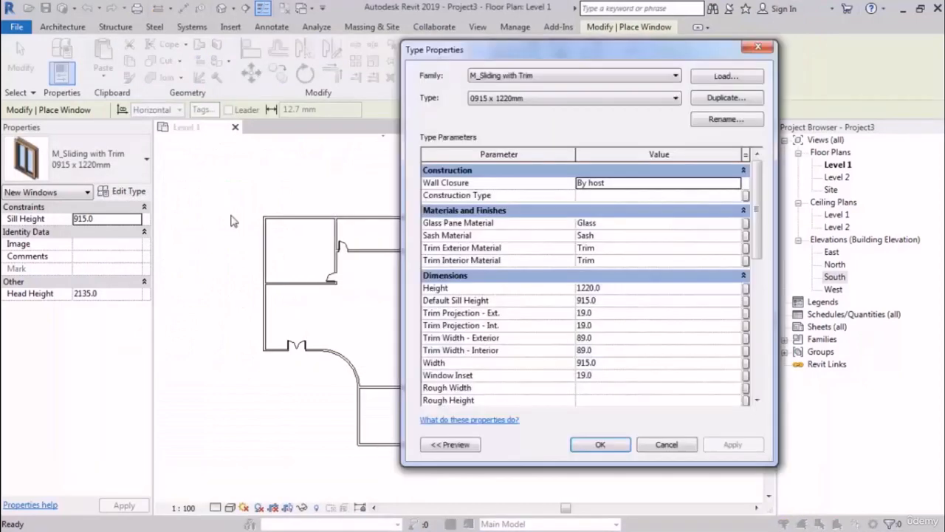
{"action": "left_click", "coordinate": [627, 290]}
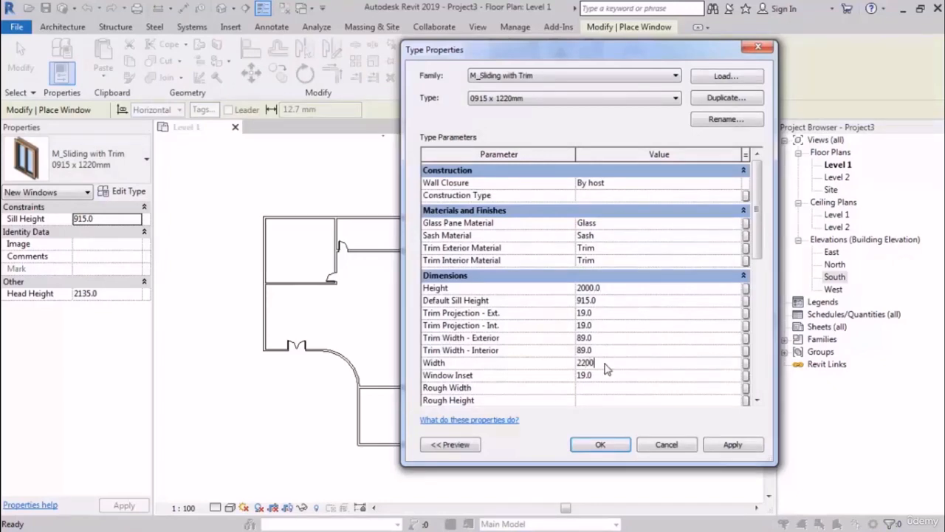
{"action": "left_click", "coordinate": [600, 445]}
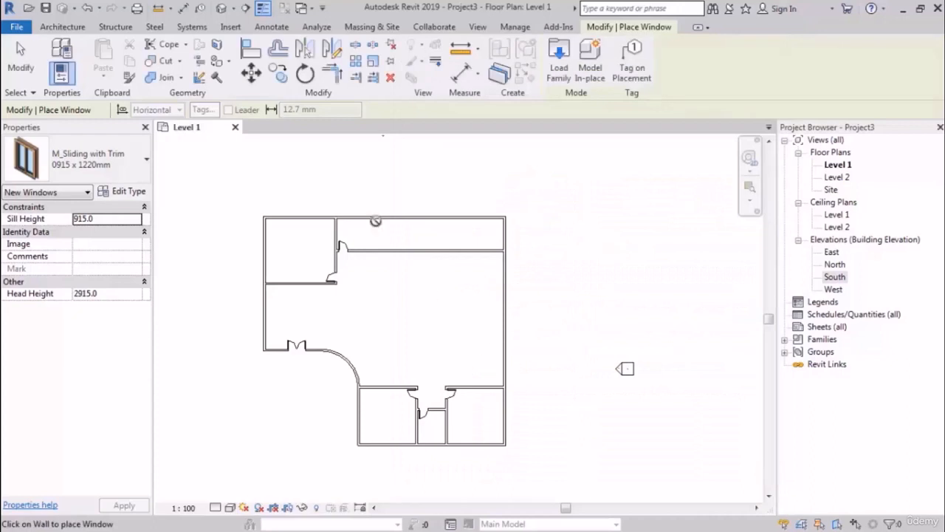
Place two sliding windows in the northwest room's north wall and one near the middle of its west wall
{"action": "scroll", "coordinate": [473, 322], "scroll_direction": "up", "scroll_amount": 2}
{"action": "middle_click_drag", "start_coordinate": [472, 322], "coordinate": [491, 317]}
{"action": "scroll", "coordinate": [340, 218], "scroll_direction": "up", "scroll_amount": 3}
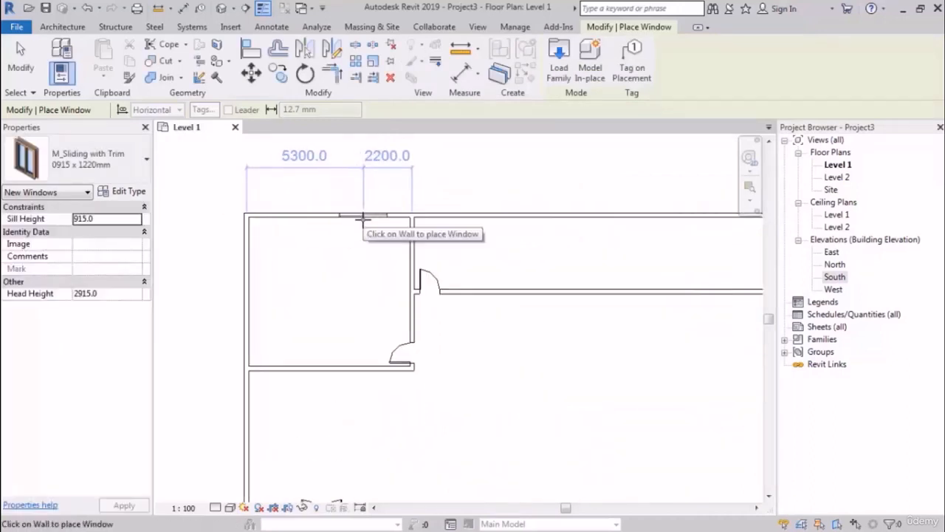
{"action": "left_click", "coordinate": [320, 215]}
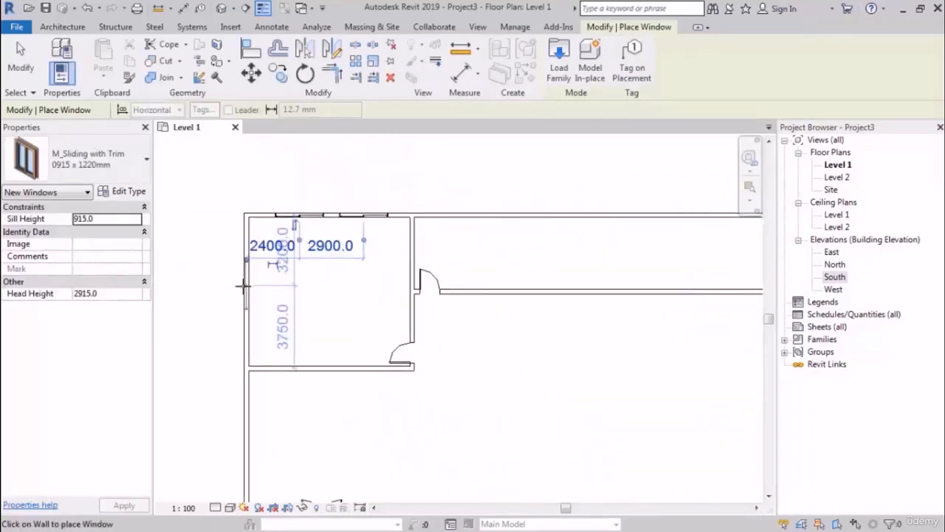
{"action": "left_click", "coordinate": [245, 286]}
Place a sliding window in the west exterior wall south of the northwest room, centred at 3475 mm from each end
{"action": "scroll", "coordinate": [285, 260], "scroll_direction": "down", "scroll_amount": 4}
{"action": "middle_click_drag", "start_coordinate": [286, 359], "coordinate": [332, 267]}
{"action": "scroll", "coordinate": [330, 268], "scroll_direction": "up", "scroll_amount": 3}
{"action": "left_click", "coordinate": [305, 275]}
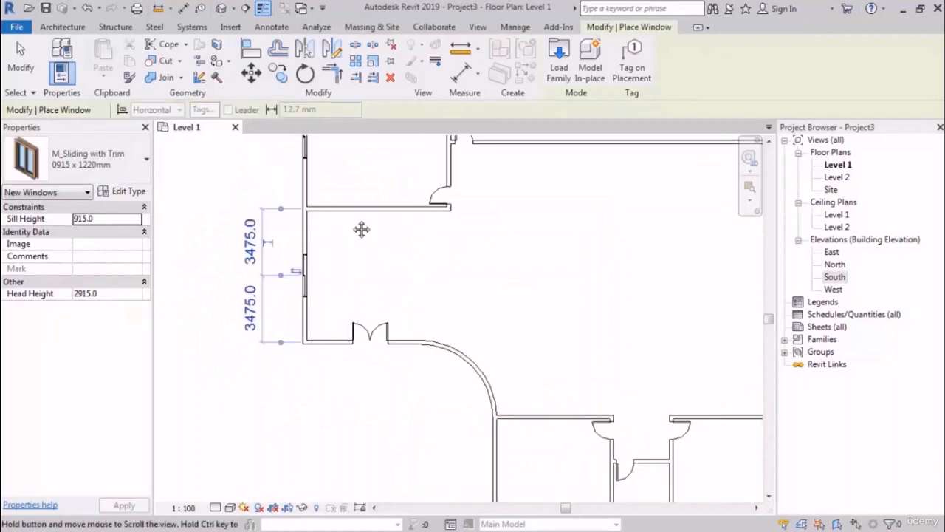
Place sliding windows in the south walls of the two large southern rooms and in the southeast room's east wall
{"action": "middle_click_drag", "start_coordinate": [361, 230], "coordinate": [282, 31]}
{"action": "scroll", "coordinate": [477, 318], "scroll_direction": "up", "scroll_amount": 2}
{"action": "left_click", "coordinate": [479, 332]}
{"action": "middle_click_drag", "start_coordinate": [595, 378], "coordinate": [388, 400]}
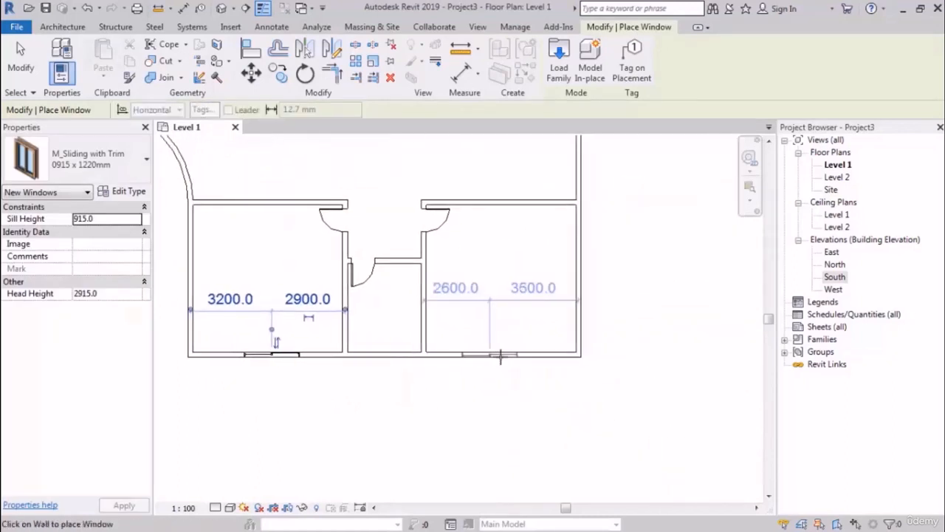
{"action": "left_click", "coordinate": [503, 358]}
{"action": "left_click", "coordinate": [582, 278]}
Place a sliding window in the west wall of the large southern room beside the curved wall
{"action": "scroll", "coordinate": [588, 283], "scroll_direction": "down", "scroll_amount": 2}
{"action": "middle_click_drag", "start_coordinate": [481, 250], "coordinate": [506, 319]}
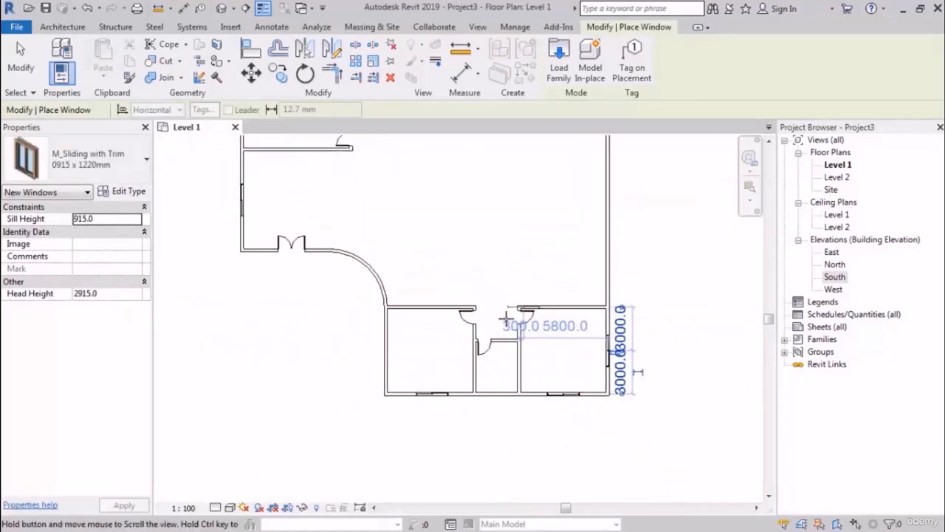
{"action": "scroll", "coordinate": [421, 338], "scroll_direction": "up", "scroll_amount": 2}
{"action": "left_click", "coordinate": [378, 347]}
Place a sliding window west of the double door, about 1300 mm from the wall's west corner, and finish window placement
{"action": "middle_click_drag", "start_coordinate": [335, 334], "coordinate": [474, 403]}
{"action": "scroll", "coordinate": [347, 291], "scroll_direction": "up", "scroll_amount": 2}
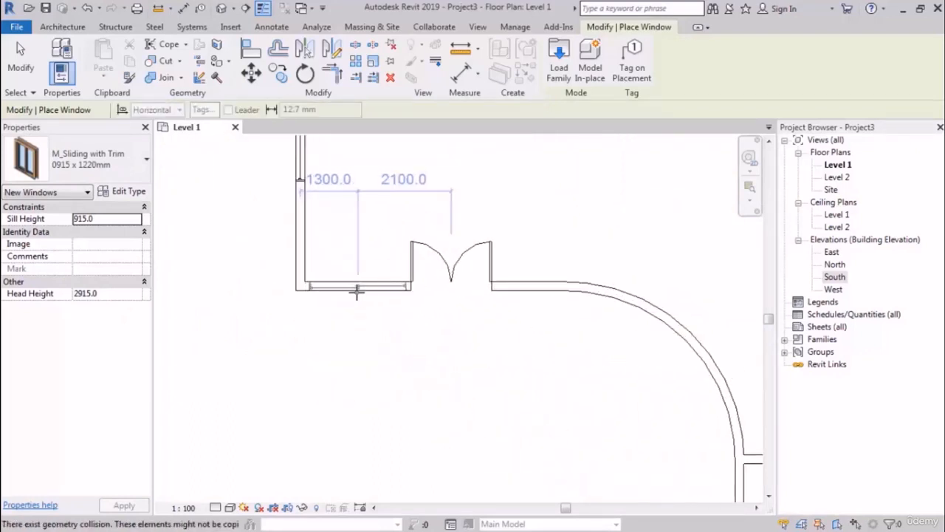
{"action": "left_click", "coordinate": [356, 292]}
{"action": "scroll", "coordinate": [357, 291], "scroll_direction": "down", "scroll_amount": 5}
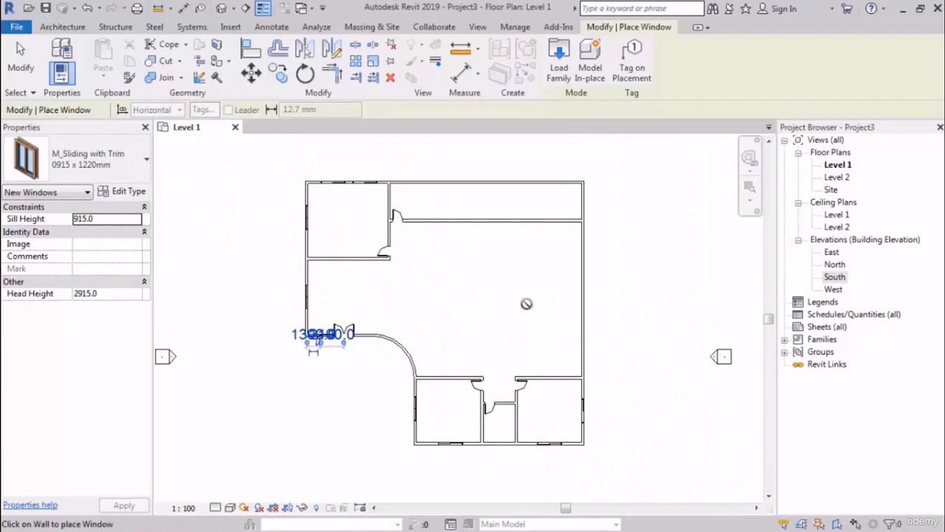
{"action": "middle_click_drag", "start_coordinate": [526, 303], "coordinate": [557, 298]}
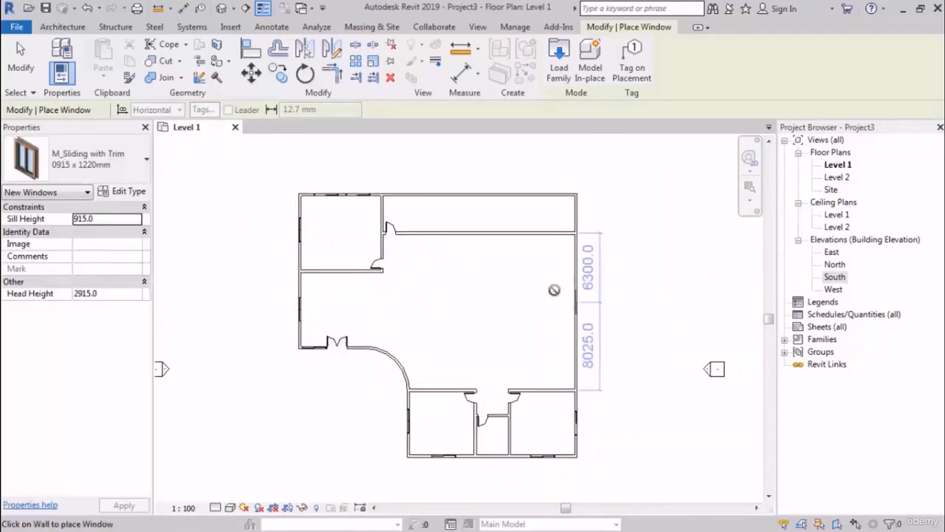
{"action": "mouse_move", "coordinate": [517, 266]}
{"action": "middle_mouse_down"}
{"action": "mouse_move", "coordinate": [505, 293]}
{"action": "mouse_move", "coordinate": [509, 251]}
{"action": "middle_mouse_up"}
{"action": "key", "text": "Escape"}
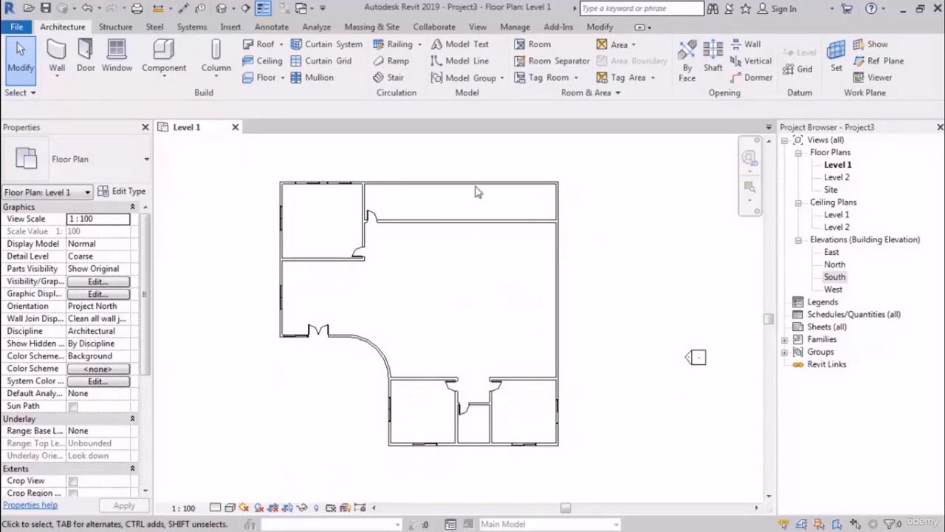
Start a Curtain Wall: Storefront wall with a base offset of 500 mm and an unconnected height of 2000 mm
{"action": "scroll", "coordinate": [479, 159], "scroll_direction": "up", "scroll_amount": 3}
{"action": "middle_click_drag", "start_coordinate": [399, 202], "coordinate": [399, 246]}
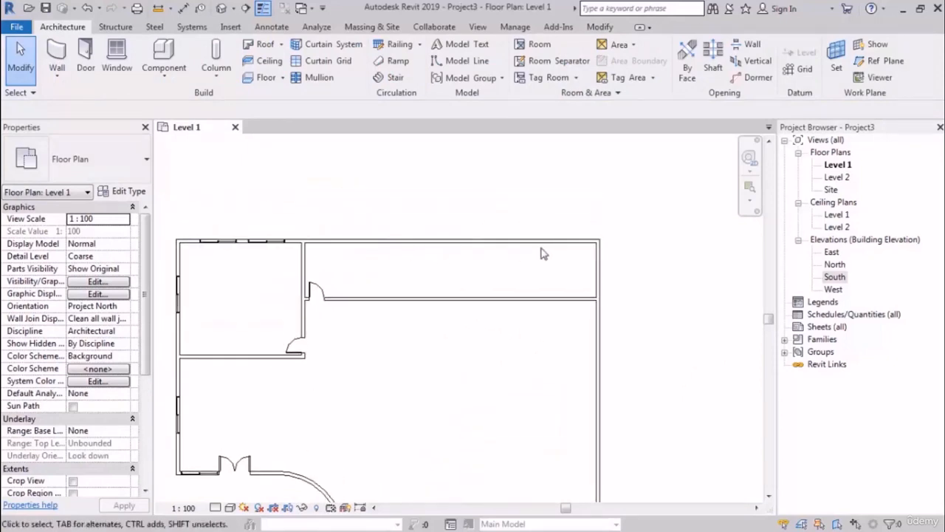
{"action": "middle_click_drag", "start_coordinate": [543, 254], "coordinate": [526, 261]}
{"action": "left_click", "coordinate": [57, 58]}
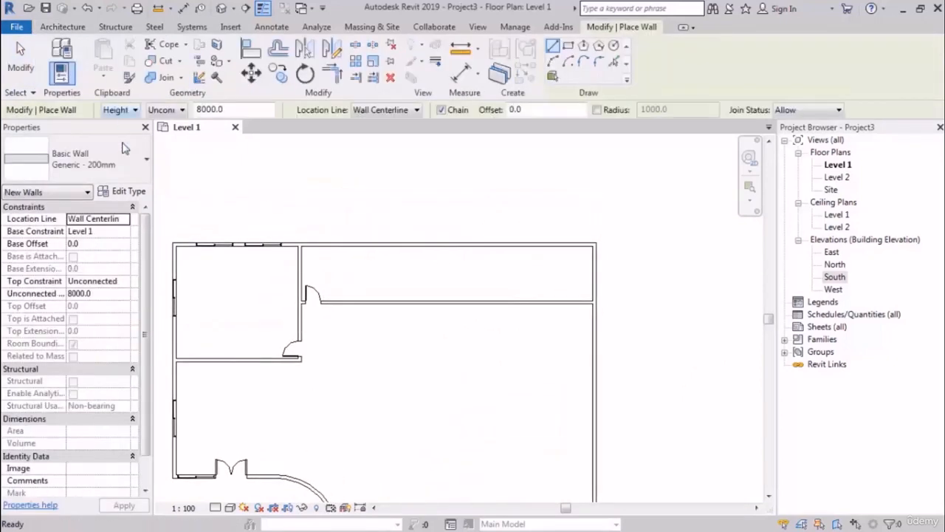
{"action": "left_click", "coordinate": [124, 155]}
{"action": "scroll", "coordinate": [84, 348], "scroll_direction": "down", "scroll_amount": 4}
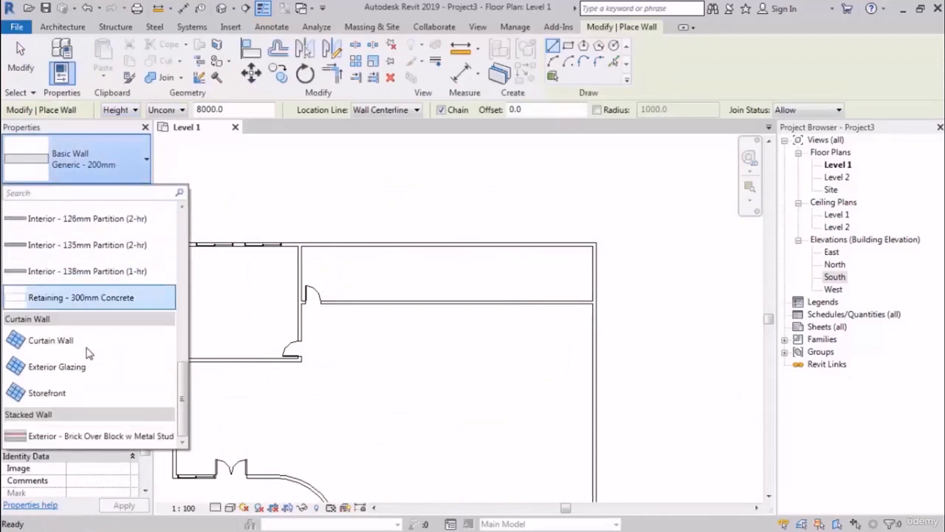
{"action": "left_click", "coordinate": [74, 394]}
{"action": "scroll", "coordinate": [365, 270], "scroll_direction": "up", "scroll_amount": 3}
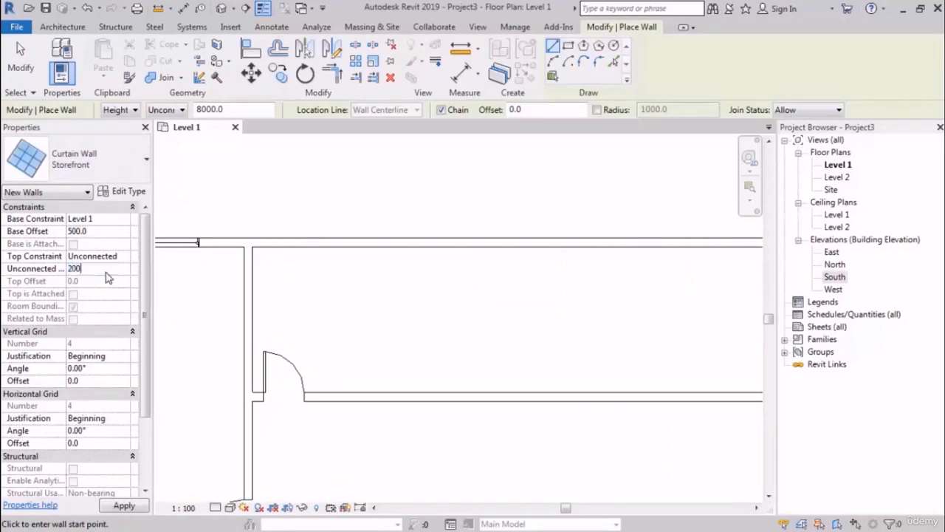
Draw a storefront curtain wall about 15800 mm long in the north exterior wall, ending about 900 mm from the east corner
{"action": "left_click", "coordinate": [293, 242]}
{"action": "scroll", "coordinate": [182, 251], "scroll_direction": "down", "scroll_amount": 2}
{"action": "scroll", "coordinate": [558, 242], "scroll_direction": "up", "scroll_amount": 2}
{"action": "left_click", "coordinate": [575, 240]}
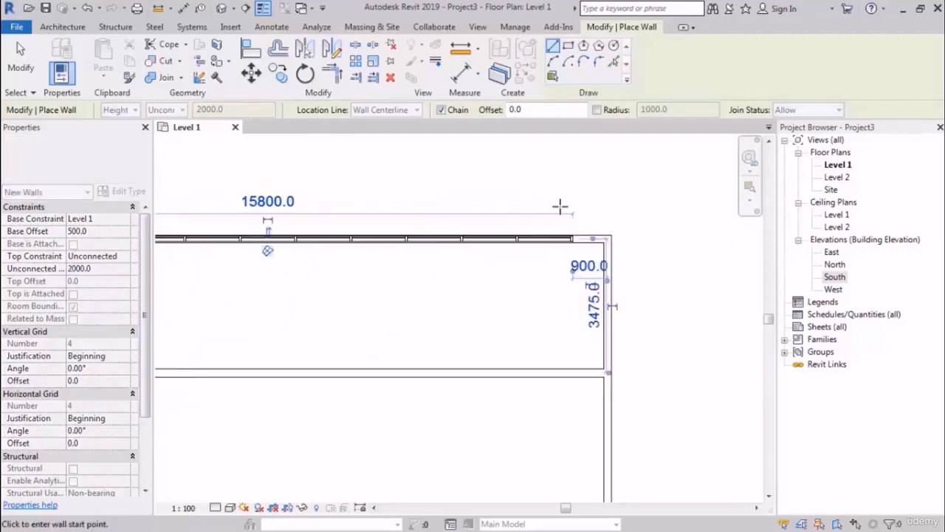
Draw a storefront curtain wall in the east exterior wall, from about 1000 mm south of the long partition to just above the southeast room
{"action": "middle_click_drag", "start_coordinate": [631, 310], "coordinate": [572, 256]}
{"action": "middle_click_drag", "start_coordinate": [566, 338], "coordinate": [551, 197]}
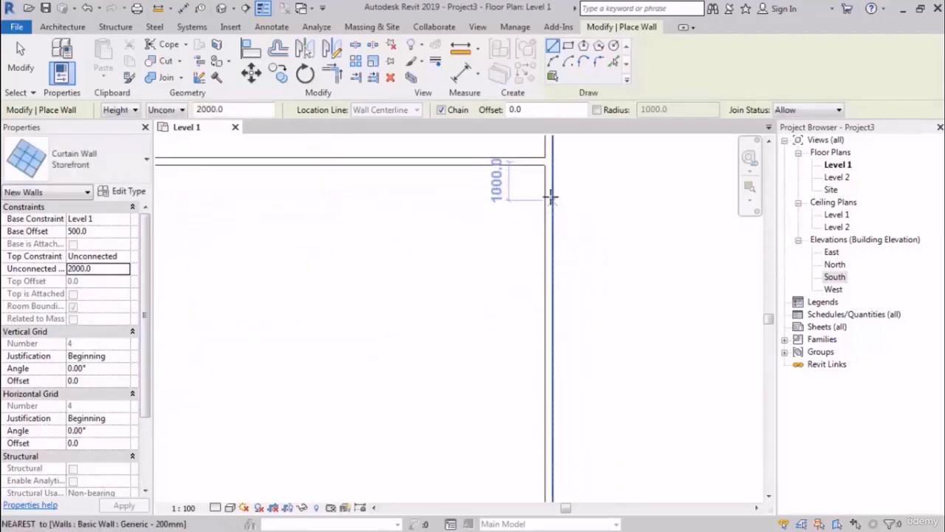
{"action": "scroll", "coordinate": [549, 184], "scroll_direction": "down", "scroll_amount": 2}
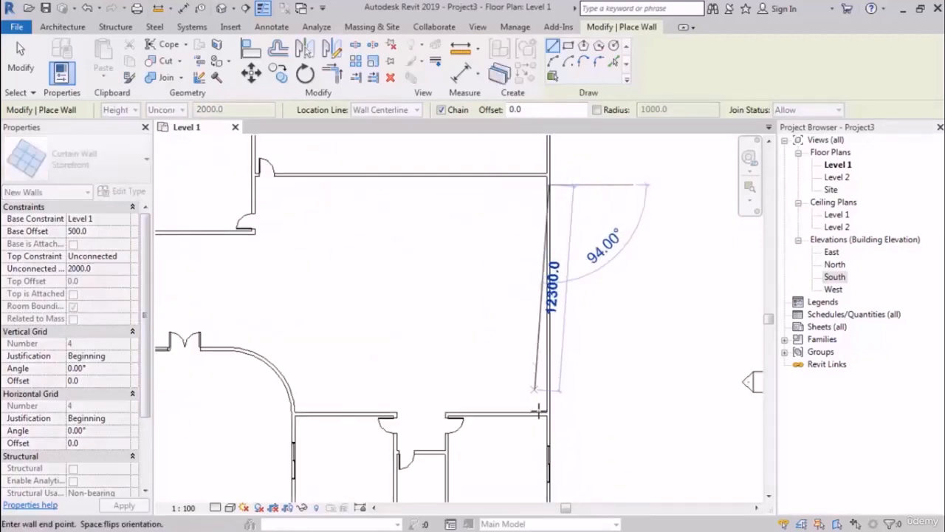
{"action": "scroll", "coordinate": [556, 402], "scroll_direction": "up", "scroll_amount": 2}
{"action": "left_click", "coordinate": [559, 404]}
{"action": "key", "text": "Escape"}
Draw a storefront curtain wall as a start-end-radius arc along the curved exterior wall, with both ends just inside the curve's ends
{"action": "middle_click_drag", "start_coordinate": [481, 355], "coordinate": [783, 398]}
{"action": "middle_click_drag", "start_coordinate": [436, 384], "coordinate": [596, 312]}
{"action": "scroll", "coordinate": [449, 283], "scroll_direction": "up", "scroll_amount": 2}
{"action": "middle_click_drag", "start_coordinate": [502, 271], "coordinate": [481, 246]}
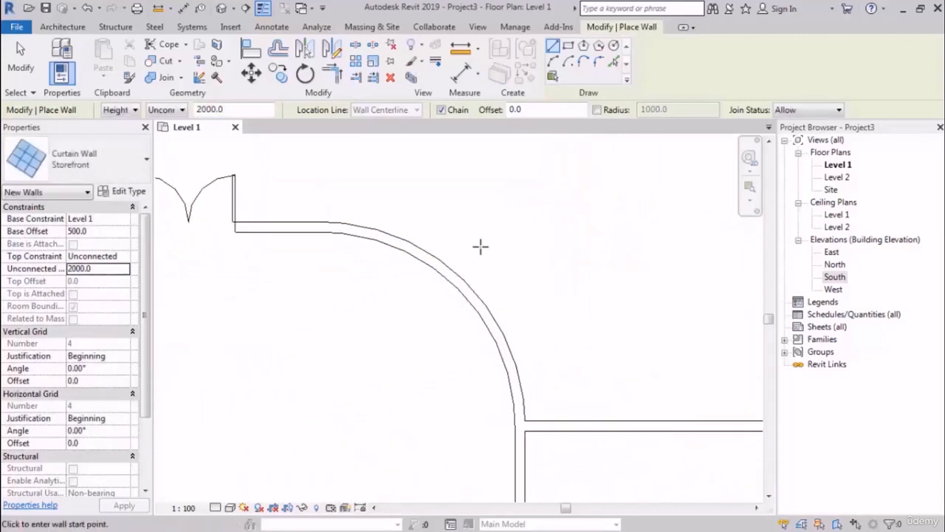
{"action": "left_click", "coordinate": [553, 62]}
{"action": "scroll", "coordinate": [356, 226], "scroll_direction": "up", "scroll_amount": 2}
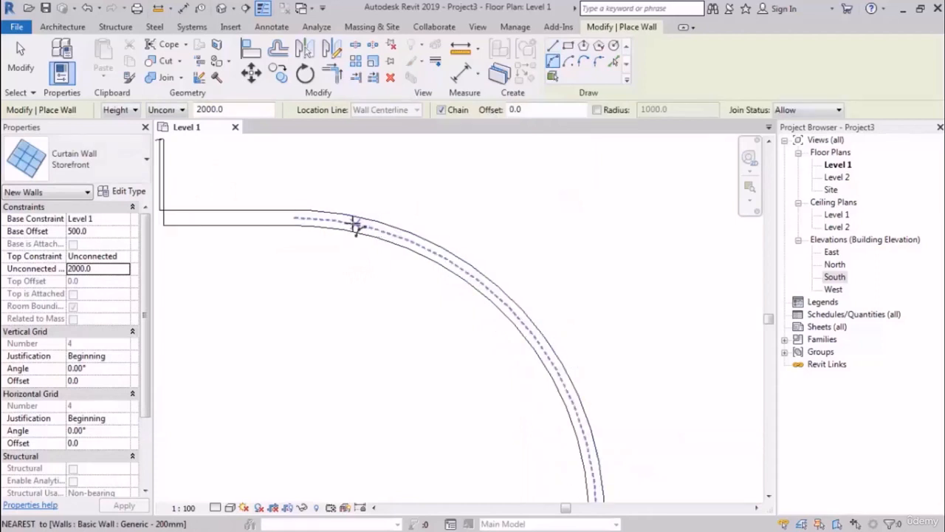
{"action": "left_click", "coordinate": [325, 222]}
{"action": "scroll", "coordinate": [473, 289], "scroll_direction": "down", "scroll_amount": 2}
{"action": "scroll", "coordinate": [517, 374], "scroll_direction": "up", "scroll_amount": 3}
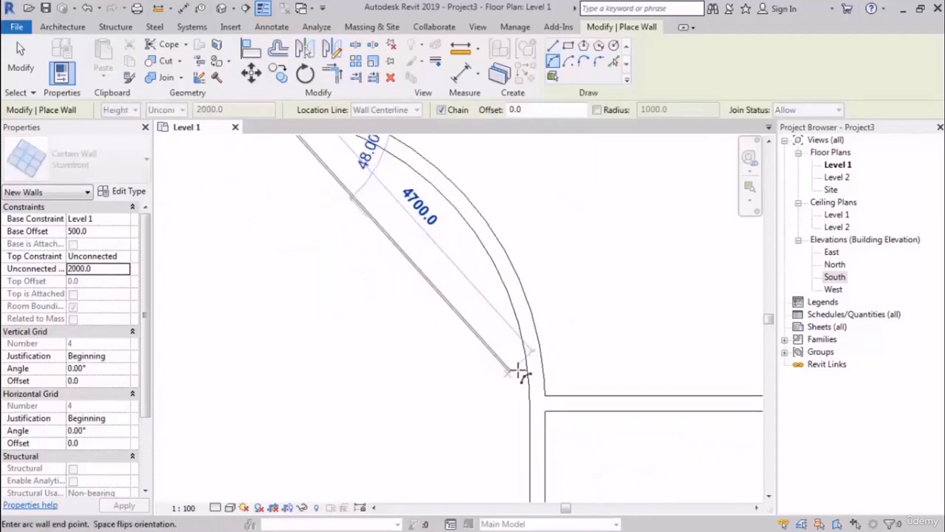
{"action": "left_click", "coordinate": [537, 372]}
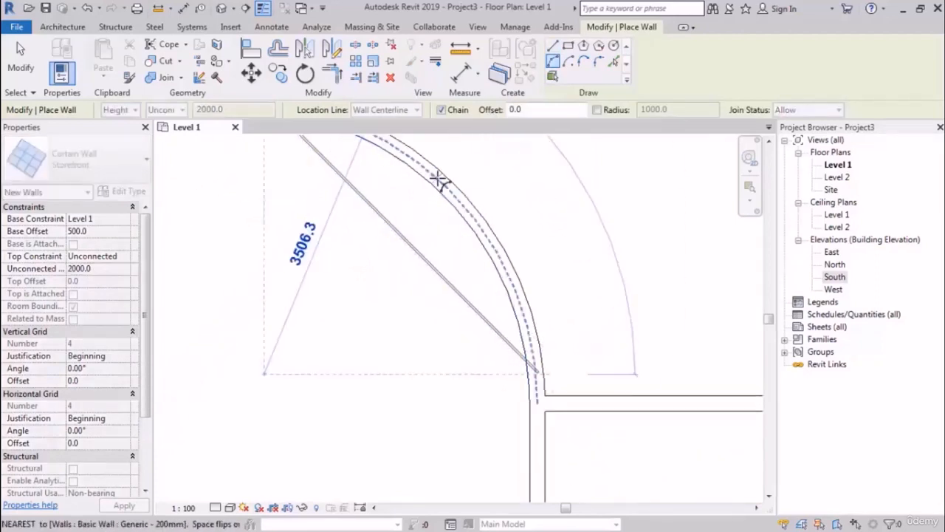
{"action": "left_click", "coordinate": [441, 181]}
{"action": "scroll", "coordinate": [396, 297], "scroll_direction": "down", "scroll_amount": 2}
{"action": "key", "text": "Escape"}
{"action": "key", "text": "Escape"}
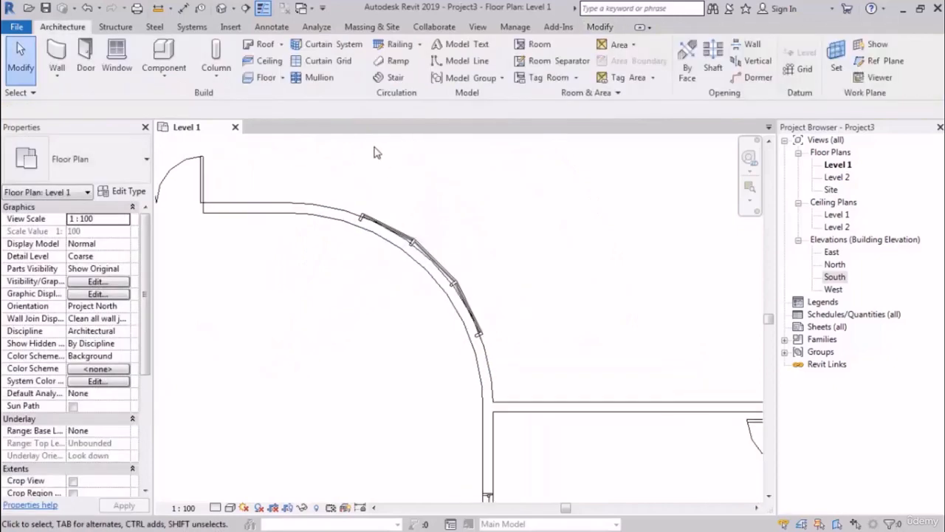
Align the curved storefront curtain wall with the centreline of the curved exterior wall
{"action": "left_click", "coordinate": [254, 58]}
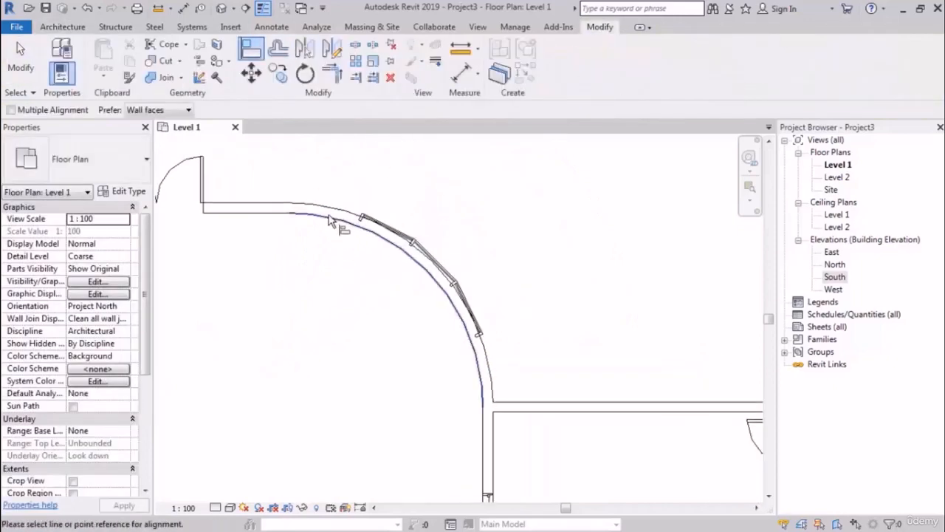
{"action": "scroll", "coordinate": [328, 215], "scroll_direction": "up", "scroll_amount": 2}
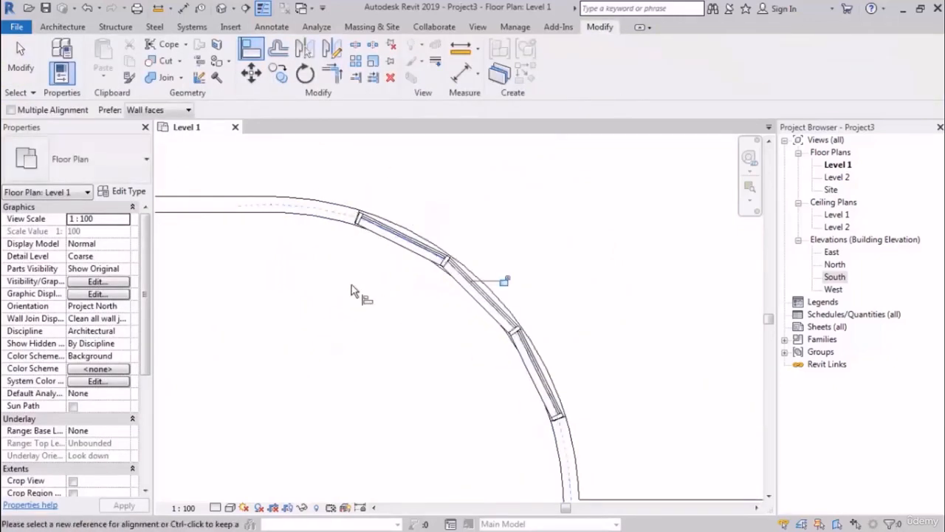
{"action": "scroll", "coordinate": [376, 296], "scroll_direction": "down", "scroll_amount": 3}
{"action": "key", "text": "Escape"}
{"action": "left_click", "coordinate": [392, 248]}
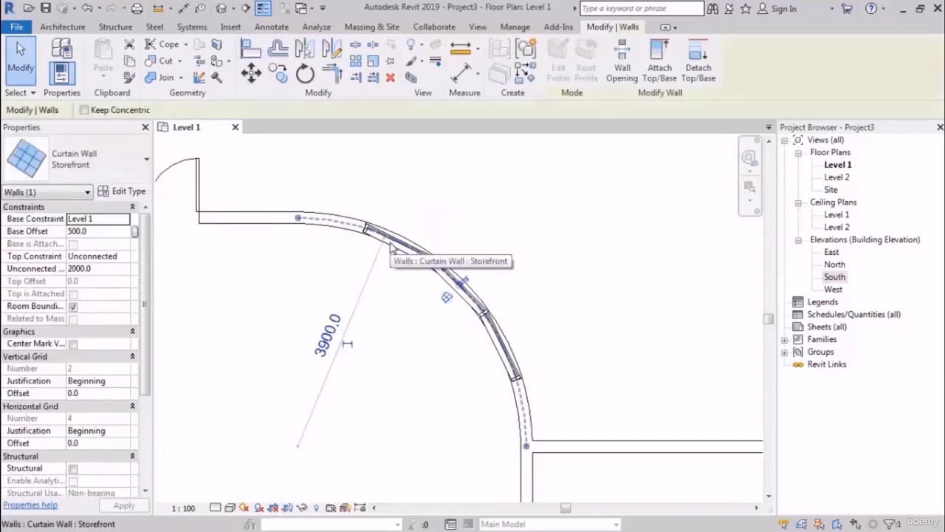
{"action": "left_click", "coordinate": [319, 310]}
Create a Generic Floor - 400mm from a rectangular boundary about 49000 by 43000 mm surrounding the whole building
{"action": "scroll", "coordinate": [413, 311], "scroll_direction": "down", "scroll_amount": 5}
{"action": "middle_click_drag", "start_coordinate": [570, 332], "coordinate": [481, 369]}
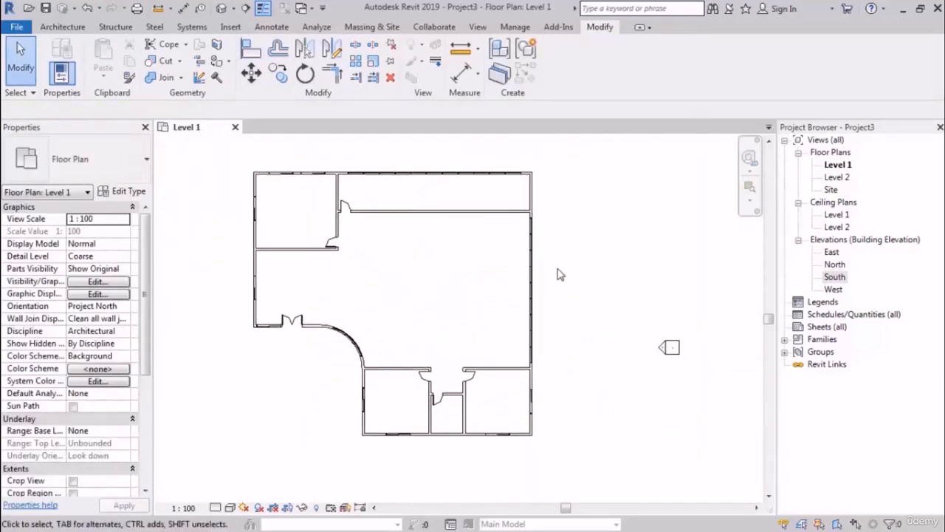
{"action": "scroll", "coordinate": [509, 270], "scroll_direction": "down", "scroll_amount": 2}
{"action": "left_click", "coordinate": [63, 26]}
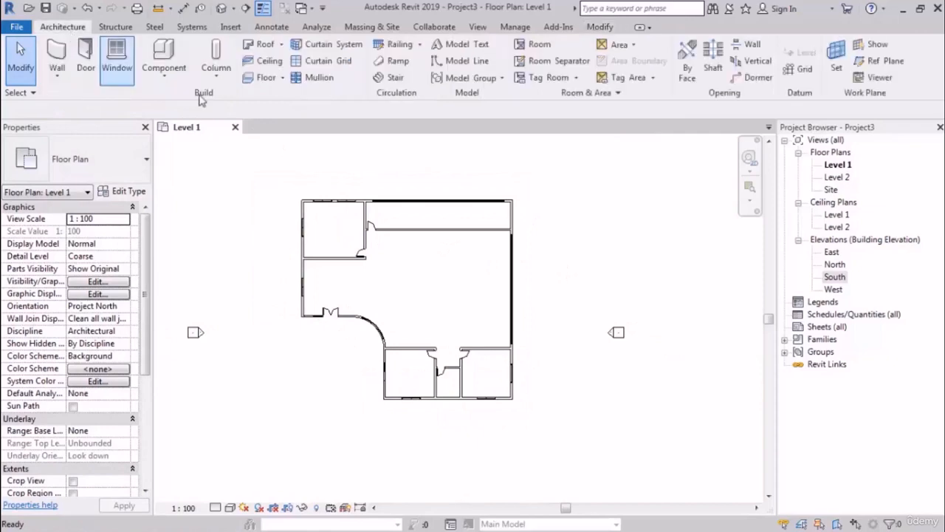
{"action": "left_click", "coordinate": [266, 79]}
{"action": "left_click", "coordinate": [674, 45]}
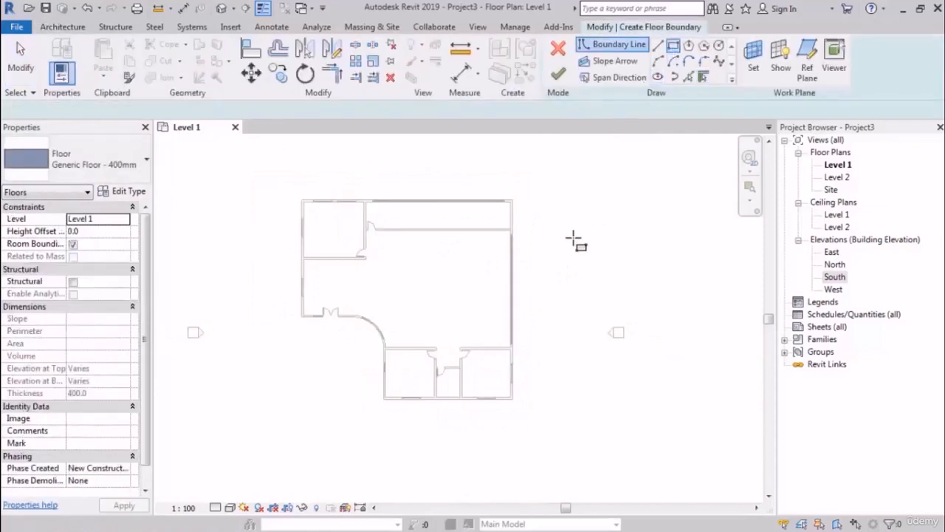
{"action": "scroll", "coordinate": [584, 222], "scroll_direction": "down", "scroll_amount": 2}
{"action": "left_click", "coordinate": [613, 160]}
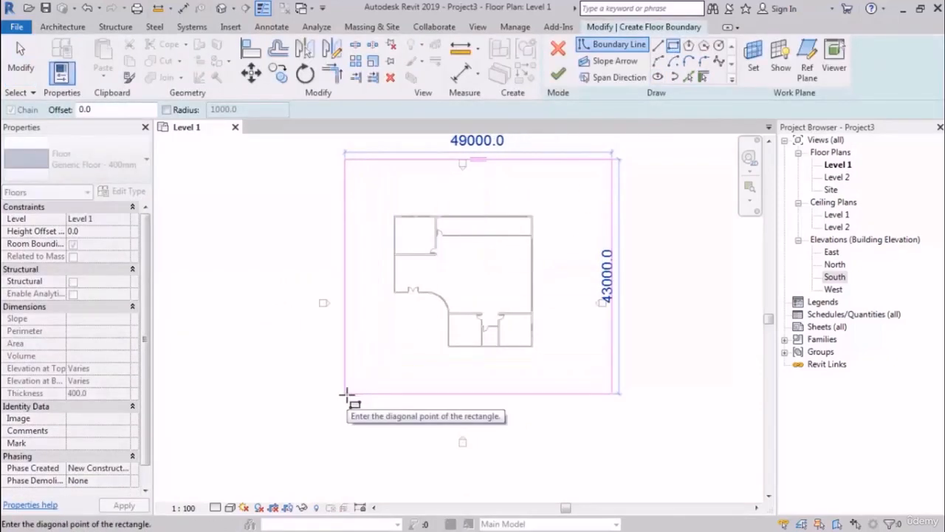
{"action": "left_click", "coordinate": [345, 393]}
{"action": "left_click", "coordinate": [558, 74]}
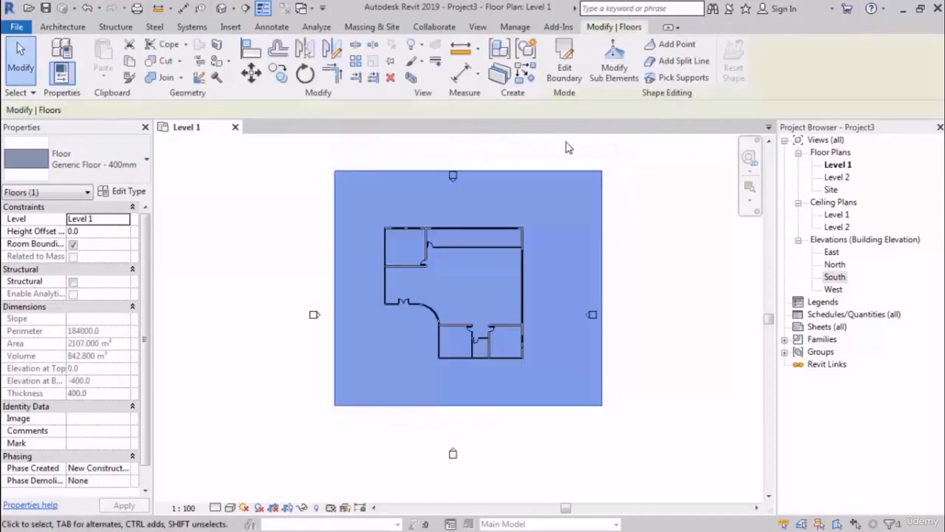
{"action": "left_click", "coordinate": [549, 209]}
Start a sloped Generic Roof - 300mm by footprint with Level 2 as its base level and an overhang of 600 mm
{"action": "scroll", "coordinate": [480, 272], "scroll_direction": "up", "scroll_amount": 2}
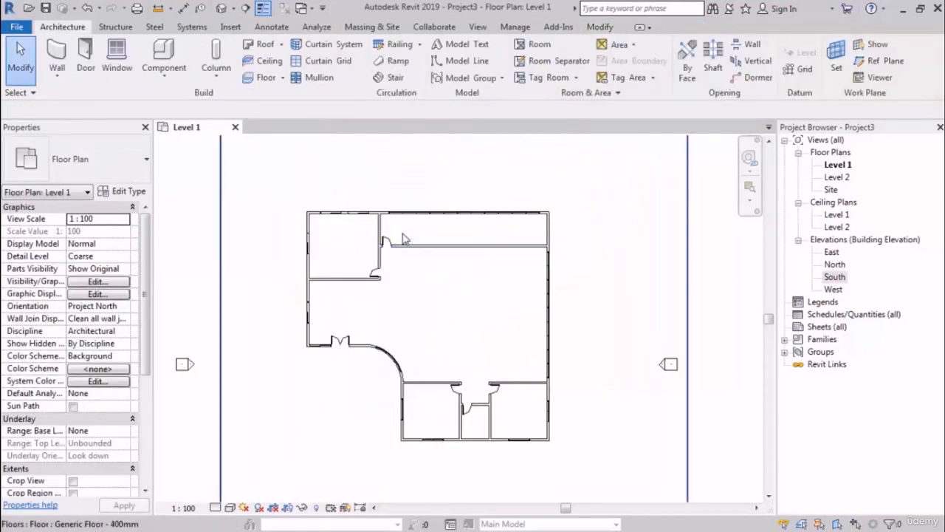
{"action": "left_click", "coordinate": [265, 45]}
{"action": "left_click", "coordinate": [465, 304]}
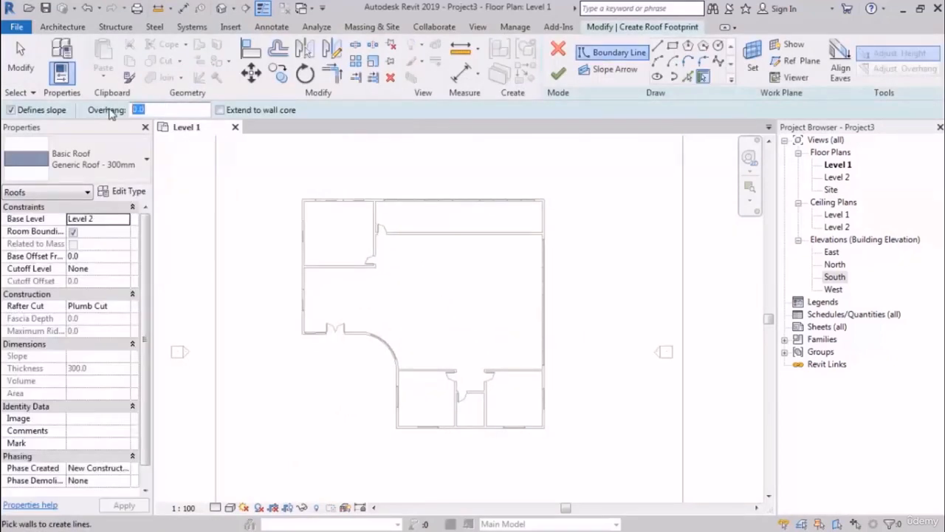
{"action": "middle_click", "coordinate": [412, 226]}
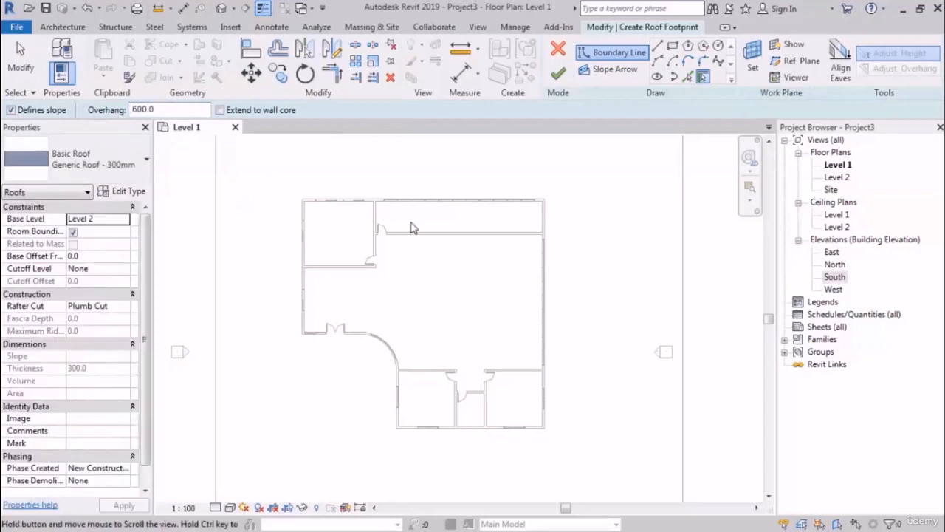
{"action": "scroll", "coordinate": [596, 229], "scroll_direction": "up", "scroll_amount": 2}
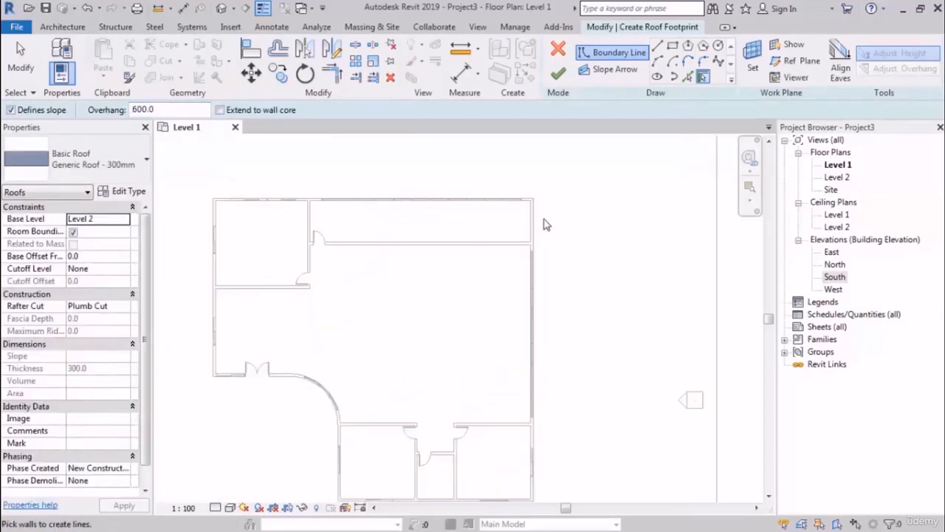
Create the roof boundary from the whole chain of exterior walls and finish the roof
{"action": "key", "text": "Tab"}
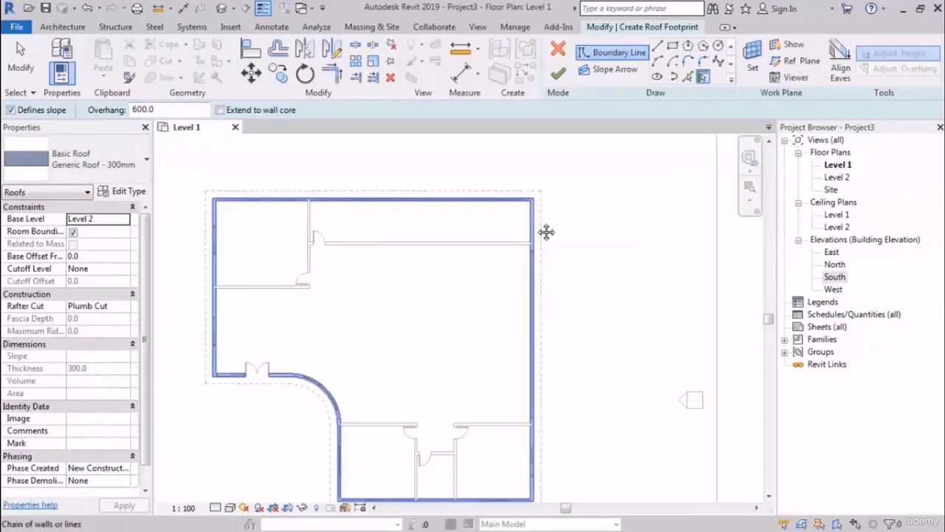
{"action": "left_click", "coordinate": [545, 231]}
{"action": "scroll", "coordinate": [564, 271], "scroll_direction": "down", "scroll_amount": 2}
{"action": "key", "text": "Escape"}
{"action": "key", "text": "Escape"}
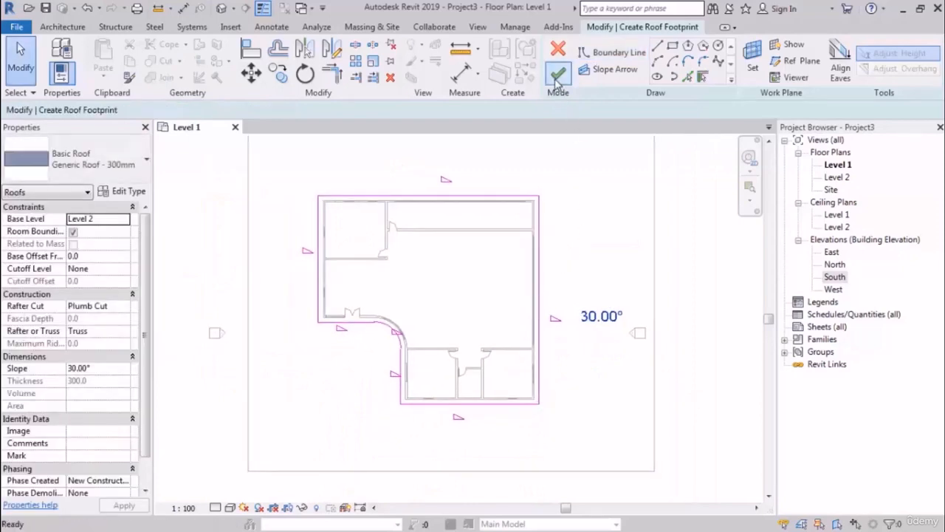
{"action": "left_click", "coordinate": [558, 74]}
{"action": "left_click", "coordinate": [507, 282]}
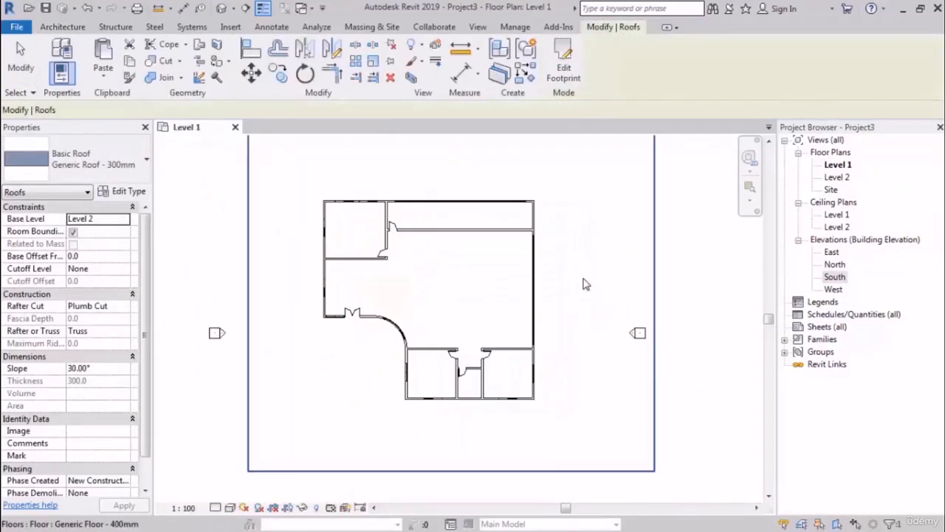
{"action": "scroll", "coordinate": [695, 275], "scroll_direction": "down", "scroll_amount": 4}
{"action": "middle_click_drag", "start_coordinate": [675, 275], "coordinate": [621, 277]}
{"action": "key", "text": "Escape"}
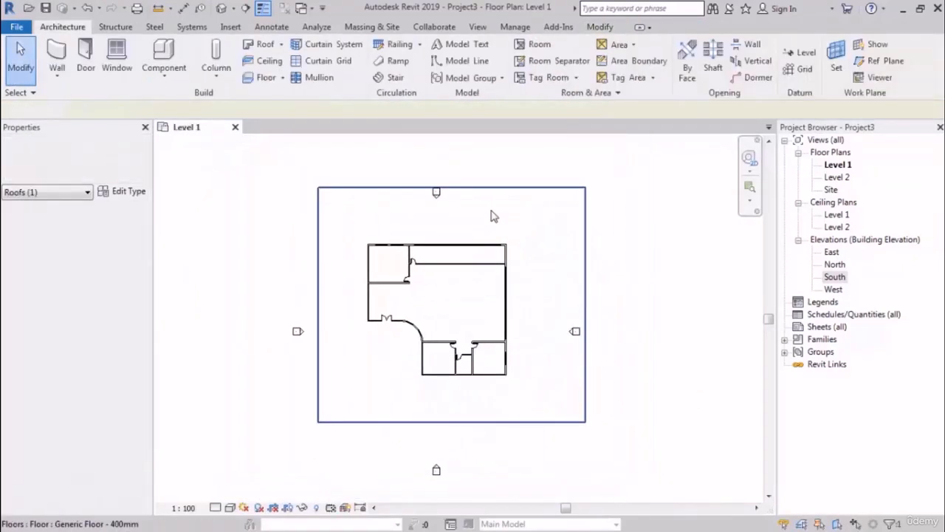
Place a west-east building section through the northwest room and the long northern room, extending past the building at both ends
{"action": "left_click", "coordinate": [246, 9]}
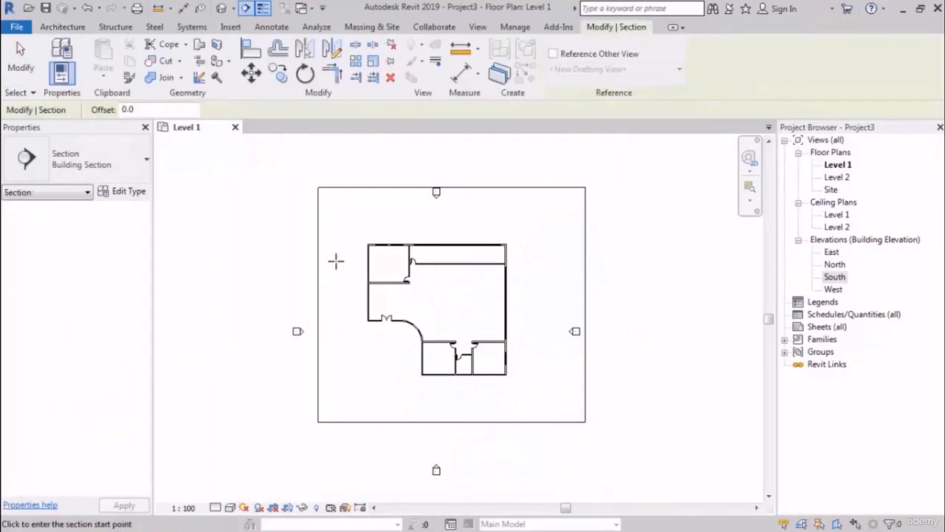
{"action": "left_click", "coordinate": [303, 260]}
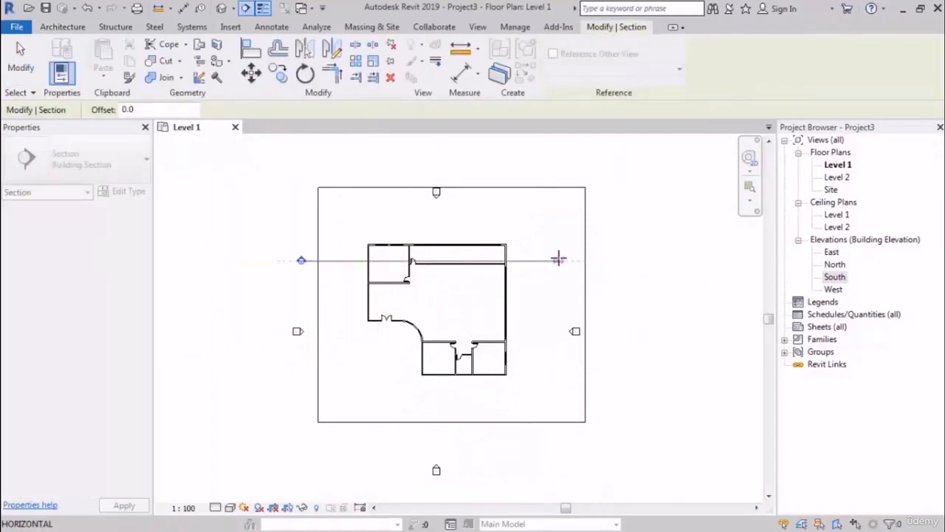
{"action": "left_click", "coordinate": [559, 259]}
{"action": "key", "text": "Escape"}
Place a north-south building section through the eastern part of the building and the southeast room, flipped to look west
{"action": "left_click", "coordinate": [246, 9]}
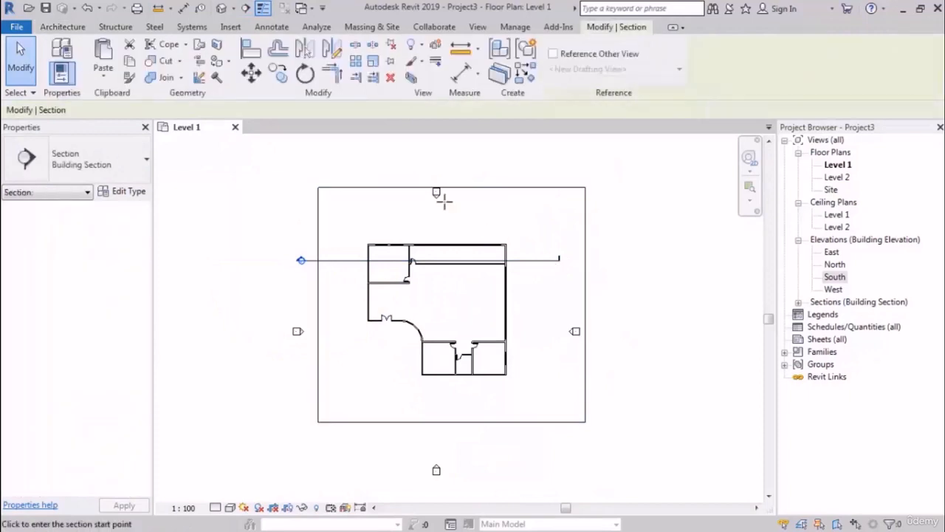
{"action": "left_click", "coordinate": [485, 214]}
{"action": "left_click", "coordinate": [486, 412]}
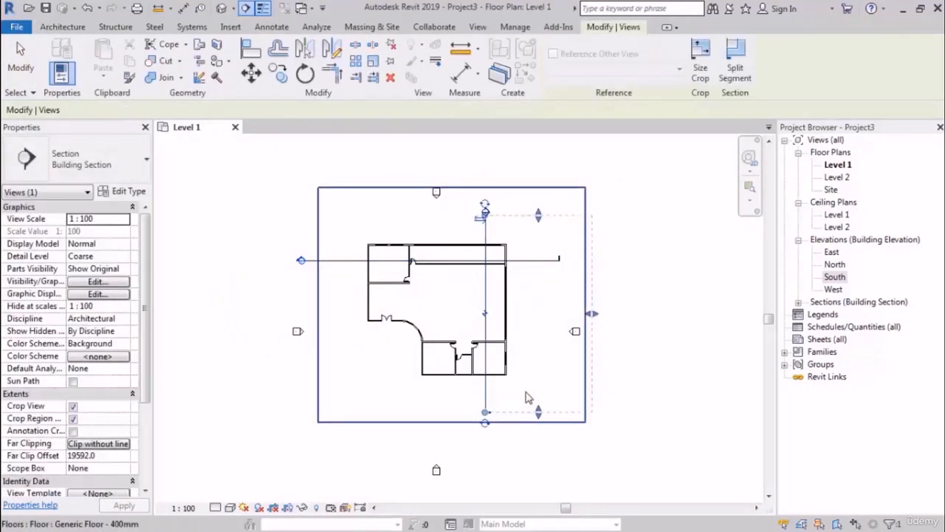
{"action": "key", "text": "Escape"}
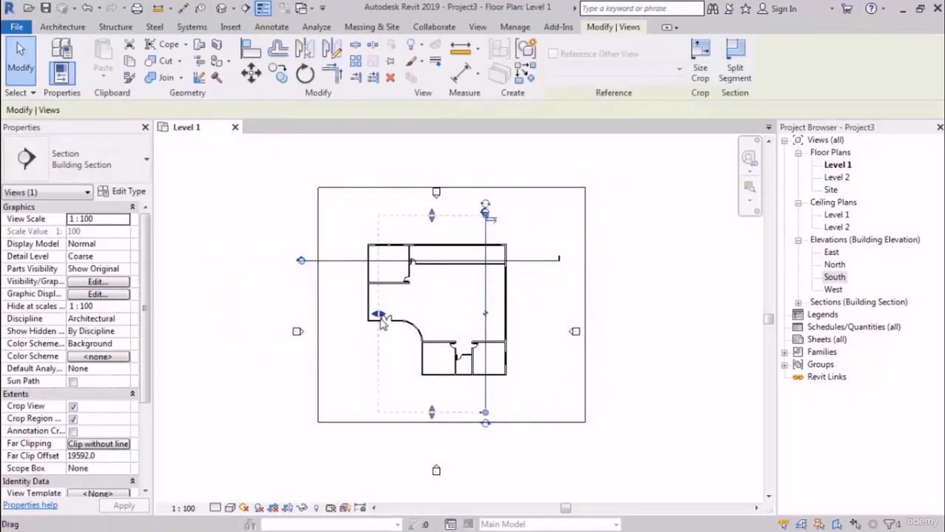
{"action": "left_click", "coordinate": [337, 320]}
Place a building section from south to north through the double entrance door and the northwest room, flipped to look east
{"action": "key", "text": "Return"}
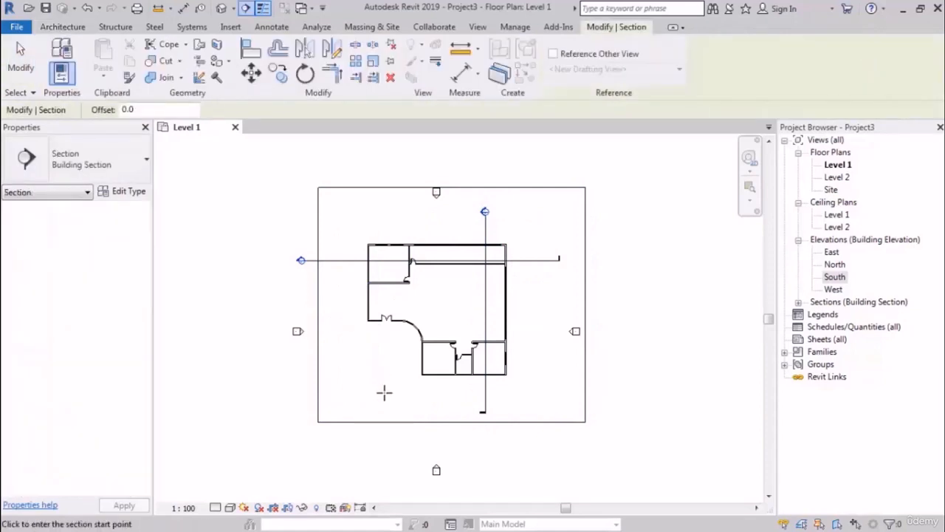
{"action": "left_click", "coordinate": [385, 400]}
{"action": "left_click", "coordinate": [385, 213]}
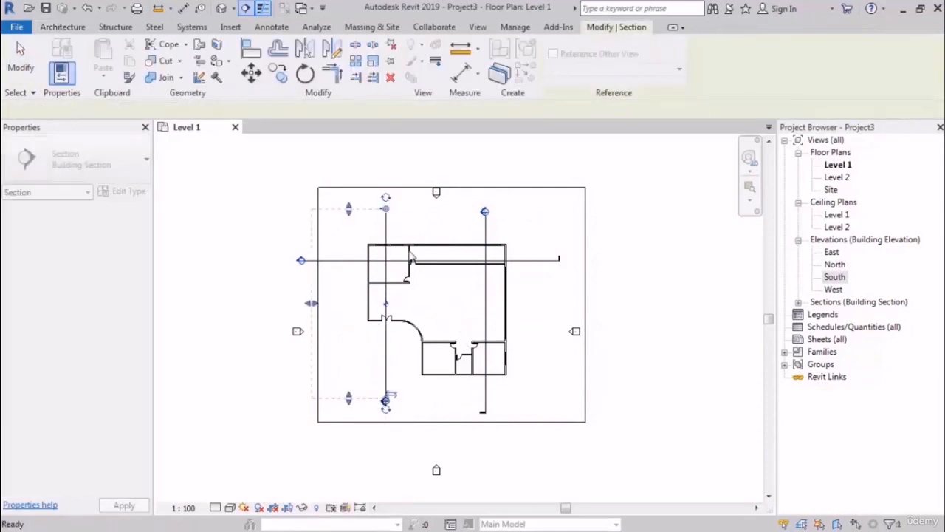
{"action": "key", "text": "Escape"}
{"action": "left_click", "coordinate": [396, 396]}
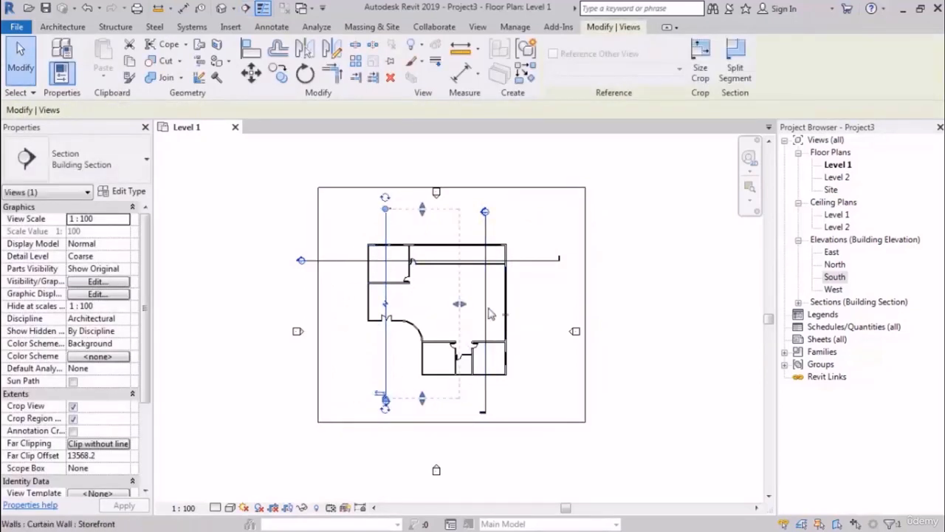
{"action": "left_click", "coordinate": [532, 305]}
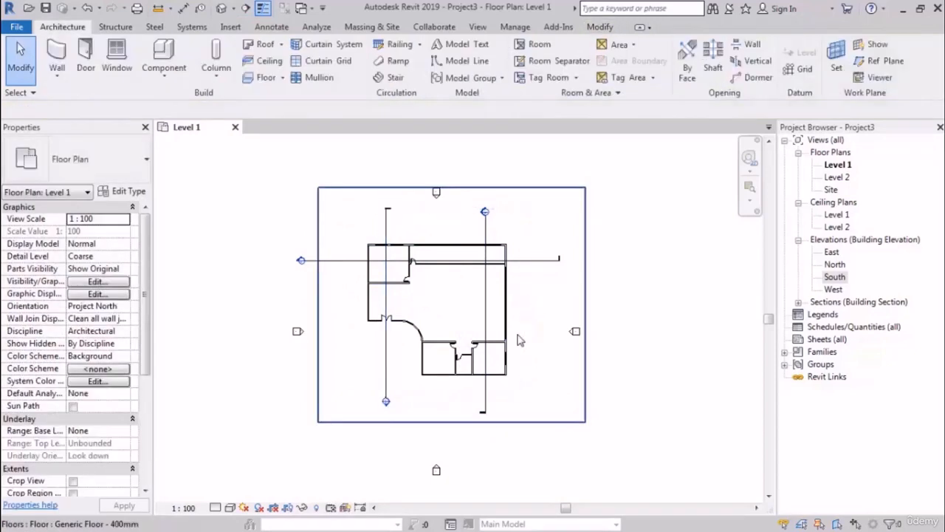
Place an east-west building section through the southern rooms, flipped to look north
{"action": "left_click", "coordinate": [245, 8]}
{"action": "scroll", "coordinate": [459, 341], "scroll_direction": "up", "scroll_amount": 3}
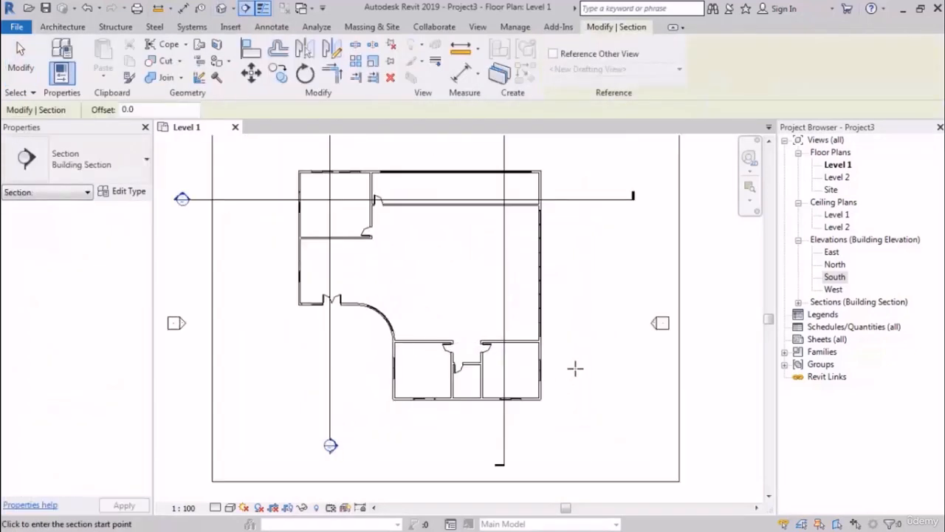
{"action": "left_click", "coordinate": [587, 374]}
{"action": "left_click", "coordinate": [279, 373]}
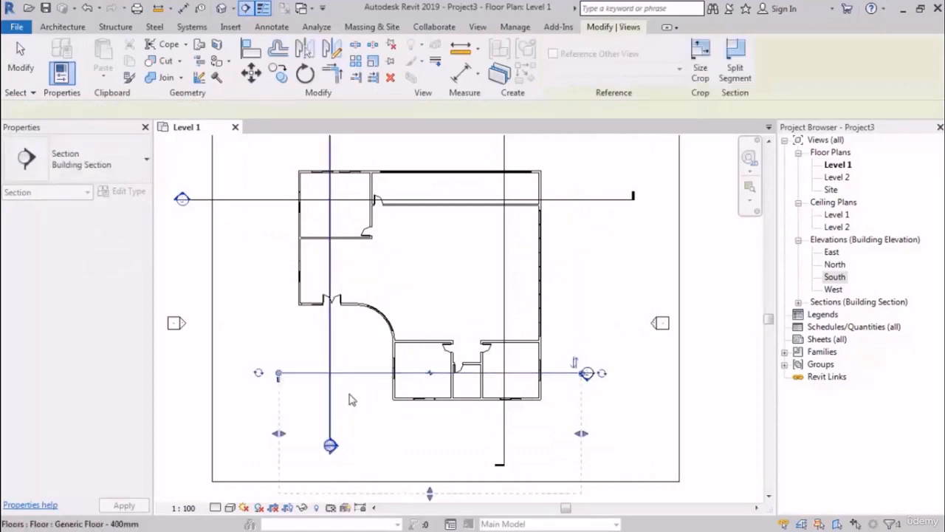
{"action": "left_click", "coordinate": [574, 363]}
{"action": "scroll", "coordinate": [556, 395], "scroll_direction": "down", "scroll_amount": 2}
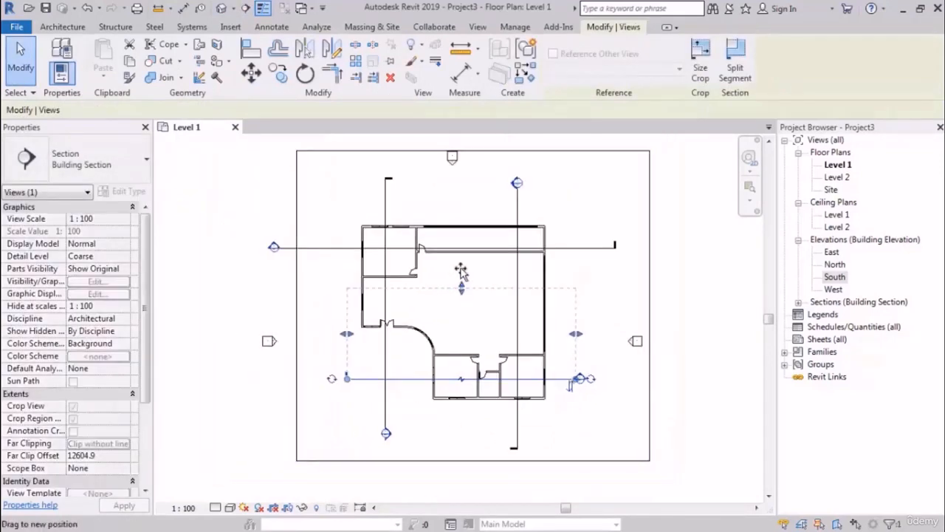
{"action": "left_click", "coordinate": [459, 190]}
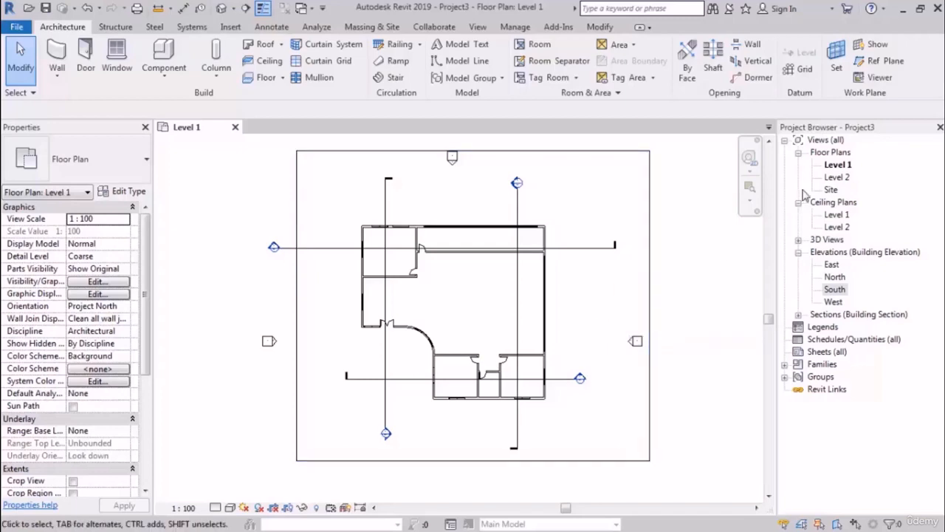
{"action": "left_click", "coordinate": [843, 167]}
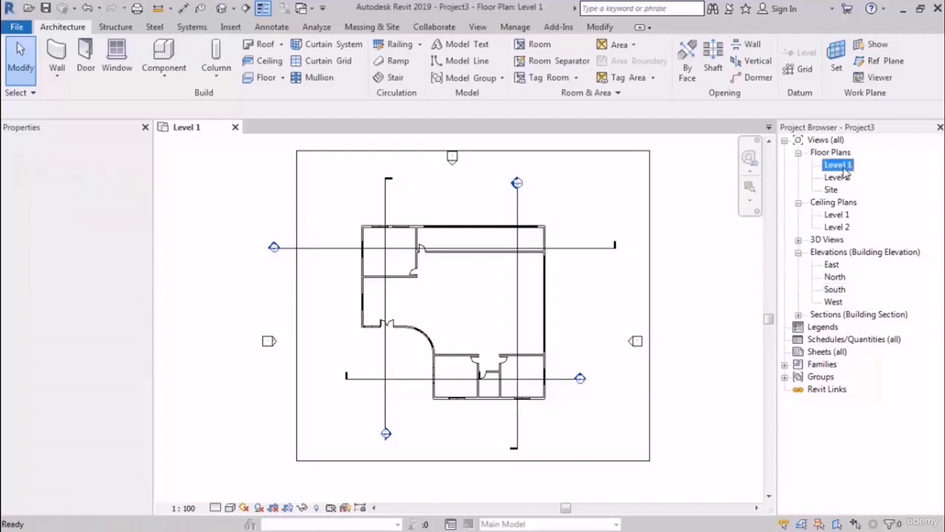
{"action": "left_click", "coordinate": [838, 177]}
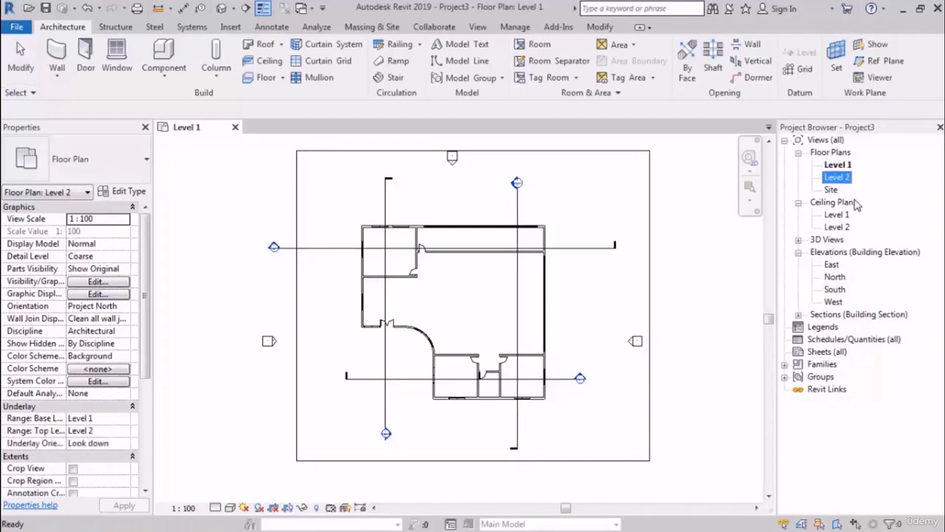
{"action": "left_click", "coordinate": [843, 166]}
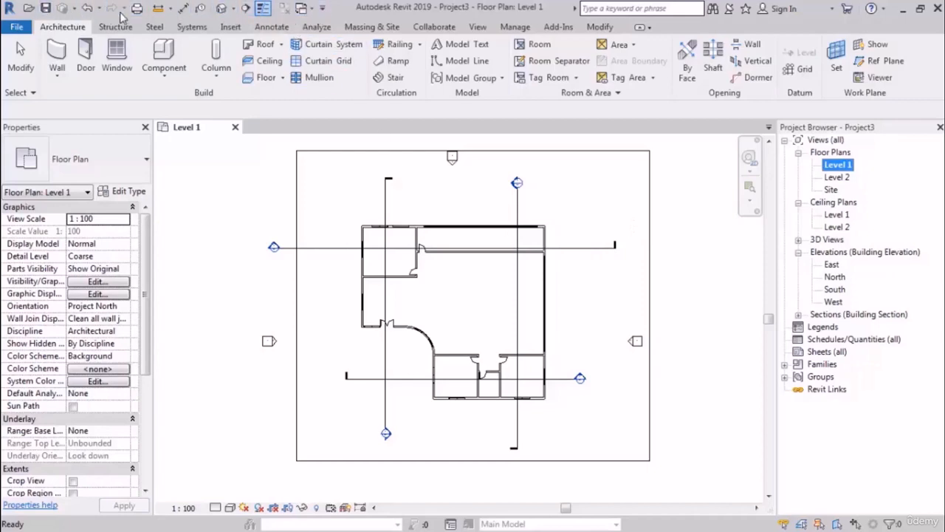
Open the default 3D view, orbited to face the building's curved southwest corner, and expand the project's list of 3D views
{"action": "left_click", "coordinate": [221, 9]}
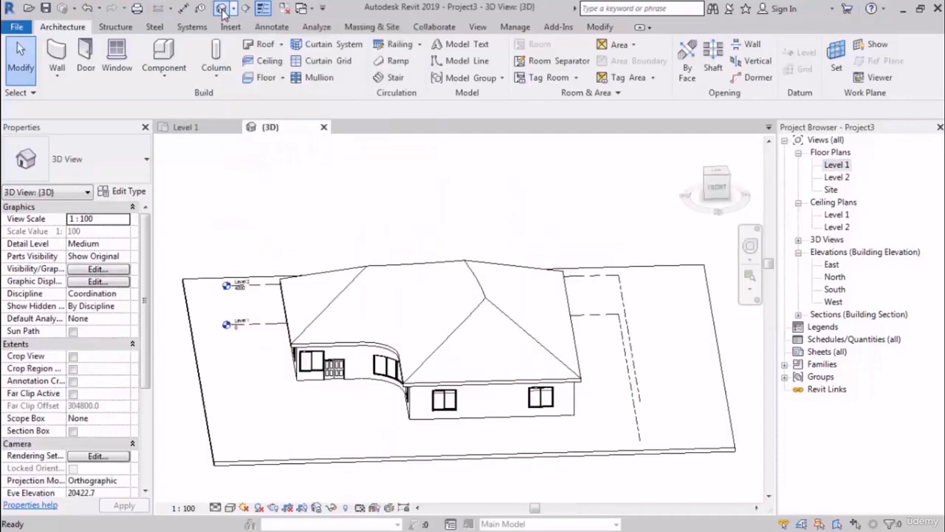
{"action": "middle_click_drag", "start_coordinate": [371, 333], "coordinate": [570, 363], "text": "shift"}
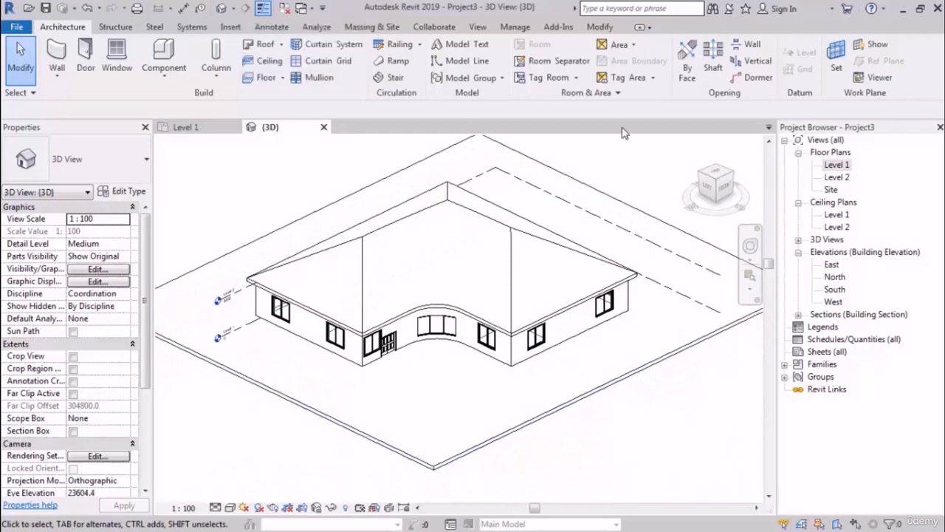
{"action": "left_click", "coordinate": [799, 239]}
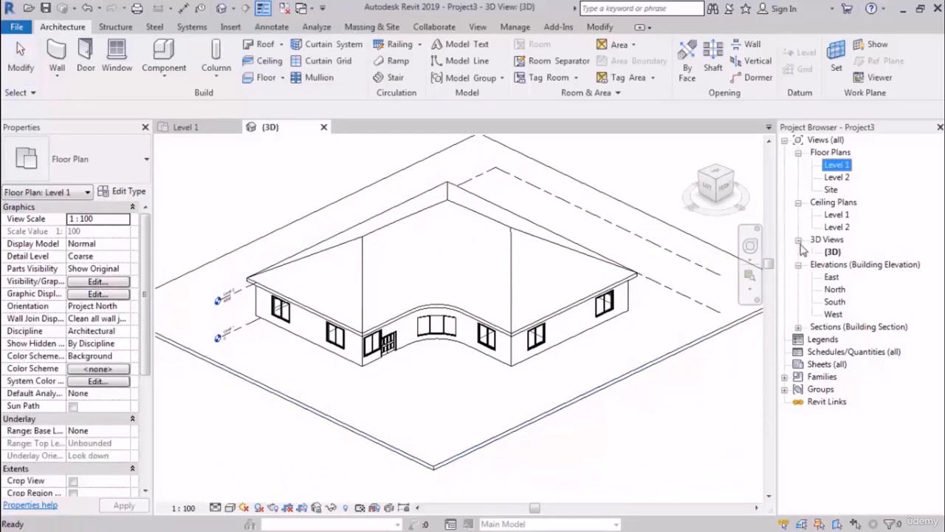
{"action": "left_click", "coordinate": [832, 253]}
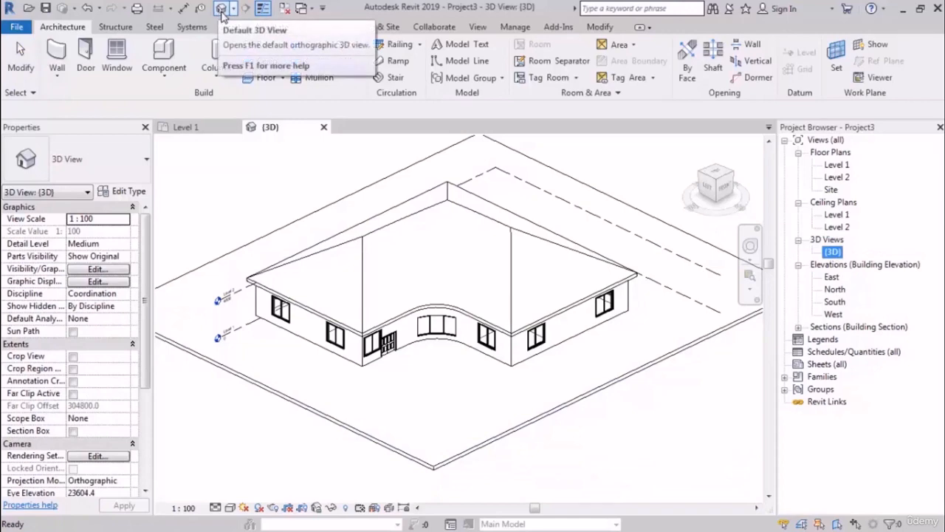
{"action": "left_click", "coordinate": [799, 240]}
{"action": "left_click", "coordinate": [799, 240]}
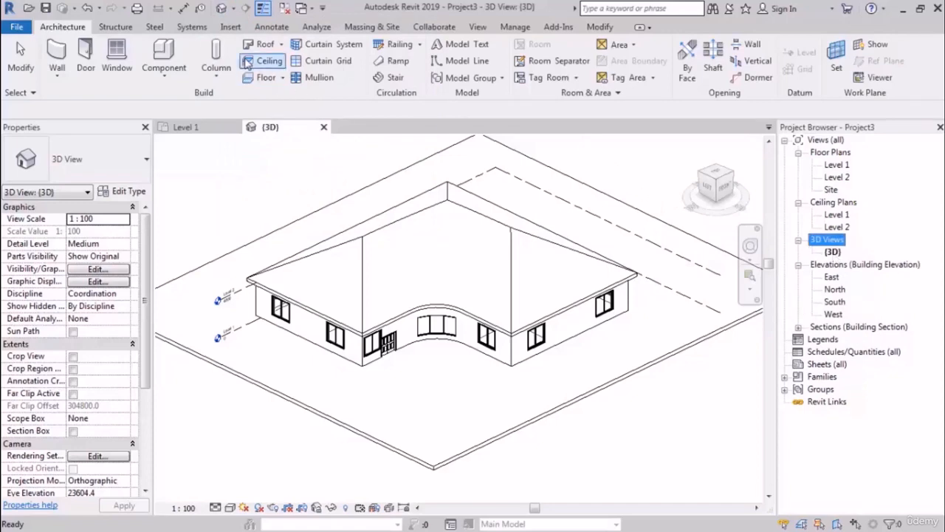
{"action": "left_click", "coordinate": [225, 11]}
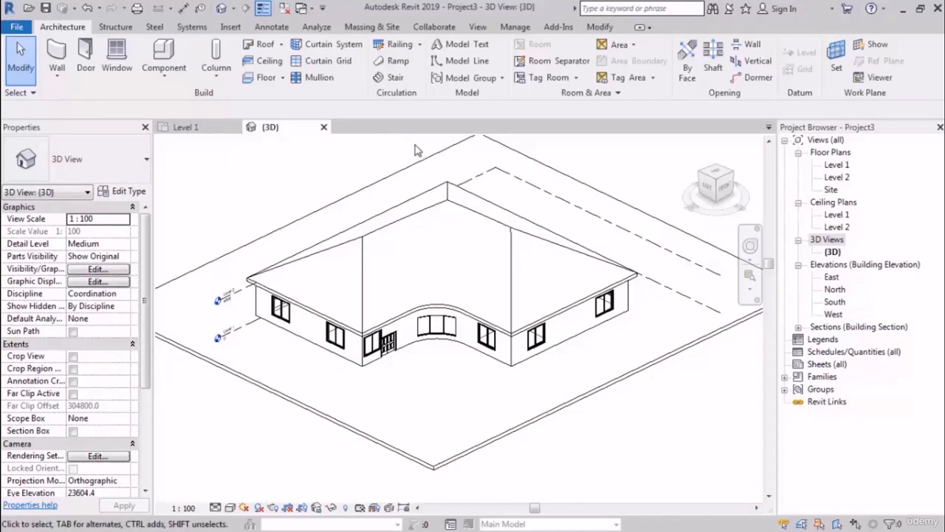
Switch back and forth between the Level 1 floor plan and the default 3D view, finishing on the Level 1 plan
{"action": "double_click", "coordinate": [838, 165]}
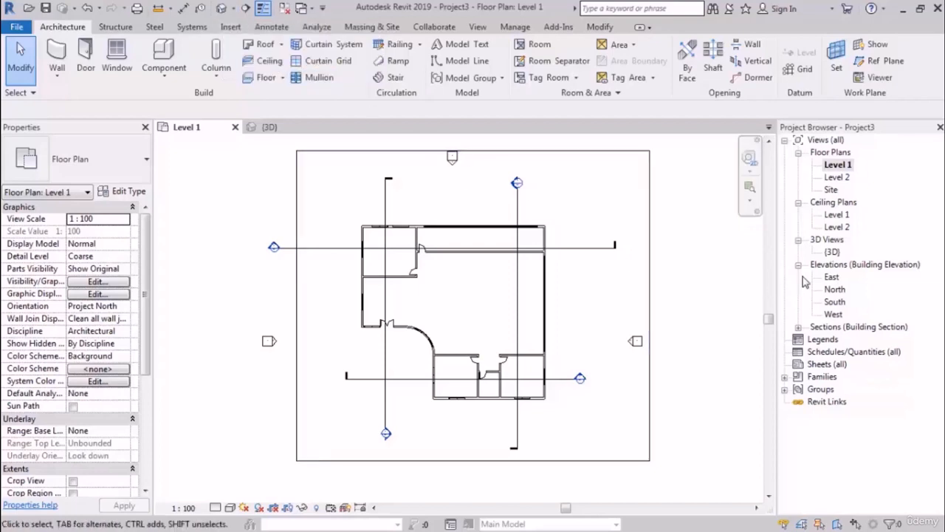
{"action": "left_click", "coordinate": [281, 131]}
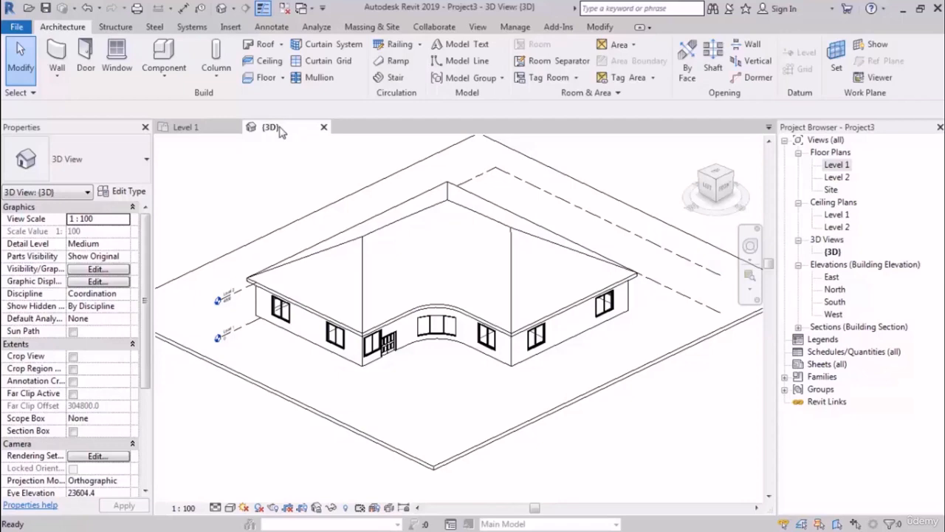
{"action": "left_click", "coordinate": [309, 12]}
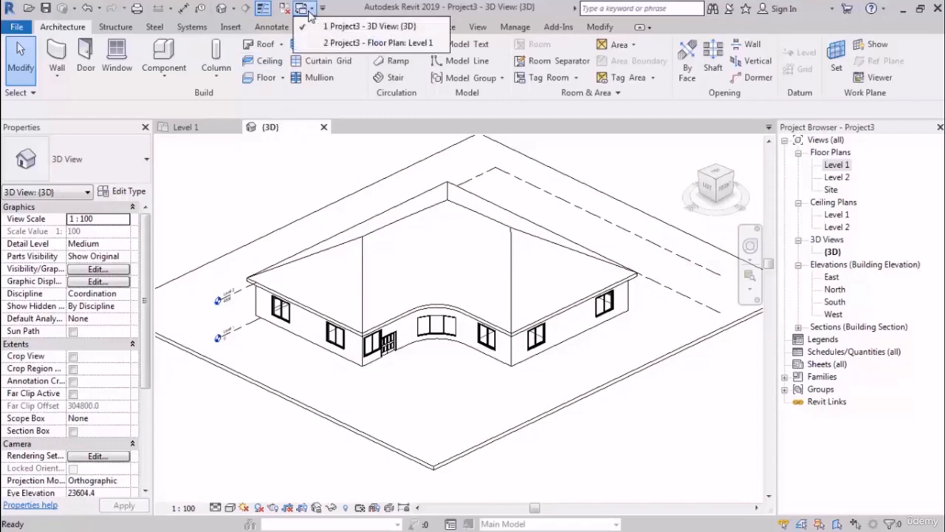
{"action": "left_click", "coordinate": [410, 44]}
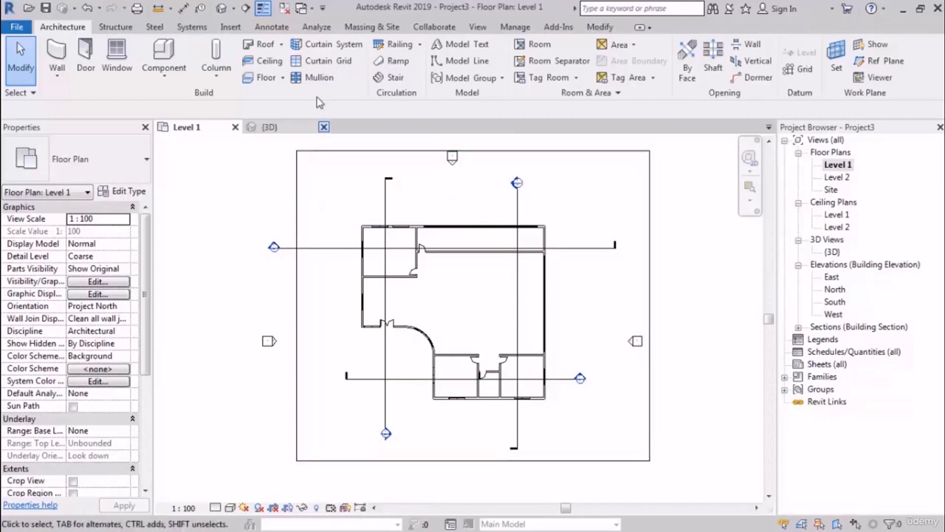
{"action": "left_click", "coordinate": [303, 8]}
{"action": "left_click", "coordinate": [319, 43]}
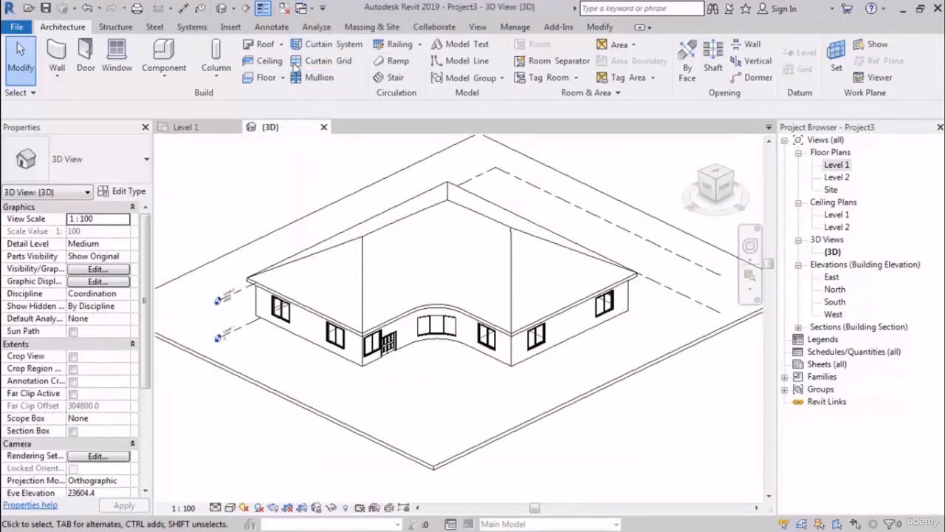
{"action": "left_click", "coordinate": [186, 127]}
{"action": "left_click", "coordinate": [270, 128]}
{"action": "left_click", "coordinate": [194, 129]}
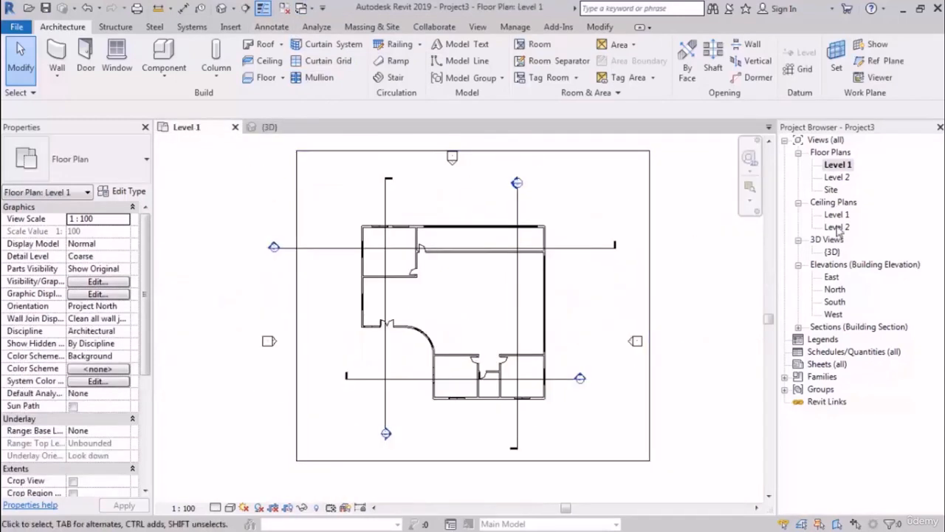
{"action": "left_click", "coordinate": [223, 8]}
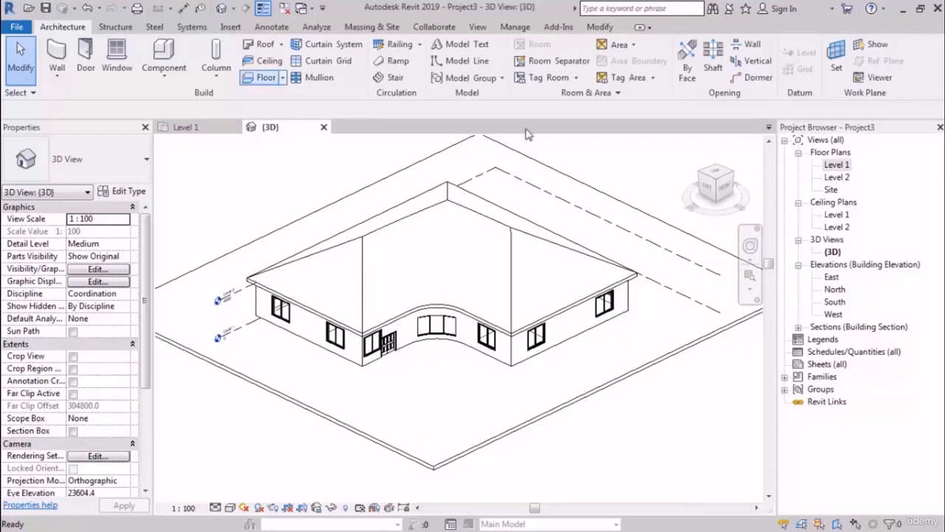
{"action": "double_click", "coordinate": [837, 166]}
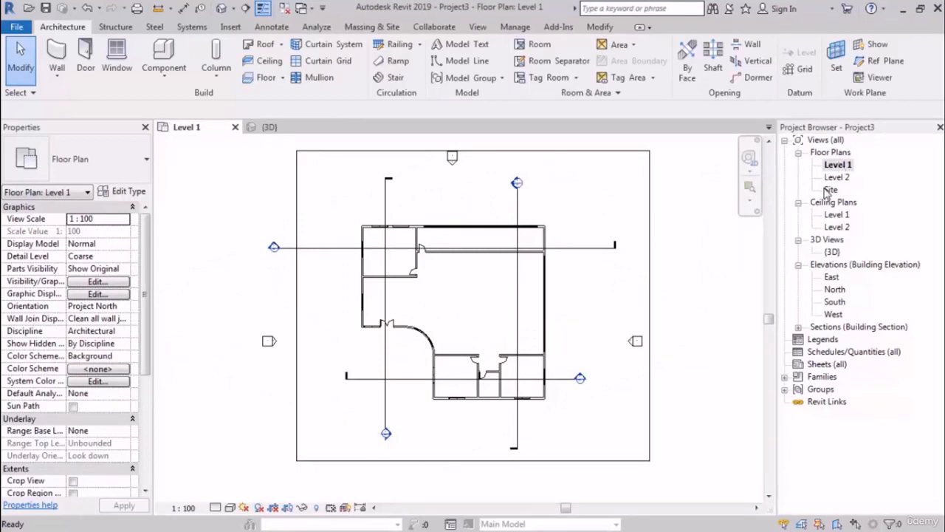
{"action": "left_click", "coordinate": [831, 190]}
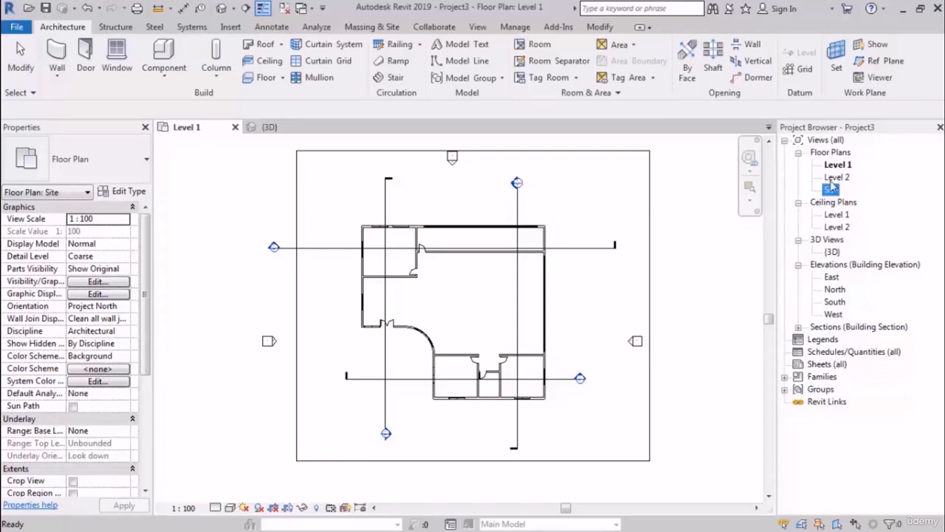
{"action": "left_click", "coordinate": [837, 177]}
{"action": "left_click", "coordinate": [837, 214]}
{"action": "left_click", "coordinate": [831, 277]}
{"action": "left_click", "coordinate": [835, 303]}
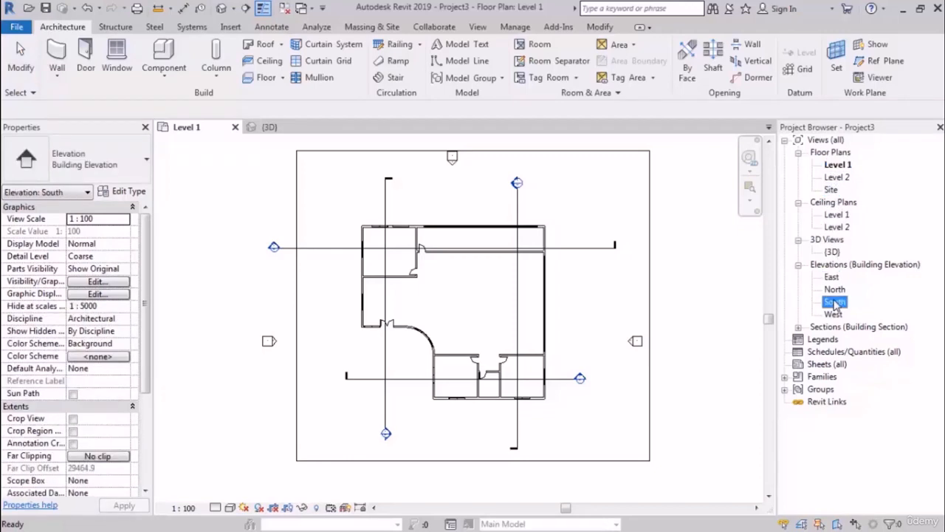
Open the Site plan and select the north, west and south elevation markers in turn, finishing with nothing selected
{"action": "double_click", "coordinate": [831, 191]}
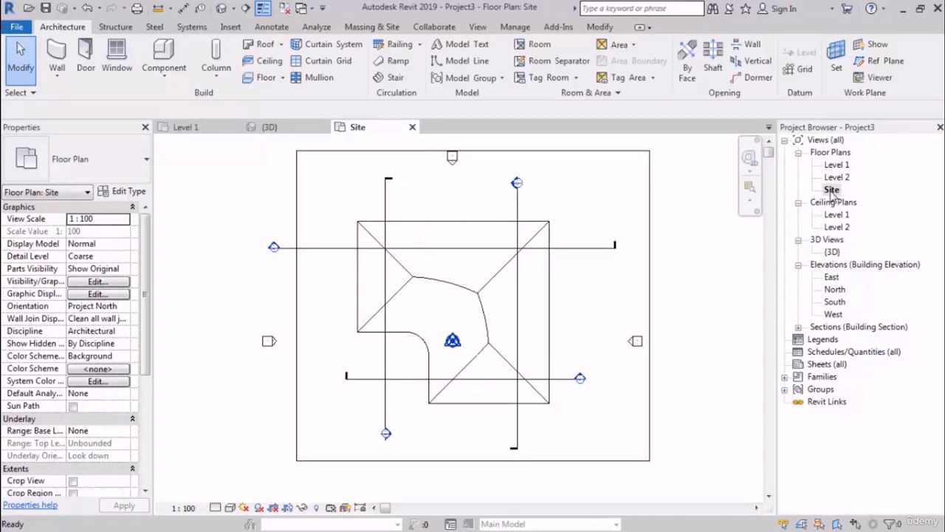
{"action": "scroll", "coordinate": [619, 263], "scroll_direction": "down", "scroll_amount": 3}
{"action": "left_click", "coordinate": [627, 272]}
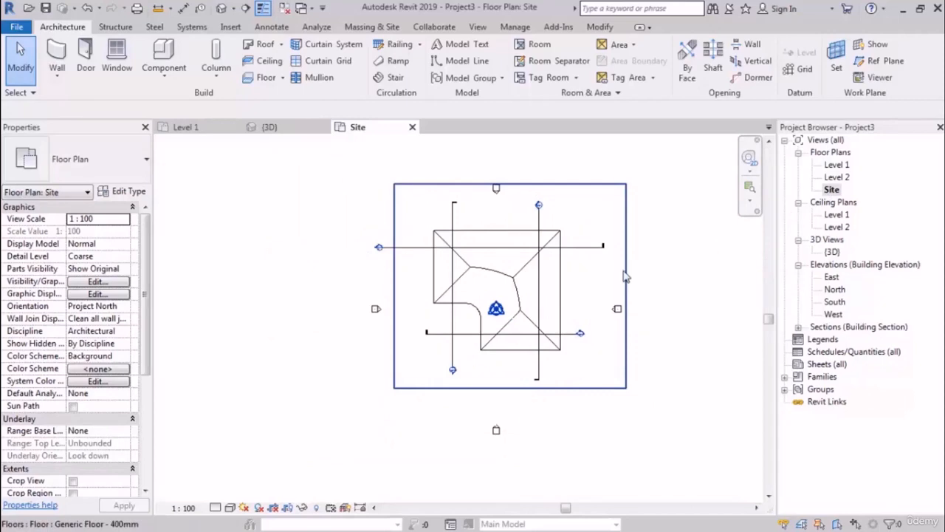
{"action": "key", "text": "Escape"}
{"action": "left_click_drag", "start_coordinate": [503, 218], "coordinate": [505, 223]}
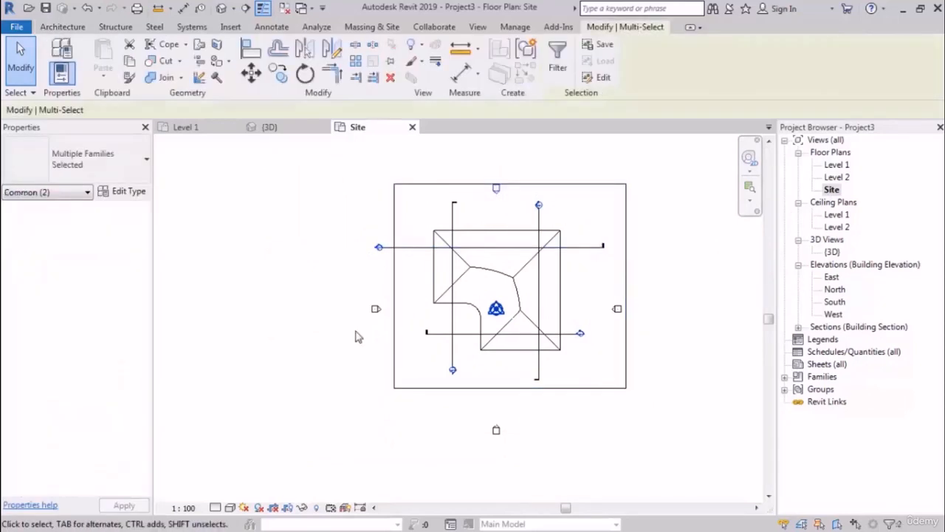
{"action": "left_click_drag", "start_coordinate": [354, 330], "coordinate": [406, 297]}
{"action": "left_click_drag", "start_coordinate": [467, 451], "coordinate": [539, 415]}
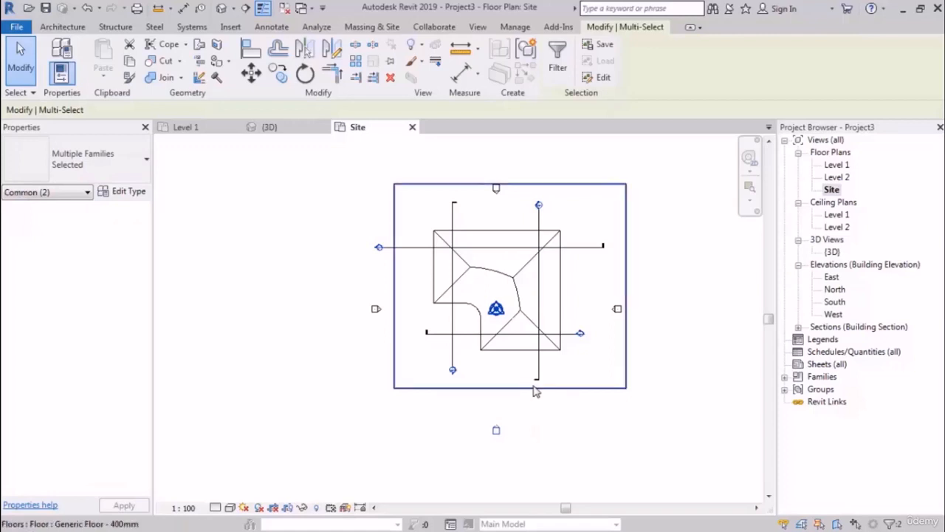
{"action": "left_click", "coordinate": [744, 322]}
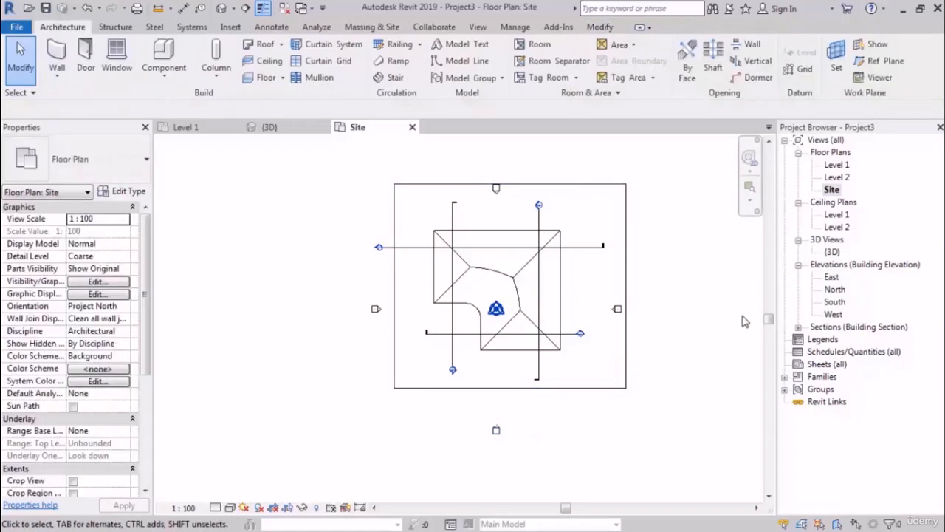
Open the South, North, East and West building elevations one after another
{"action": "double_click", "coordinate": [838, 302]}
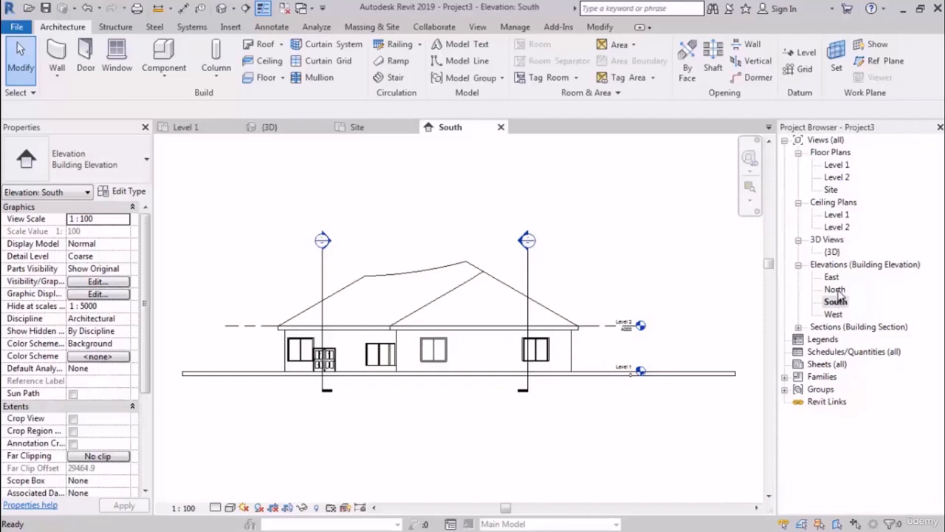
{"action": "double_click", "coordinate": [837, 290]}
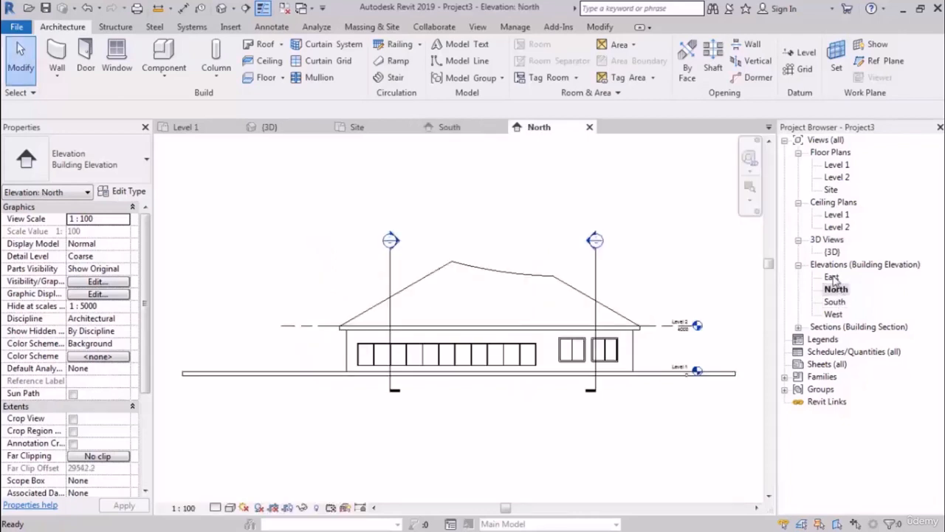
{"action": "double_click", "coordinate": [832, 278]}
{"action": "double_click", "coordinate": [835, 314]}
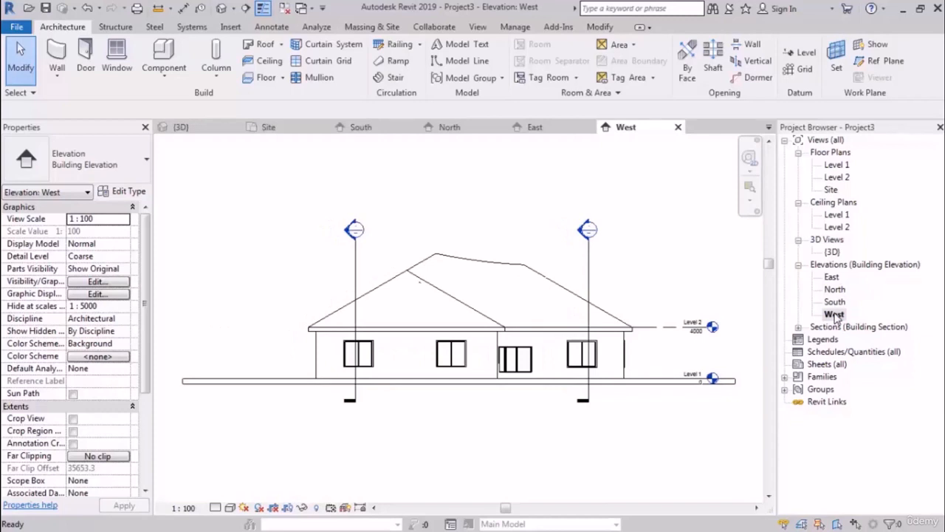
Return to the Level 1 floor plan, then view the building sections Section 1 through Section 4 in order
{"action": "double_click", "coordinate": [839, 167]}
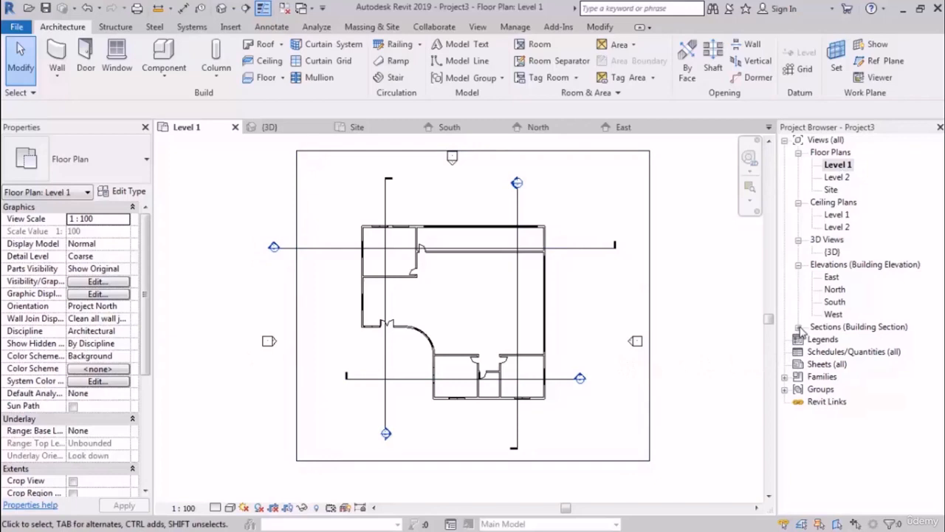
{"action": "left_click", "coordinate": [800, 328]}
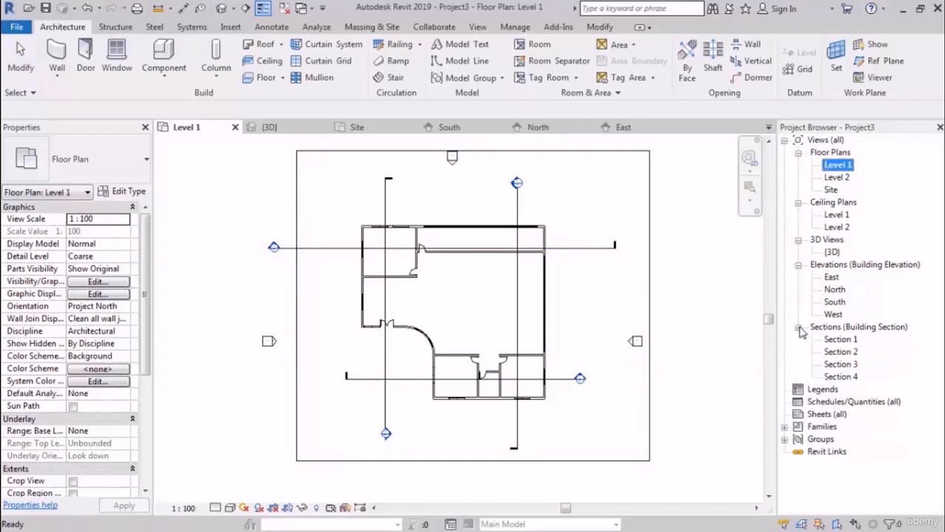
{"action": "double_click", "coordinate": [842, 340]}
{"action": "double_click", "coordinate": [842, 351]}
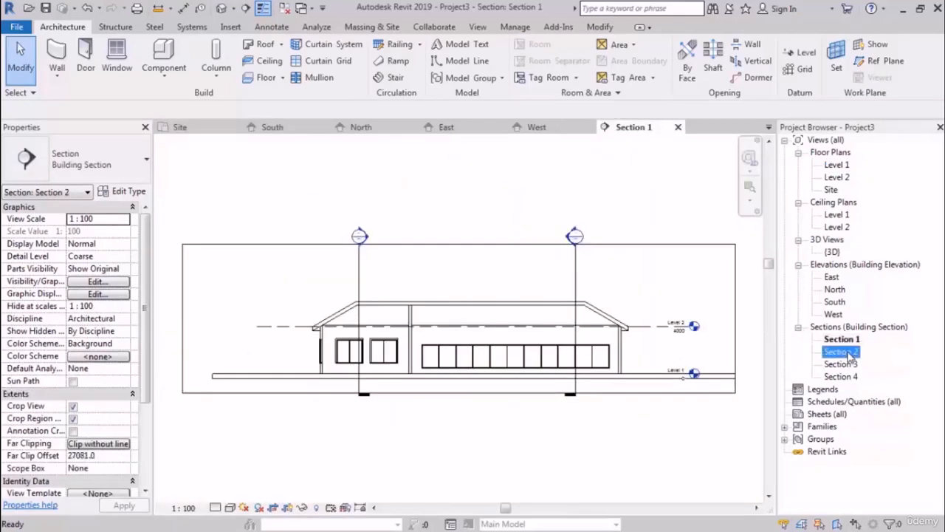
{"action": "double_click", "coordinate": [848, 364]}
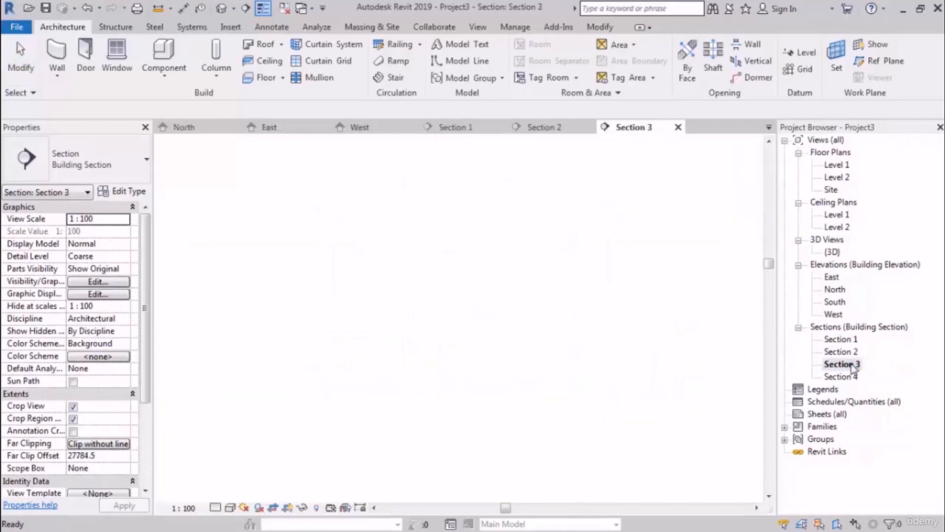
{"action": "double_click", "coordinate": [853, 377]}
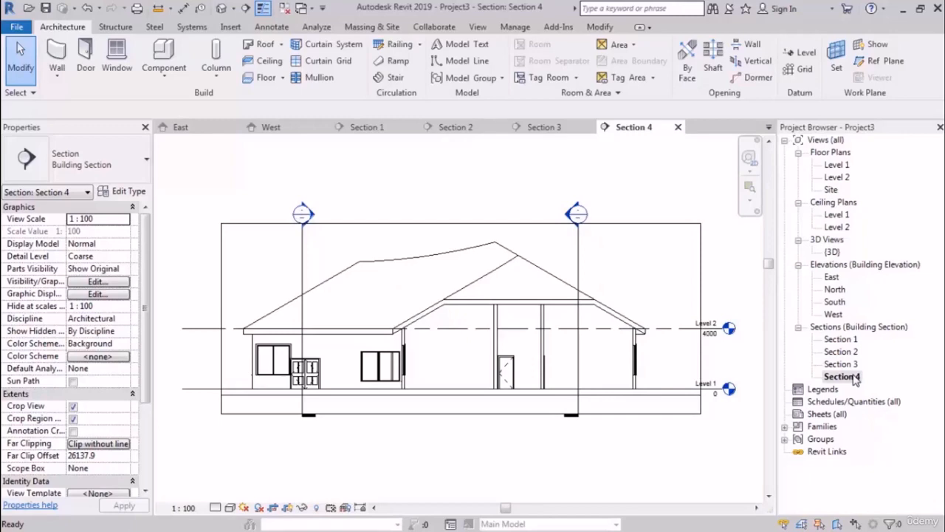
View the Level 1 floor plan and Level 1 ceiling plan, followed by the East and South elevations
{"action": "double_click", "coordinate": [848, 167]}
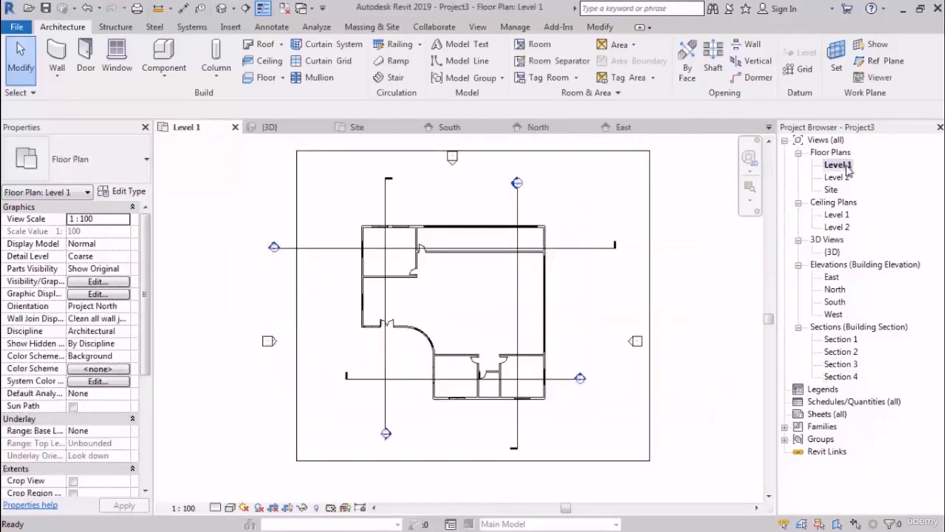
{"action": "double_click", "coordinate": [837, 214]}
{"action": "double_click", "coordinate": [833, 278]}
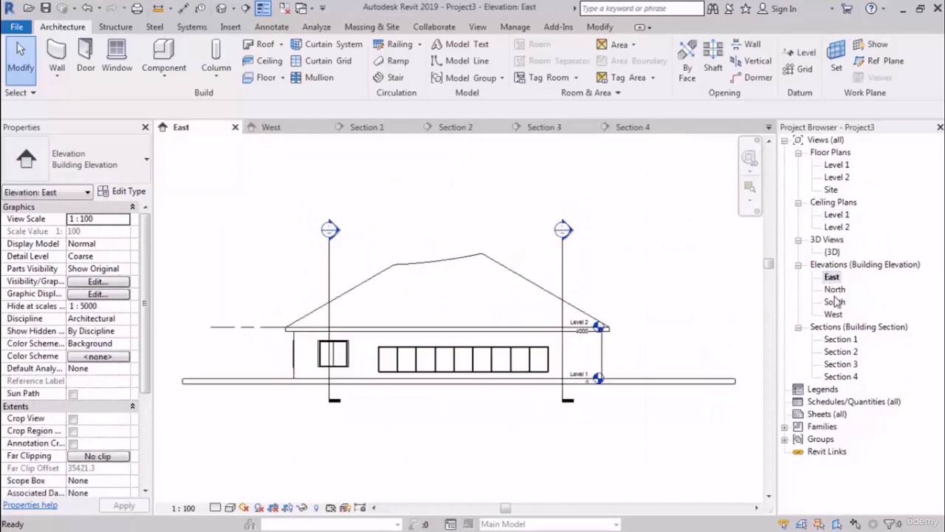
{"action": "left_click", "coordinate": [835, 302]}
{"action": "double_click", "coordinate": [837, 302]}
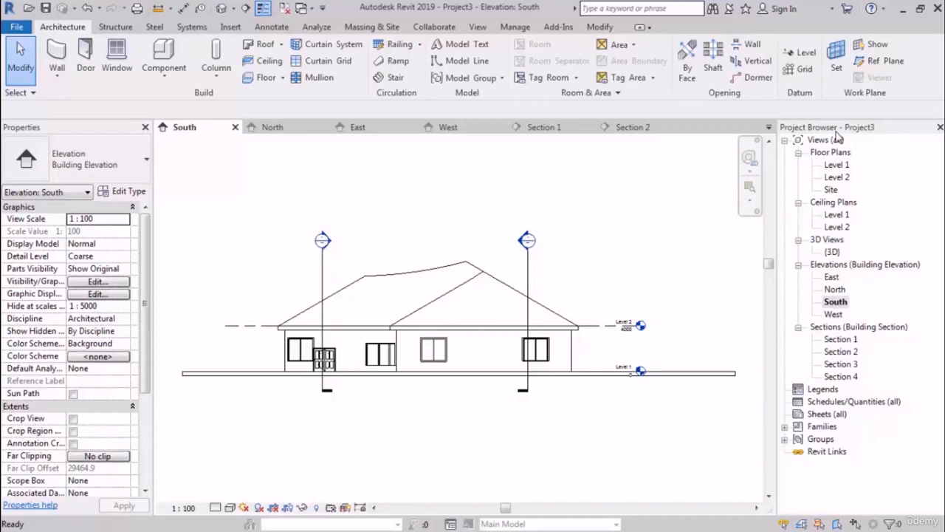
Open the 3D view, orbit to see the building's front corner, and look through the available visual styles
{"action": "left_click", "coordinate": [223, 8]}
{"action": "middle_click_drag", "start_coordinate": [473, 258], "coordinate": [520, 300], "text": "shift"}
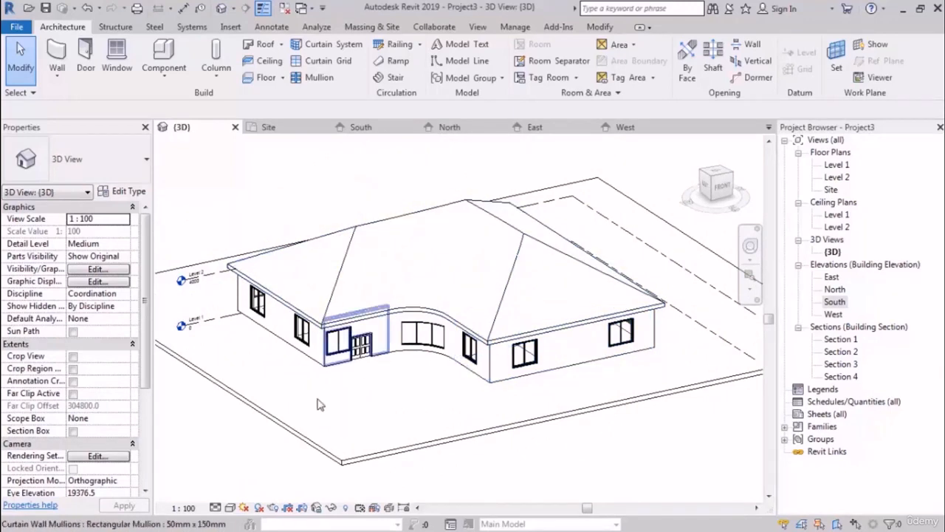
{"action": "left_click", "coordinate": [231, 509]}
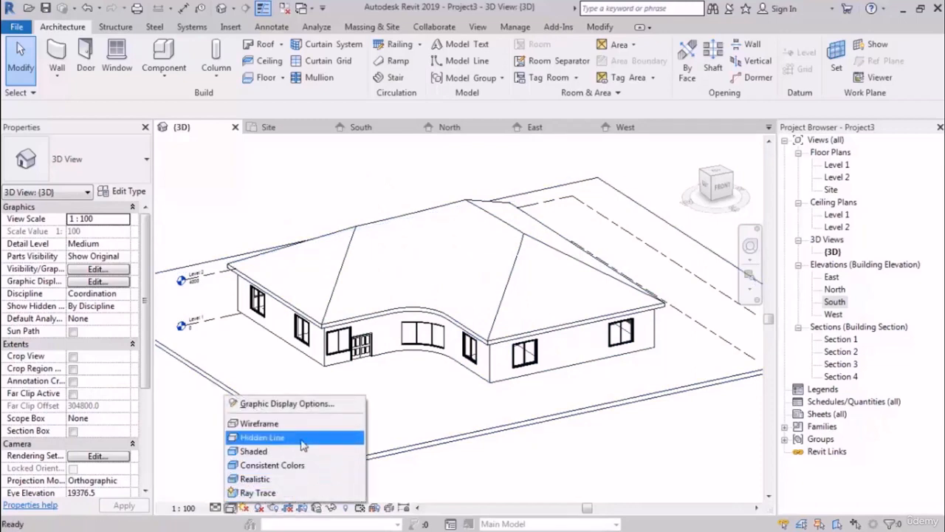
{"action": "left_click", "coordinate": [207, 475]}
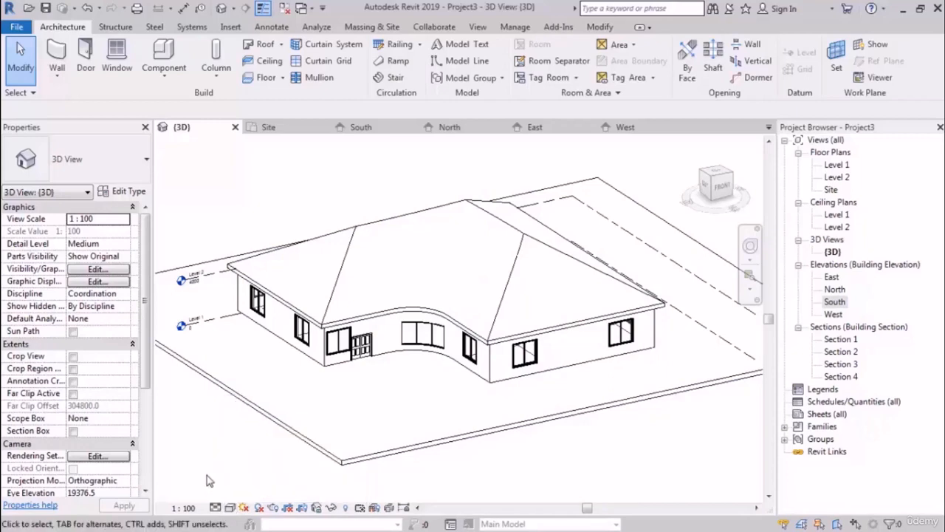
Display the 3D view in Wireframe to inspect the building, and return it to Hidden Line
{"action": "left_click", "coordinate": [234, 509]}
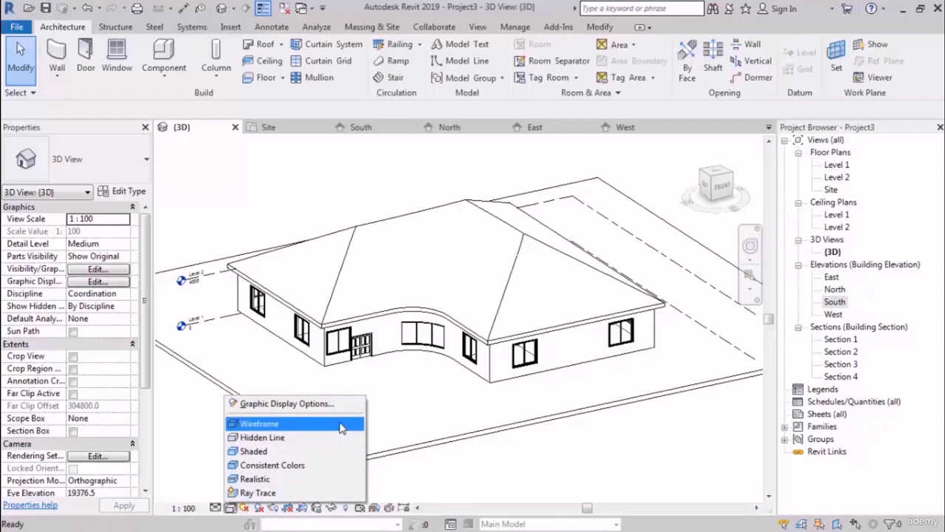
{"action": "left_click", "coordinate": [342, 428]}
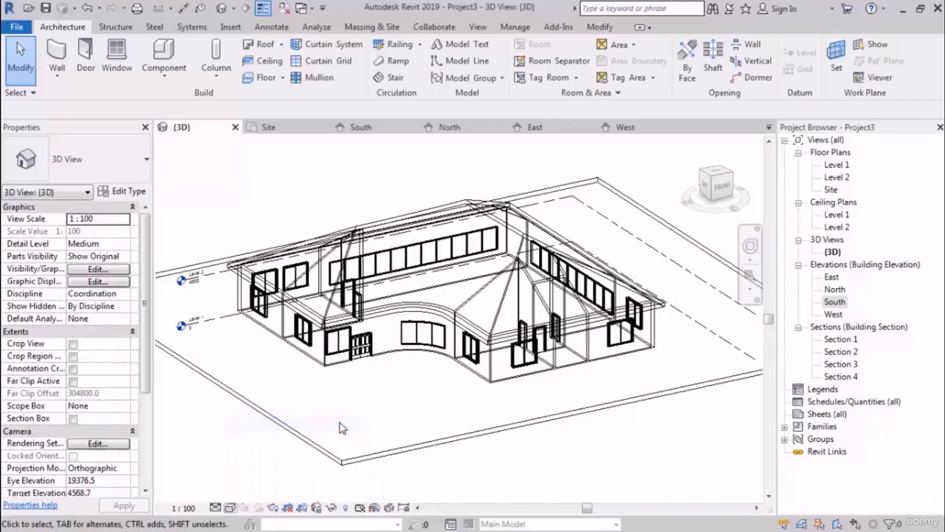
{"action": "middle_click_drag", "start_coordinate": [384, 215], "coordinate": [484, 311], "text": "shift"}
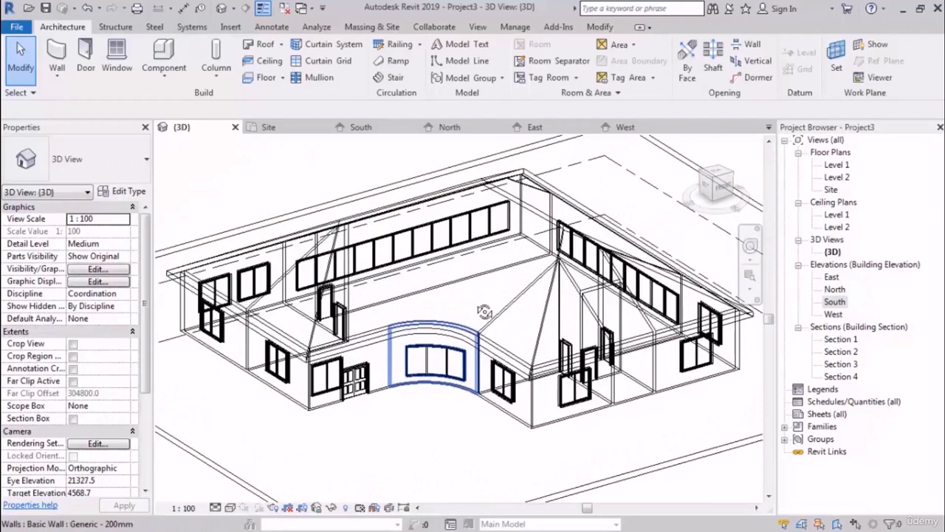
{"action": "scroll", "coordinate": [454, 313], "scroll_direction": "down", "scroll_amount": 3}
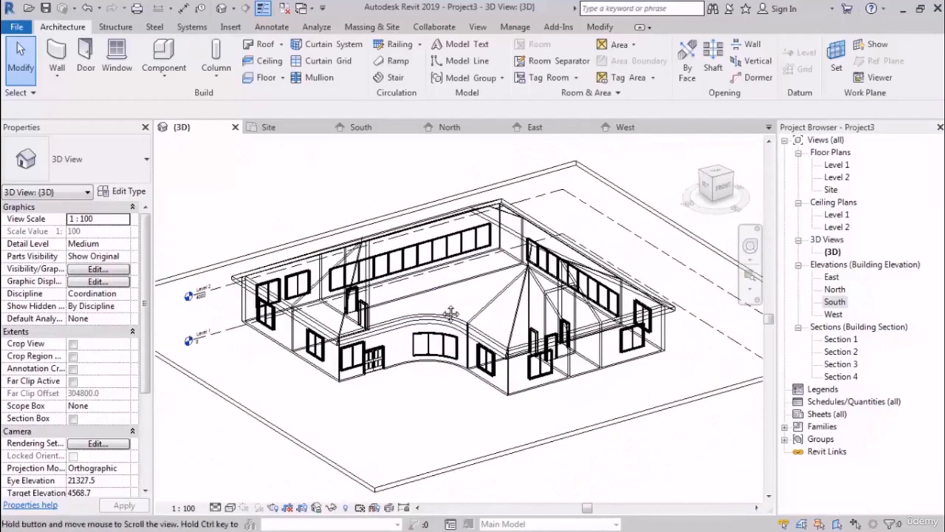
{"action": "left_click", "coordinate": [230, 508]}
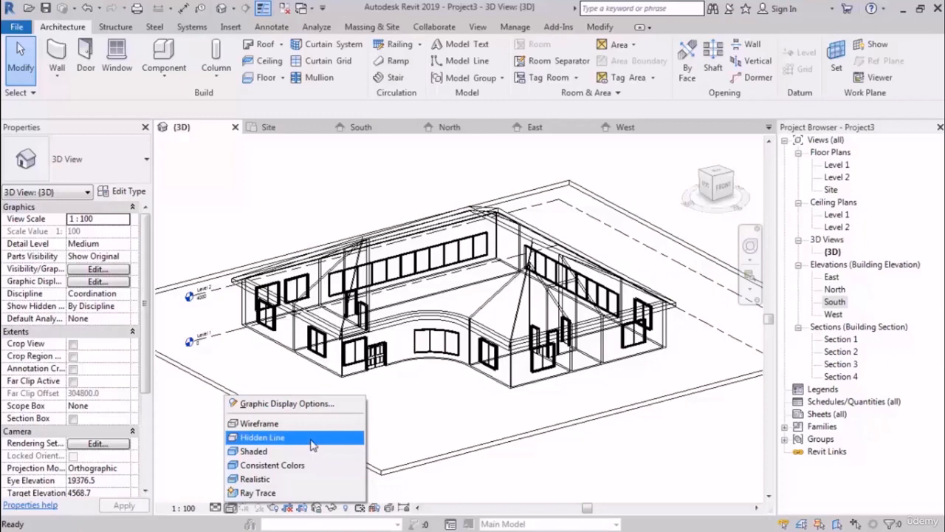
{"action": "left_click", "coordinate": [312, 443]}
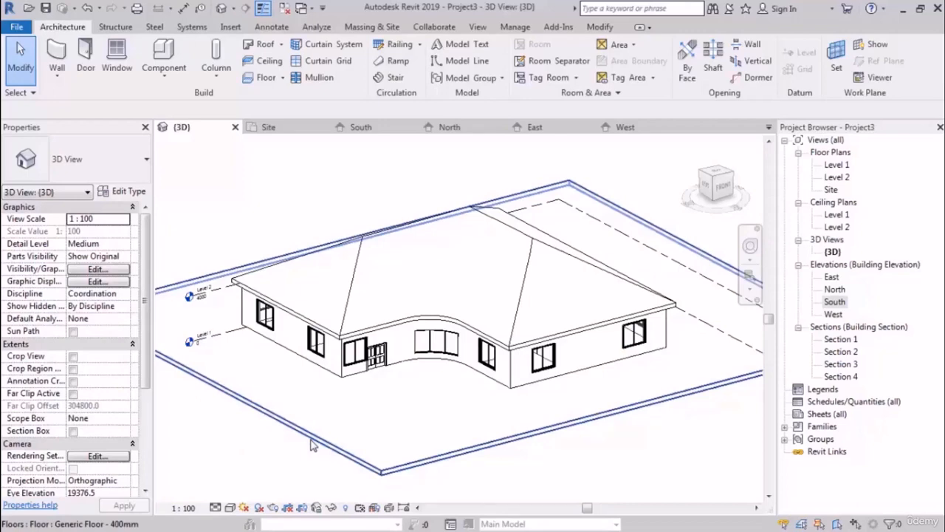
Set the 3D view's visual style to Shaded, then to Consistent Colors, and orbit to see more of the roof
{"action": "left_click", "coordinate": [231, 508]}
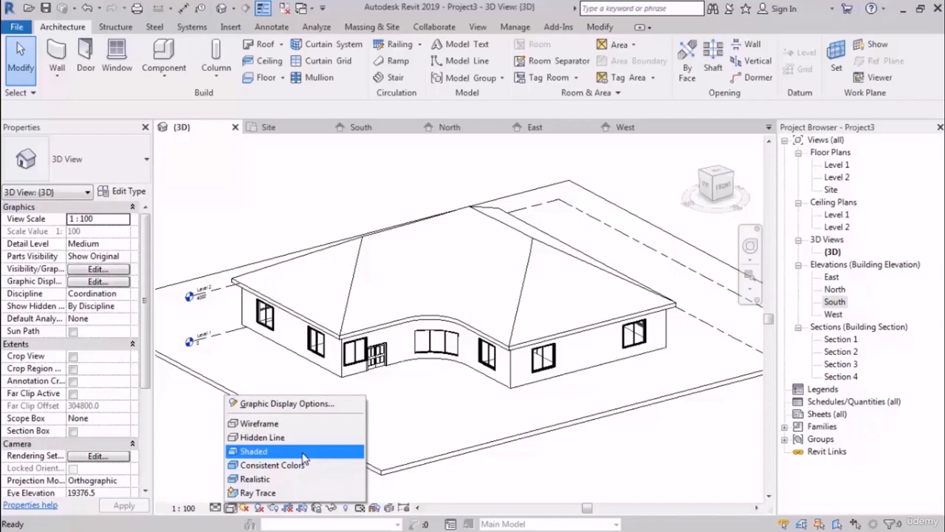
{"action": "left_click", "coordinate": [303, 452]}
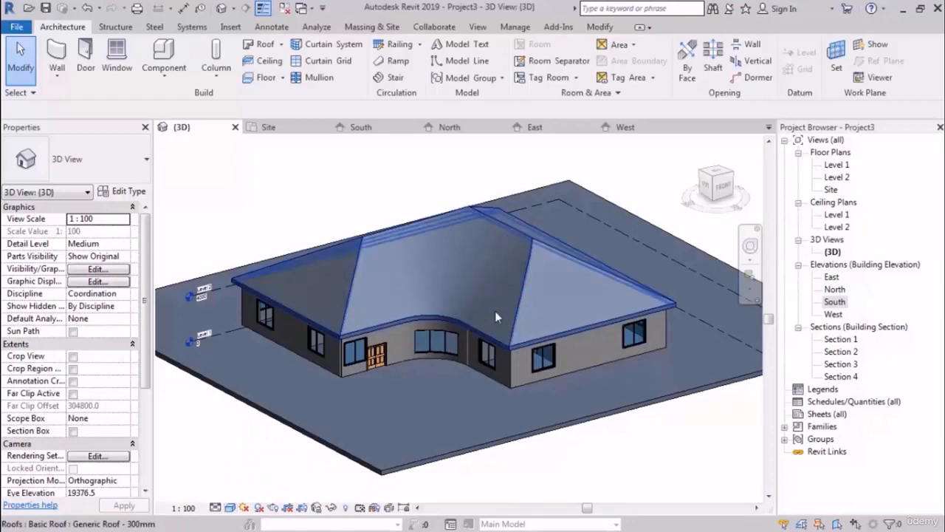
{"action": "left_click", "coordinate": [230, 508]}
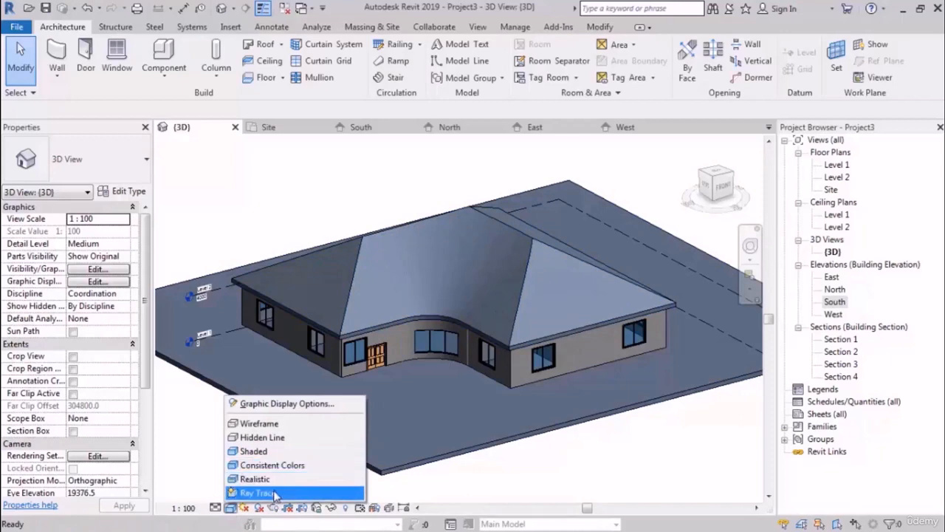
{"action": "left_click", "coordinate": [333, 471]}
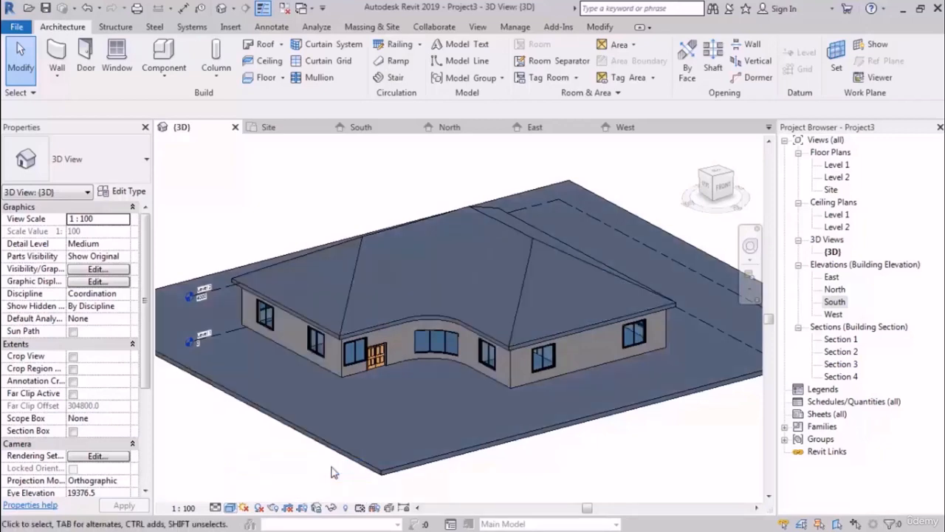
{"action": "left_click", "coordinate": [229, 507]}
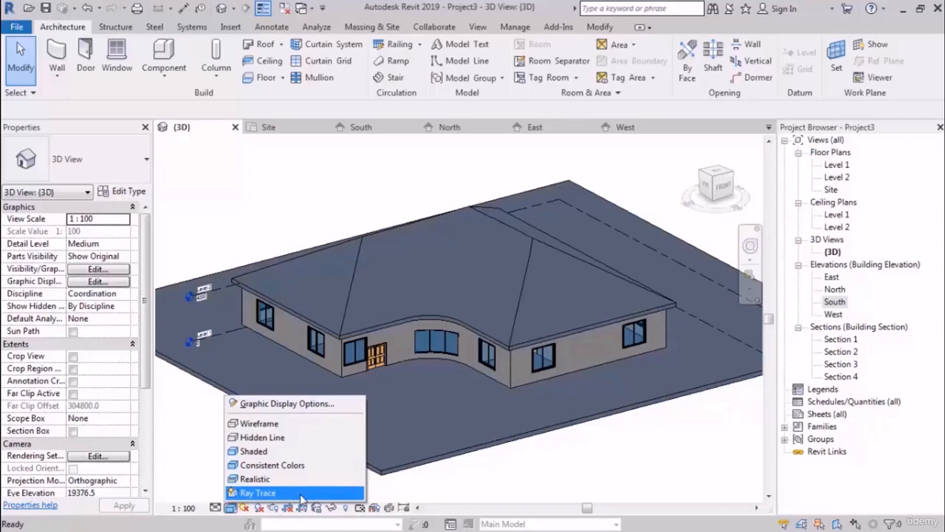
{"action": "middle_click_drag", "start_coordinate": [543, 357], "coordinate": [519, 297], "text": "shift"}
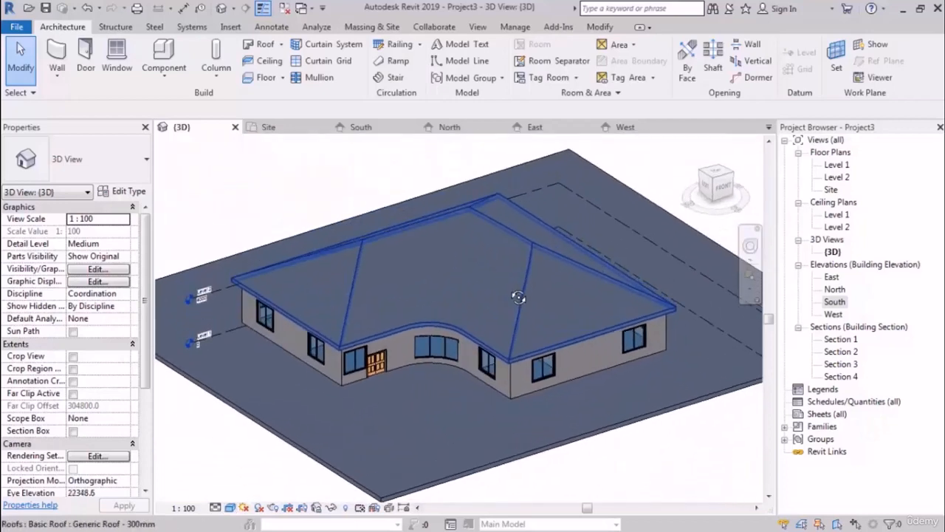
Open the South elevation and set its visual style to Shaded, then to Wireframe
{"action": "double_click", "coordinate": [836, 301]}
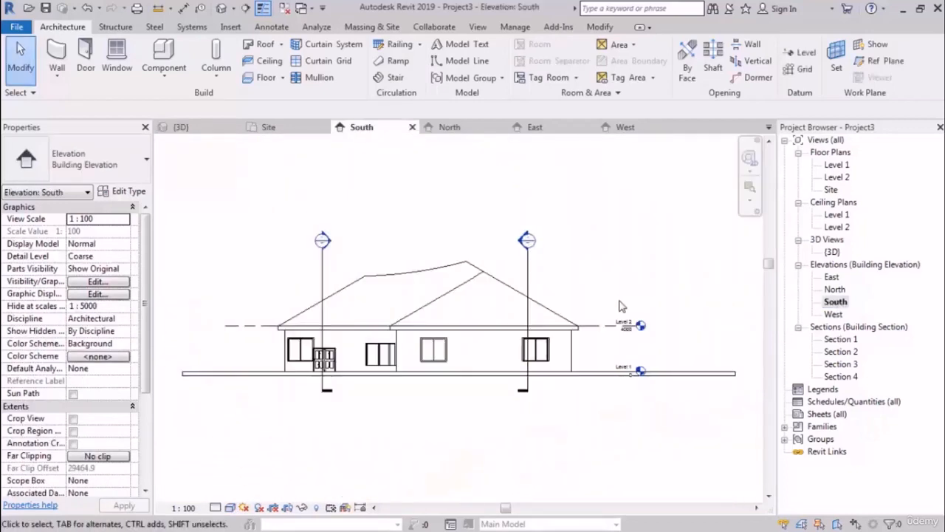
{"action": "middle_click_drag", "start_coordinate": [620, 305], "coordinate": [591, 302]}
{"action": "left_click", "coordinate": [230, 507]}
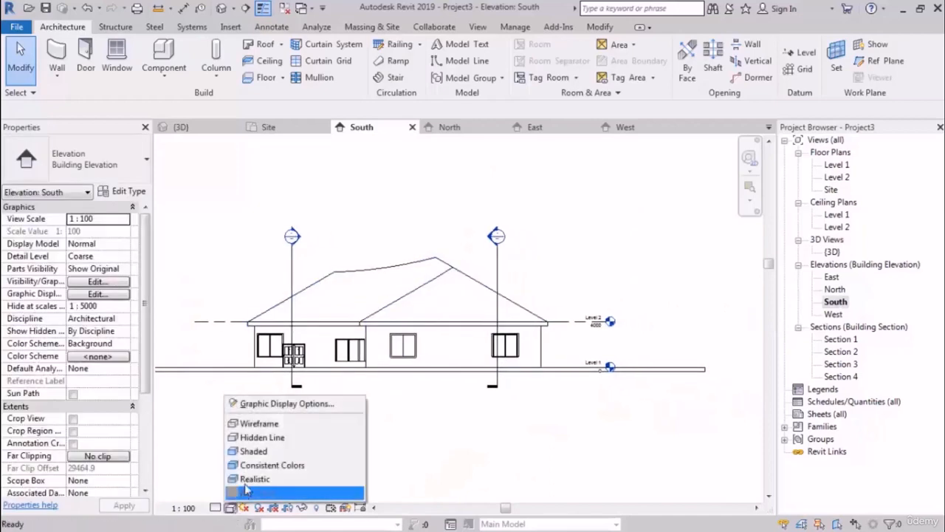
{"action": "left_click", "coordinate": [253, 451]}
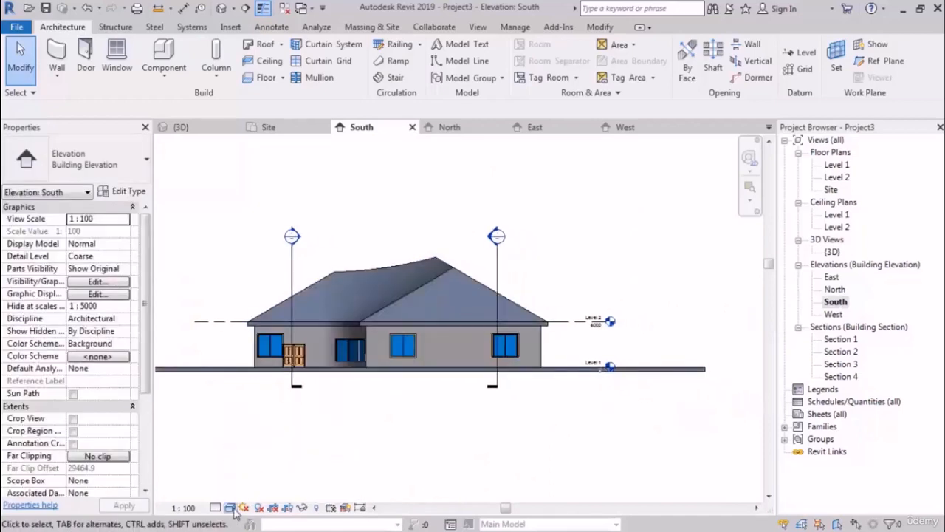
{"action": "left_click", "coordinate": [230, 508]}
{"action": "left_click", "coordinate": [251, 425]}
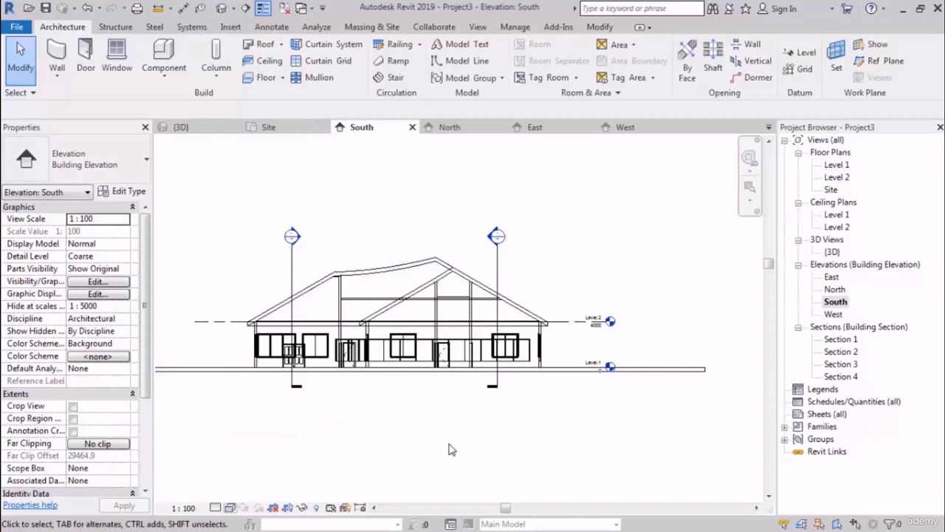
Open the Level 1 floor plan and set its visual style to Shaded
{"action": "double_click", "coordinate": [831, 167]}
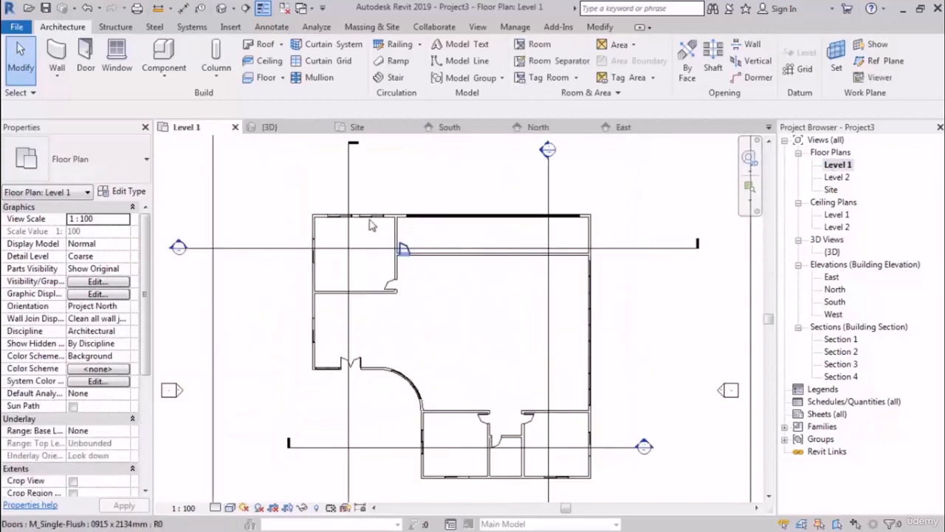
{"action": "scroll", "coordinate": [325, 226], "scroll_direction": "up", "scroll_amount": 5}
{"action": "left_click", "coordinate": [231, 508]}
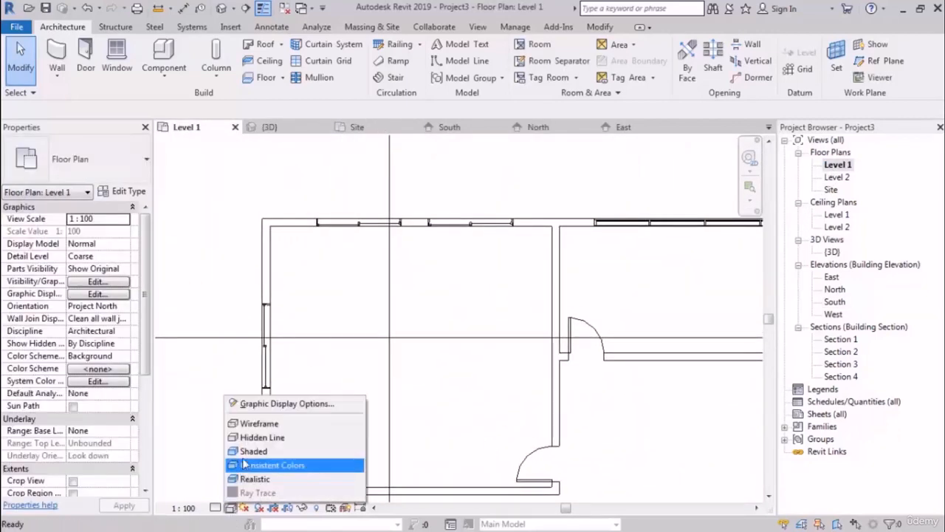
{"action": "left_click", "coordinate": [248, 451]}
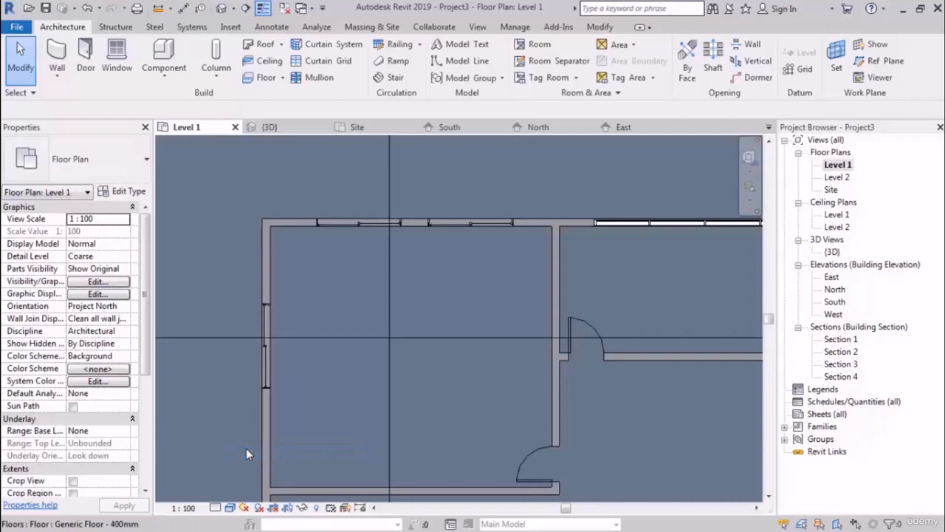
Examine the building's upper-left wall corner in the Level 1 plan with actual line weights, then turn on Thin Lines
{"action": "scroll", "coordinate": [332, 248], "scroll_direction": "down", "scroll_amount": 6}
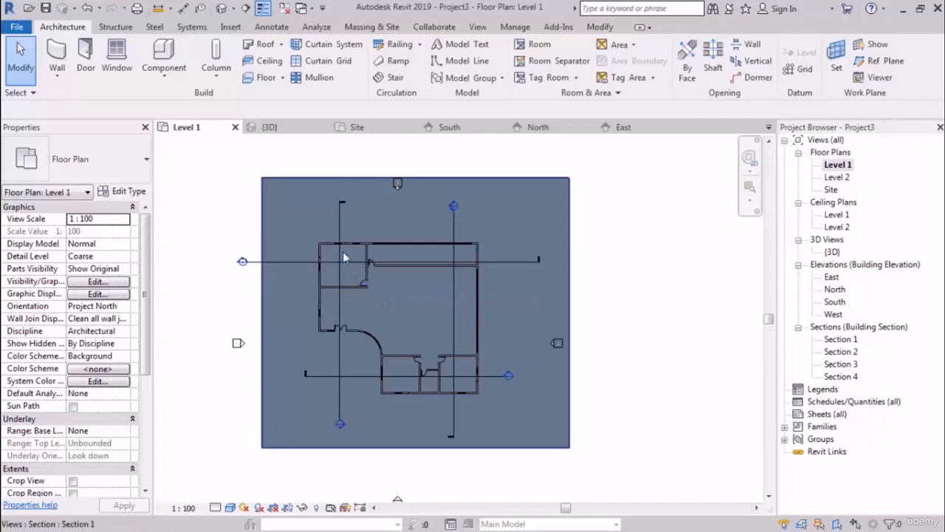
{"action": "scroll", "coordinate": [343, 251], "scroll_direction": "up", "scroll_amount": 3}
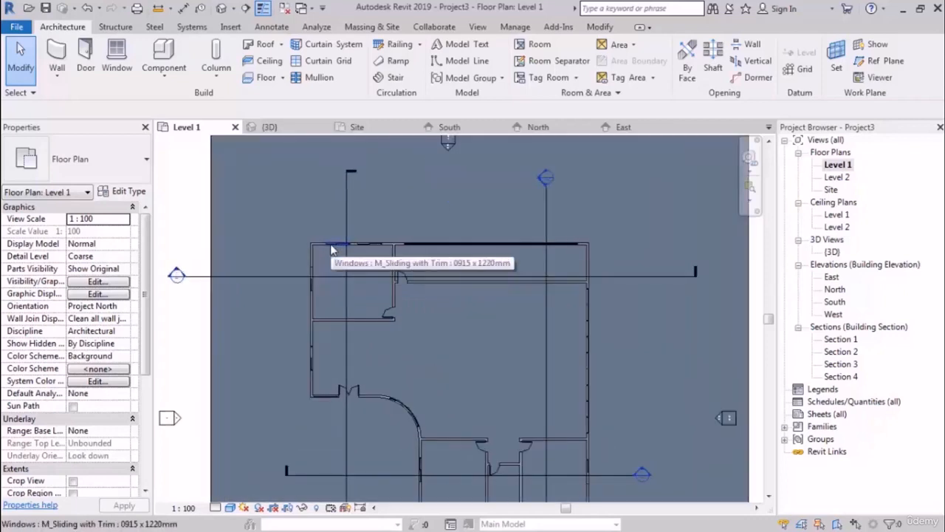
{"action": "scroll", "coordinate": [332, 251], "scroll_direction": "up", "scroll_amount": 10}
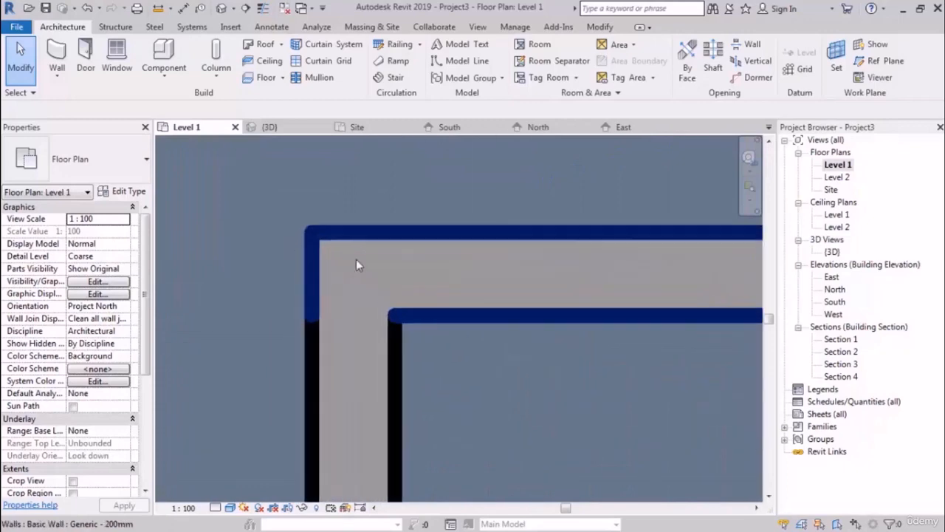
{"action": "scroll", "coordinate": [356, 260], "scroll_direction": "up", "scroll_amount": 2}
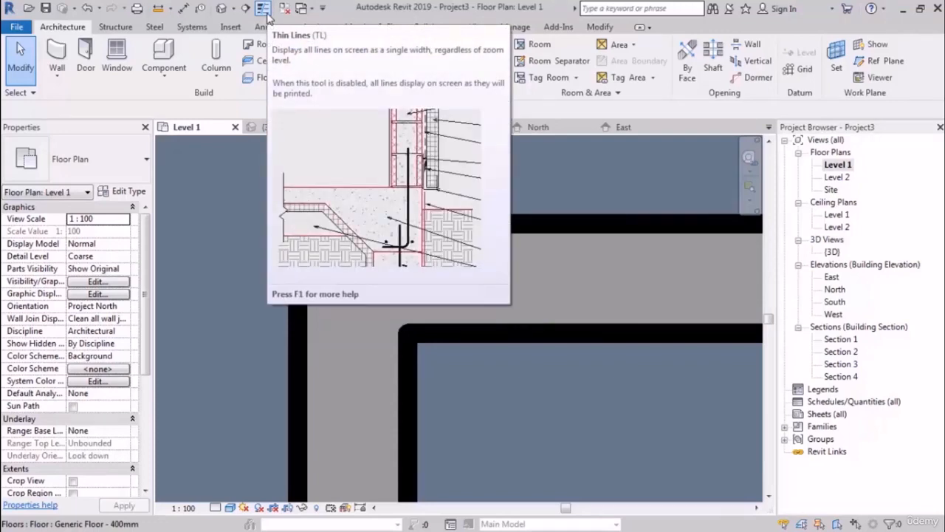
{"action": "left_click", "coordinate": [265, 9]}
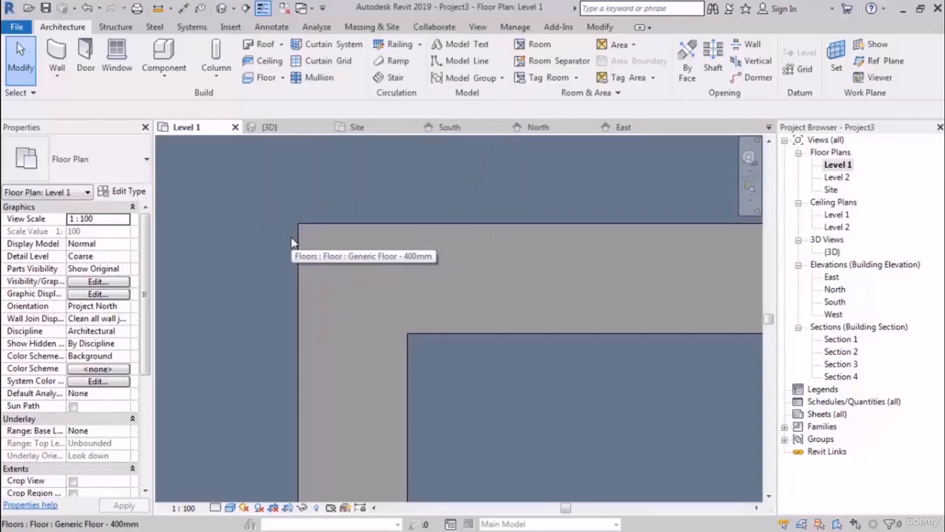
{"action": "scroll", "coordinate": [271, 204], "scroll_direction": "down", "scroll_amount": 4}
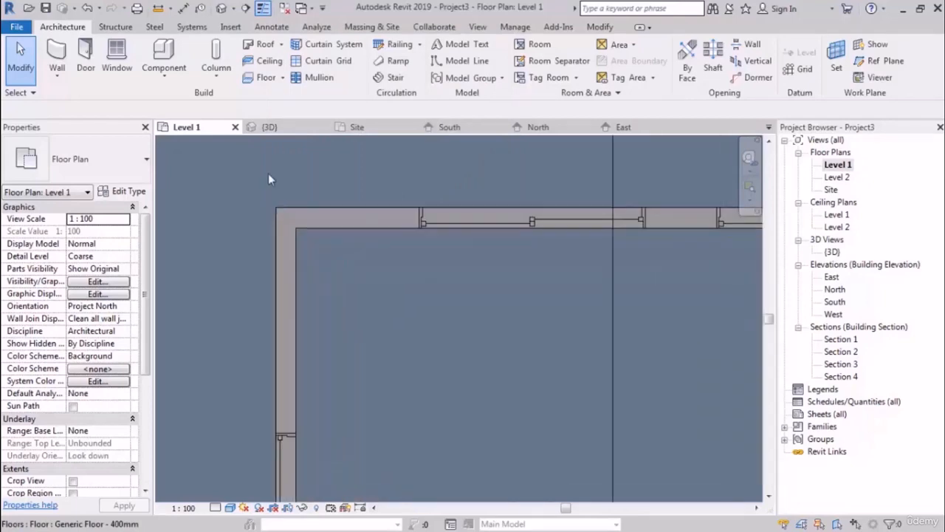
Turn Thin Lines off, on and off again to compare line thickness at the upper-left wall corner
{"action": "left_click", "coordinate": [264, 9]}
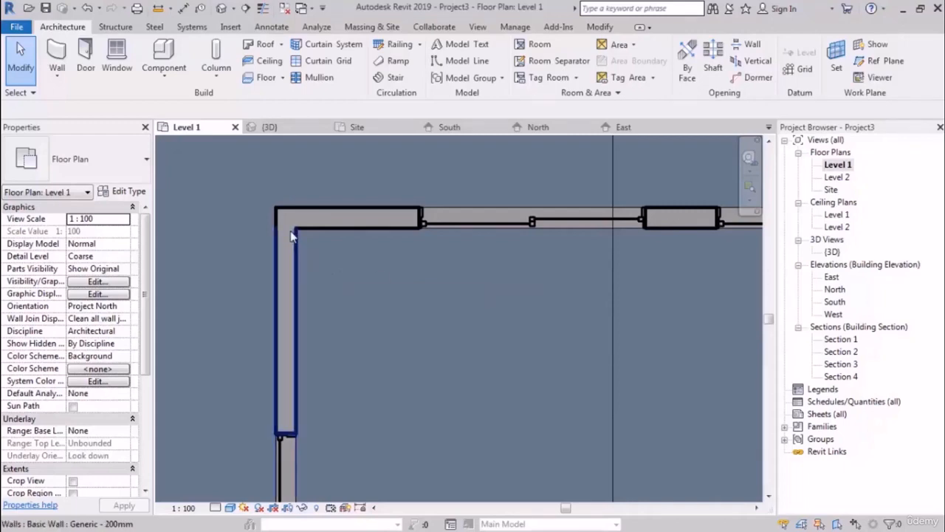
{"action": "scroll", "coordinate": [277, 209], "scroll_direction": "up", "scroll_amount": 5}
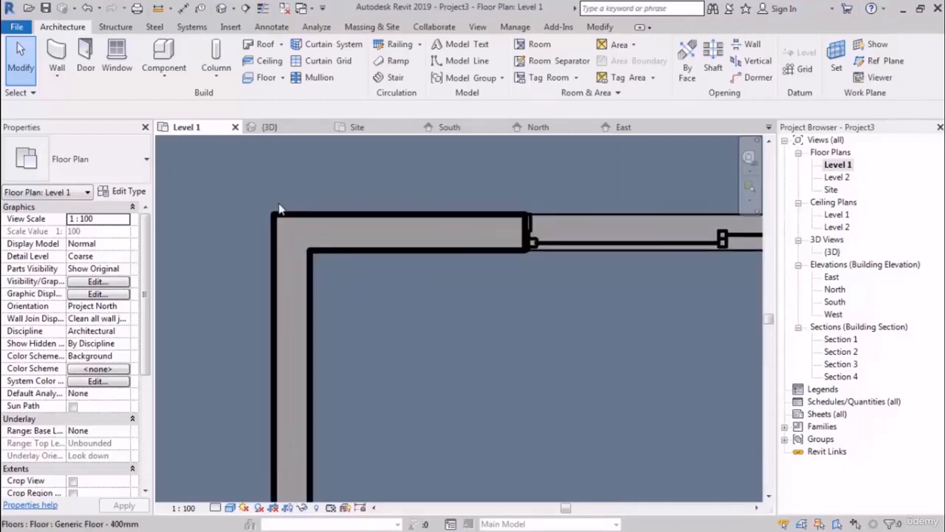
{"action": "left_click", "coordinate": [263, 9]}
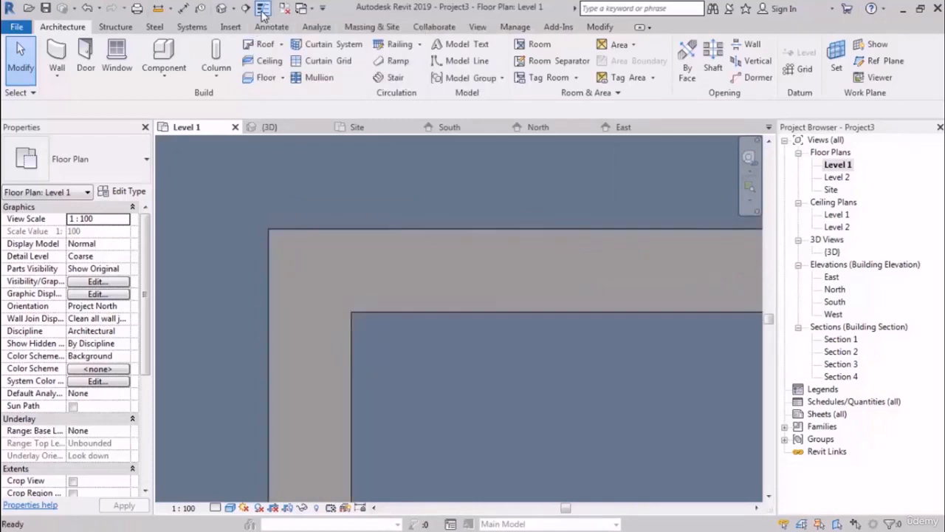
{"action": "left_click", "coordinate": [262, 9]}
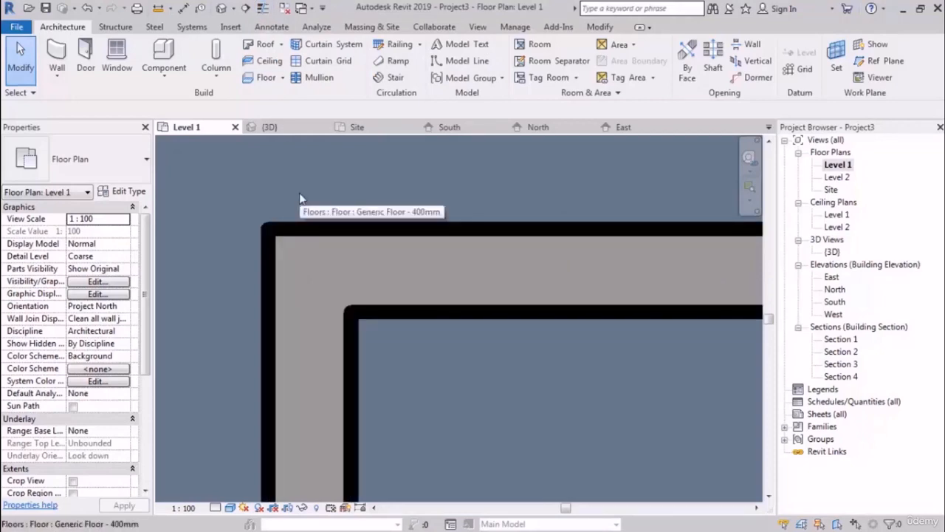
Turn Thin Lines on and back off once more in the Level 1 plan, then return to the 3D view
{"action": "key", "text": "t"}
{"action": "key", "text": "l"}
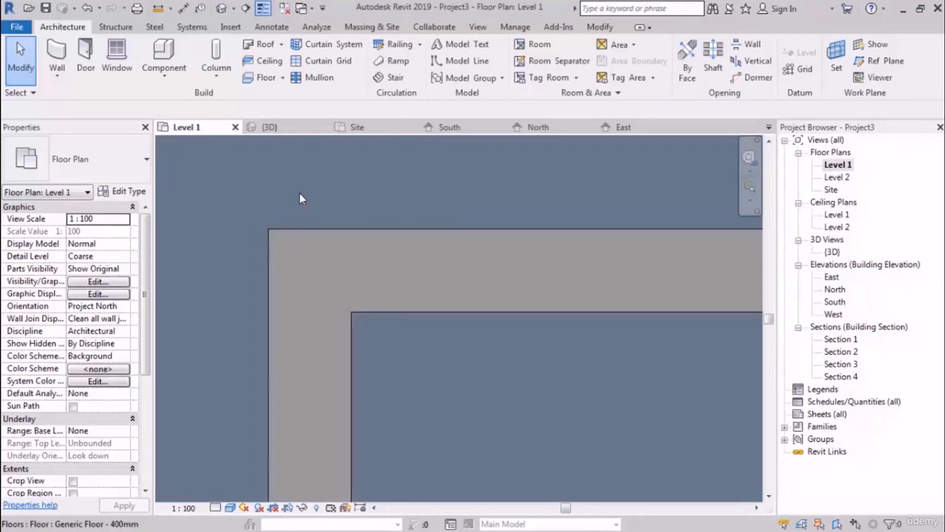
{"action": "key", "text": "t"}
{"action": "key", "text": "l"}
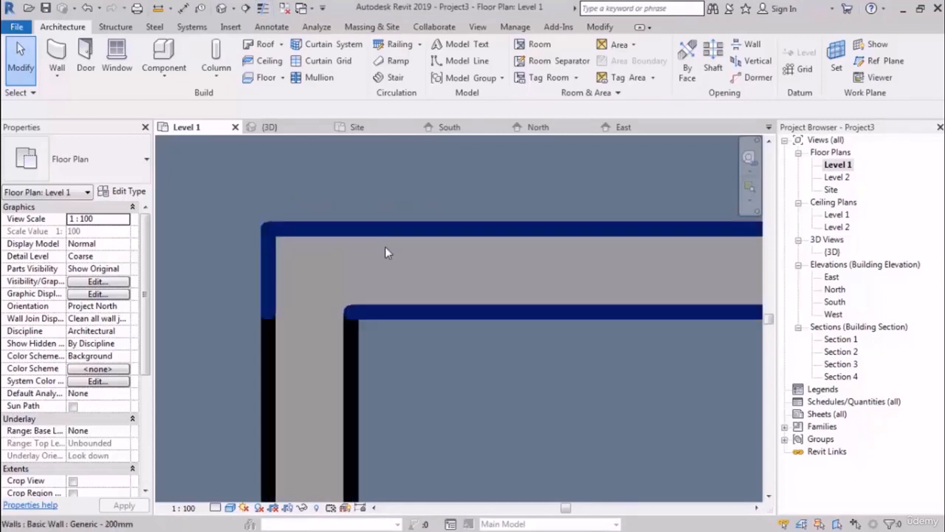
{"action": "left_click", "coordinate": [221, 8]}
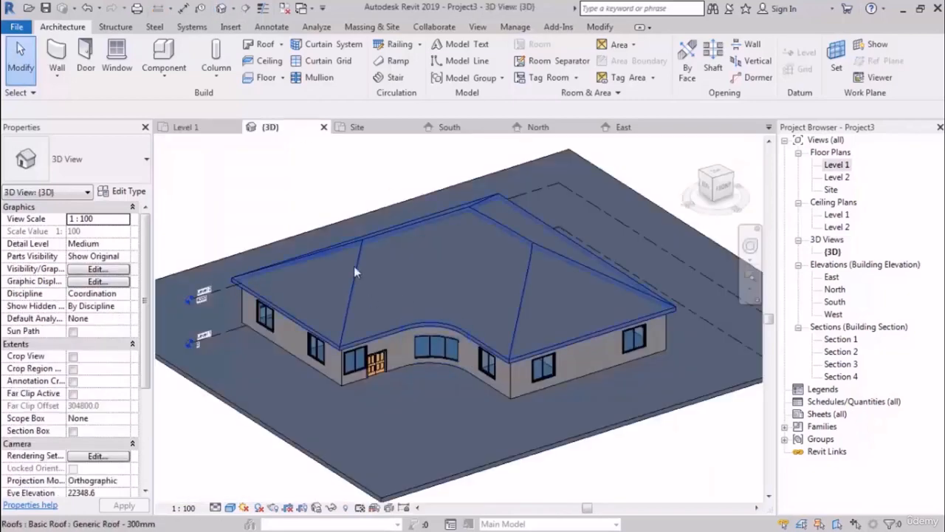
Examine the line thickness of the roof's ridge and hip edges up close in the 3D view
{"action": "scroll", "coordinate": [384, 246], "scroll_direction": "up", "scroll_amount": 5}
{"action": "middle_click_drag", "start_coordinate": [385, 246], "coordinate": [365, 221], "text": "shift"}
{"action": "scroll", "coordinate": [367, 235], "scroll_direction": "up", "scroll_amount": 5}
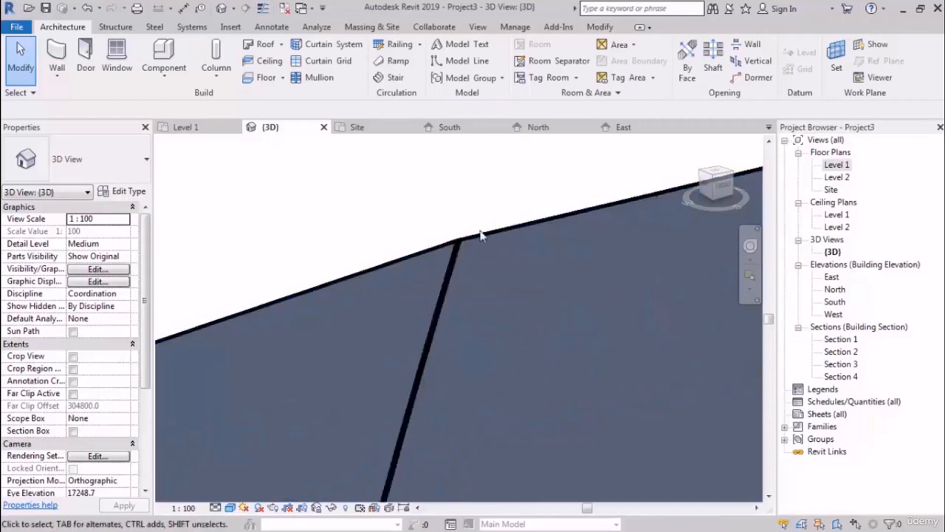
Open Section 3 and compare the line weights of the cut roof and wall with the roof edges beyond
{"action": "double_click", "coordinate": [845, 364]}
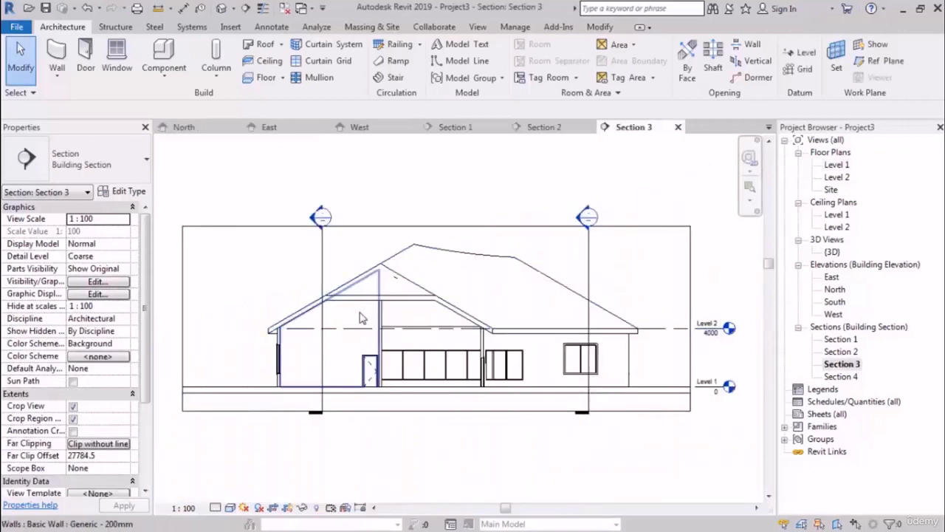
{"action": "scroll", "coordinate": [287, 337], "scroll_direction": "up", "scroll_amount": 6}
{"action": "scroll", "coordinate": [291, 314], "scroll_direction": "down", "scroll_amount": 2}
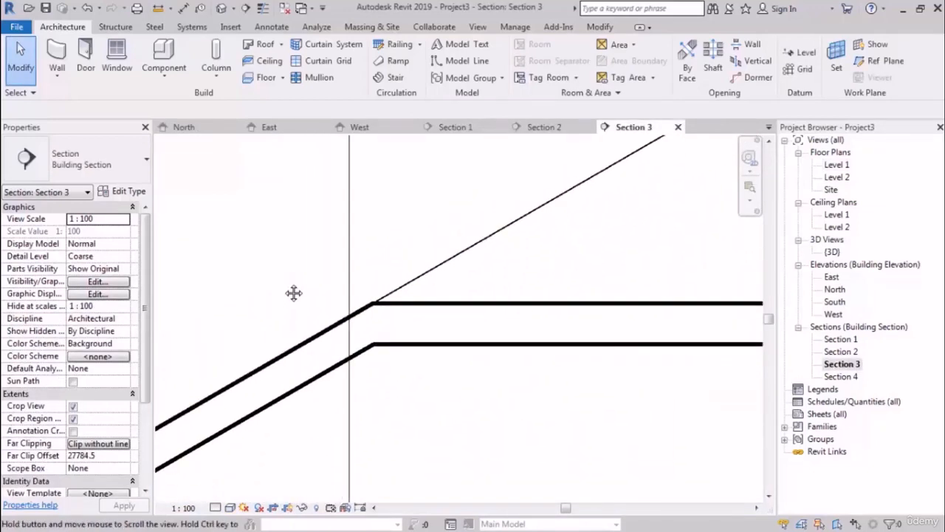
{"action": "scroll", "coordinate": [206, 250], "scroll_direction": "down", "scroll_amount": 2}
{"action": "scroll", "coordinate": [206, 250], "scroll_direction": "down", "scroll_amount": 2}
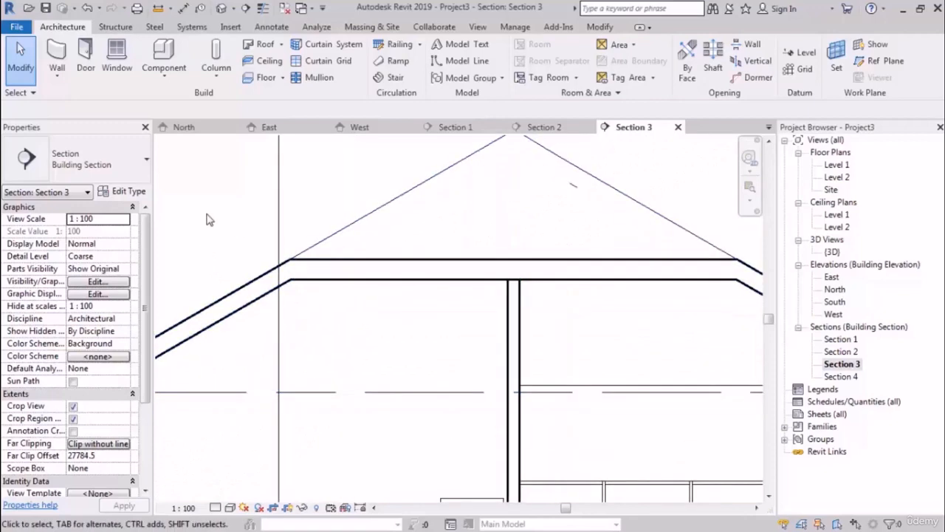
{"action": "scroll", "coordinate": [207, 219], "scroll_direction": "up", "scroll_amount": 2}
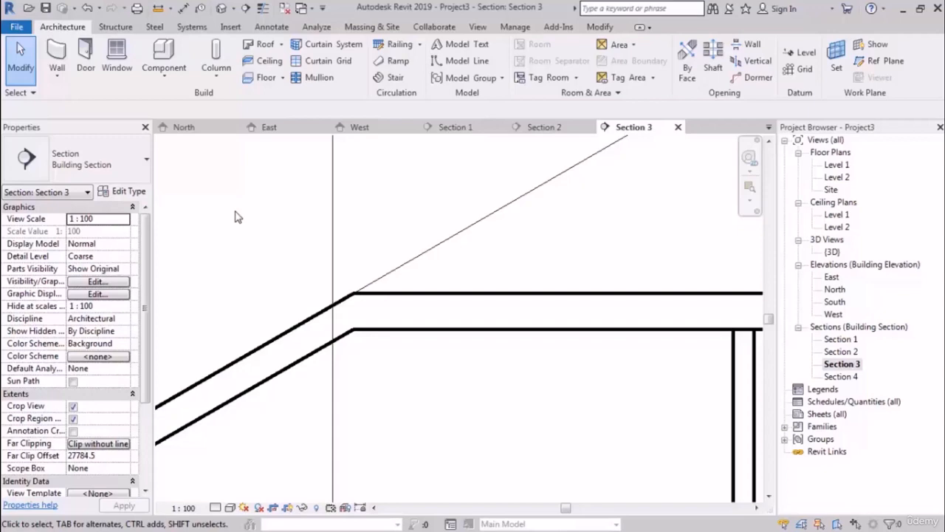
Return to the 3D view and show the whole building with its surrounding floor slab
{"action": "left_click", "coordinate": [222, 9]}
{"action": "scroll", "coordinate": [399, 223], "scroll_direction": "down", "scroll_amount": 5}
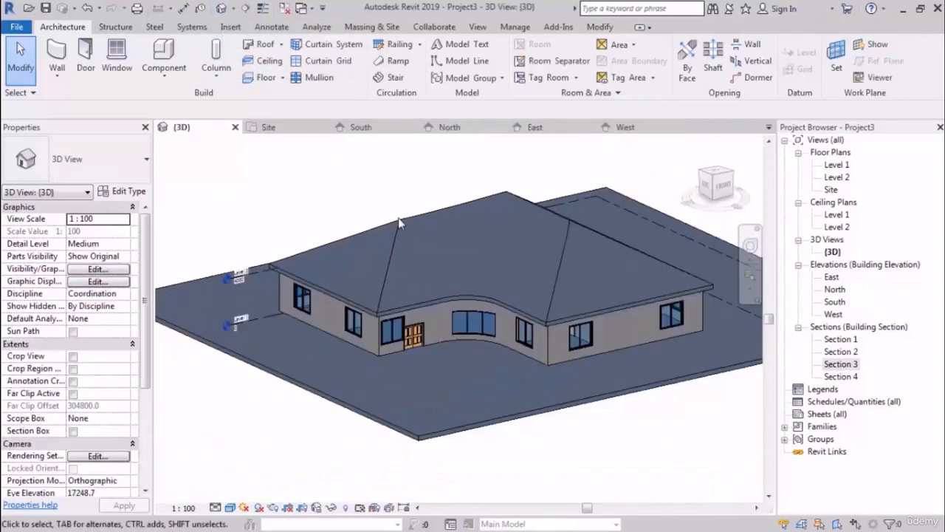
{"action": "scroll", "coordinate": [399, 223], "scroll_direction": "down", "scroll_amount": 2}
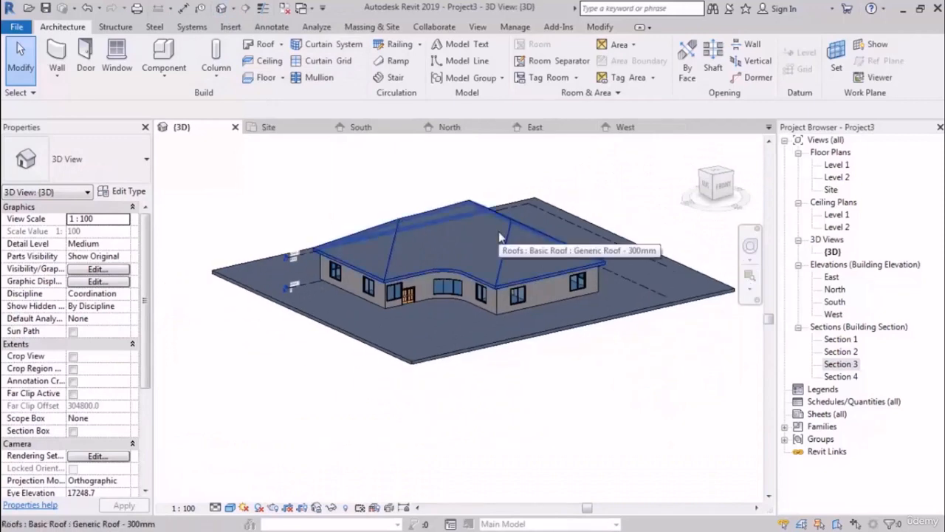
{"action": "middle_click_drag", "start_coordinate": [505, 232], "coordinate": [481, 285]}
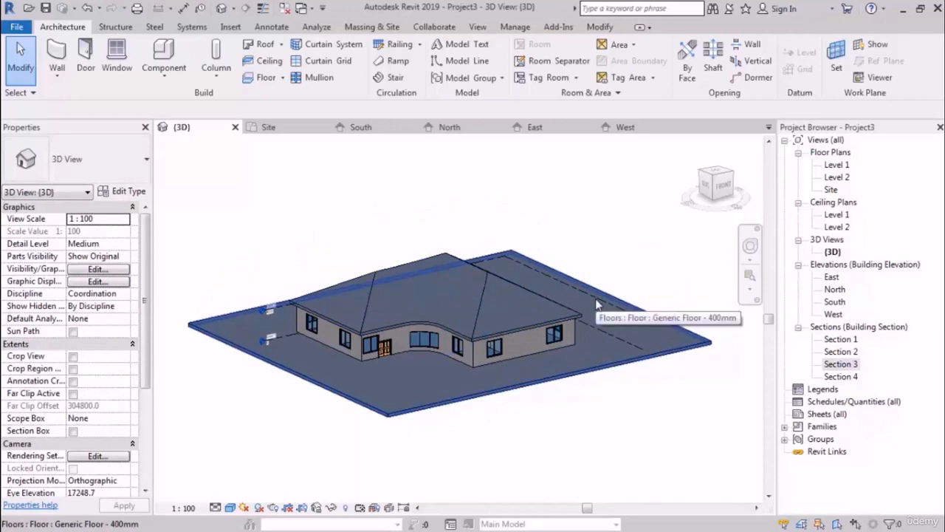
Copy the whole house with its floor slab, roof and levels about 91774 mm to the side of the original
{"action": "middle_click_drag", "start_coordinate": [644, 348], "coordinate": [658, 368], "text": "shift"}
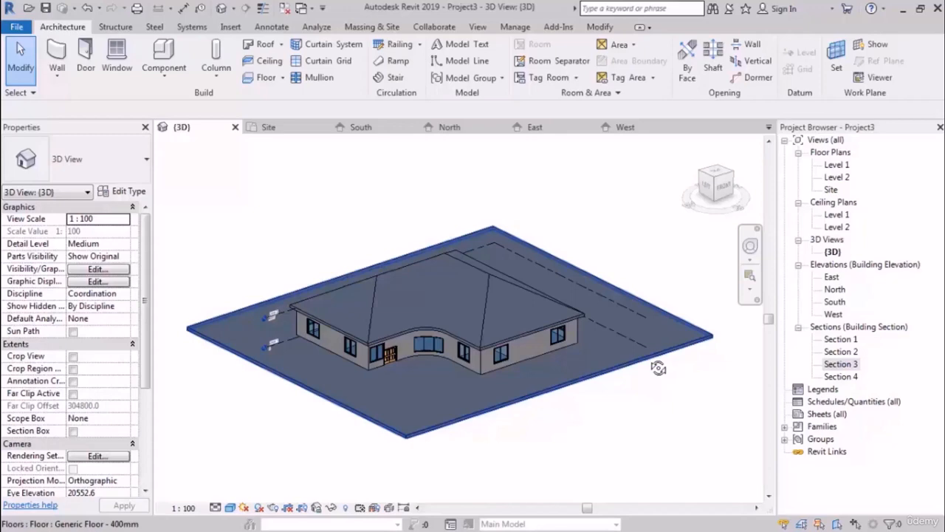
{"action": "middle_click_drag", "start_coordinate": [658, 368], "coordinate": [565, 449], "text": "shift"}
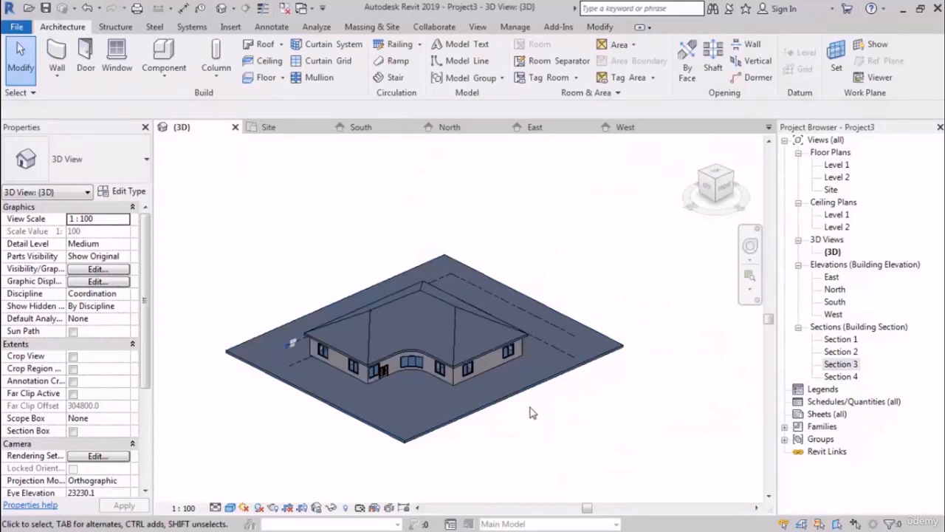
{"action": "middle_click_drag", "start_coordinate": [534, 413], "coordinate": [572, 232], "text": "shift"}
{"action": "left_click_drag", "start_coordinate": [580, 198], "coordinate": [176, 438]}
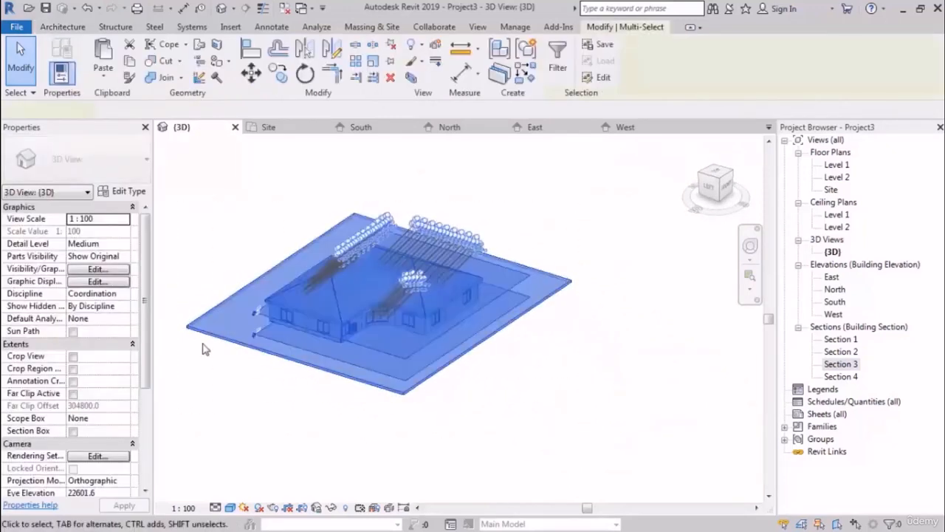
{"action": "middle_click_drag", "start_coordinate": [204, 345], "coordinate": [294, 343], "text": "shift"}
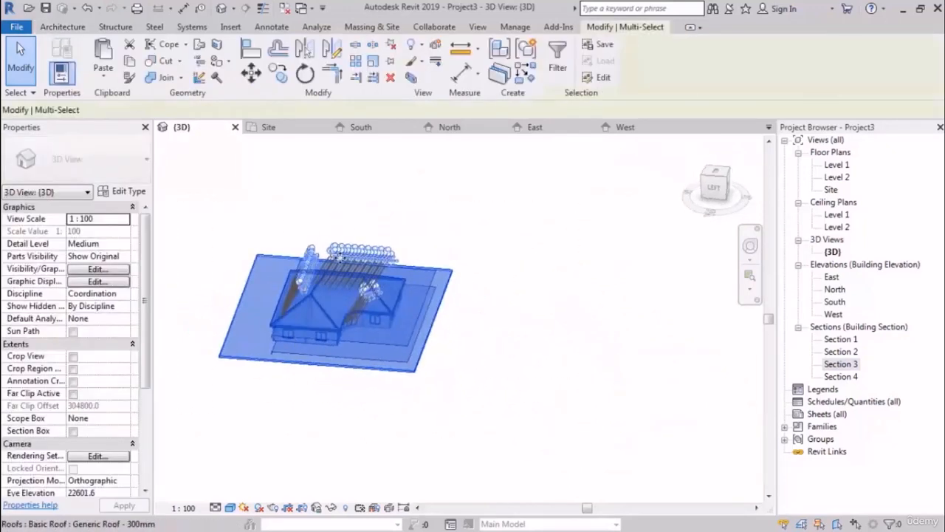
{"action": "left_click", "coordinate": [278, 74]}
{"action": "left_click", "coordinate": [338, 399]}
{"action": "scroll", "coordinate": [658, 416], "scroll_direction": "down", "scroll_amount": 4}
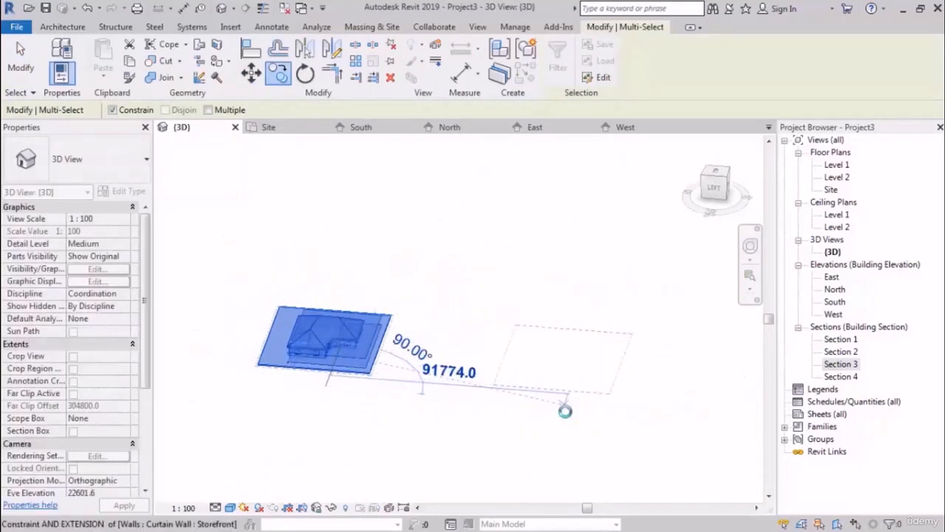
{"action": "left_click", "coordinate": [490, 414]}
{"action": "left_click", "coordinate": [484, 440]}
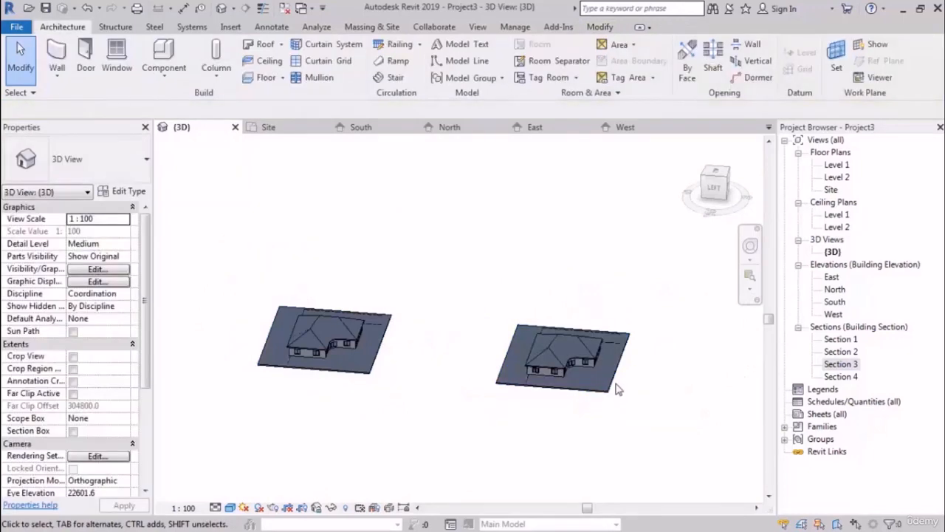
Examine the copied house and its floor slab from the left and front sides, comparing it with the original house
{"action": "scroll", "coordinate": [591, 362], "scroll_direction": "up", "scroll_amount": 4}
{"action": "scroll", "coordinate": [571, 374], "scroll_direction": "up", "scroll_amount": 1}
{"action": "middle_click_drag", "start_coordinate": [571, 374], "coordinate": [563, 327]}
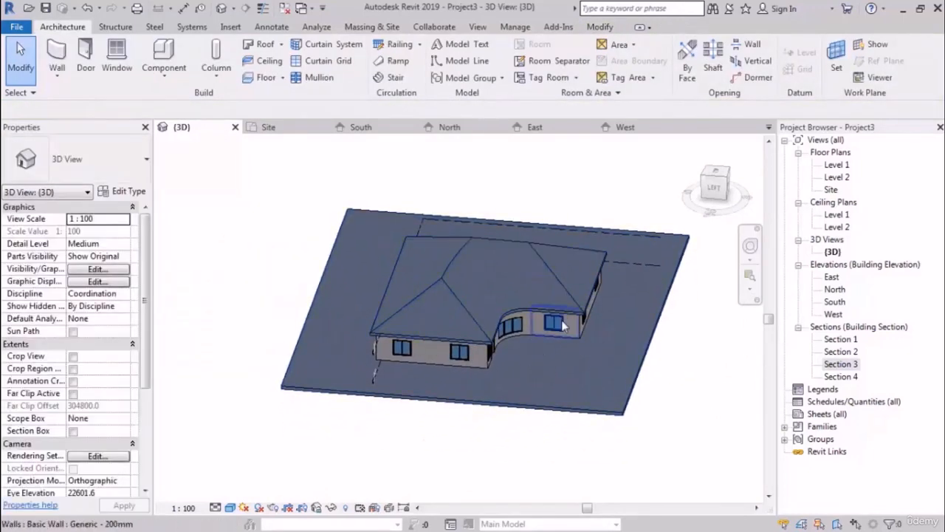
{"action": "middle_click_drag", "start_coordinate": [673, 414], "coordinate": [653, 415], "text": "shift"}
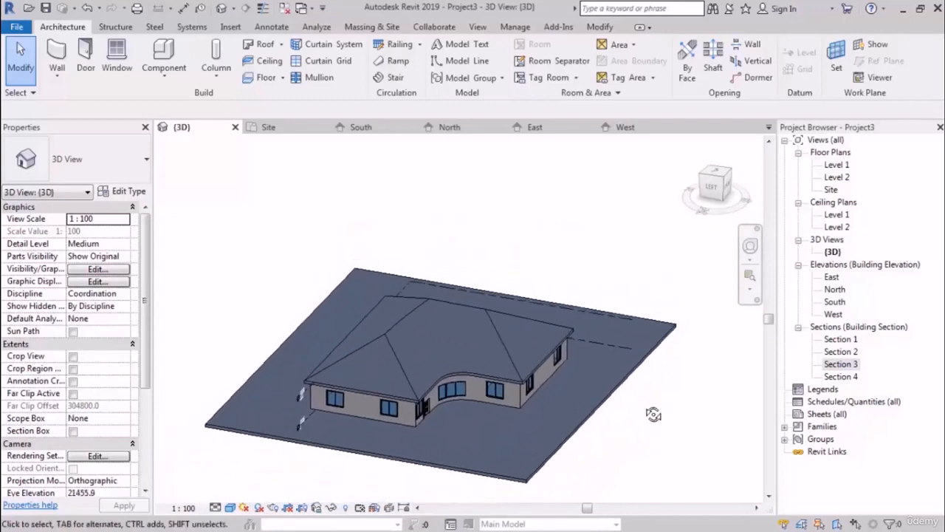
{"action": "scroll", "coordinate": [687, 350], "scroll_direction": "down", "scroll_amount": 2}
{"action": "scroll", "coordinate": [687, 350], "scroll_direction": "down", "scroll_amount": 2}
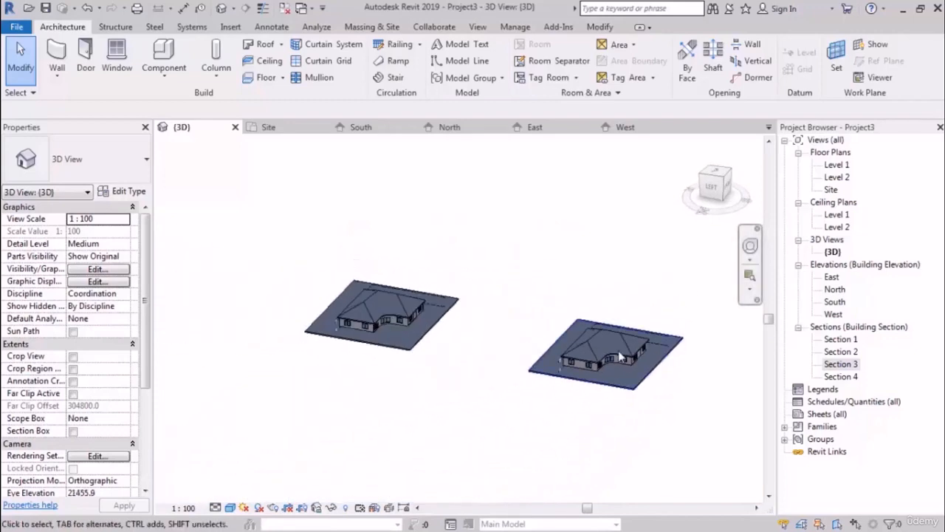
{"action": "scroll", "coordinate": [333, 322], "scroll_direction": "up", "scroll_amount": 4}
{"action": "middle_click_drag", "start_coordinate": [507, 337], "coordinate": [367, 409], "text": "shift"}
{"action": "scroll", "coordinate": [421, 377], "scroll_direction": "down", "scroll_amount": 2}
{"action": "scroll", "coordinate": [421, 376], "scroll_direction": "up", "scroll_amount": 2}
{"action": "scroll", "coordinate": [420, 377], "scroll_direction": "up", "scroll_amount": 3}
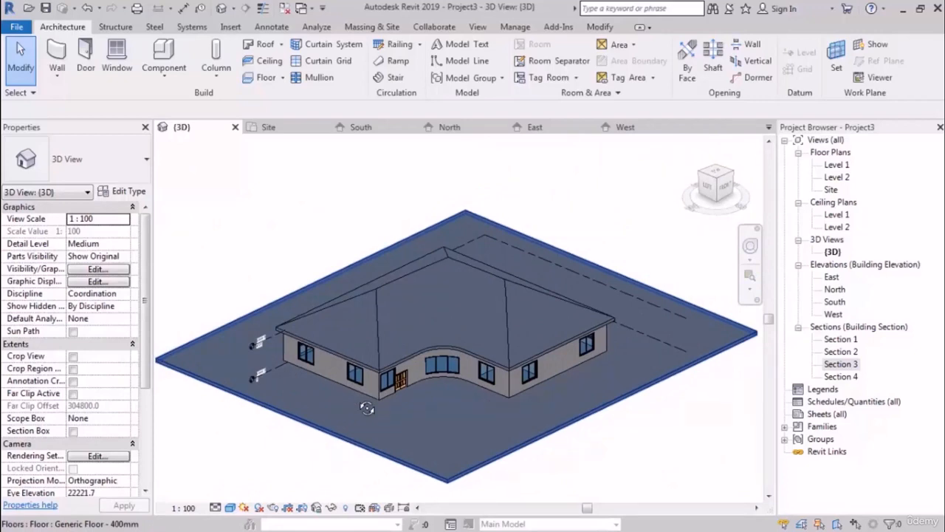
Inspect the properties of the double-panel entrance door in the 3D view, then clear the selection and view both houses together
{"action": "scroll", "coordinate": [388, 411], "scroll_direction": "up", "scroll_amount": 2}
{"action": "left_click", "coordinate": [416, 383]}
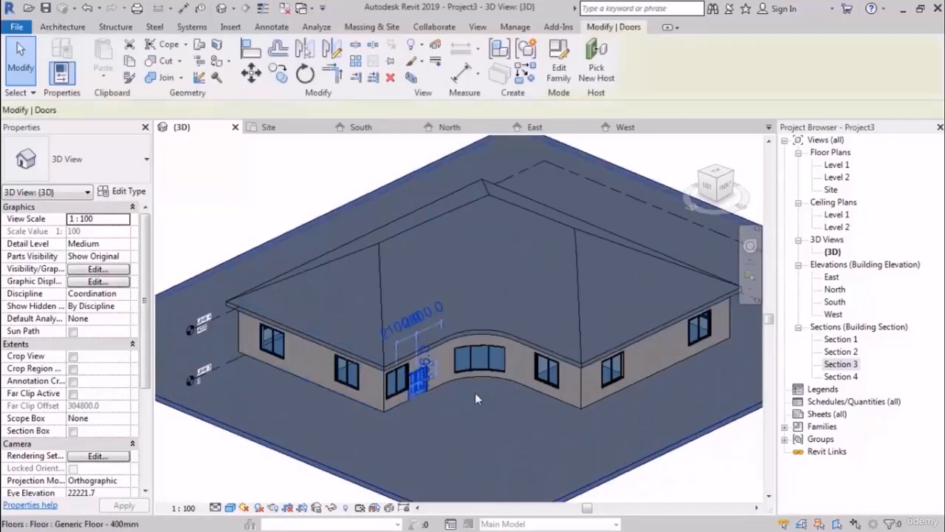
{"action": "scroll", "coordinate": [451, 327], "scroll_direction": "down", "scroll_amount": 2}
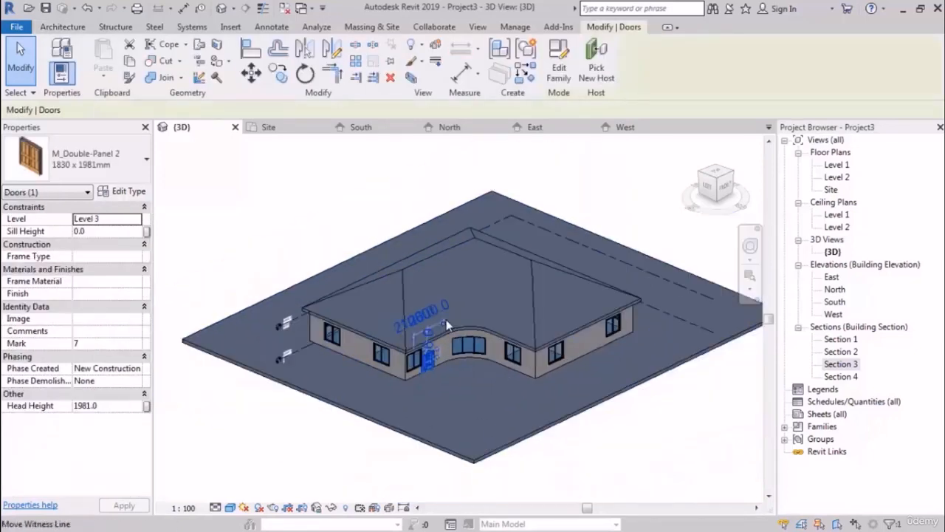
{"action": "middle_click_drag", "start_coordinate": [447, 325], "coordinate": [306, 436], "text": "shift"}
{"action": "left_click", "coordinate": [306, 437]}
{"action": "scroll", "coordinate": [451, 344], "scroll_direction": "down", "scroll_amount": 3}
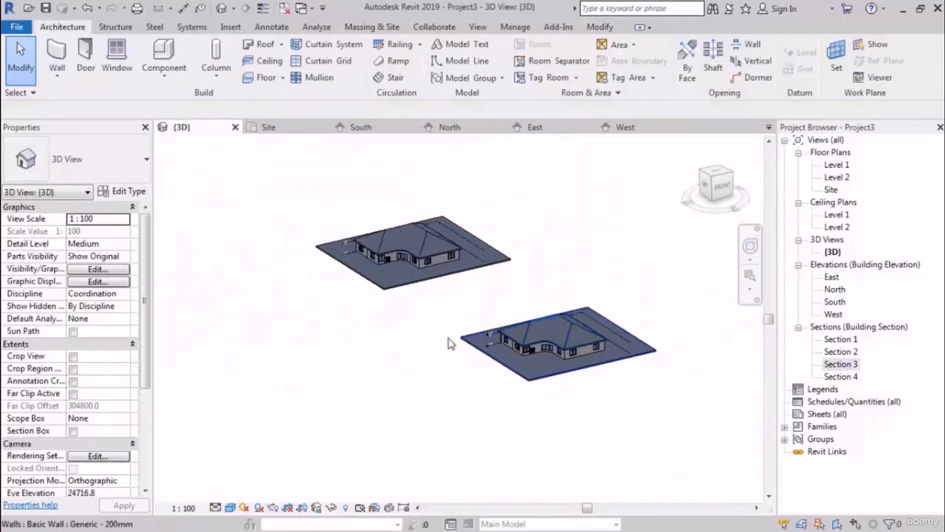
Inspect the front facade with the curved wall, entrance door and hip roof close up in the 3D view
{"action": "scroll", "coordinate": [411, 242], "scroll_direction": "up", "scroll_amount": 5}
{"action": "mouse_move", "coordinate": [354, 280]}
{"action": "middle_mouse_down", "text": "shift"}
{"action": "mouse_move", "coordinate": [454, 299]}
{"action": "mouse_move", "coordinate": [352, 297]}
{"action": "middle_mouse_up", "text": "shift"}
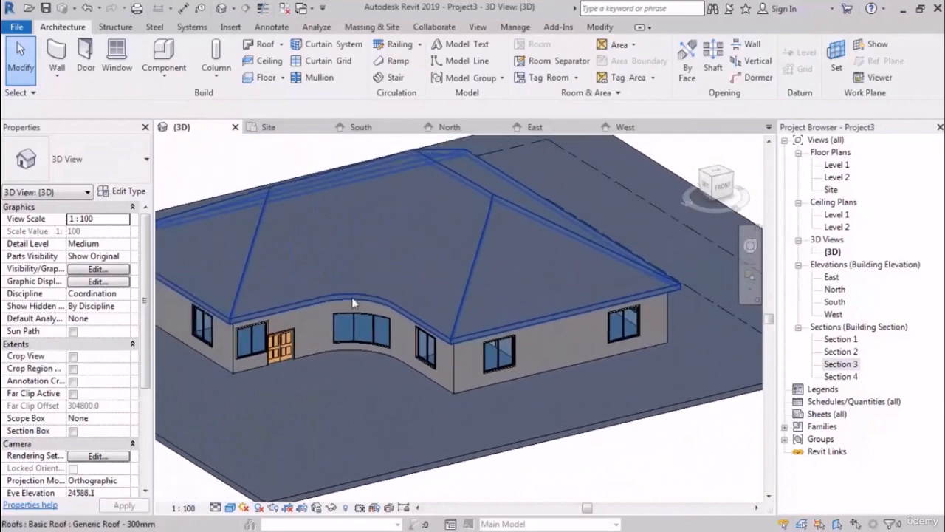
{"action": "left_click", "coordinate": [405, 333]}
{"action": "middle_click_drag", "start_coordinate": [406, 333], "coordinate": [360, 322], "text": "shift"}
{"action": "left_click", "coordinate": [316, 181]}
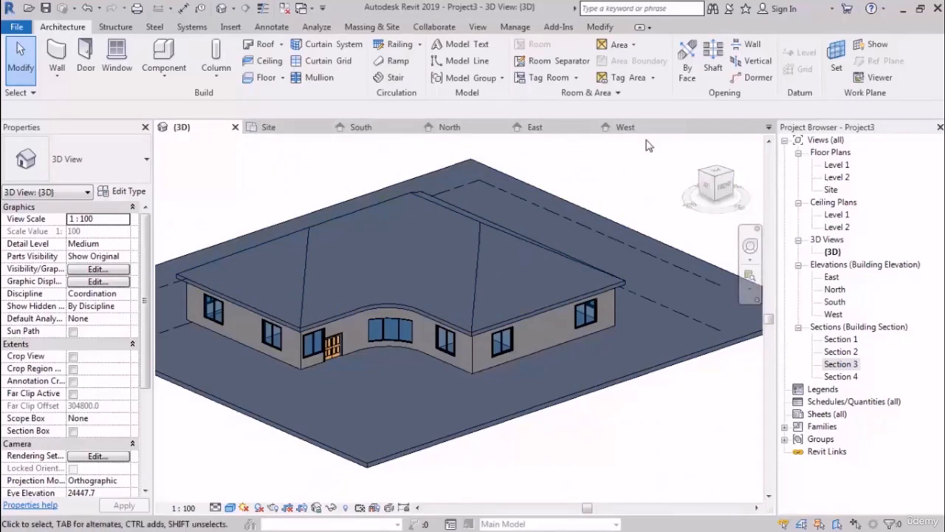
Open the Level 1 and Level 2 floor plans and the East, North, South and West elevations
{"action": "double_click", "coordinate": [837, 165]}
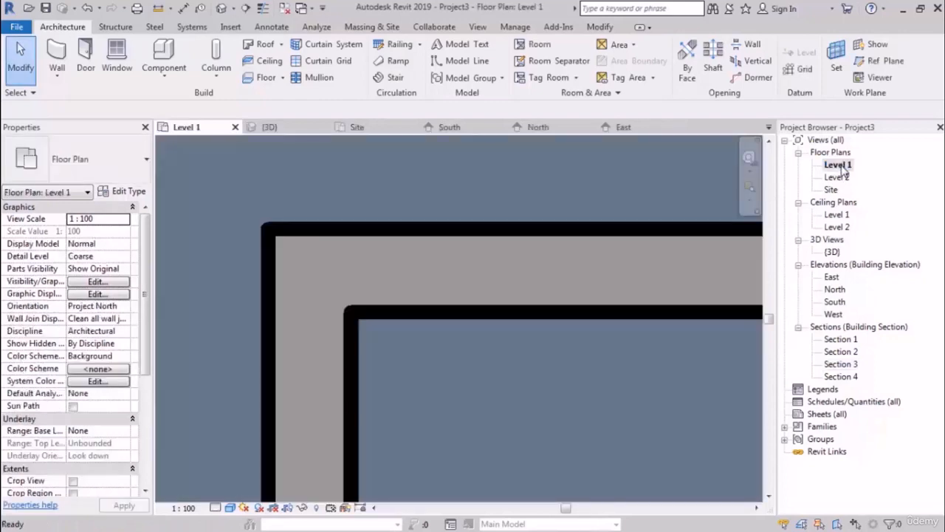
{"action": "double_click", "coordinate": [838, 178]}
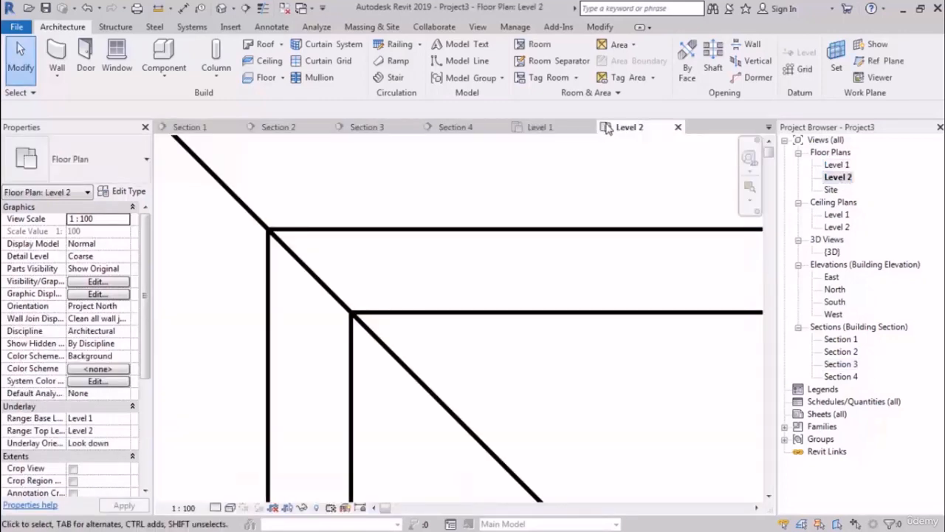
{"action": "double_click", "coordinate": [833, 278]}
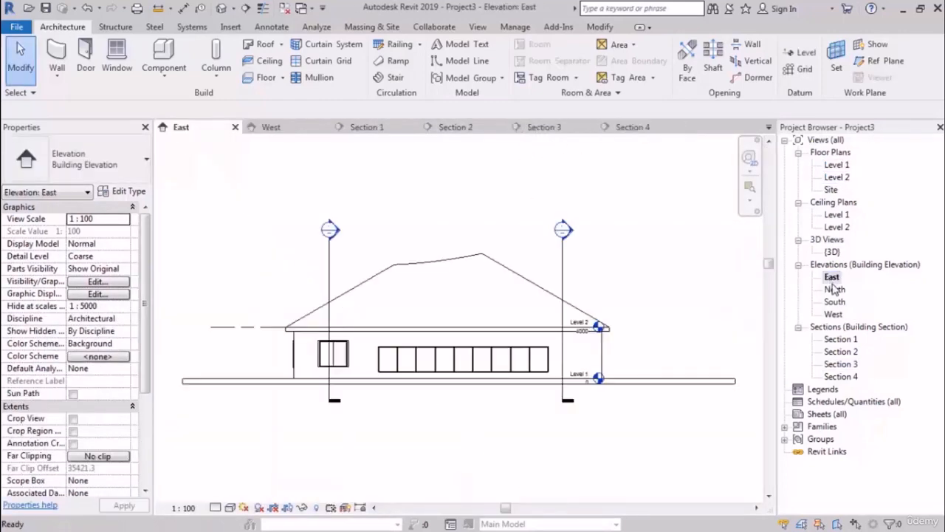
{"action": "double_click", "coordinate": [835, 289]}
{"action": "double_click", "coordinate": [836, 301]}
{"action": "double_click", "coordinate": [834, 313]}
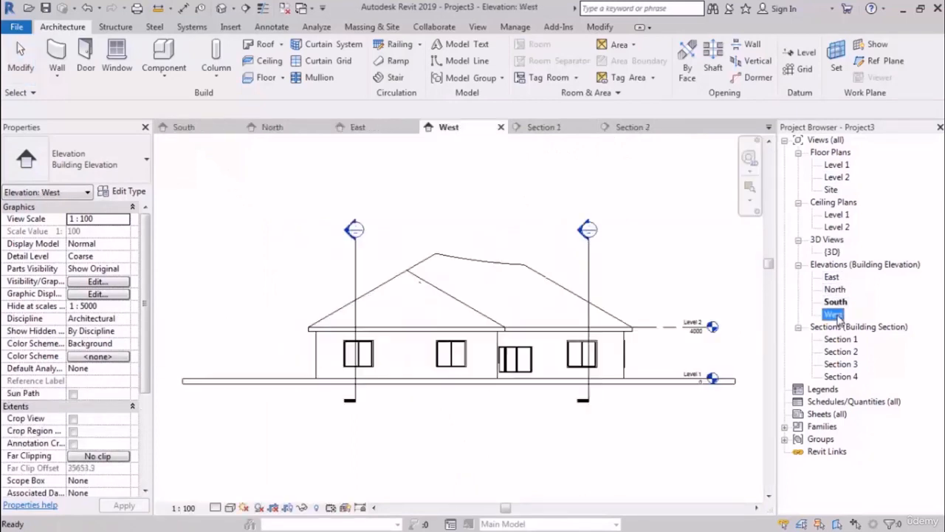
Open the Section 1, Section 2, Section 3 and Section 4 views and check the list of open views
{"action": "left_click", "coordinate": [846, 339]}
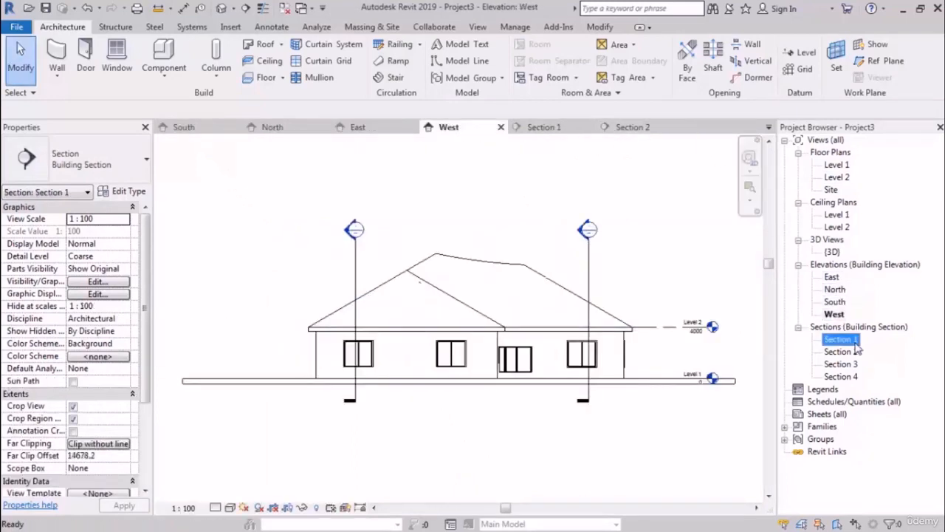
{"action": "double_click", "coordinate": [842, 351]}
{"action": "double_click", "coordinate": [842, 364]}
{"action": "double_click", "coordinate": [848, 376]}
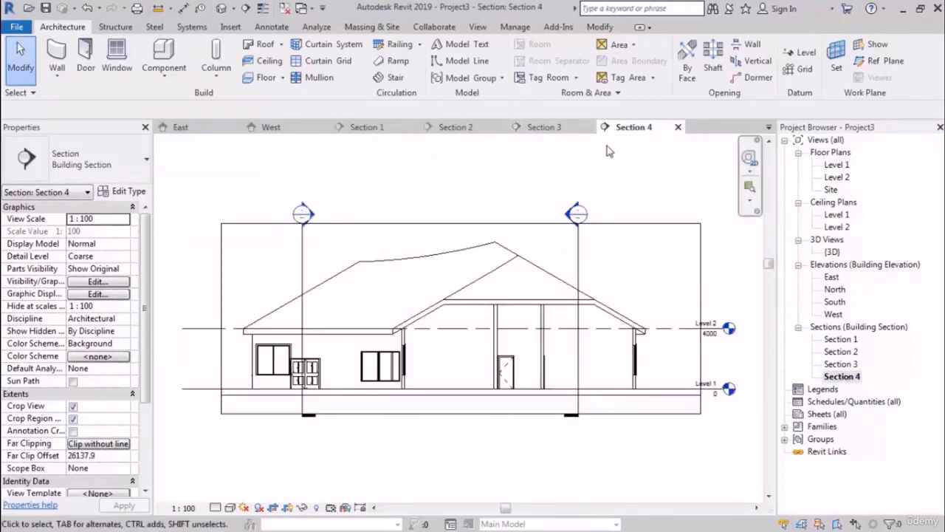
{"action": "left_click", "coordinate": [768, 127]}
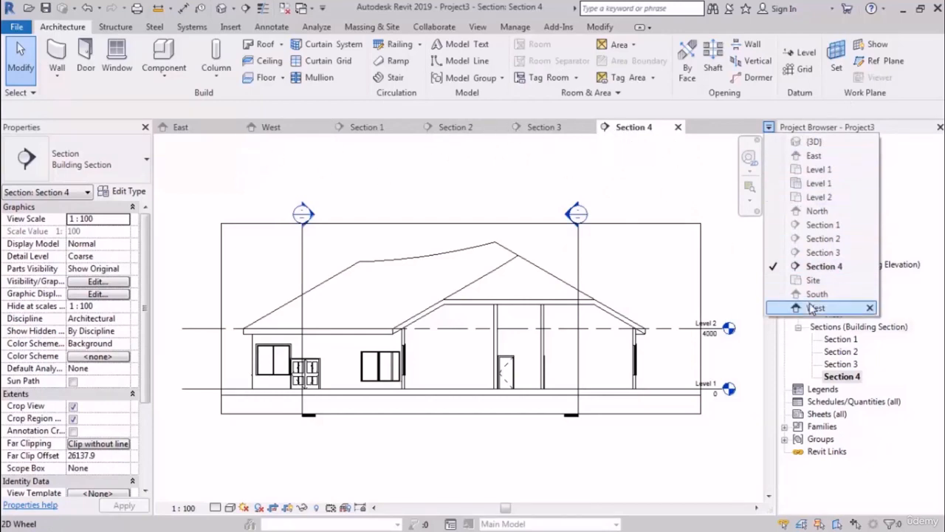
{"action": "left_click", "coordinate": [444, 177]}
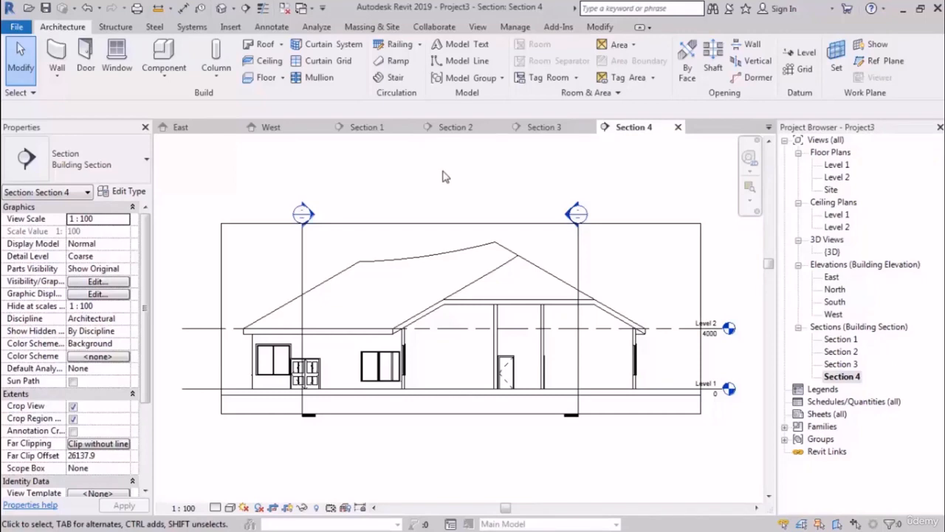
Tile all open views side by side and zoom every view to fit its contents
{"action": "left_click", "coordinate": [477, 26]}
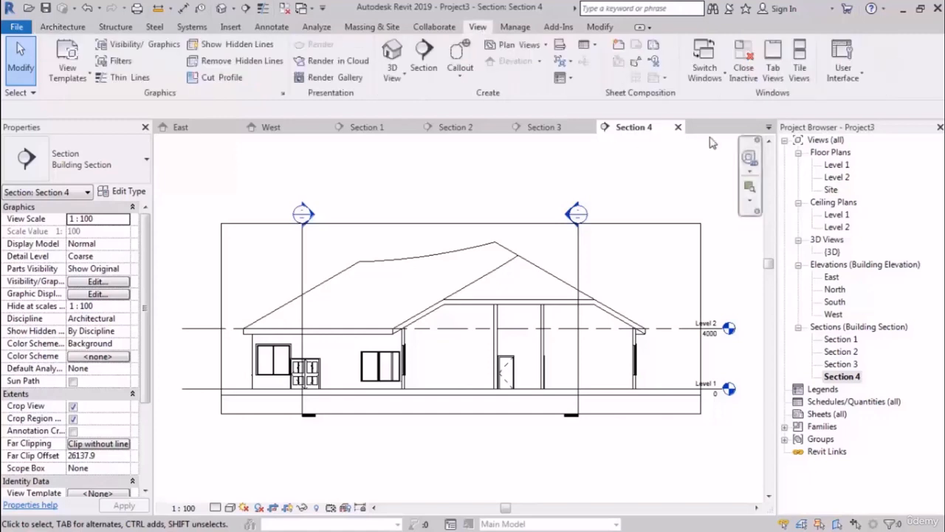
{"action": "left_click", "coordinate": [800, 70]}
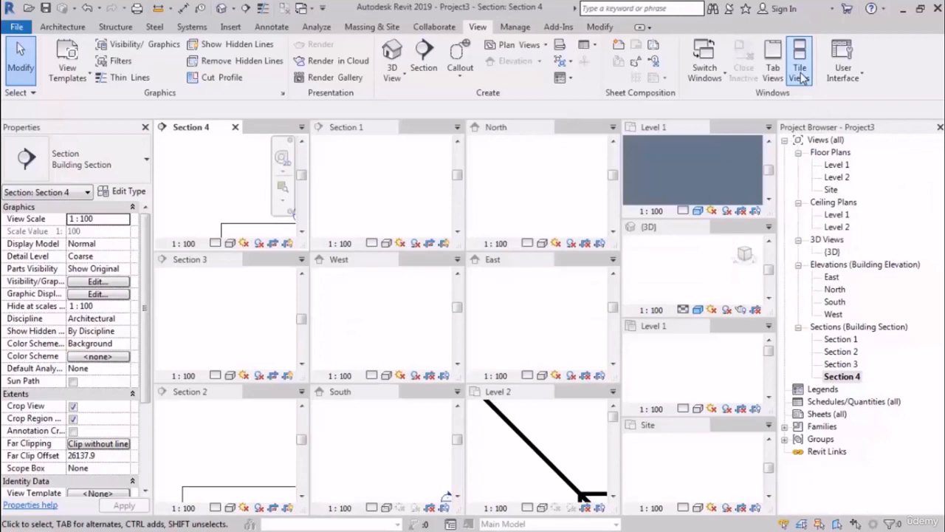
{"action": "left_click", "coordinate": [566, 186]}
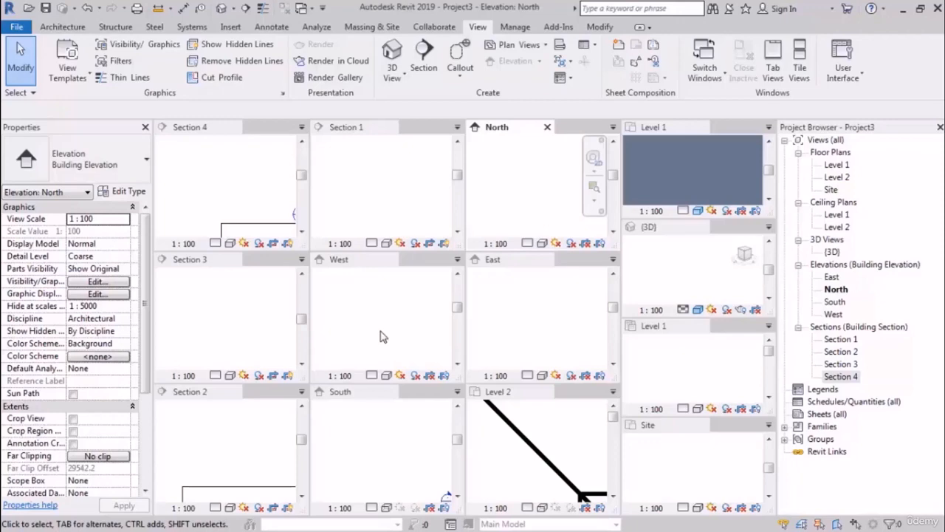
{"action": "key", "text": "z"}
{"action": "key", "text": "a"}
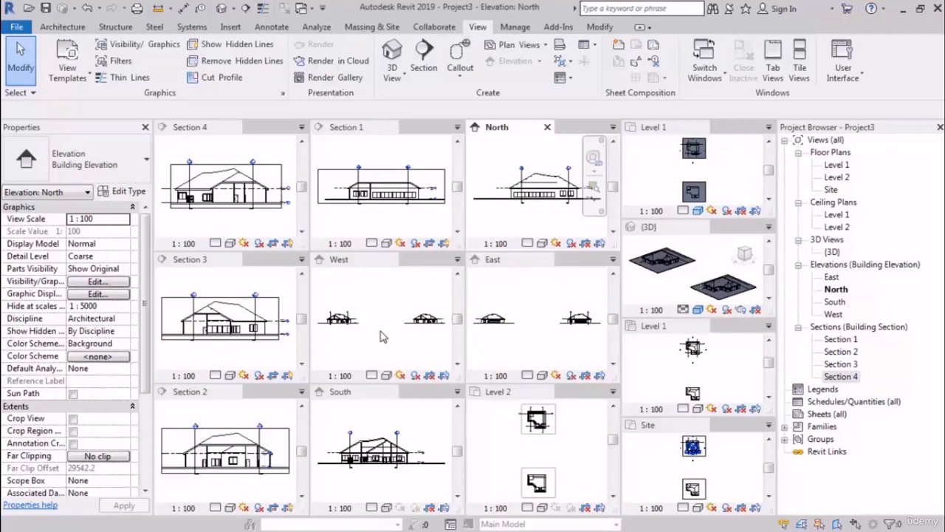
Delete the copied house with its floor slab in the 3D view, leaving the original
{"action": "left_click", "coordinate": [680, 237]}
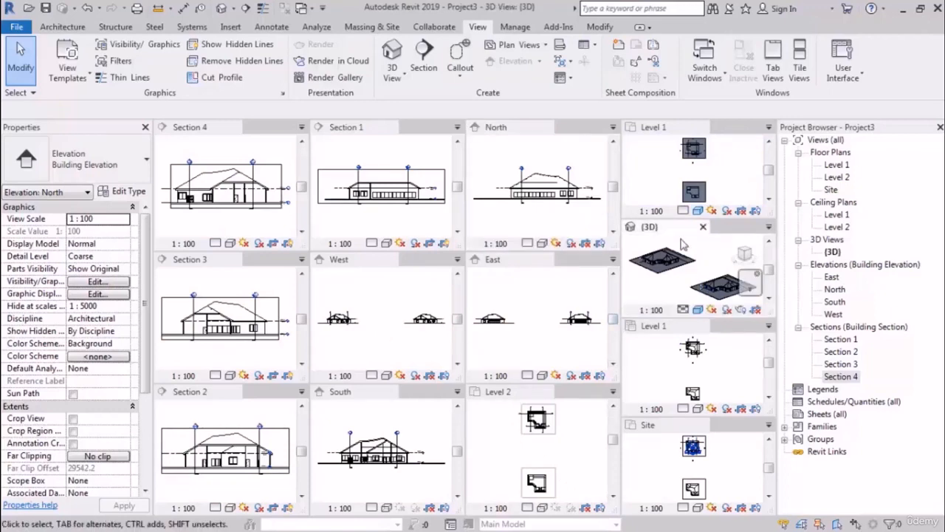
{"action": "middle_click_drag", "start_coordinate": [725, 287], "coordinate": [678, 272]}
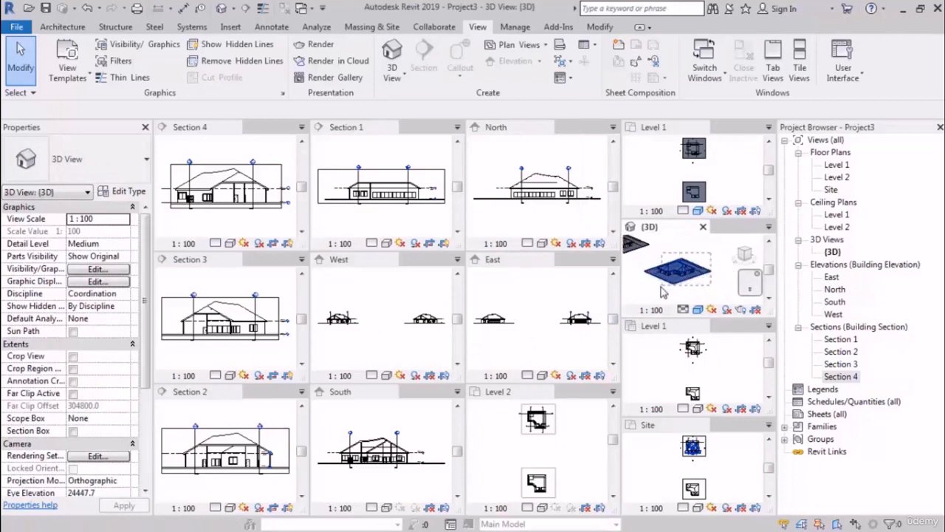
{"action": "left_click", "coordinate": [663, 293]}
{"action": "key", "text": "Delete"}
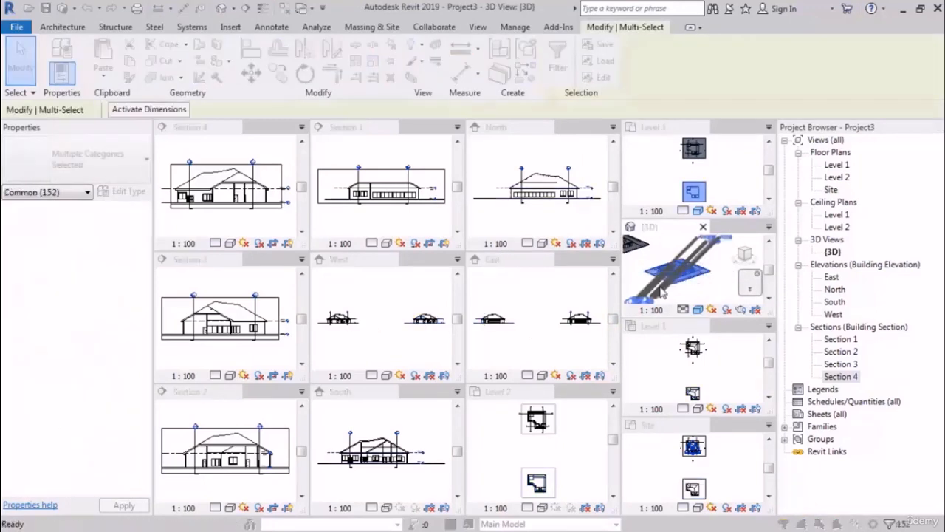
Zoom all tiled views to fit the remaining house and dismiss the warning about deleted pinned objects
{"action": "left_click", "coordinate": [524, 317]}
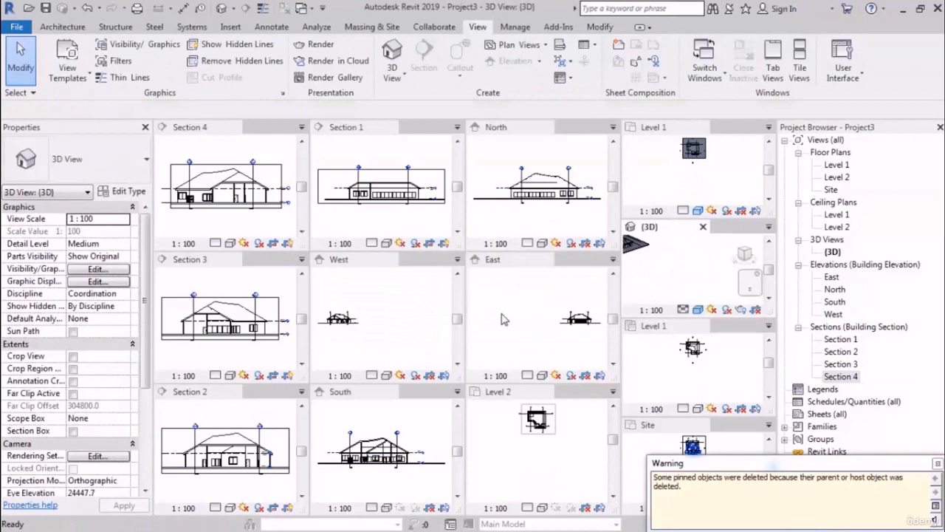
{"action": "left_click", "coordinate": [436, 324]}
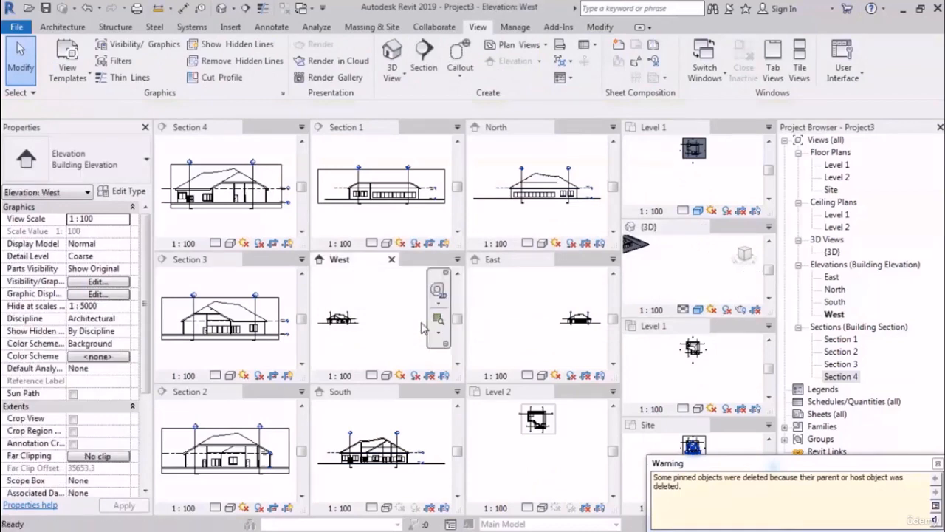
{"action": "key", "text": "ctrl+z"}
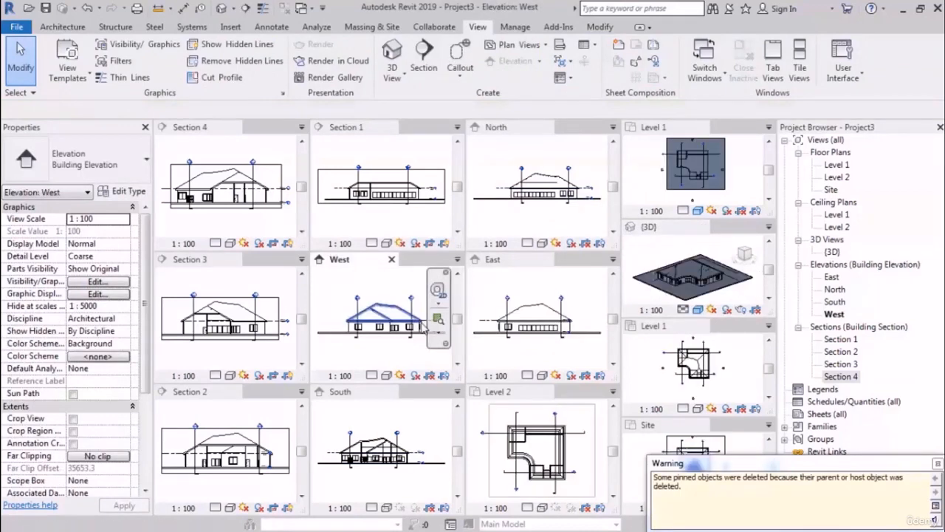
{"action": "left_click", "coordinate": [938, 464]}
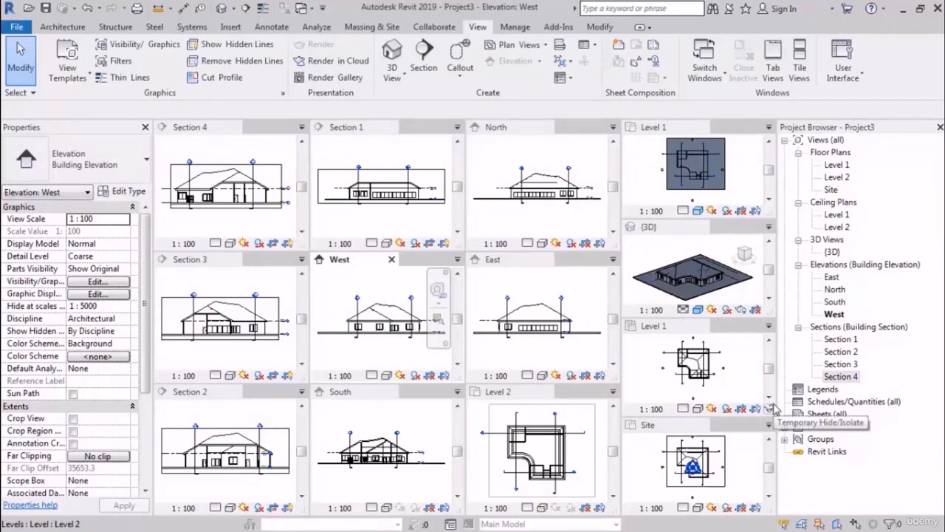
{"action": "scroll", "coordinate": [494, 296], "scroll_direction": "down", "scroll_amount": 5}
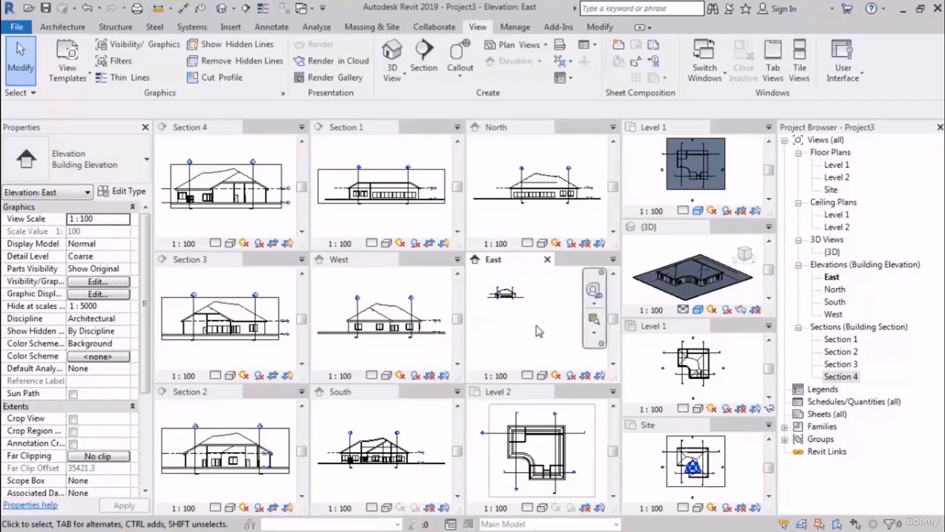
Zoom all tiled views to fit, and zoom out in the West, Section 1, North and East views
{"action": "key", "text": "z"}
{"action": "key", "text": "a"}
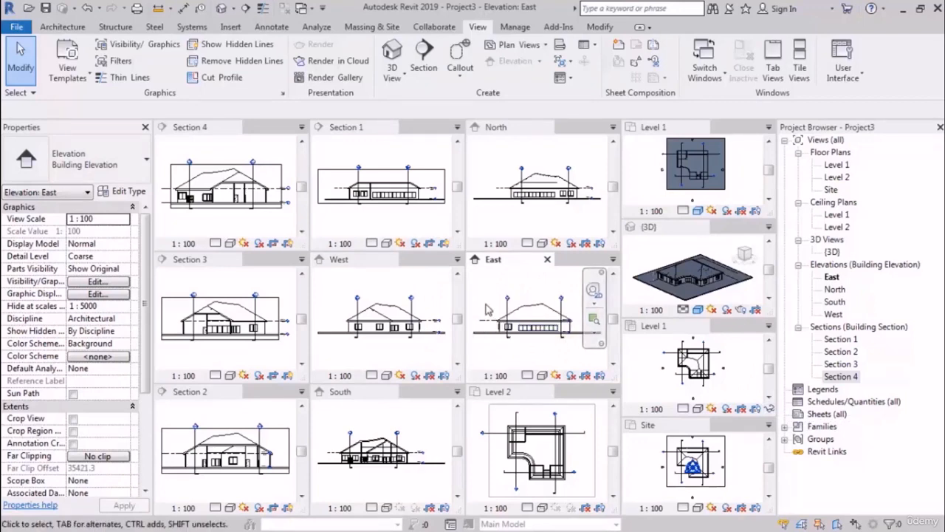
{"action": "left_click", "coordinate": [436, 294]}
{"action": "scroll", "coordinate": [436, 294], "scroll_direction": "down", "scroll_amount": 3}
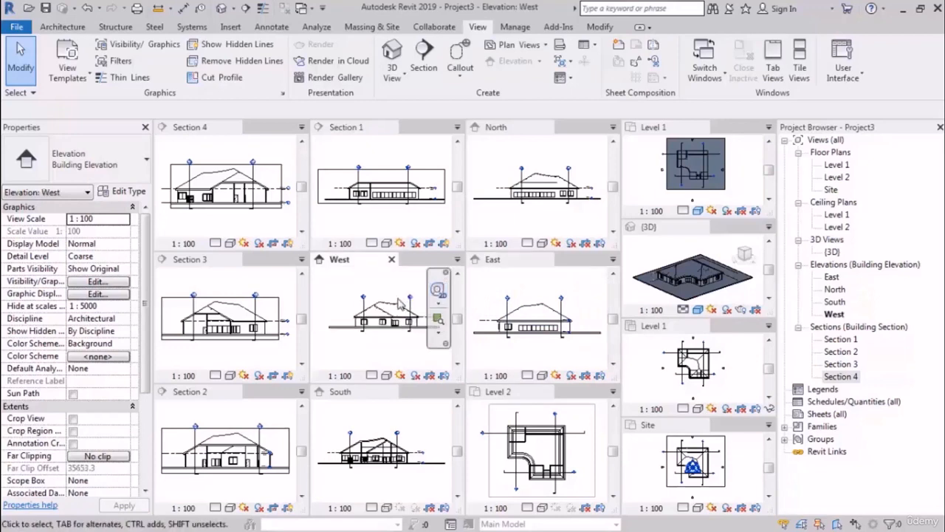
{"action": "left_click", "coordinate": [396, 169]}
{"action": "scroll", "coordinate": [396, 169], "scroll_direction": "down", "scroll_amount": 3}
{"action": "left_click", "coordinate": [504, 161]}
{"action": "scroll", "coordinate": [504, 161], "scroll_direction": "down", "scroll_amount": 3}
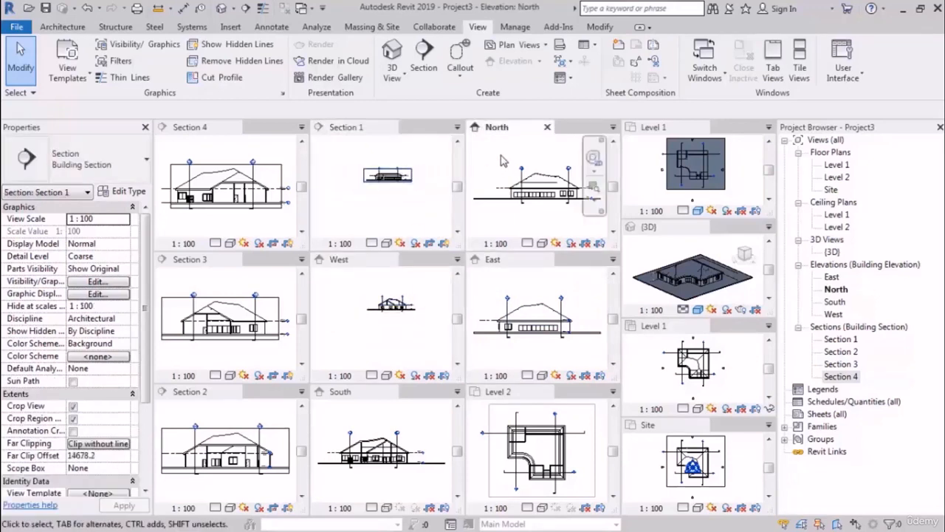
{"action": "left_click", "coordinate": [496, 290]}
{"action": "scroll", "coordinate": [496, 289], "scroll_direction": "down", "scroll_amount": 3}
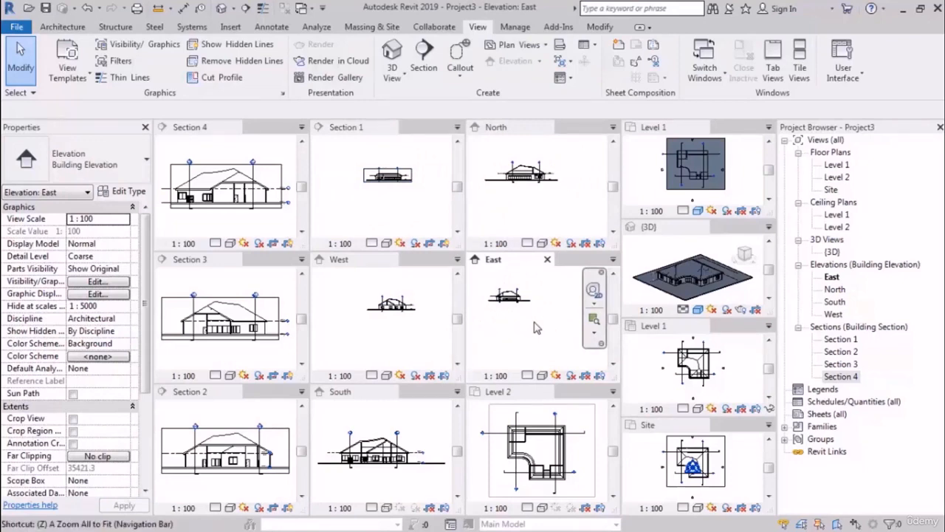
Zoom the East, West, Section 1 and North views to fit individually, one view at a time
{"action": "scroll", "coordinate": [537, 328], "scroll_direction": "up", "scroll_amount": 3}
{"action": "left_click", "coordinate": [377, 334]}
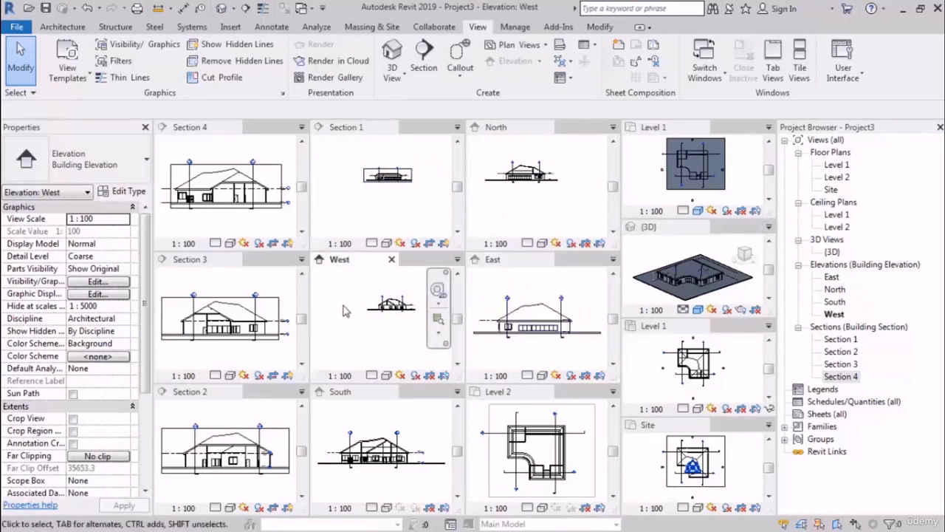
{"action": "key", "text": "z"}
{"action": "key", "text": "e"}
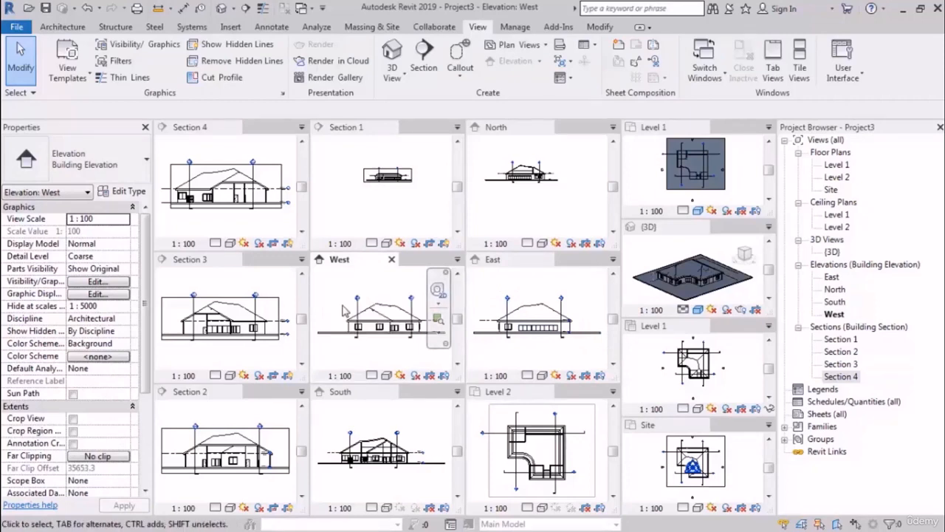
{"action": "middle_click", "coordinate": [340, 208]}
{"action": "middle_click", "coordinate": [340, 207]}
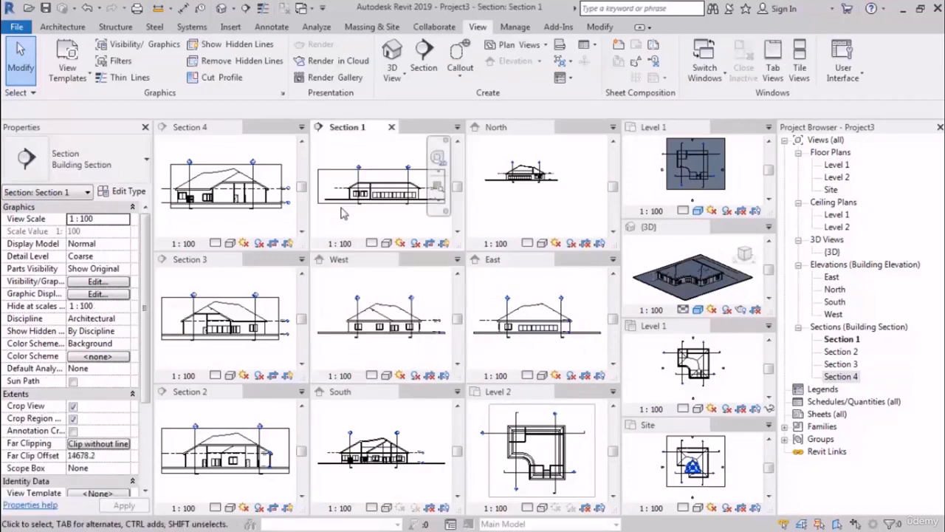
{"action": "middle_click", "coordinate": [532, 204]}
{"action": "middle_click", "coordinate": [532, 203]}
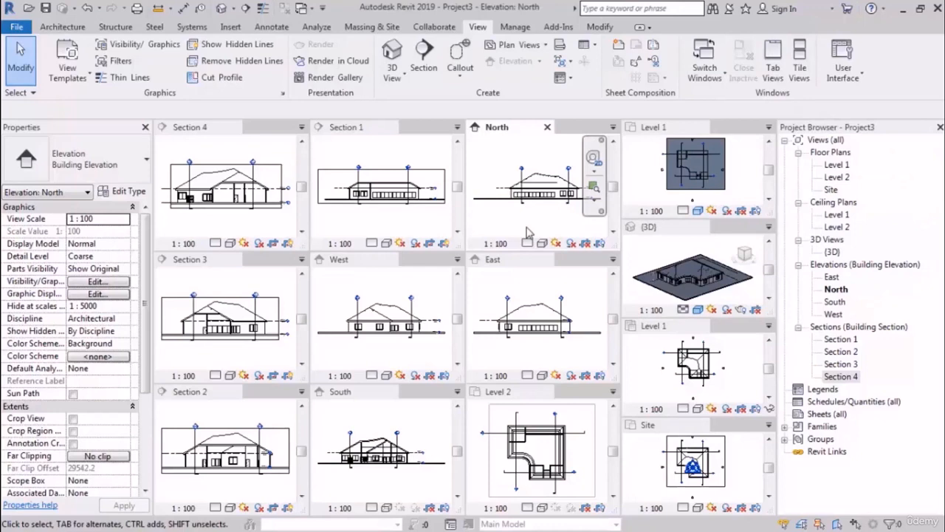
Switch the tiled views to tabs with the North elevation active and close all inactive views
{"action": "key", "text": "t"}
{"action": "key", "text": "w"}
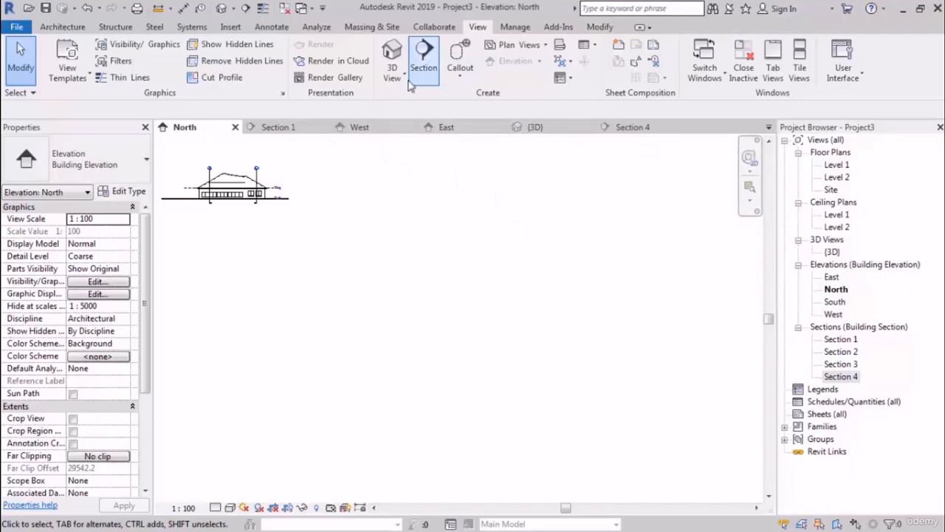
{"action": "scroll", "coordinate": [227, 218], "scroll_direction": "up", "scroll_amount": 5}
{"action": "middle_click_drag", "start_coordinate": [227, 219], "coordinate": [342, 252]}
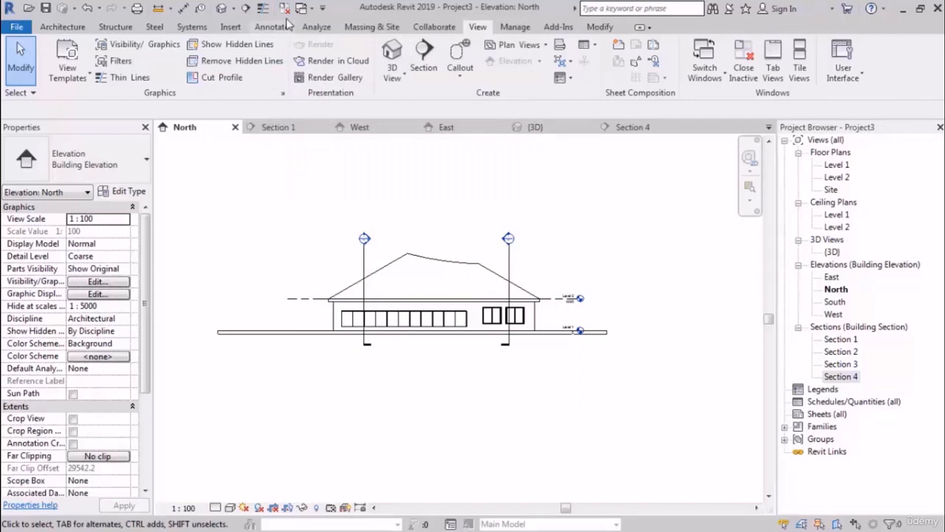
{"action": "left_click", "coordinate": [285, 9]}
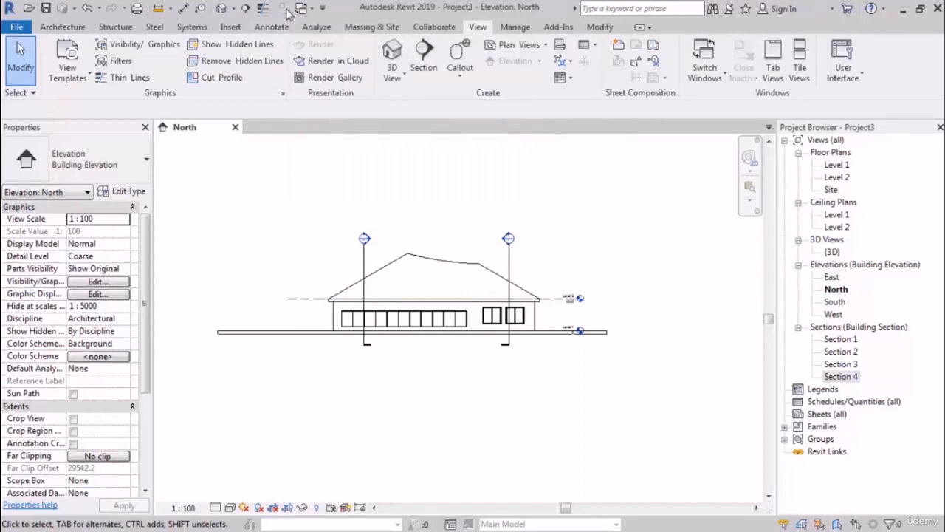
Open the Level 1 and Level 2 floor plans and the Section 1, Section 2, Section 3 and Section 4 views
{"action": "double_click", "coordinate": [837, 165]}
{"action": "double_click", "coordinate": [837, 177]}
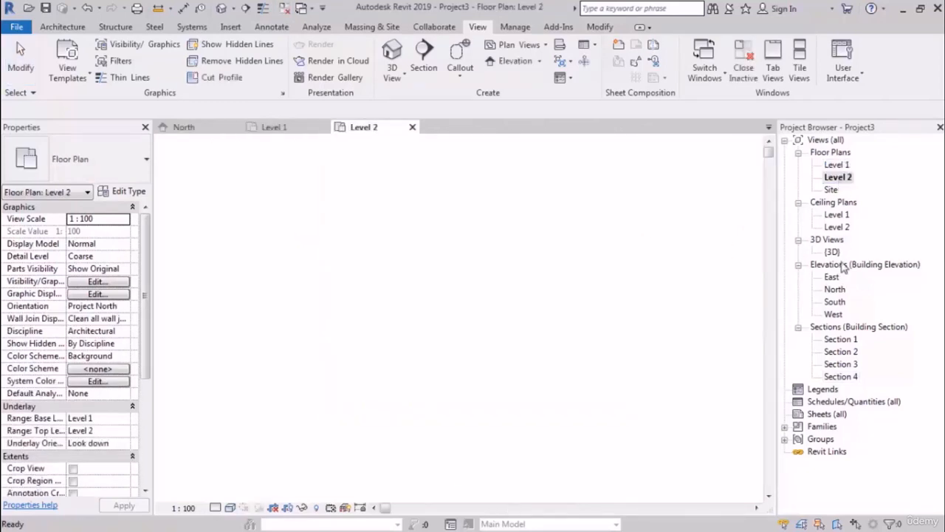
{"action": "double_click", "coordinate": [840, 339]}
{"action": "double_click", "coordinate": [842, 351]}
{"action": "double_click", "coordinate": [849, 364]}
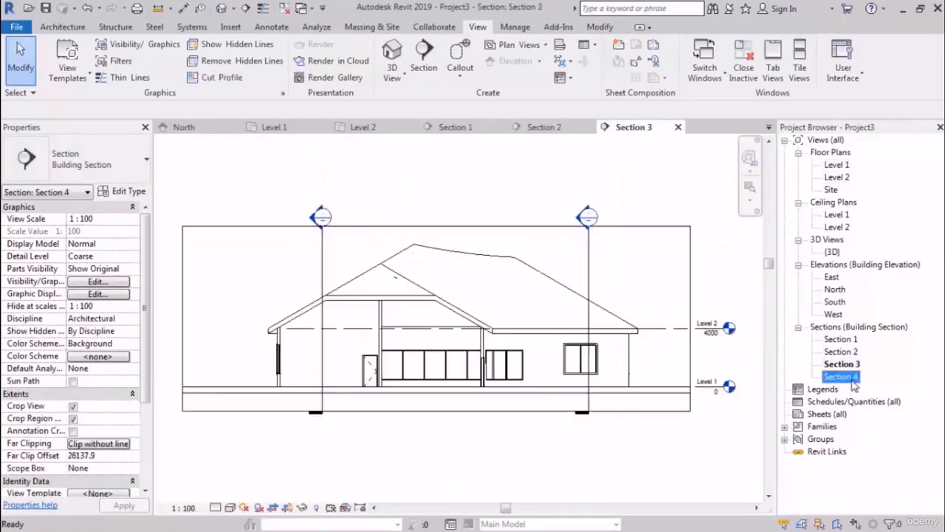
{"action": "double_click", "coordinate": [849, 376]}
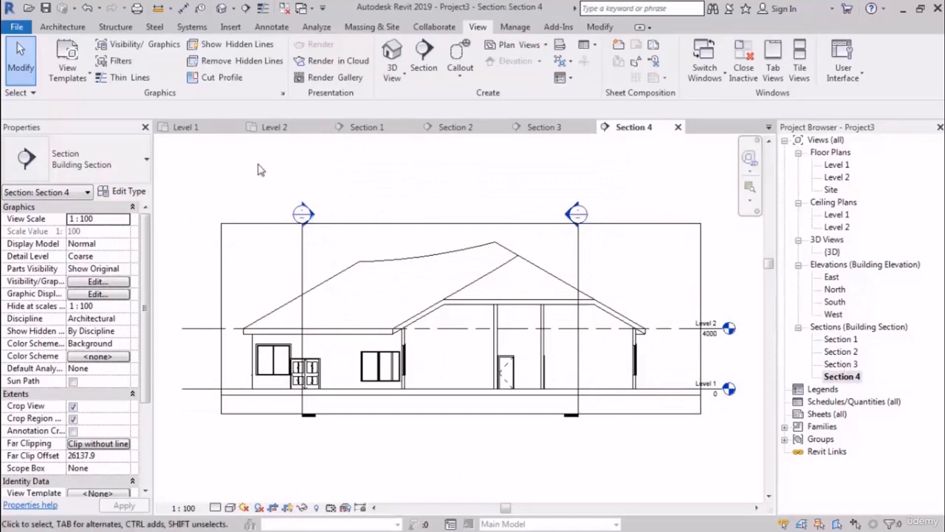
Close every view except the Level 1 floor plan and open the default 3D view
{"action": "left_click", "coordinate": [200, 130]}
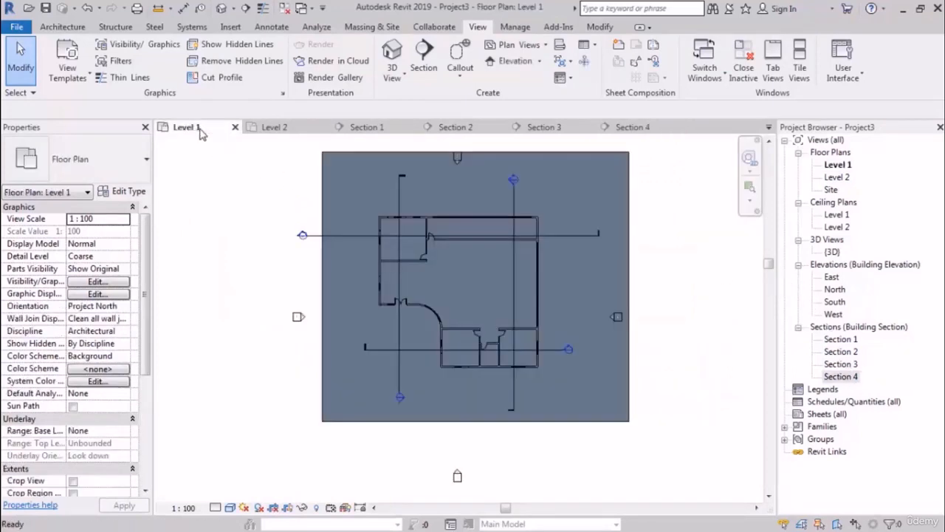
{"action": "left_click", "coordinate": [286, 14]}
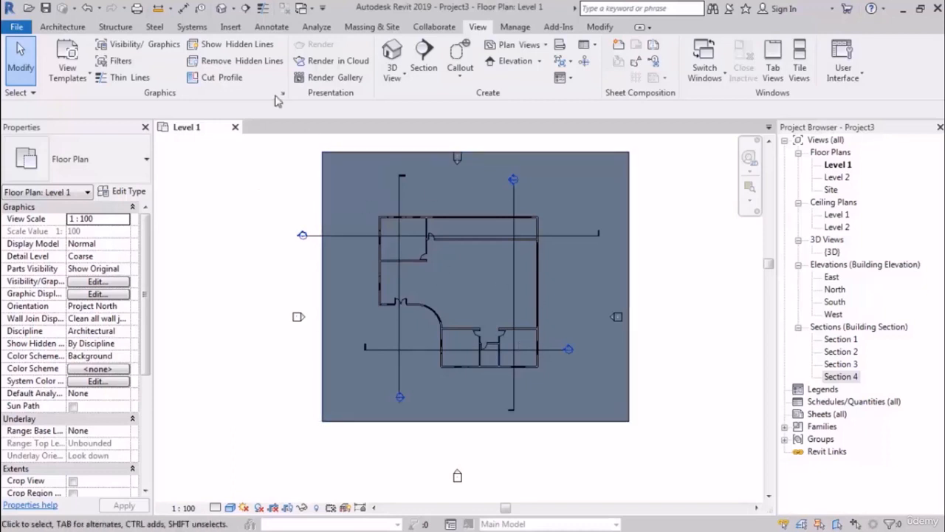
{"action": "left_click", "coordinate": [222, 9]}
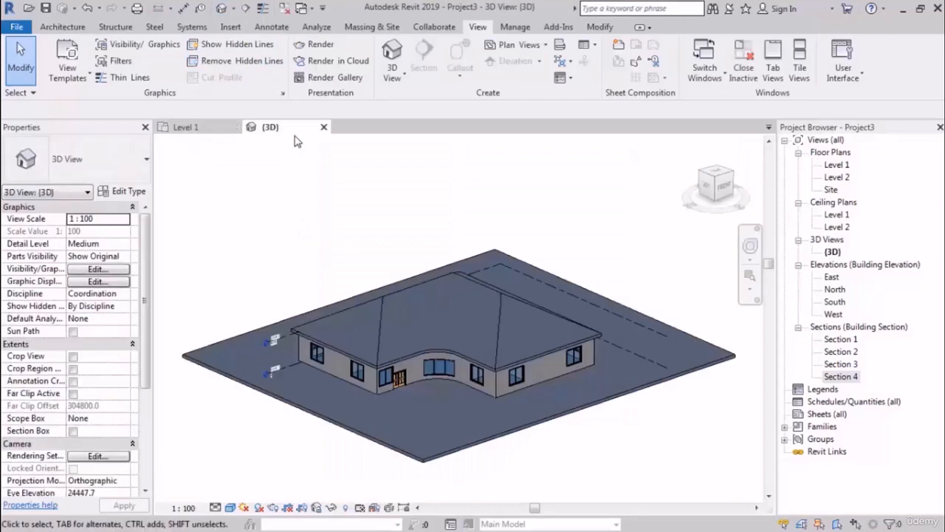
Tile the 3D view and the Level 1 plan side by side and zoom both to fit
{"action": "key", "text": "w"}
{"action": "key", "text": "t"}
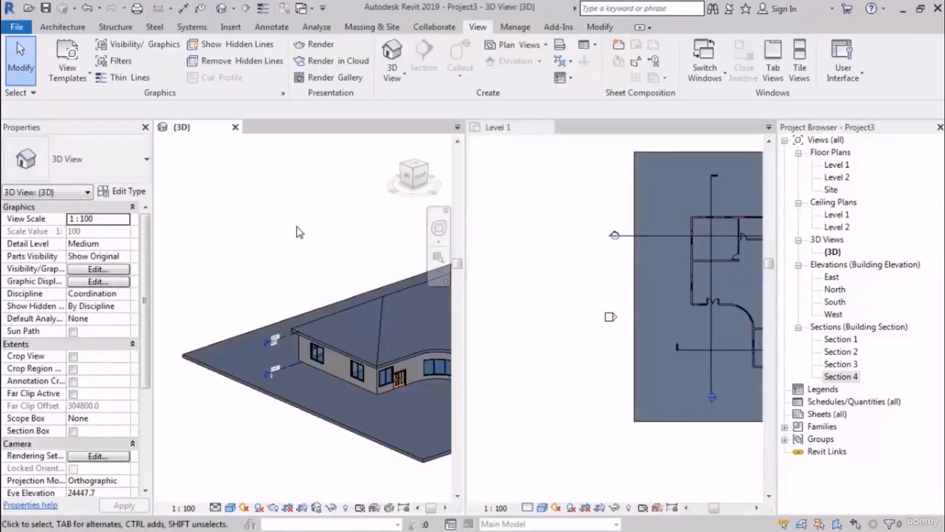
{"action": "key", "text": "z"}
{"action": "key", "text": "a"}
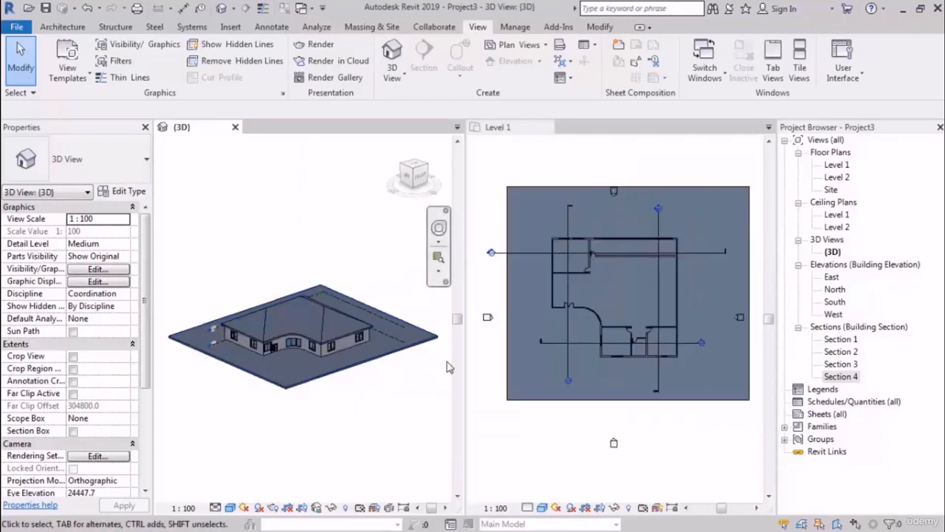
Select the south exterior wall in the Level 1 plan and examine the same wall in the 3D view
{"action": "scroll", "coordinate": [316, 376], "scroll_direction": "up", "scroll_amount": 5}
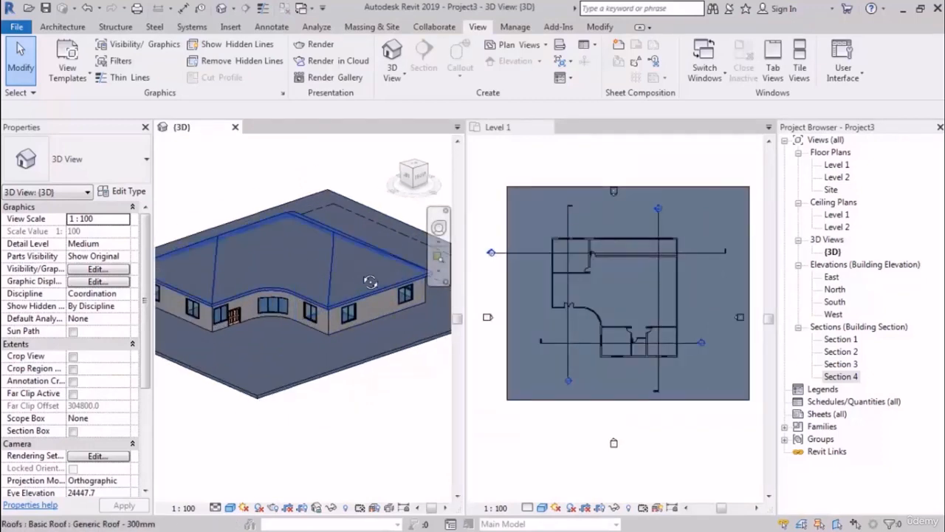
{"action": "left_click", "coordinate": [616, 381]}
{"action": "scroll", "coordinate": [615, 380], "scroll_direction": "up", "scroll_amount": 6}
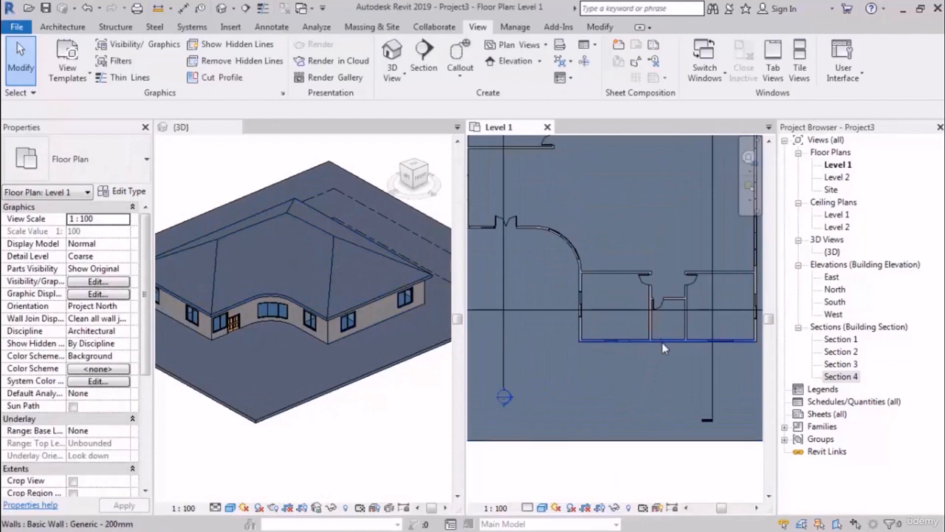
{"action": "left_click", "coordinate": [662, 342]}
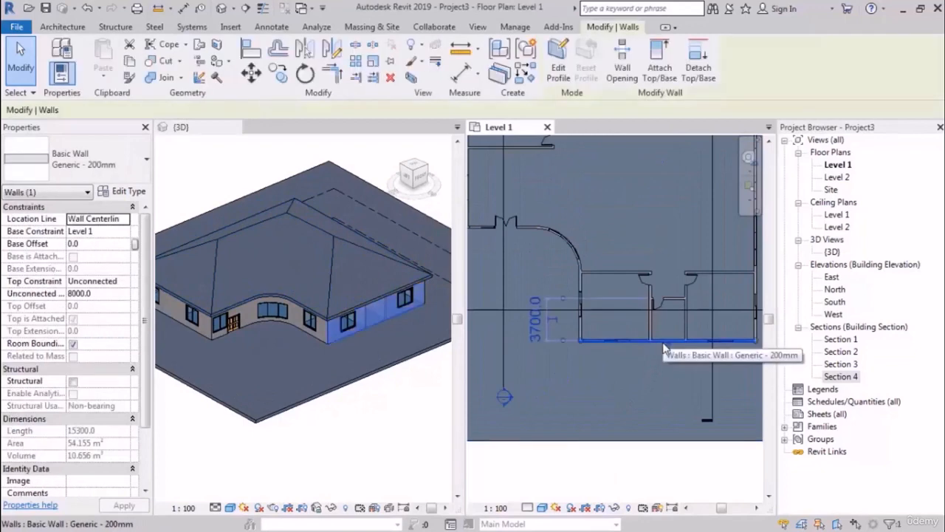
{"action": "left_click", "coordinate": [390, 449]}
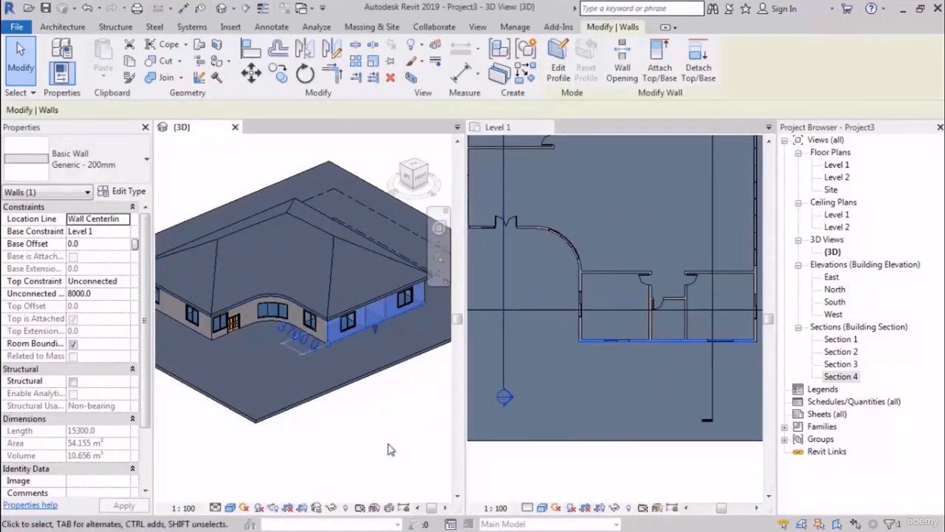
Switch the two tiled views back to tabs with the 3D view active and clear the wall selection
{"action": "key", "text": "t"}
{"action": "key", "text": "w"}
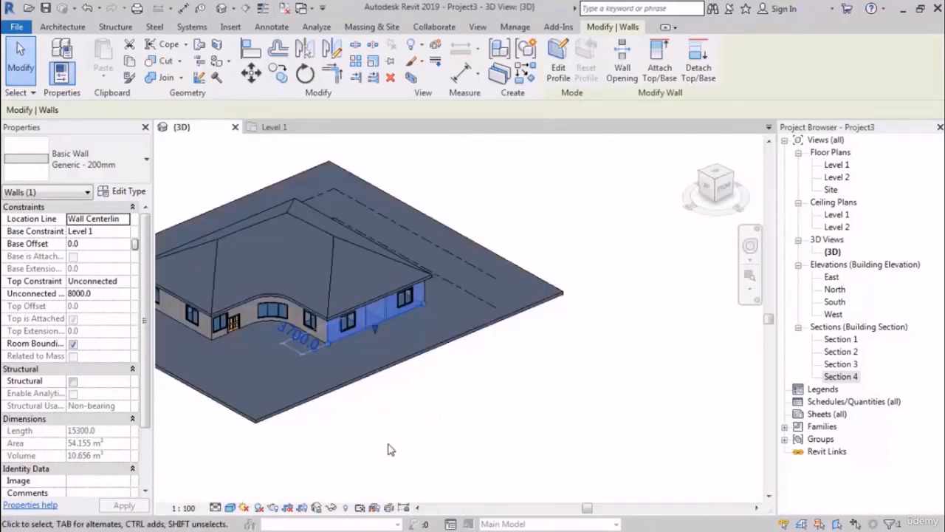
{"action": "scroll", "coordinate": [433, 377], "scroll_direction": "down", "scroll_amount": 2}
{"action": "middle_click_drag", "start_coordinate": [414, 335], "coordinate": [490, 309]}
{"action": "left_click", "coordinate": [593, 240]}
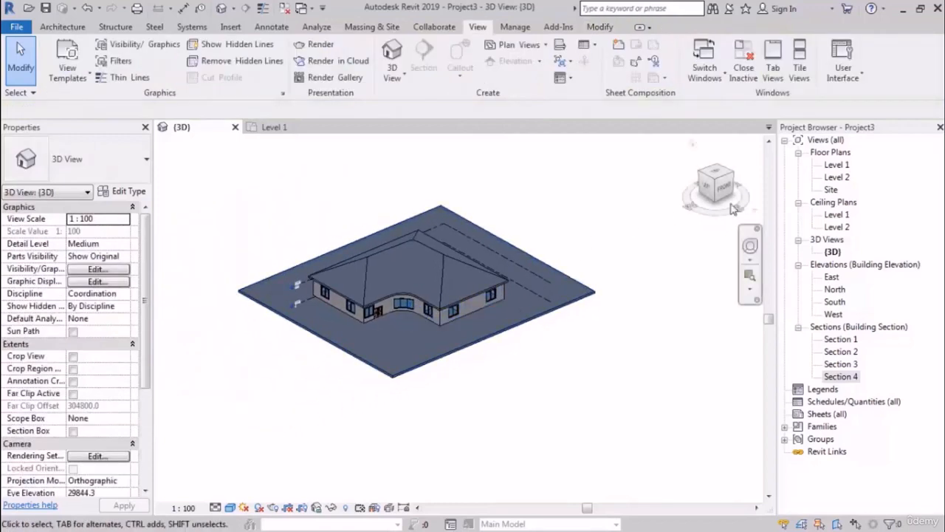
Open the Level 1 and Level 2 floor plans, Level 1 ceiling plan, 3D view and the East, North, South and West elevations
{"action": "double_click", "coordinate": [837, 165]}
{"action": "double_click", "coordinate": [838, 177]}
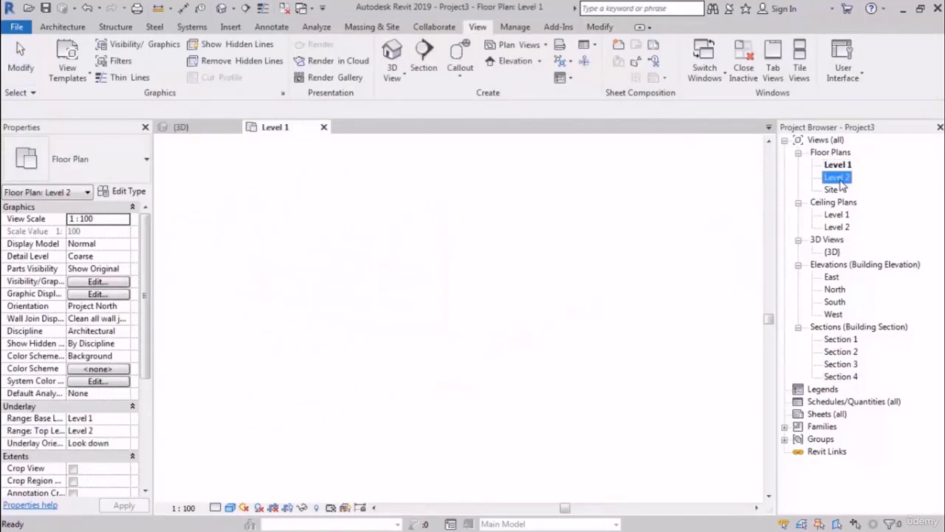
{"action": "double_click", "coordinate": [837, 214]}
{"action": "double_click", "coordinate": [832, 252]}
{"action": "double_click", "coordinate": [831, 277]}
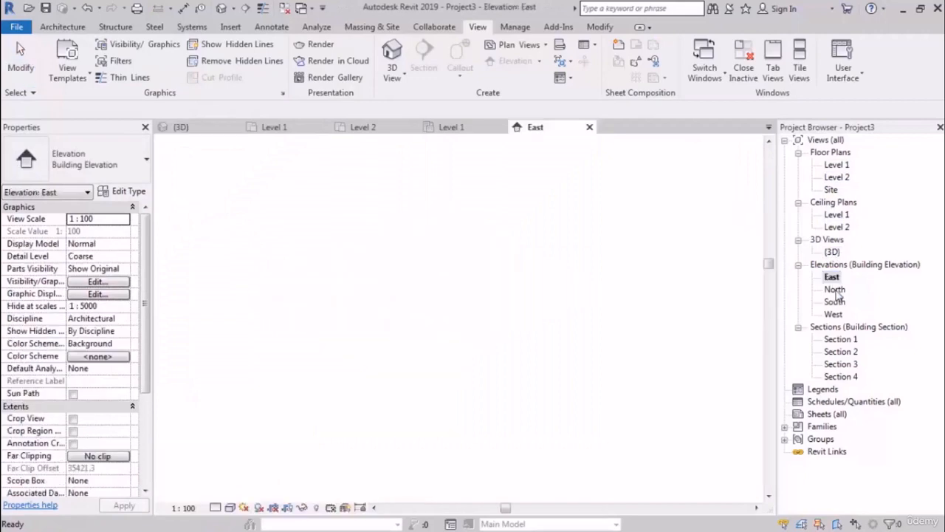
{"action": "double_click", "coordinate": [835, 289]}
{"action": "double_click", "coordinate": [835, 301]}
{"action": "double_click", "coordinate": [833, 313]}
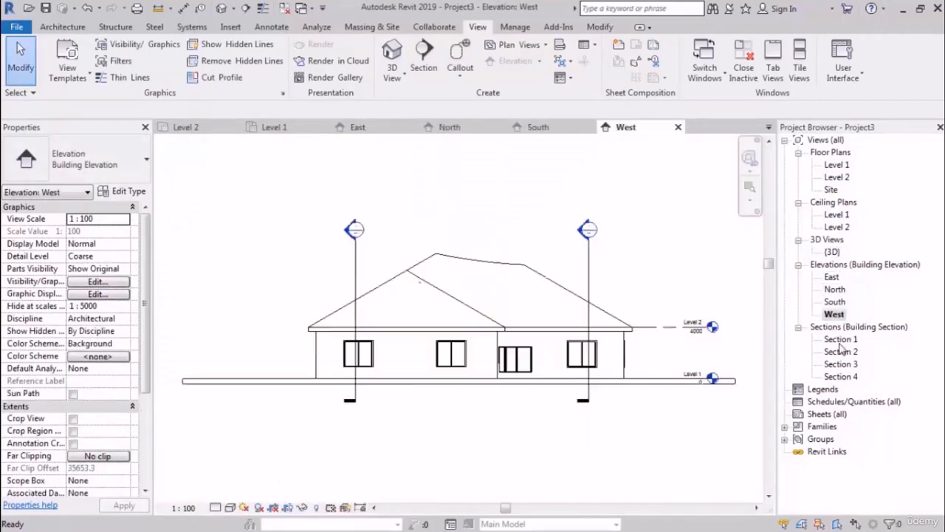
Open the Section 3, Section 4, Section 1 and Section 2 views and check the list of open views
{"action": "double_click", "coordinate": [847, 364]}
{"action": "double_click", "coordinate": [848, 378]}
{"action": "double_click", "coordinate": [846, 341]}
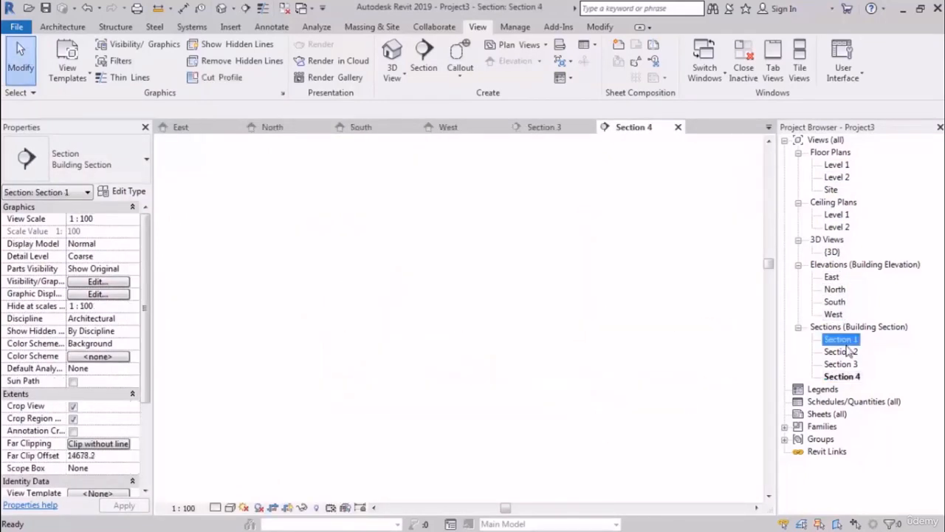
{"action": "double_click", "coordinate": [842, 351]}
{"action": "left_click", "coordinate": [768, 127]}
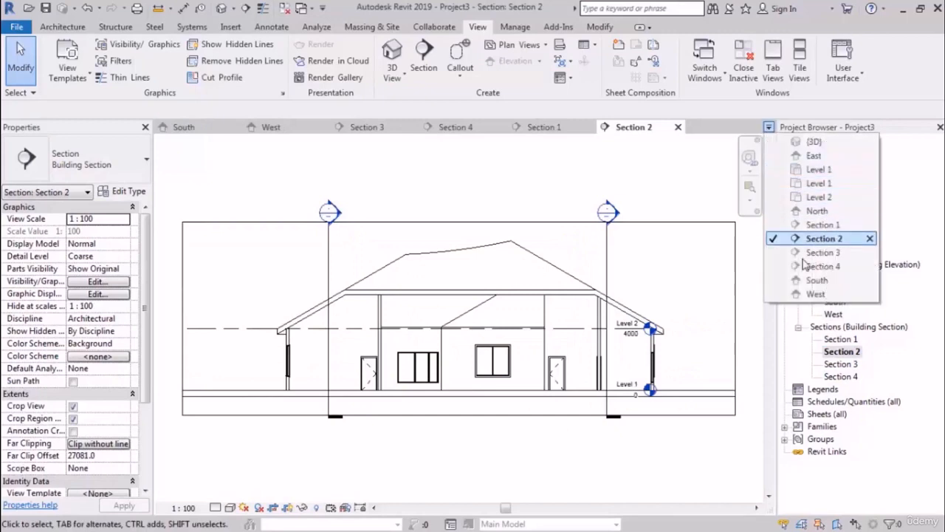
{"action": "left_click", "coordinate": [718, 184]}
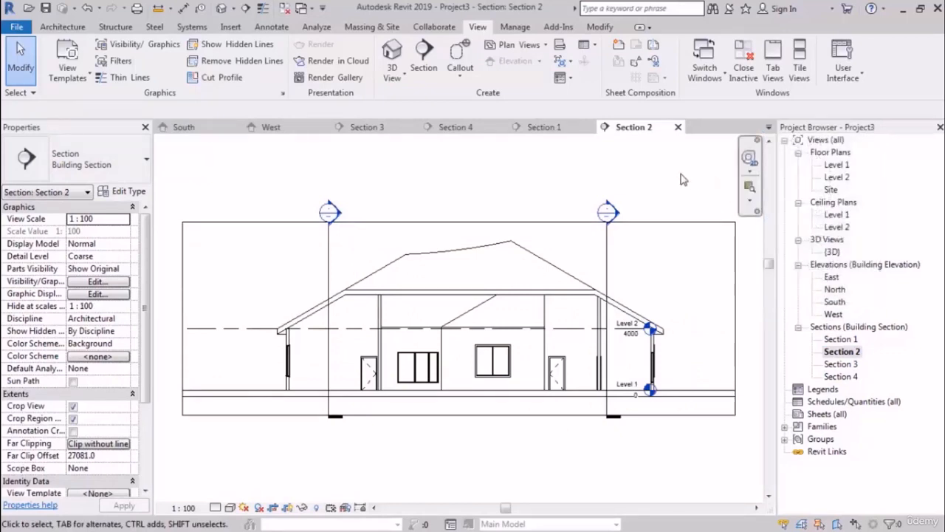
Tile all open views and switch them back to tabs with Section 2 active
{"action": "key", "text": "w"}
{"action": "key", "text": "t"}
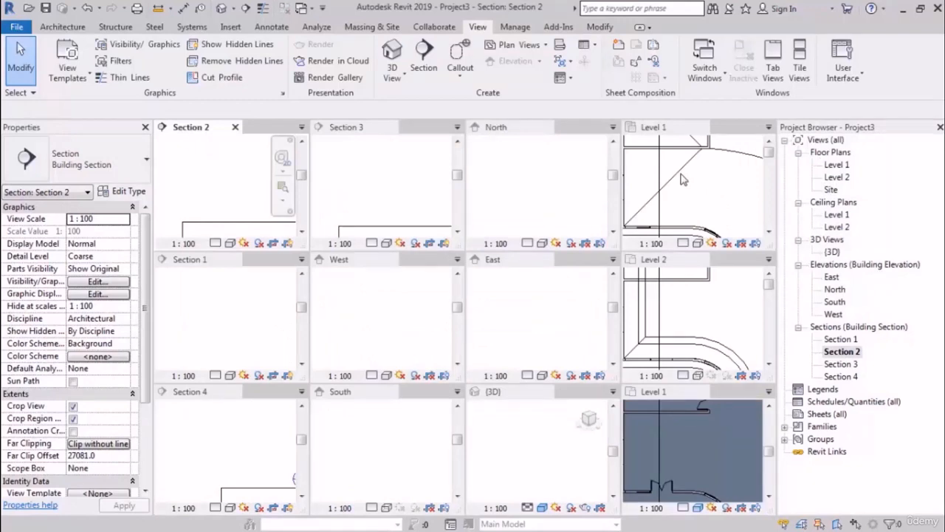
{"action": "key", "text": "t"}
{"action": "key", "text": "w"}
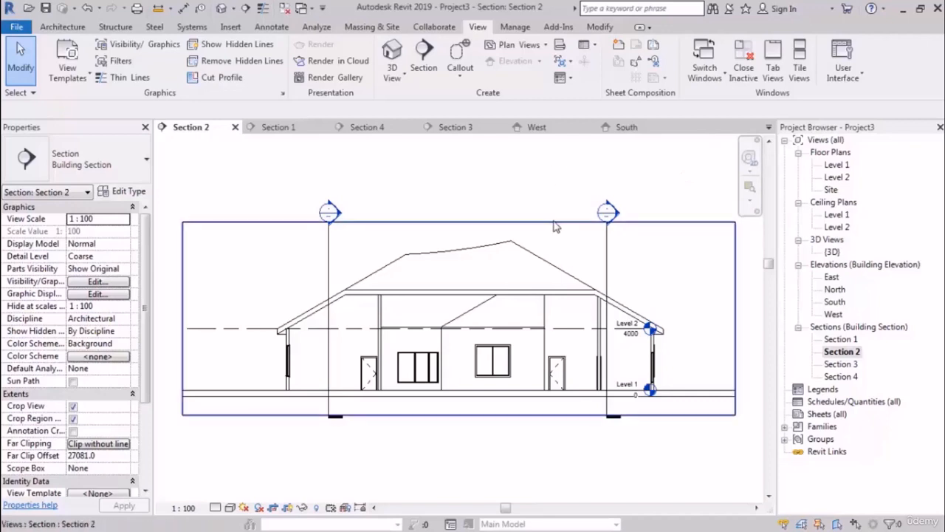
Bring the Level 1 floor plan to the front and show the whole plan
{"action": "double_click", "coordinate": [837, 165]}
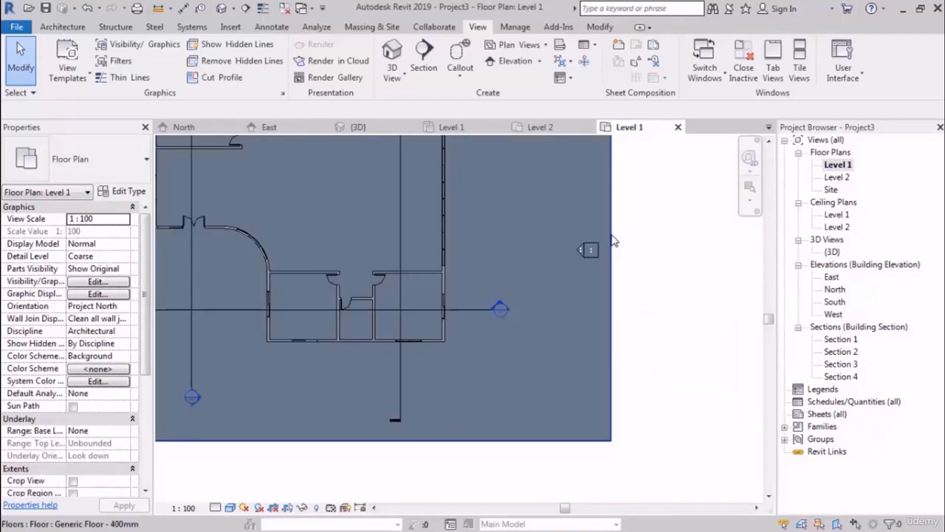
{"action": "scroll", "coordinate": [590, 311], "scroll_direction": "down", "scroll_amount": 4}
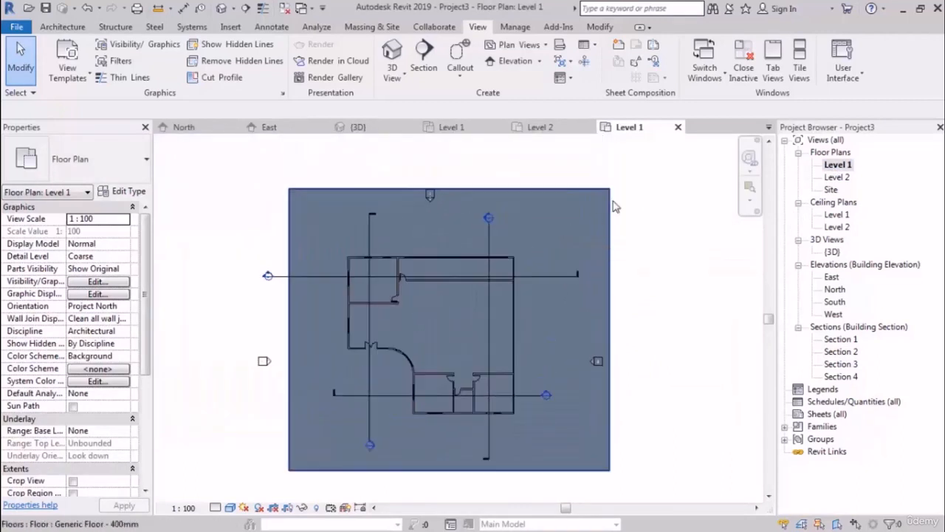
Close all inactive views so only the Level 1 floor plan stays open, and open the default 3D view
{"action": "middle_click_drag", "start_coordinate": [704, 271], "coordinate": [715, 250]}
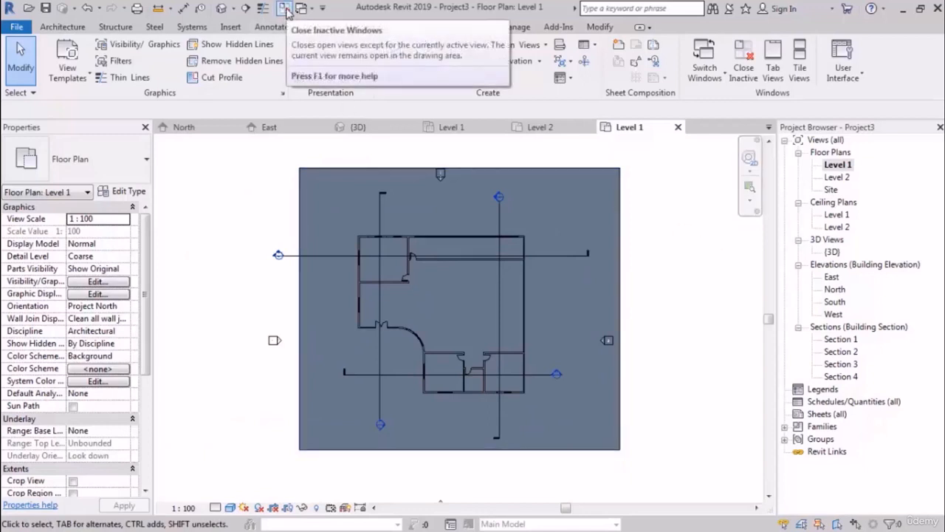
{"action": "left_click", "coordinate": [287, 11]}
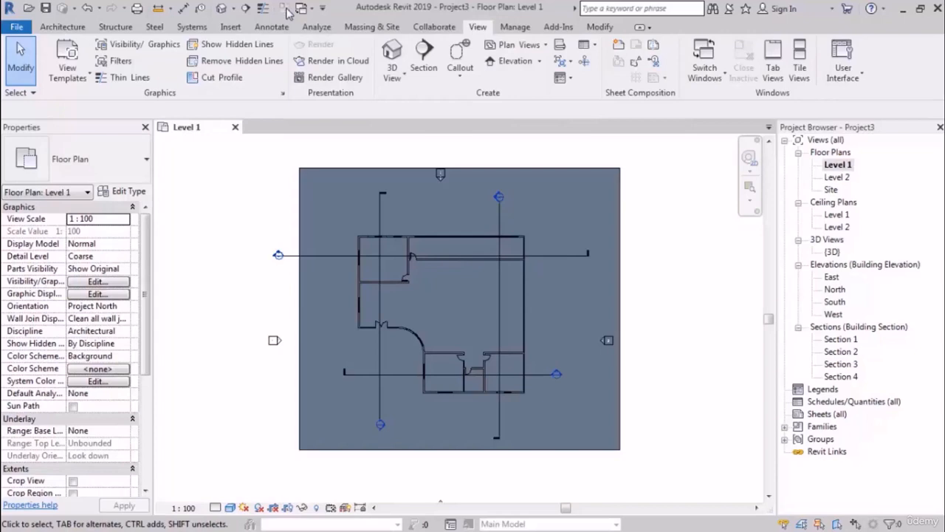
{"action": "left_click", "coordinate": [221, 9]}
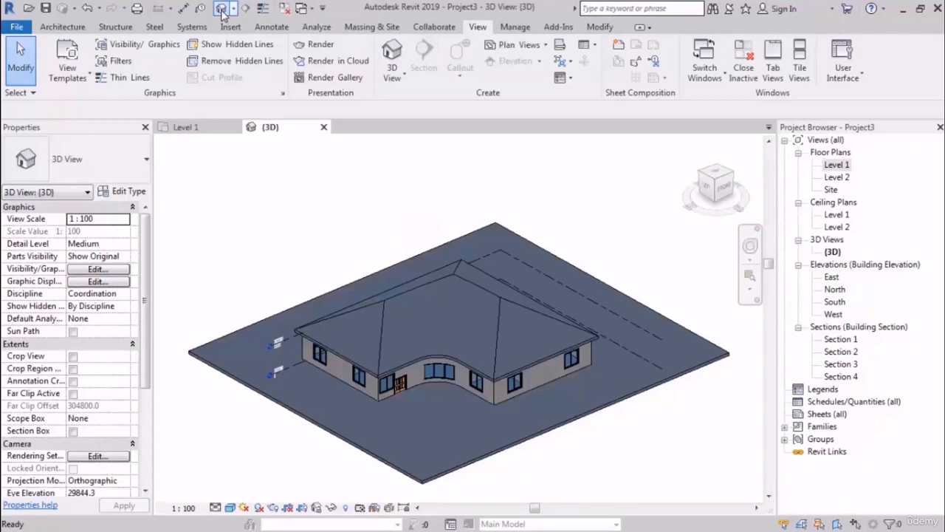
Tile the 3D view and the Level 1 floor plan side by side and zoom both to fit
{"action": "key", "text": "w"}
{"action": "key", "text": "t"}
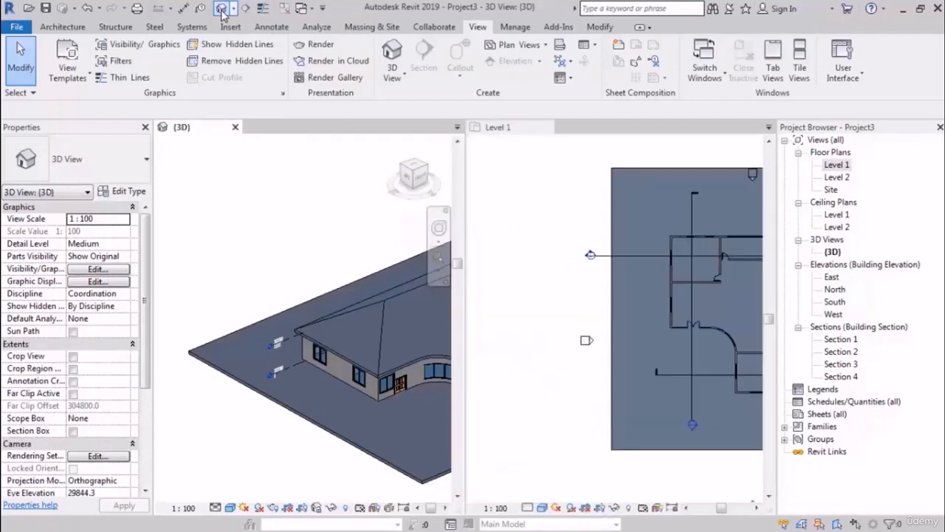
{"action": "key", "text": "z"}
{"action": "key", "text": "a"}
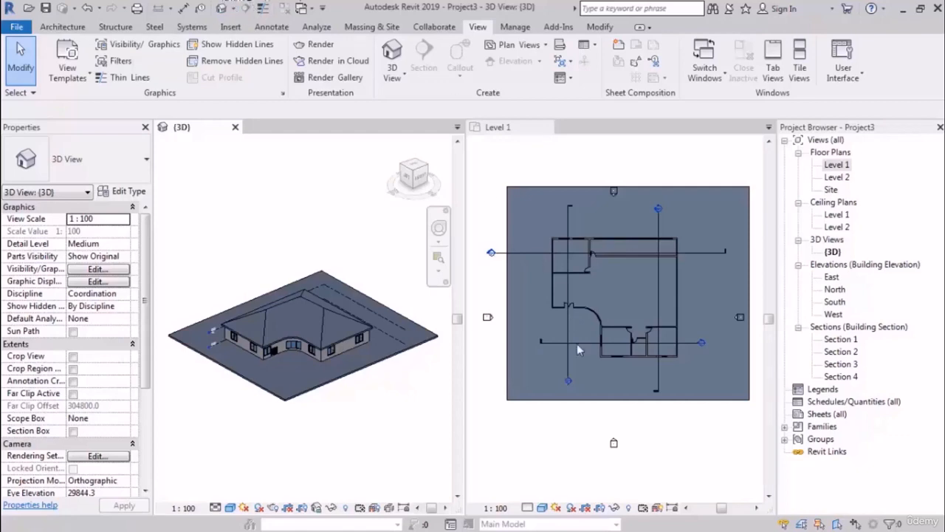
Select the double entrance door in the Level 1 plan and examine it in the 3D view
{"action": "left_click", "coordinate": [612, 370]}
{"action": "scroll", "coordinate": [612, 370], "scroll_direction": "up", "scroll_amount": 3}
{"action": "scroll", "coordinate": [528, 230], "scroll_direction": "up", "scroll_amount": 6}
{"action": "middle_click_drag", "start_coordinate": [526, 237], "coordinate": [670, 296]}
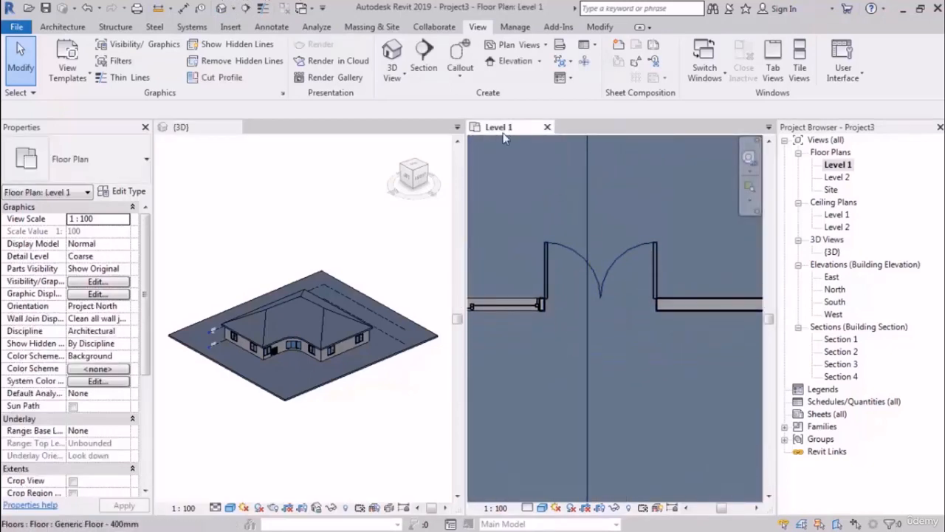
{"action": "left_click", "coordinate": [577, 262]}
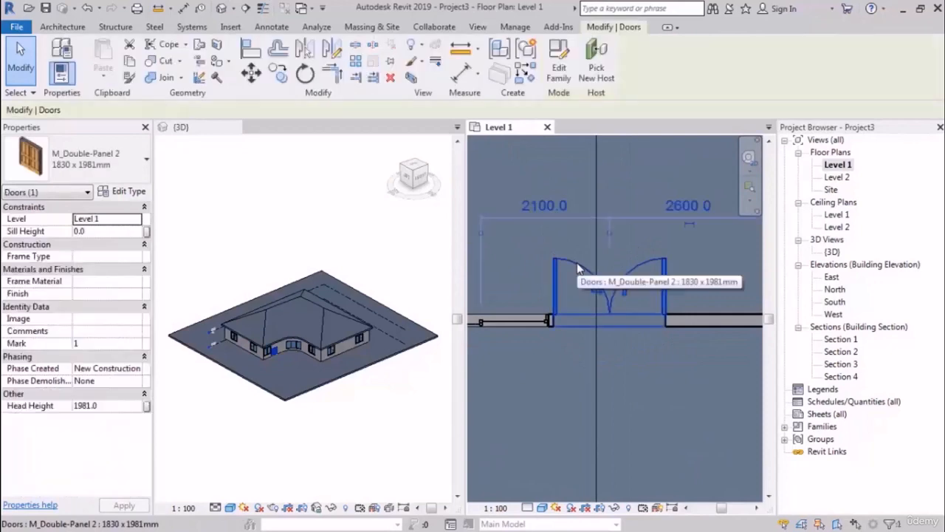
{"action": "left_click", "coordinate": [301, 157]}
{"action": "scroll", "coordinate": [255, 362], "scroll_direction": "up", "scroll_amount": 8}
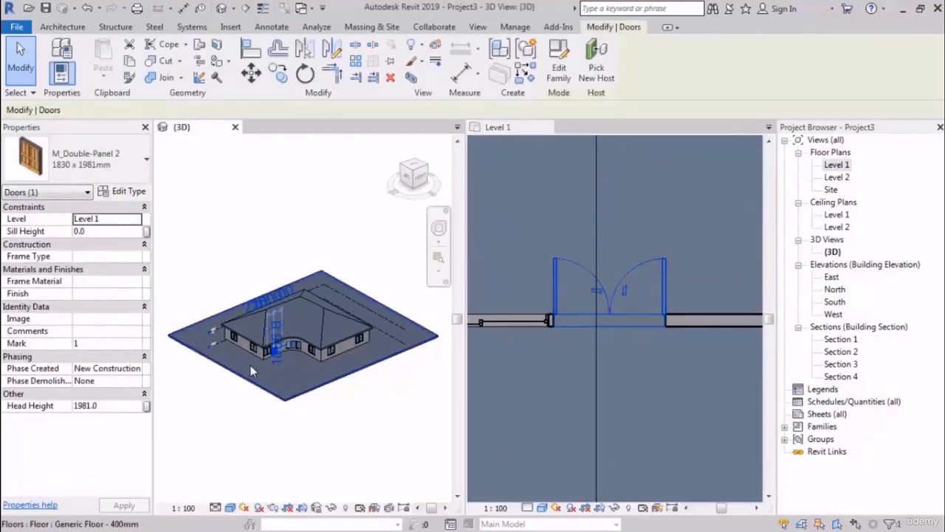
{"action": "middle_click_drag", "start_coordinate": [347, 377], "coordinate": [340, 361], "text": "shift"}
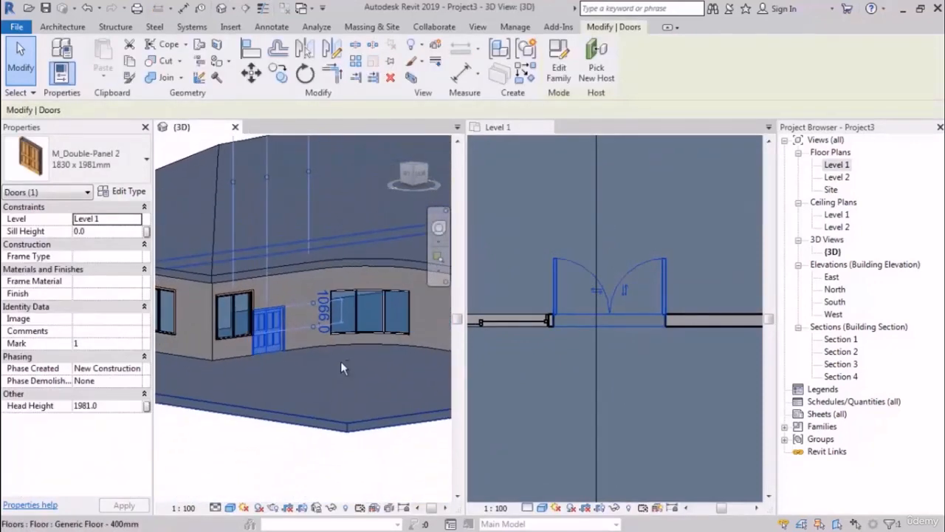
{"action": "scroll", "coordinate": [340, 361], "scroll_direction": "down", "scroll_amount": 10}
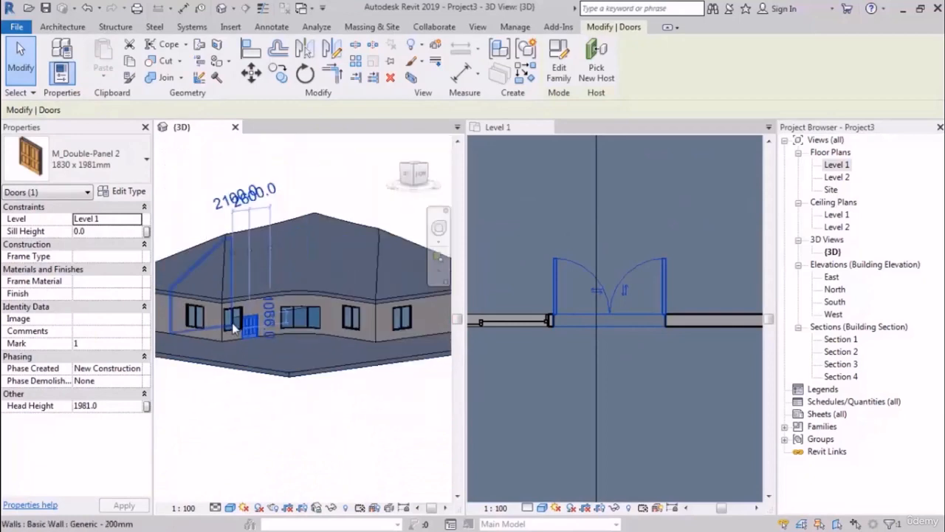
Select the long interior Generic - 200mm wall in the Level 1 plan and look for it in the 3D view
{"action": "left_click", "coordinate": [552, 334]}
{"action": "scroll", "coordinate": [562, 330], "scroll_direction": "down", "scroll_amount": 6}
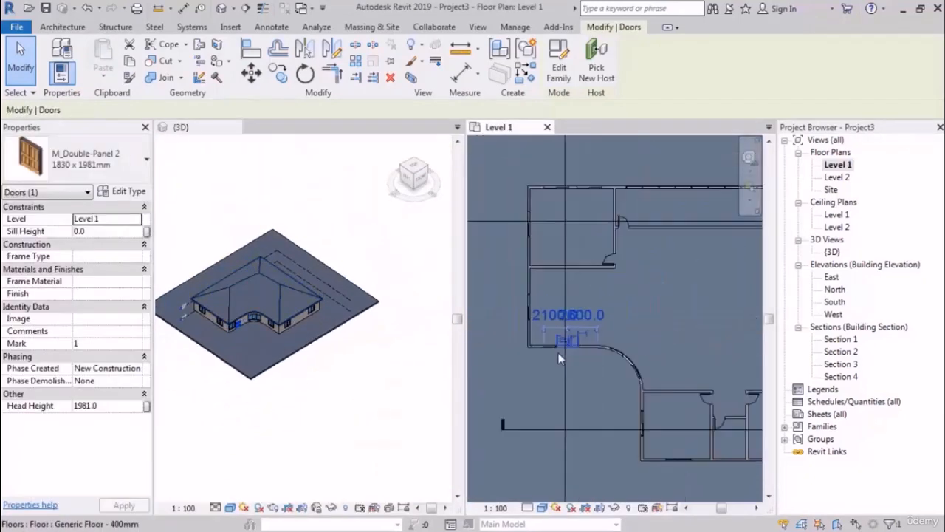
{"action": "left_click", "coordinate": [572, 188]}
{"action": "scroll", "coordinate": [604, 305], "scroll_direction": "up", "scroll_amount": 6}
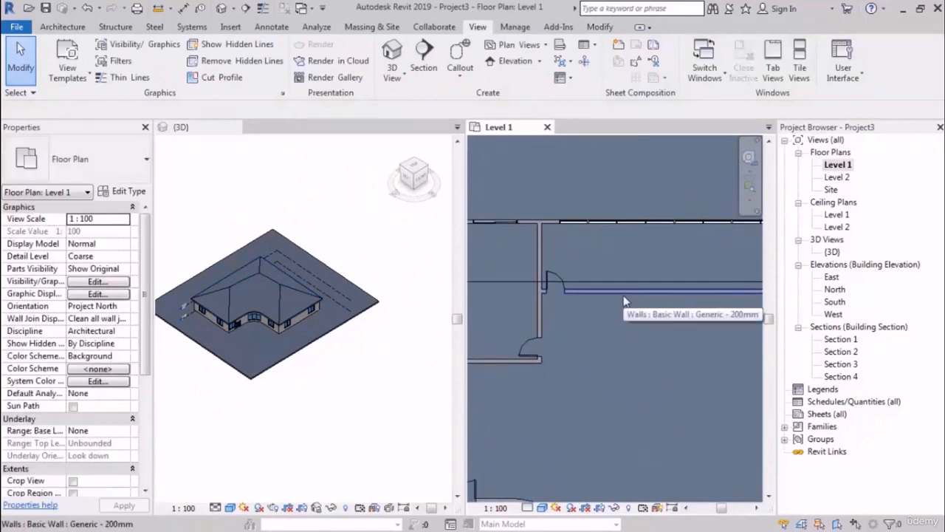
{"action": "left_click", "coordinate": [624, 301]}
{"action": "scroll", "coordinate": [214, 306], "scroll_direction": "up", "scroll_amount": 2}
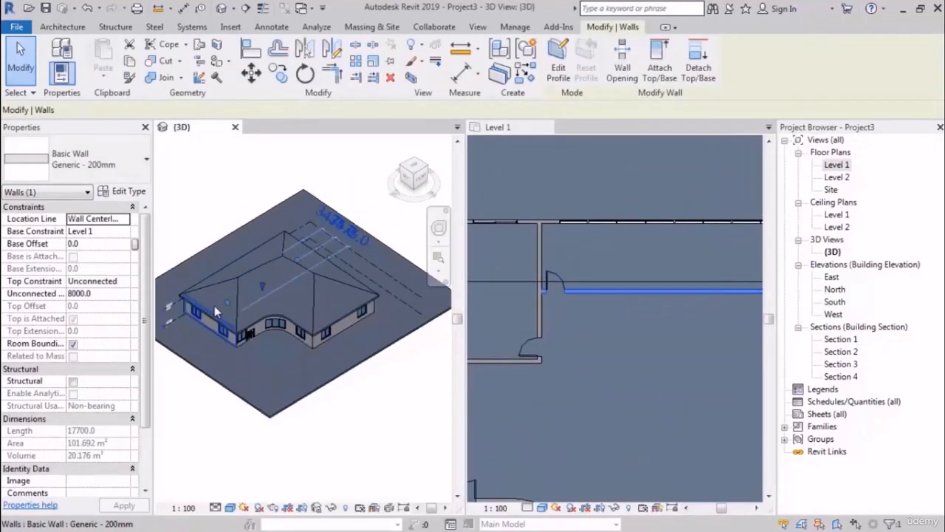
{"action": "middle_click_drag", "start_coordinate": [214, 306], "coordinate": [379, 319], "text": "shift"}
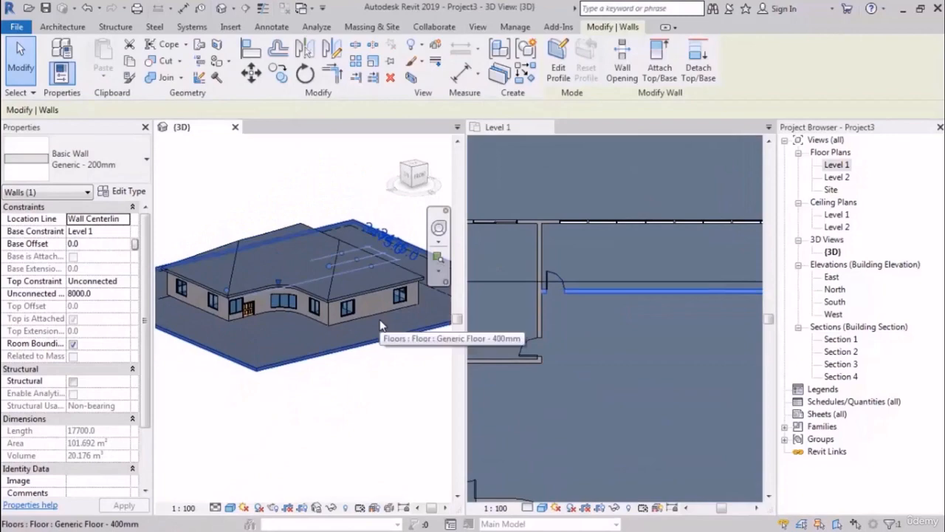
Set the 3D view to Wireframe and examine the selected interior wall
{"action": "key", "text": "w"}
{"action": "key", "text": "f"}
{"action": "scroll", "coordinate": [359, 256], "scroll_direction": "up", "scroll_amount": 3}
{"action": "mouse_move", "coordinate": [359, 256]}
{"action": "middle_mouse_down", "text": "shift"}
{"action": "mouse_move", "coordinate": [376, 320]}
{"action": "mouse_move", "coordinate": [390, 305]}
{"action": "mouse_move", "coordinate": [305, 295]}
{"action": "middle_mouse_up", "text": "shift"}
{"action": "scroll", "coordinate": [338, 302], "scroll_direction": "down", "scroll_amount": 3}
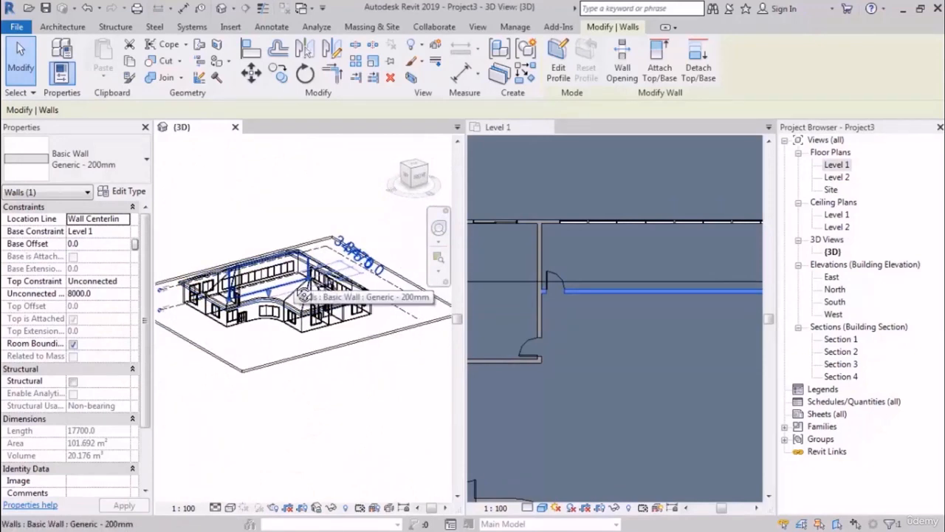
Switch the tiled views back to tabs, clear the wall selection and center the house in the 3D view
{"action": "key", "text": "t"}
{"action": "key", "text": "w"}
{"action": "left_click", "coordinate": [488, 236]}
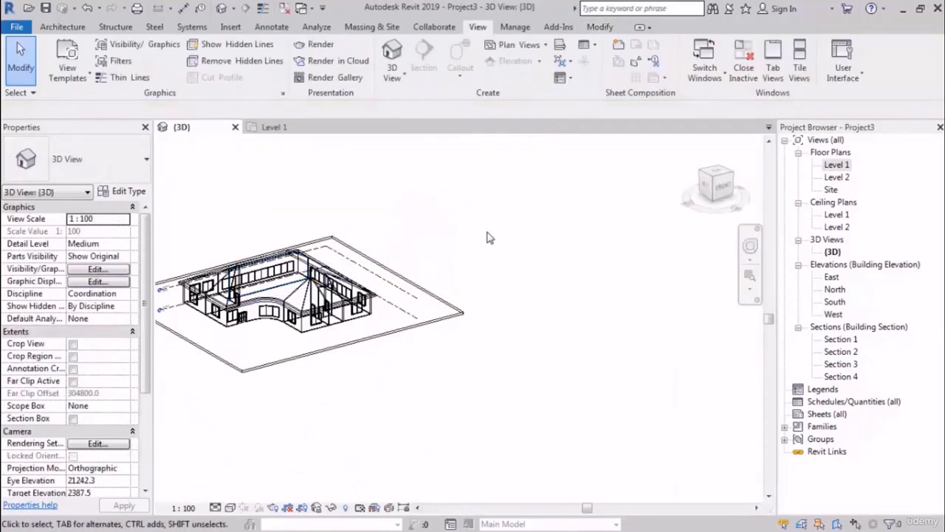
{"action": "middle_click_drag", "start_coordinate": [440, 280], "coordinate": [599, 288]}
{"action": "scroll", "coordinate": [484, 244], "scroll_direction": "up", "scroll_amount": 3}
{"action": "middle_click_drag", "start_coordinate": [484, 244], "coordinate": [505, 260], "text": "shift"}
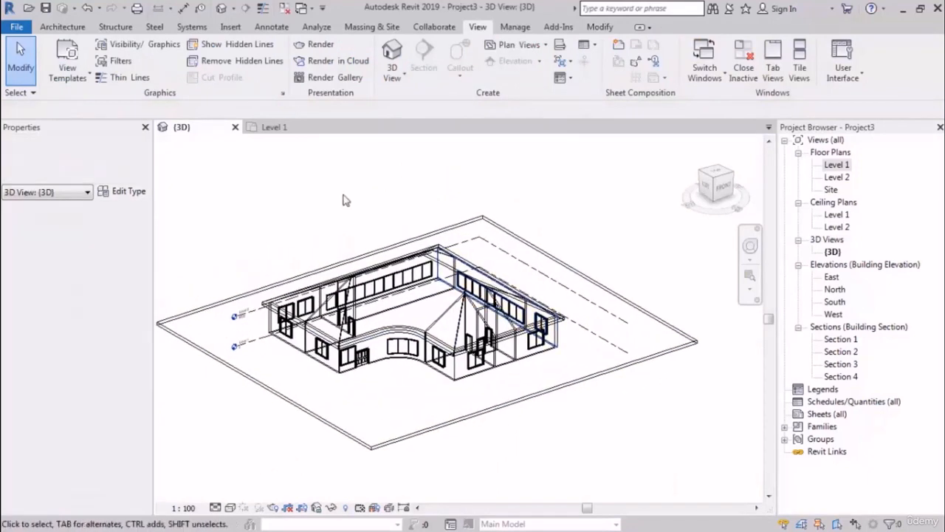
Select the upper M_Sliding with Trim window on the west wall in the Level 1 plan and open the 3D view
{"action": "left_click", "coordinate": [295, 127]}
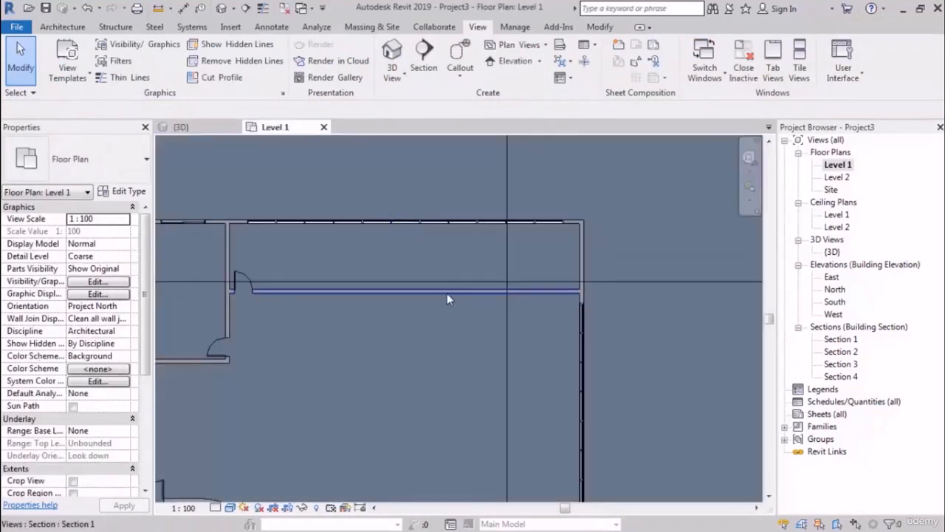
{"action": "scroll", "coordinate": [478, 270], "scroll_direction": "down", "scroll_amount": 5}
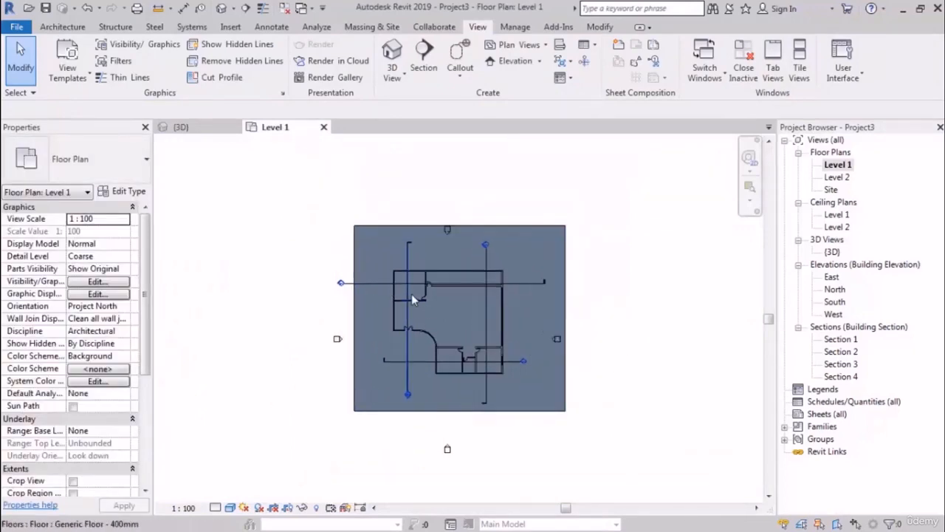
{"action": "scroll", "coordinate": [410, 292], "scroll_direction": "up", "scroll_amount": 6}
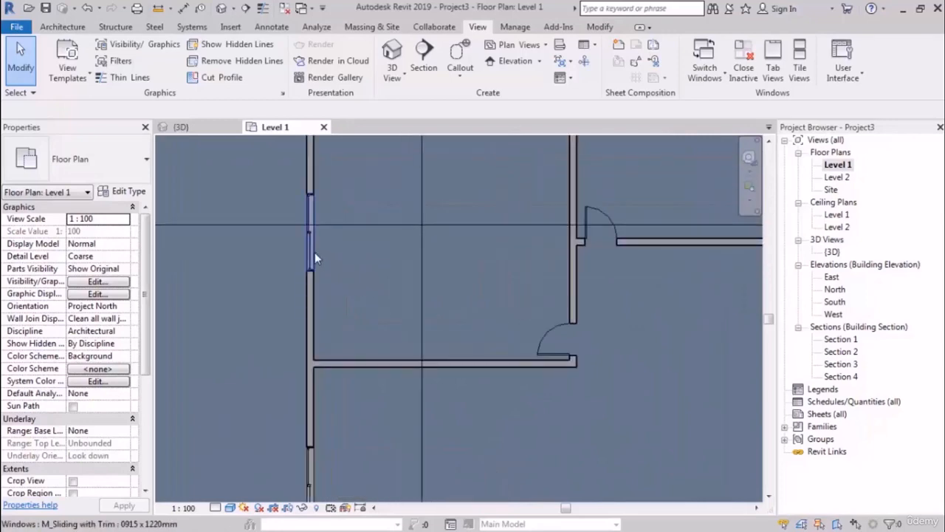
{"action": "left_click", "coordinate": [314, 252]}
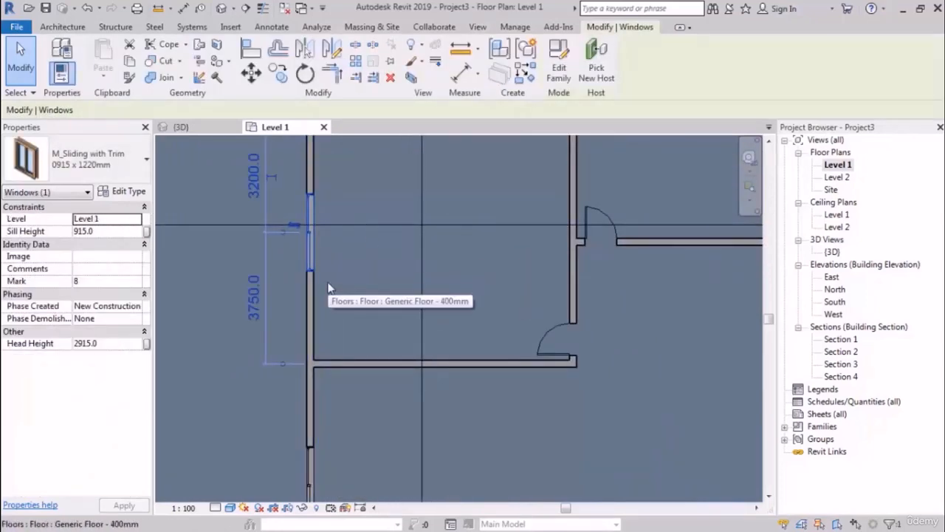
{"action": "double_click", "coordinate": [833, 253]}
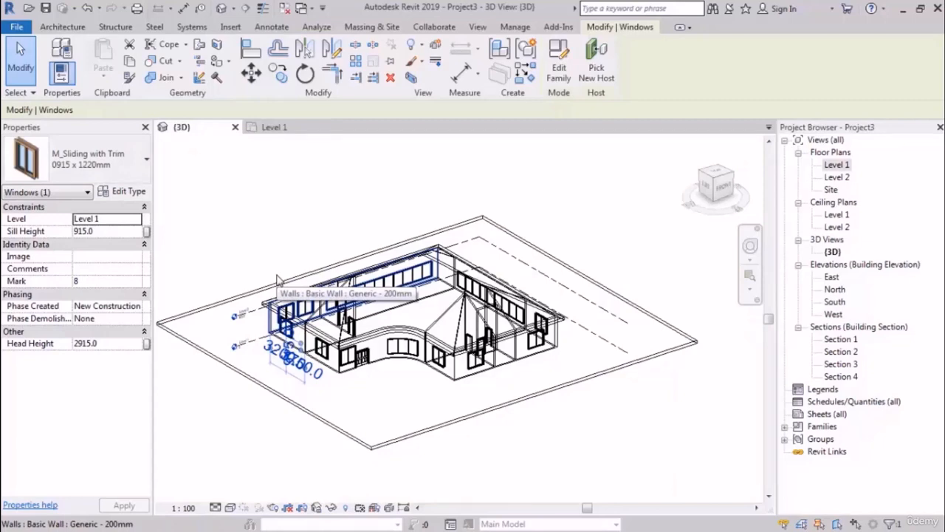
Set the 3D view to Hidden Line and examine the selected window from different angles
{"action": "key", "text": "h"}
{"action": "key", "text": "l"}
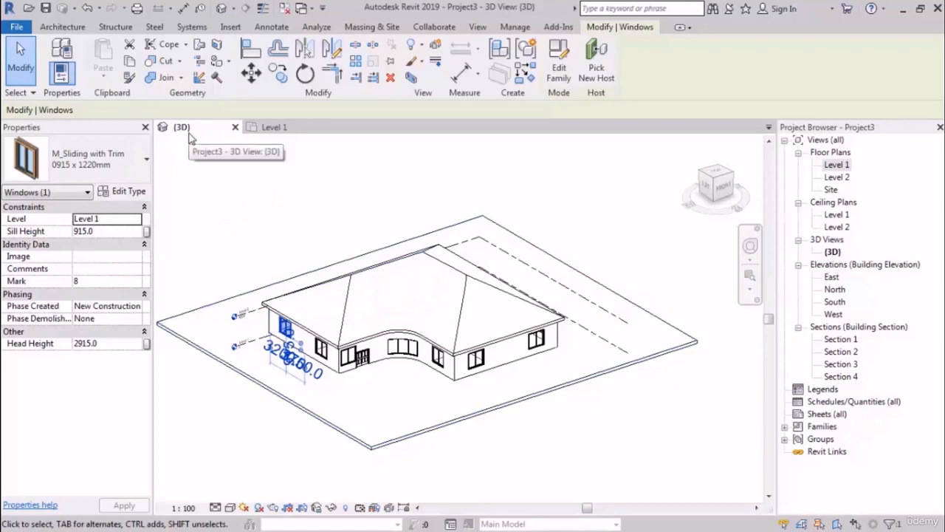
{"action": "scroll", "coordinate": [287, 348], "scroll_direction": "up", "scroll_amount": 3}
{"action": "middle_click_drag", "start_coordinate": [286, 371], "coordinate": [329, 358], "text": "shift"}
{"action": "scroll", "coordinate": [390, 365], "scroll_direction": "down", "scroll_amount": 3}
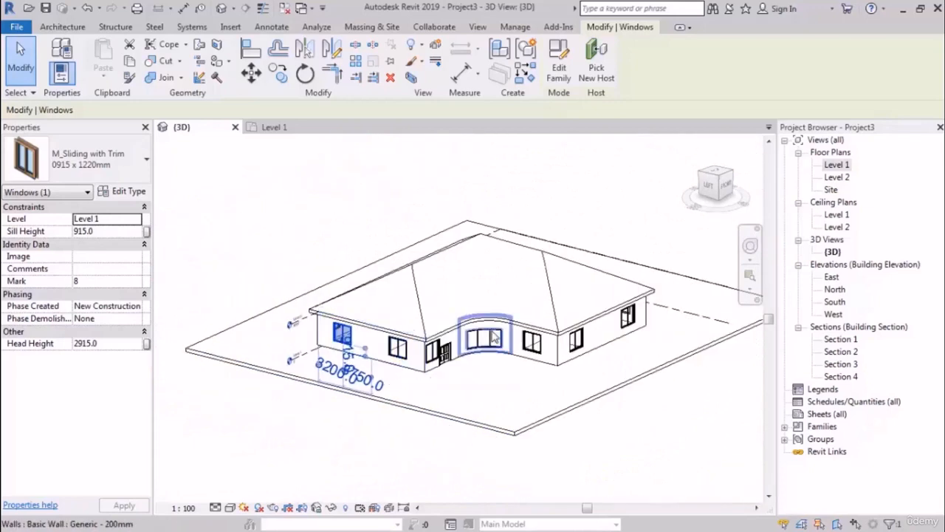
{"action": "middle_click_drag", "start_coordinate": [390, 365], "coordinate": [363, 390], "text": "shift"}
Return to the Level 1 plan, clear the window selection, select the west exterior wall and open the default 3D view
{"action": "left_click", "coordinate": [281, 129]}
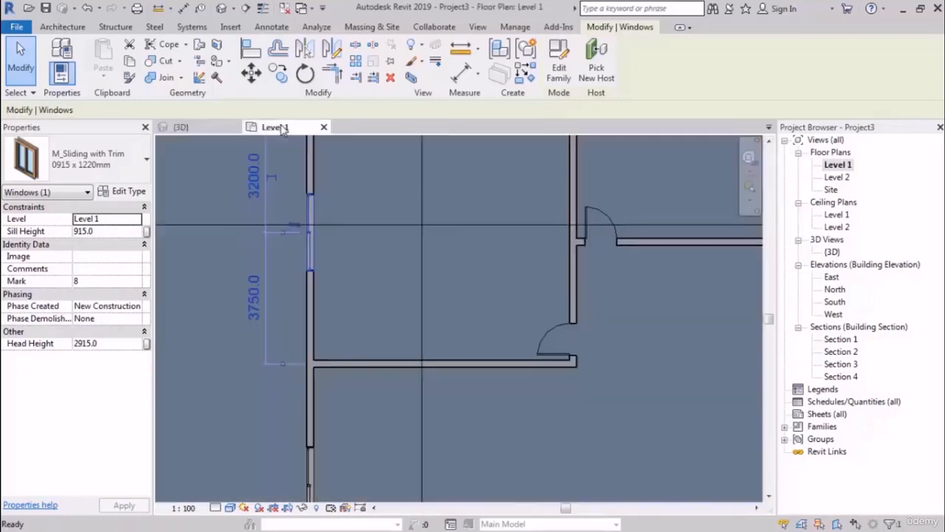
{"action": "scroll", "coordinate": [301, 195], "scroll_direction": "down", "scroll_amount": 5}
{"action": "key", "text": "Escape"}
{"action": "scroll", "coordinate": [425, 250], "scroll_direction": "up", "scroll_amount": 4}
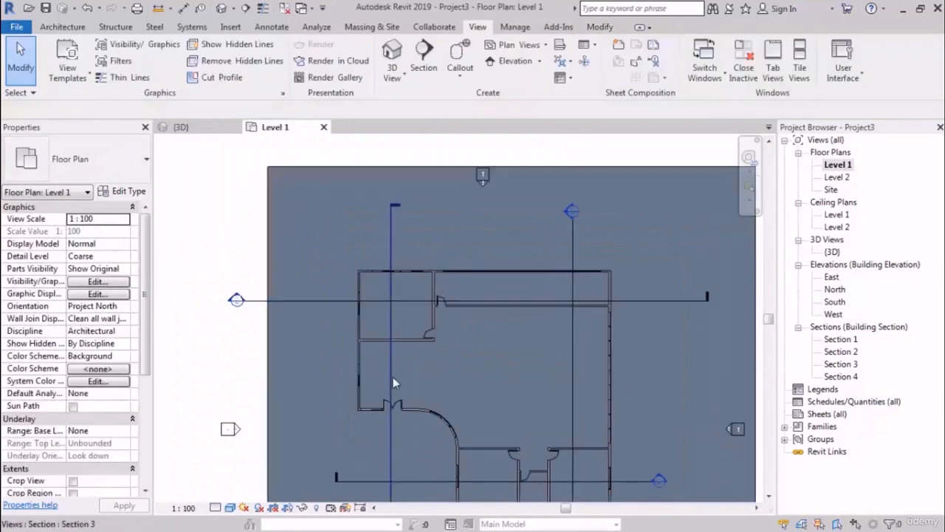
{"action": "scroll", "coordinate": [426, 250], "scroll_direction": "up", "scroll_amount": 1}
{"action": "middle_click_drag", "start_coordinate": [425, 324], "coordinate": [399, 199]}
{"action": "middle_click_drag", "start_coordinate": [397, 332], "coordinate": [472, 206]}
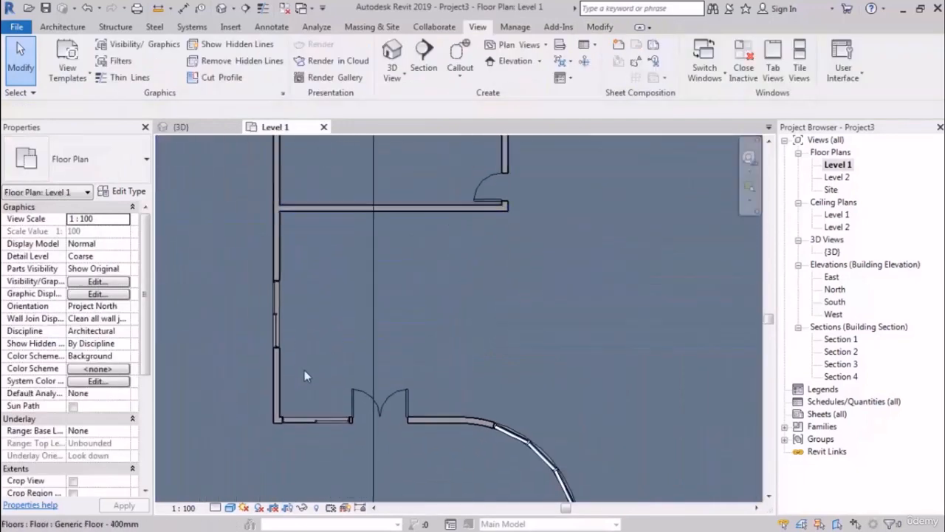
{"action": "left_click", "coordinate": [283, 381]}
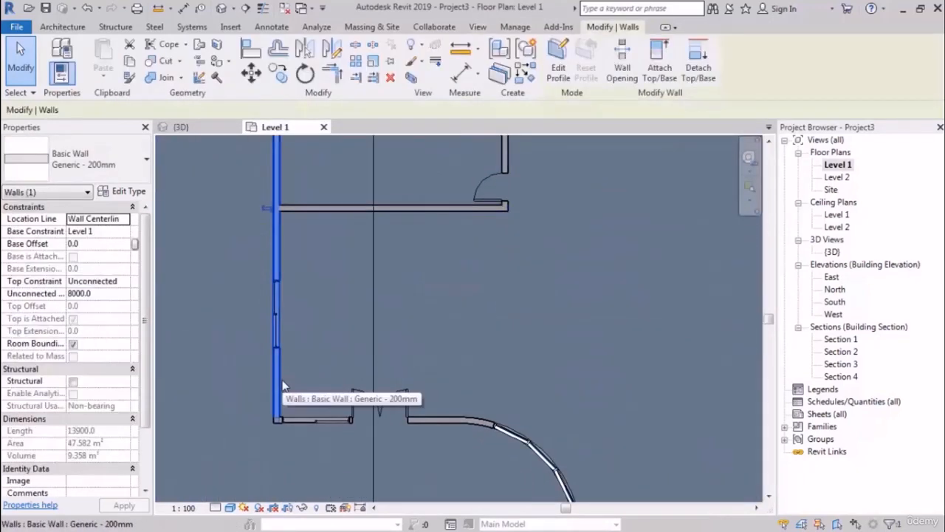
{"action": "left_click", "coordinate": [221, 9]}
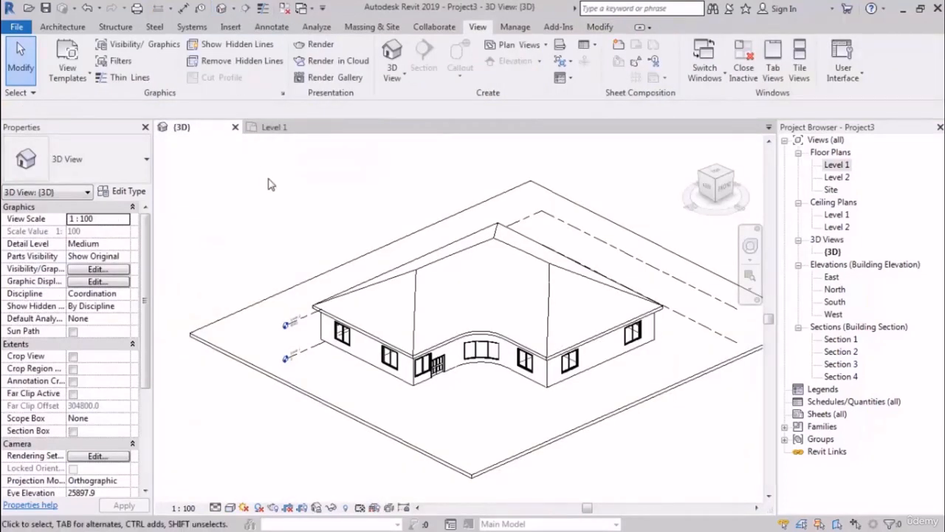
Reselect the west exterior wall in the Level 1 plan and switch to the already open 3D view
{"action": "left_click", "coordinate": [281, 129]}
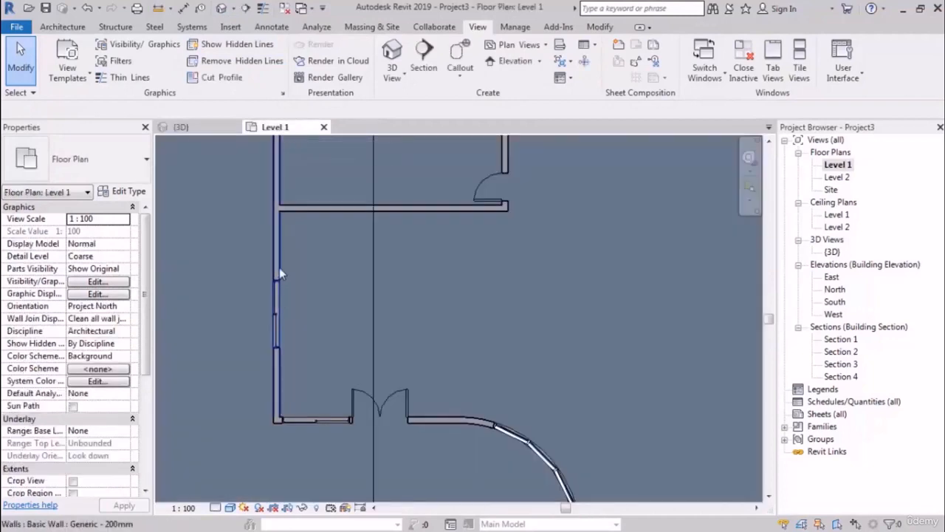
{"action": "left_click", "coordinate": [279, 269]}
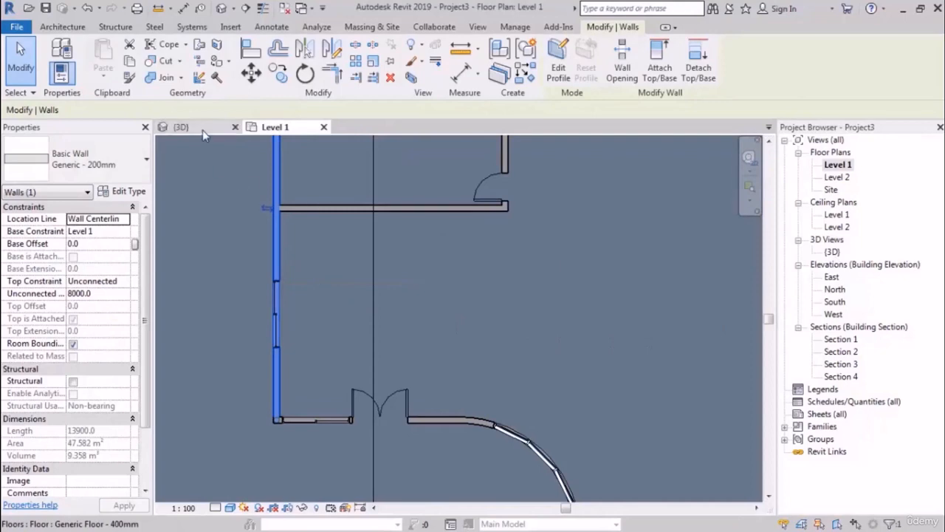
{"action": "left_click", "coordinate": [181, 127]}
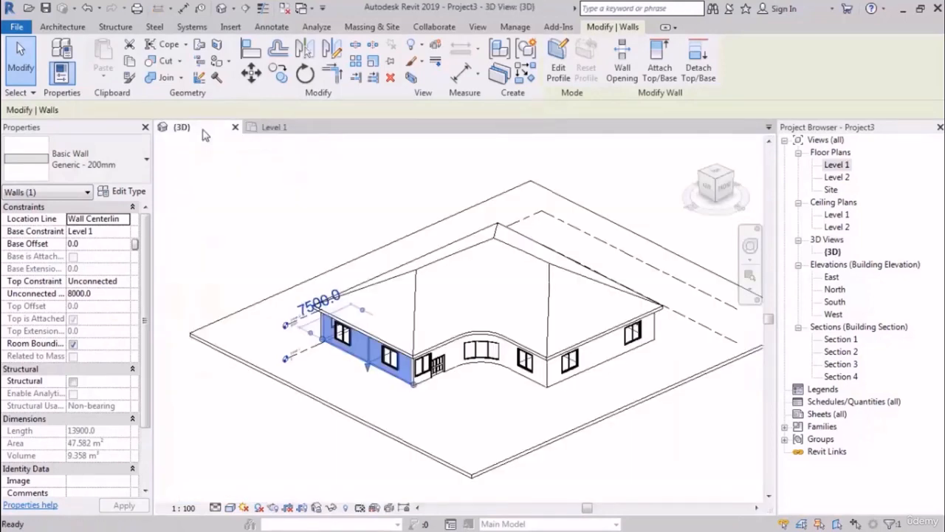
Go back to the Level 1 plan, reopen the default 3D view and orbit the house slightly
{"action": "left_click", "coordinate": [301, 128]}
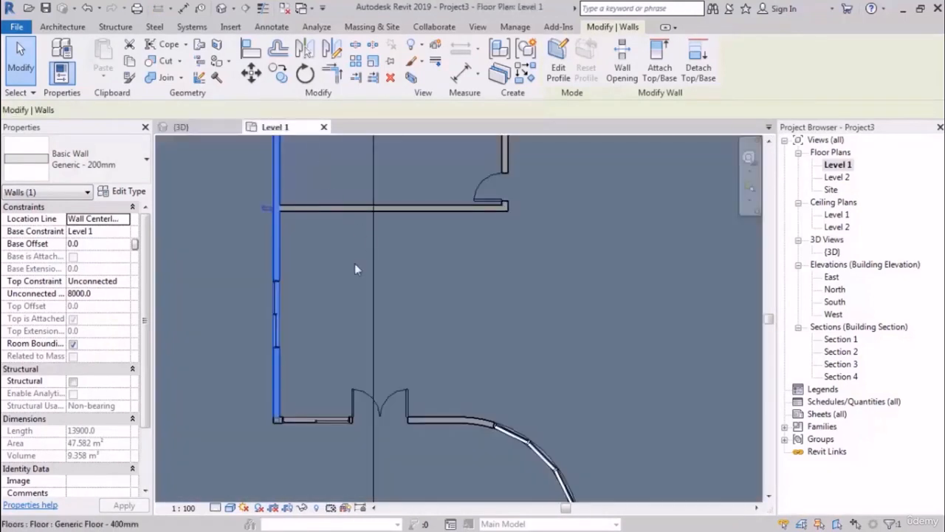
{"action": "left_click", "coordinate": [221, 9]}
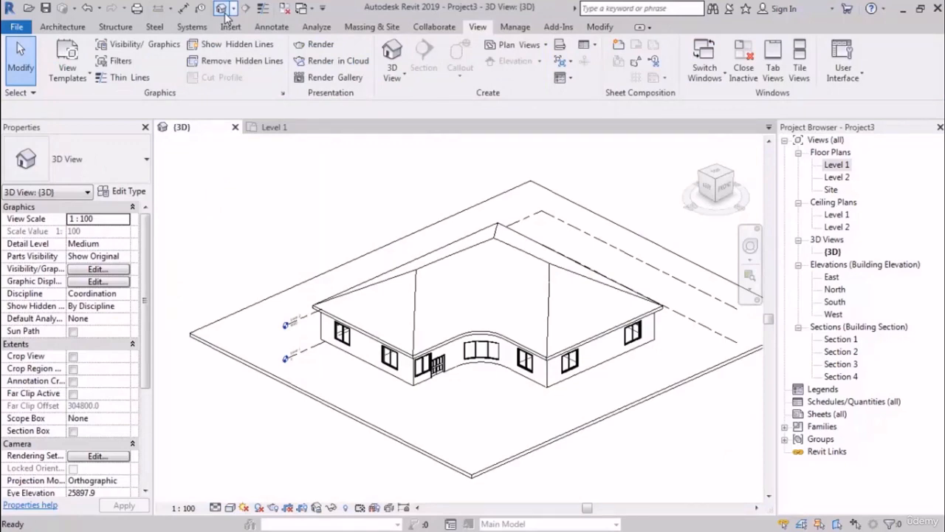
{"action": "middle_click_drag", "start_coordinate": [242, 212], "coordinate": [231, 189], "text": "shift"}
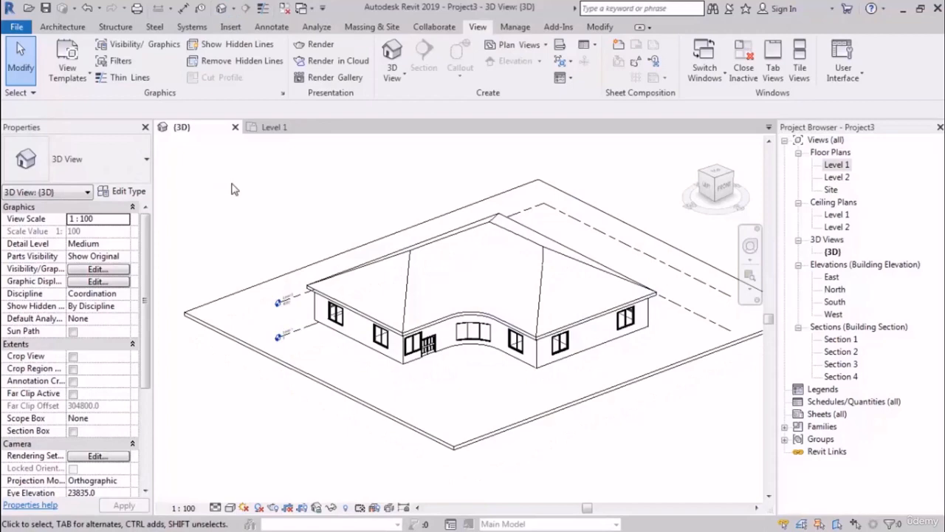
Reselect the west exterior wall in the 3D view twice using Select Previous, clearing the selection each time
{"action": "right_click", "coordinate": [231, 189]}
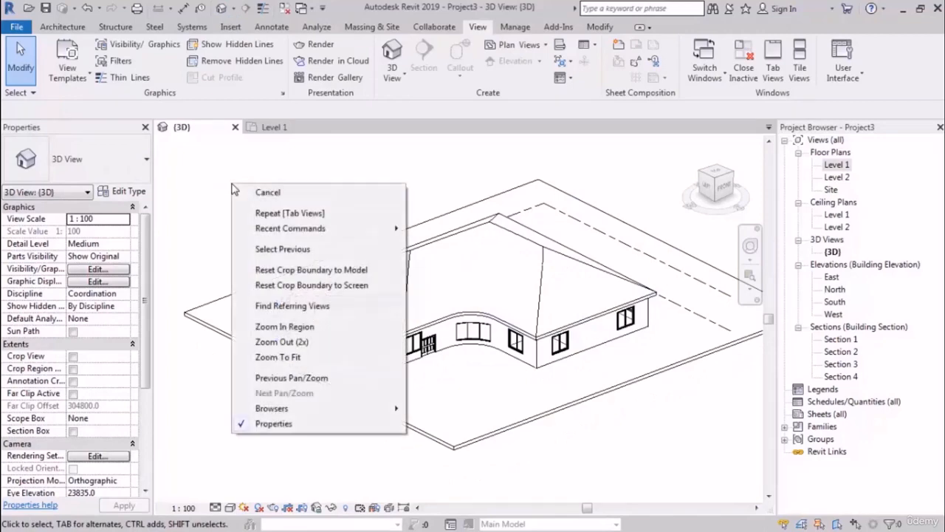
{"action": "left_click", "coordinate": [328, 252]}
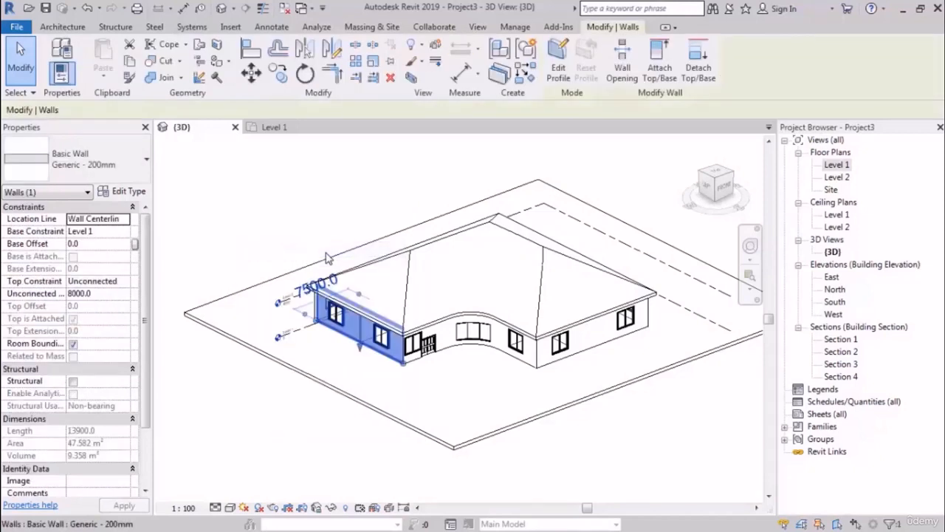
{"action": "left_click", "coordinate": [353, 199]}
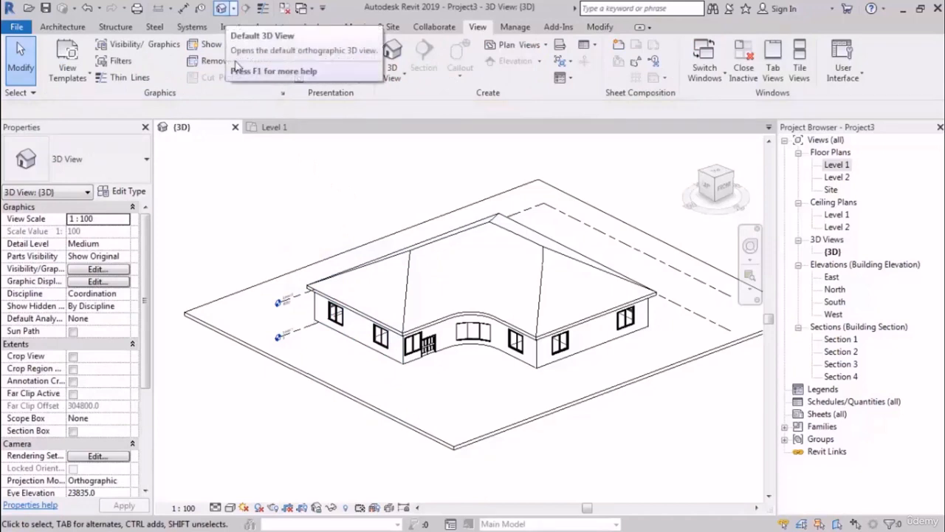
{"action": "right_click", "coordinate": [231, 209]}
{"action": "left_click", "coordinate": [328, 276]}
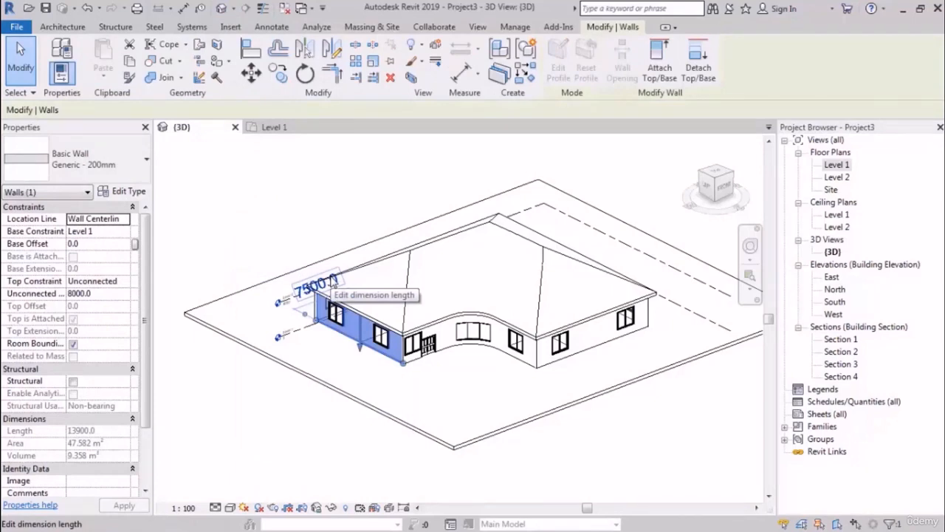
{"action": "left_click", "coordinate": [274, 207]}
{"action": "right_click", "coordinate": [234, 188]}
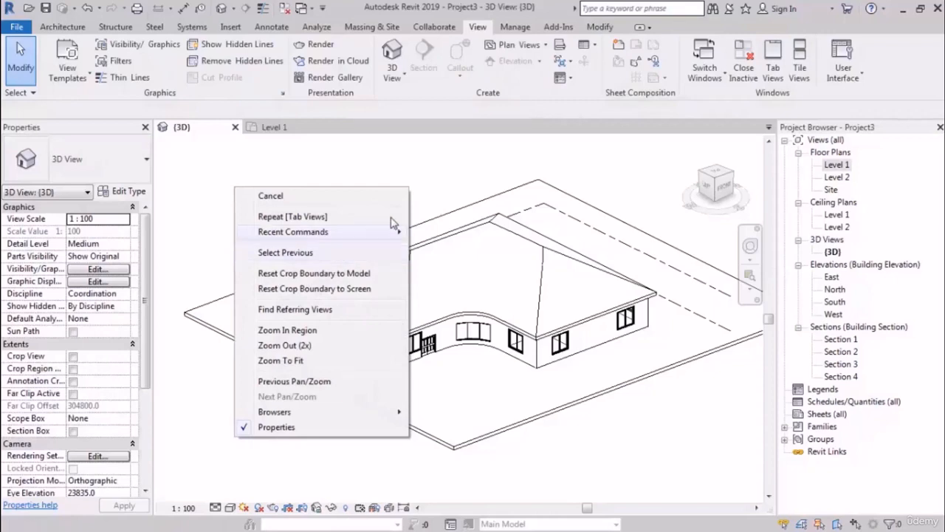
{"action": "left_click", "coordinate": [437, 172]}
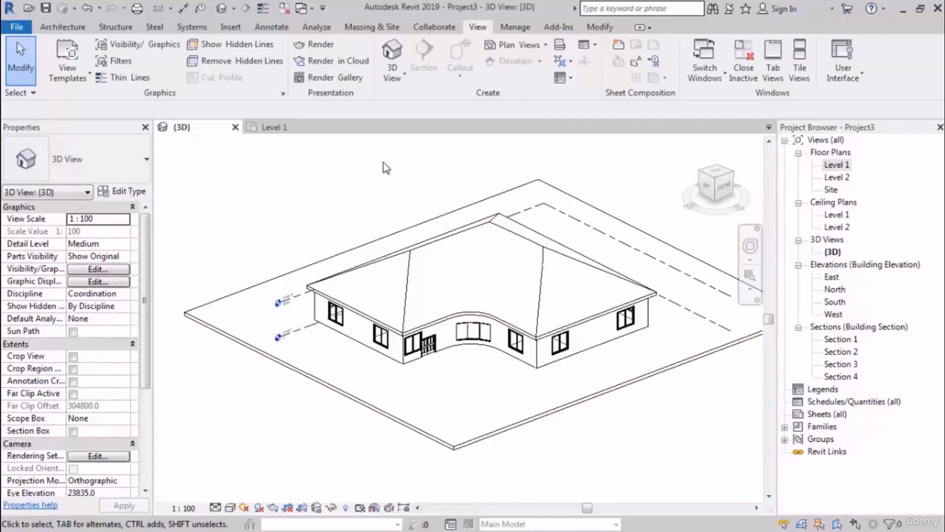
In the Level 1 plan, select the easternmost sliding window in the south wall and switch to the open 3D view
{"action": "left_click", "coordinate": [275, 127]}
{"action": "scroll", "coordinate": [347, 292], "scroll_direction": "down", "scroll_amount": 3}
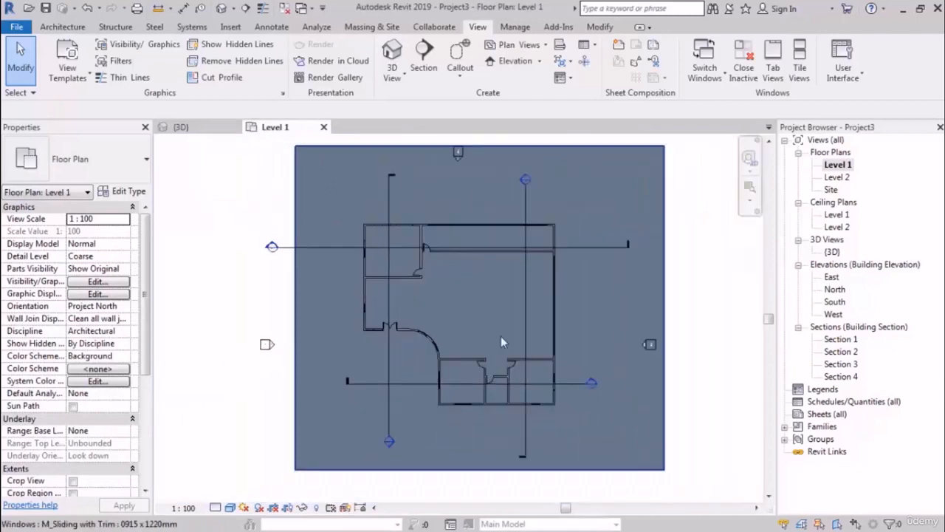
{"action": "left_click", "coordinate": [675, 378]}
{"action": "scroll", "coordinate": [491, 393], "scroll_direction": "up", "scroll_amount": 4}
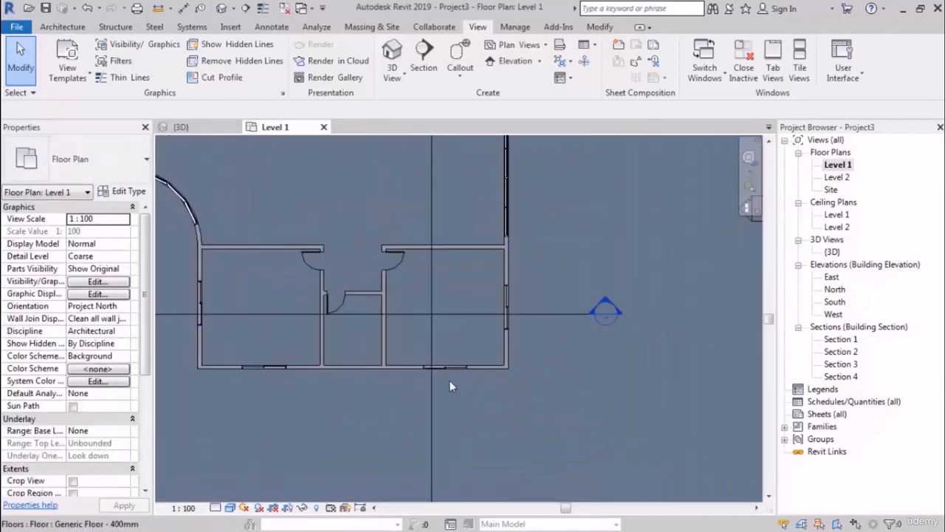
{"action": "left_click", "coordinate": [449, 368]}
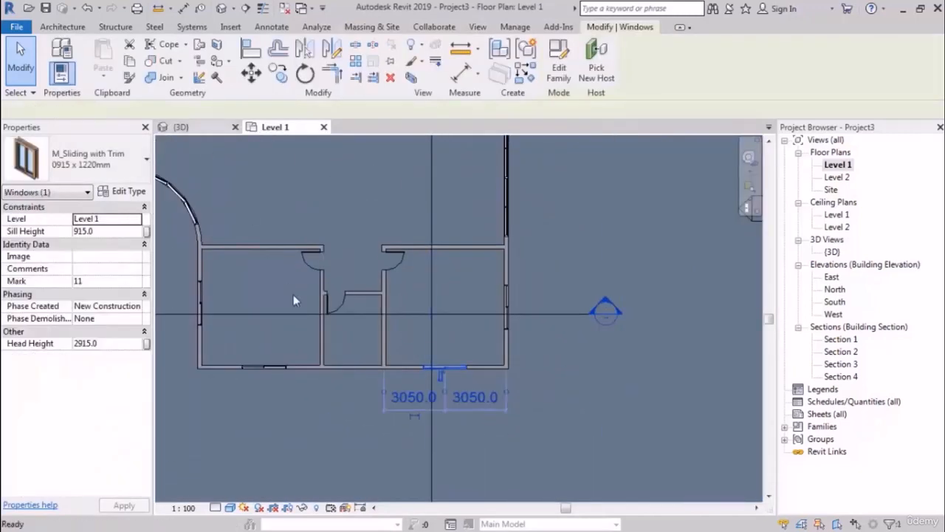
{"action": "left_click", "coordinate": [183, 127]}
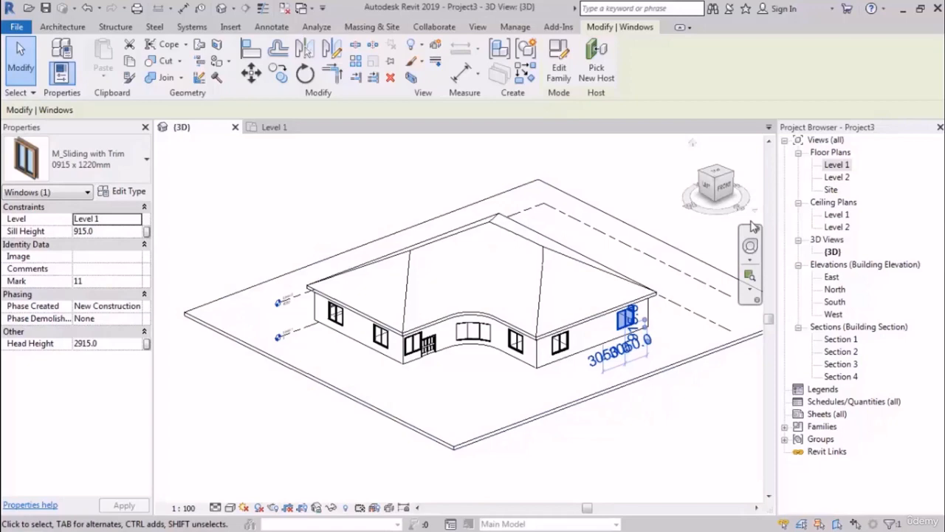
Use the ViewCube to focus the 3D view on the selected window and relate it to the whole house
{"action": "left_click", "coordinate": [715, 182]}
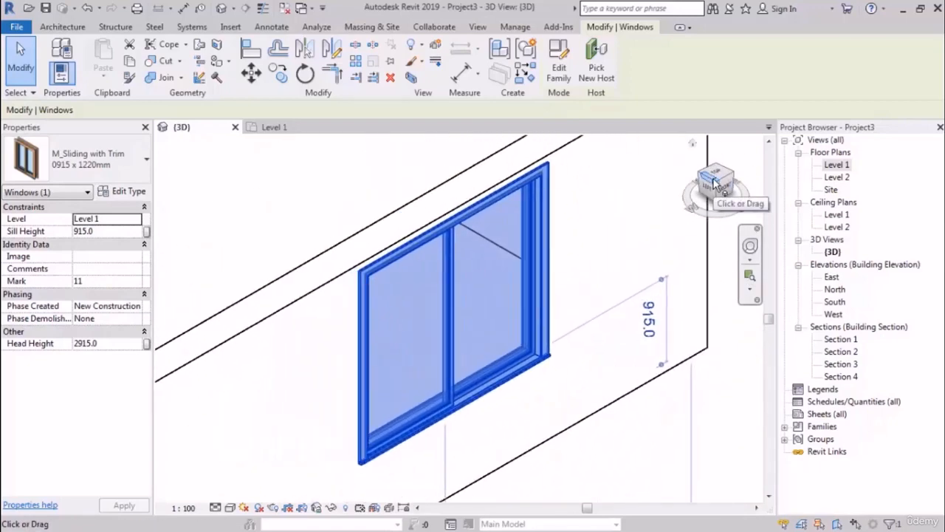
{"action": "scroll", "coordinate": [612, 270], "scroll_direction": "down", "scroll_amount": 10}
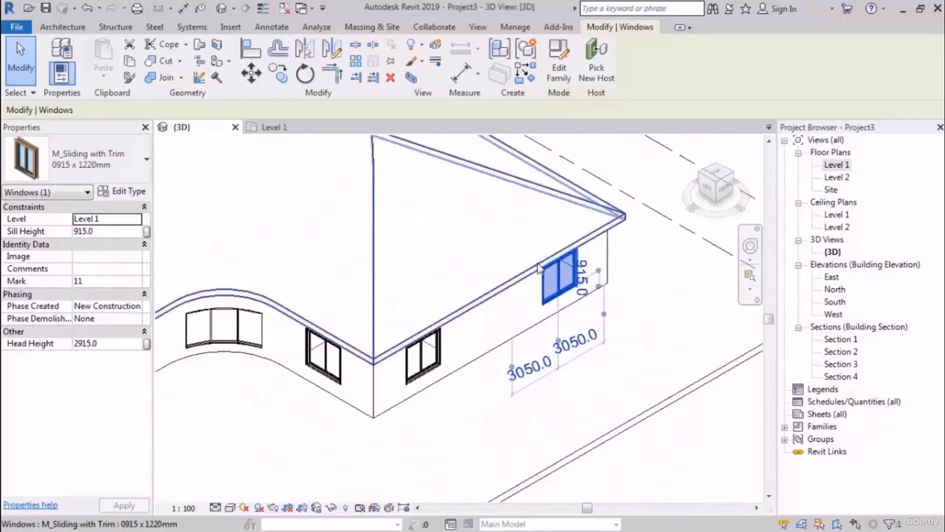
{"action": "middle_click_drag", "start_coordinate": [545, 288], "coordinate": [626, 342], "text": "shift"}
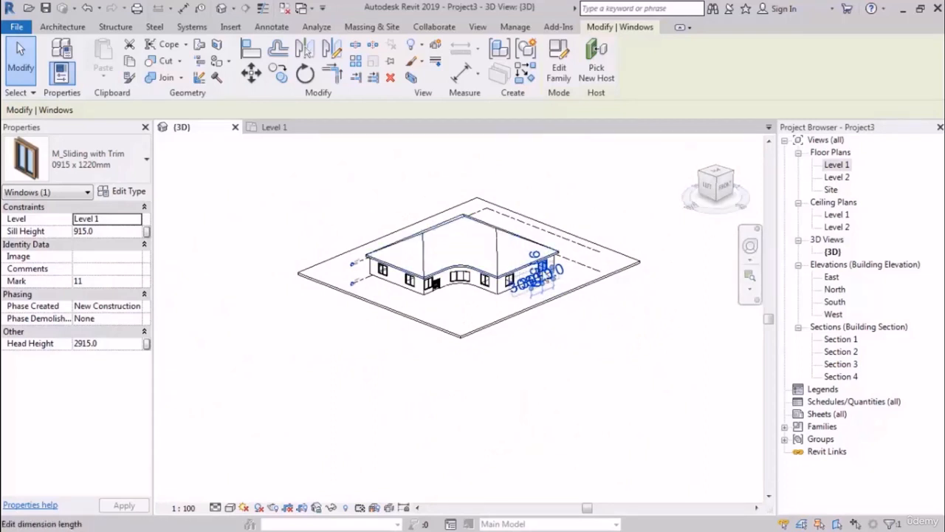
{"action": "left_click", "coordinate": [719, 182]}
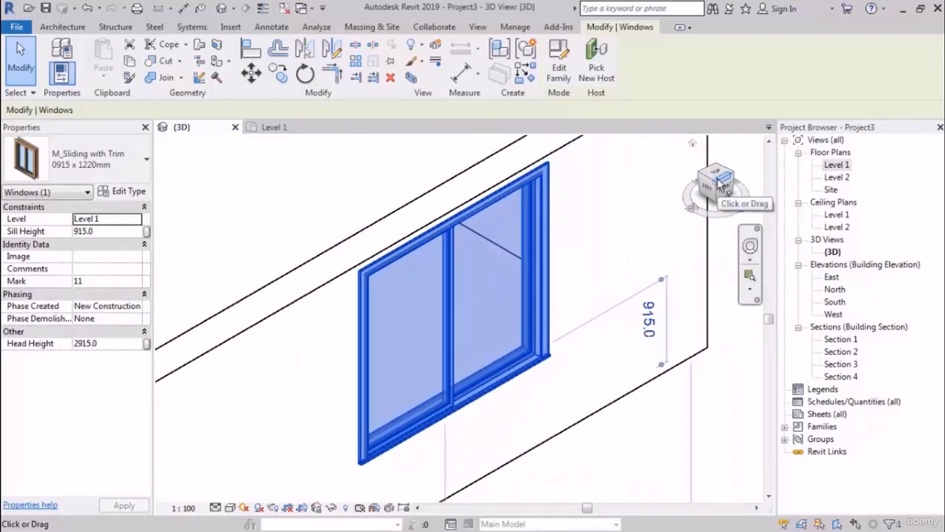
{"action": "scroll", "coordinate": [623, 281], "scroll_direction": "down", "scroll_amount": 10}
{"action": "middle_click_drag", "start_coordinate": [652, 303], "coordinate": [648, 219], "text": "shift"}
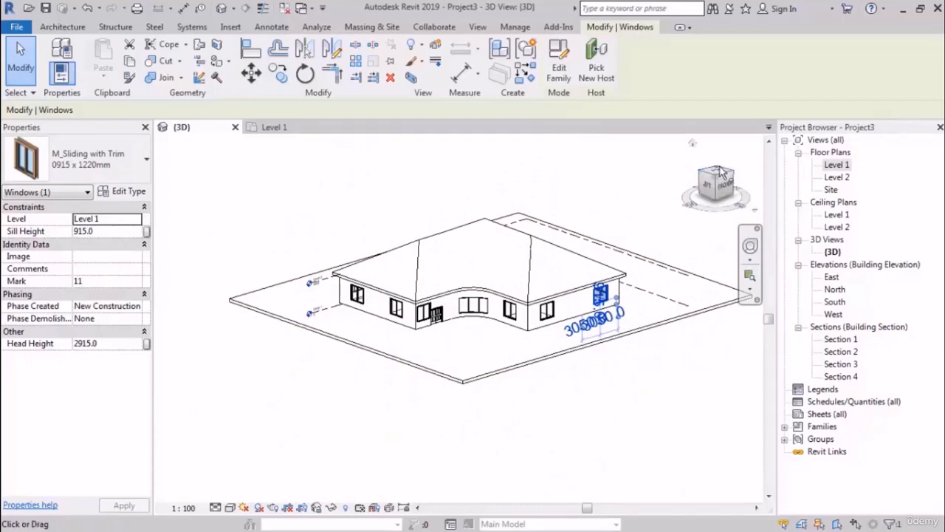
Examine the selected window from several other ViewCube orientations, including views from the opposite side of the house
{"action": "left_click", "coordinate": [721, 172]}
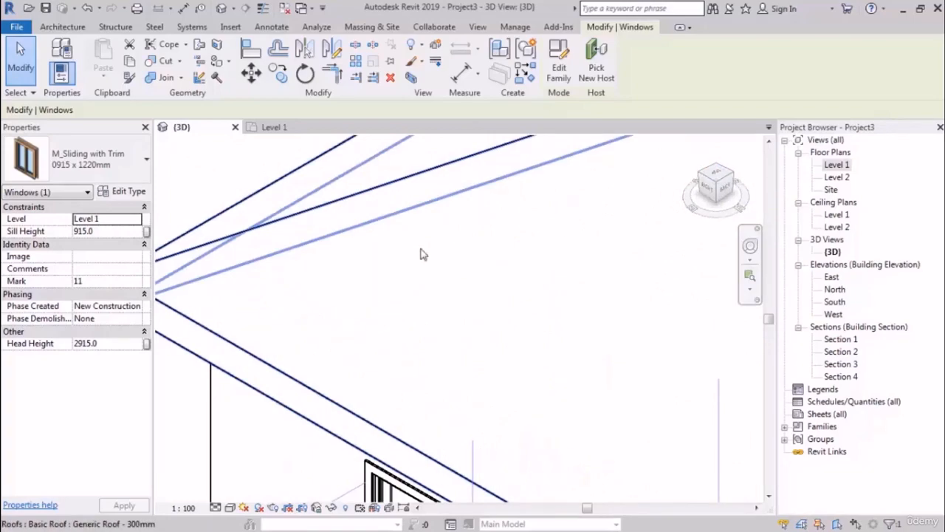
{"action": "scroll", "coordinate": [419, 252], "scroll_direction": "down", "scroll_amount": 5}
{"action": "scroll", "coordinate": [362, 292], "scroll_direction": "down", "scroll_amount": 2}
{"action": "middle_click_drag", "start_coordinate": [364, 293], "coordinate": [694, 207], "text": "shift"}
{"action": "scroll", "coordinate": [625, 308], "scroll_direction": "down", "scroll_amount": 2}
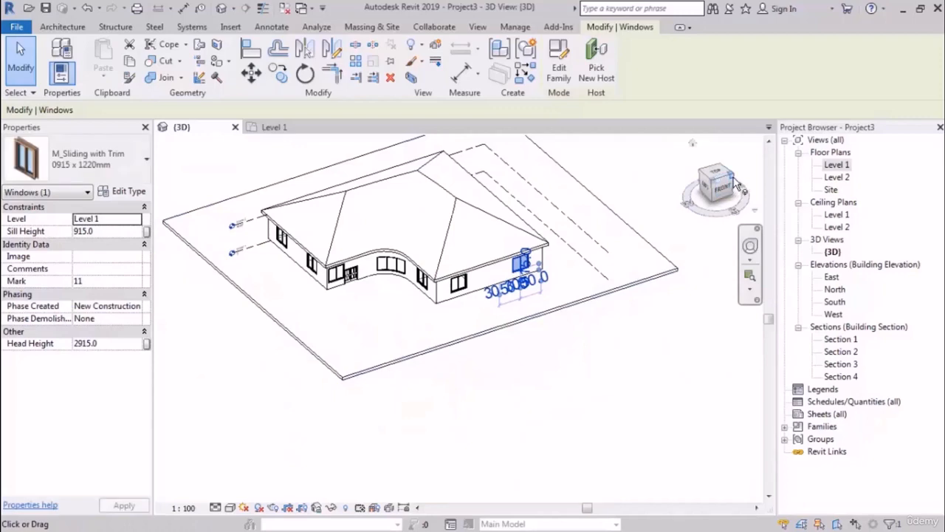
{"action": "left_click", "coordinate": [736, 177]}
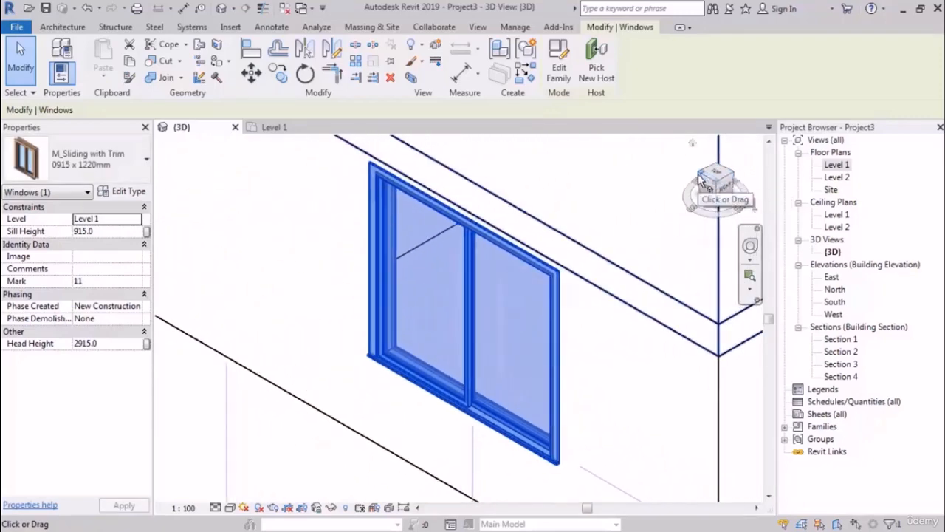
{"action": "left_click", "coordinate": [701, 182]}
{"action": "scroll", "coordinate": [647, 212], "scroll_direction": "down", "scroll_amount": 5}
{"action": "middle_click_drag", "start_coordinate": [663, 276], "coordinate": [631, 251], "text": "shift"}
{"action": "left_click", "coordinate": [721, 188]}
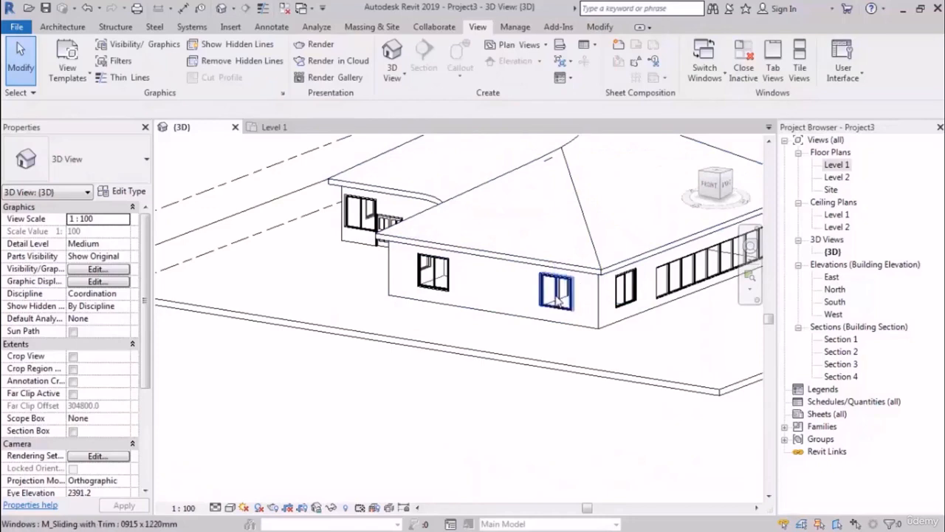
Select the same window near the house corner in 3D, orbit to the front of the house and clear the selection
{"action": "left_click", "coordinate": [555, 290]}
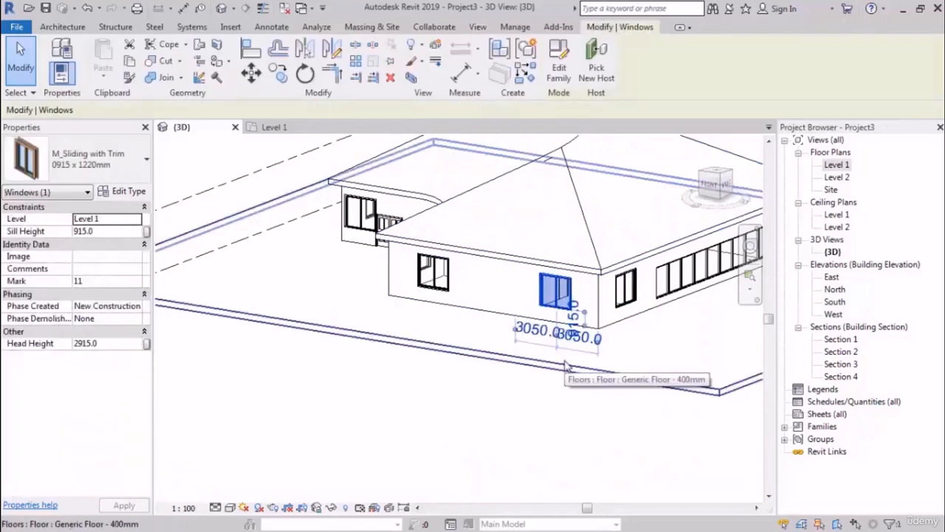
{"action": "scroll", "coordinate": [527, 337], "scroll_direction": "down", "scroll_amount": 3}
{"action": "middle_click_drag", "start_coordinate": [526, 339], "coordinate": [642, 361], "text": "shift"}
{"action": "scroll", "coordinate": [483, 309], "scroll_direction": "up", "scroll_amount": 1}
{"action": "left_click", "coordinate": [652, 397]}
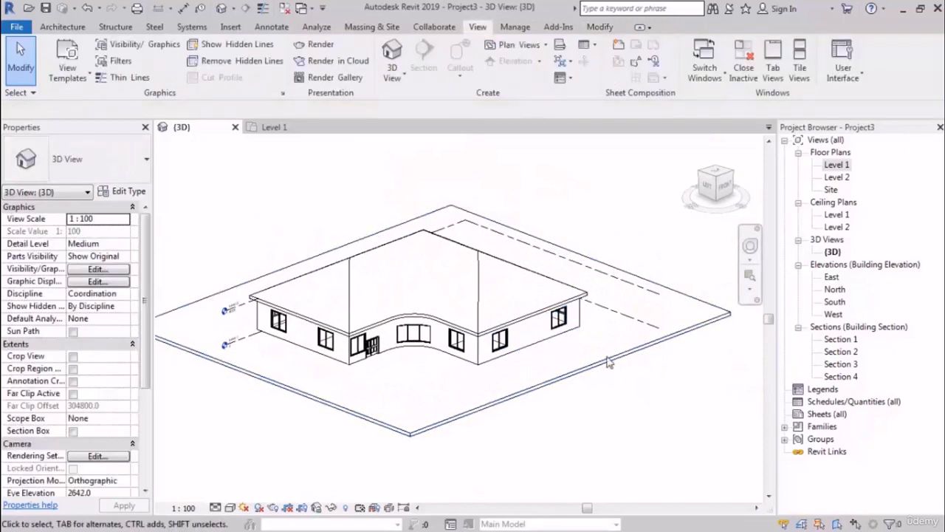
In the Level 1 plan, select the single-flush door of the northwest room and switch to the 3D view
{"action": "left_click", "coordinate": [294, 128]}
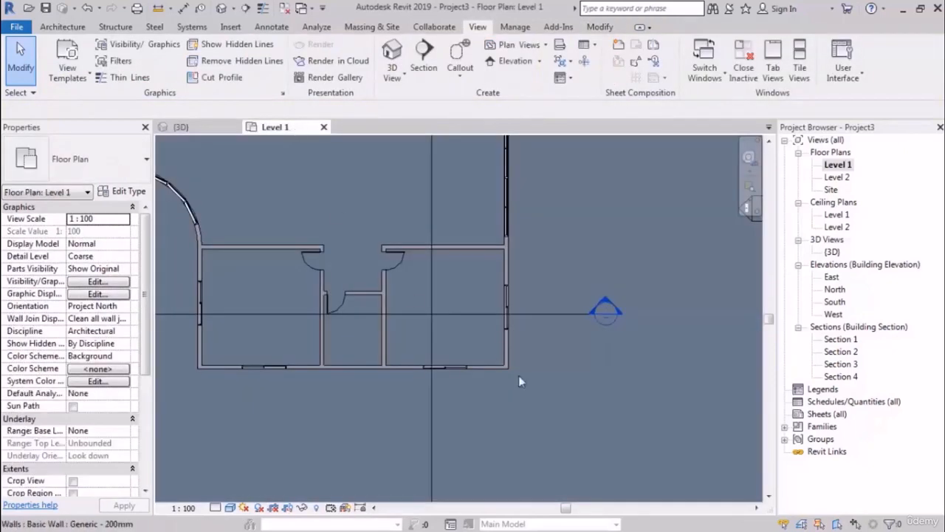
{"action": "scroll", "coordinate": [469, 302], "scroll_direction": "down", "scroll_amount": 2}
{"action": "middle_click_drag", "start_coordinate": [469, 302], "coordinate": [495, 367]}
{"action": "scroll", "coordinate": [443, 384], "scroll_direction": "up", "scroll_amount": 3}
{"action": "middle_click_drag", "start_coordinate": [476, 312], "coordinate": [525, 409]}
{"action": "middle_click_drag", "start_coordinate": [456, 289], "coordinate": [573, 379]}
{"action": "scroll", "coordinate": [452, 265], "scroll_direction": "up", "scroll_amount": 1}
{"action": "scroll", "coordinate": [452, 270], "scroll_direction": "up", "scroll_amount": 1}
{"action": "scroll", "coordinate": [423, 368], "scroll_direction": "up", "scroll_amount": 1}
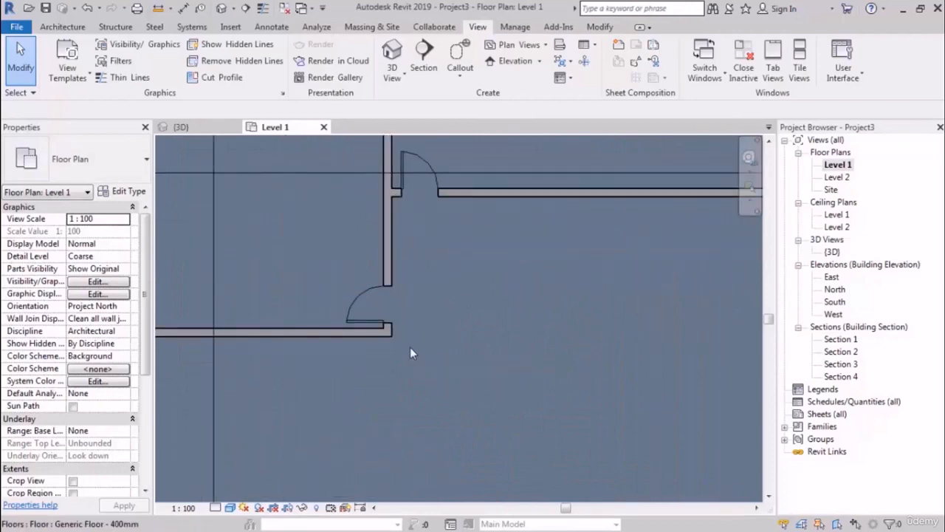
{"action": "left_click", "coordinate": [376, 326]}
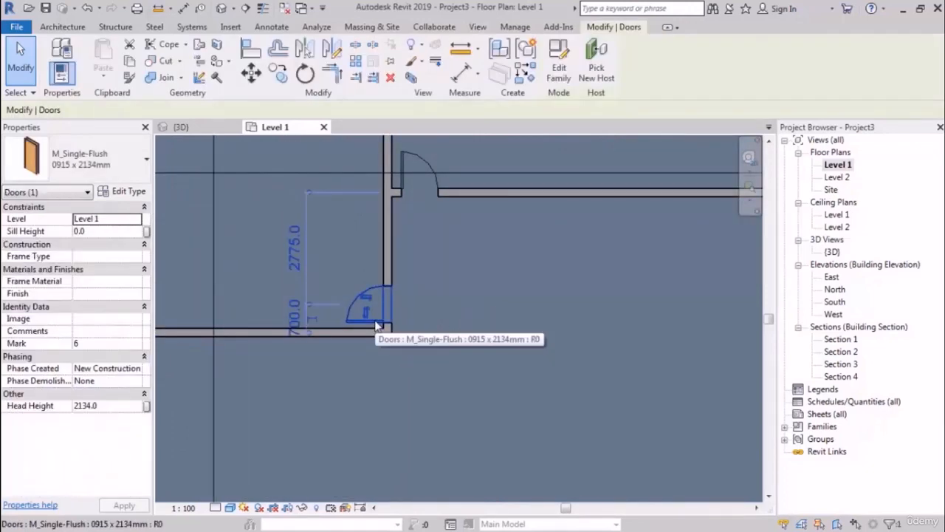
{"action": "left_click", "coordinate": [183, 128]}
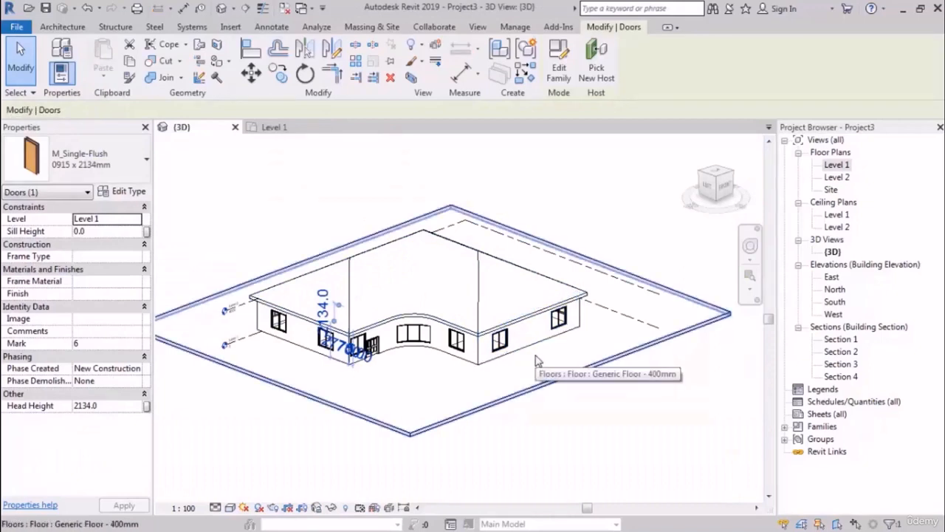
Set the 3D view to Wireframe and examine the selected interior door up close and within the whole house
{"action": "key", "text": "w"}
{"action": "key", "text": "f"}
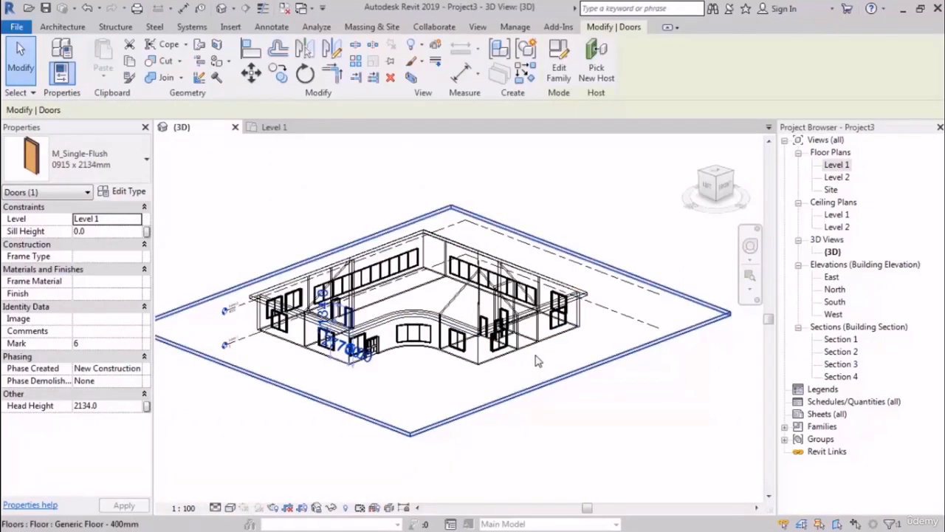
{"action": "left_click", "coordinate": [716, 182]}
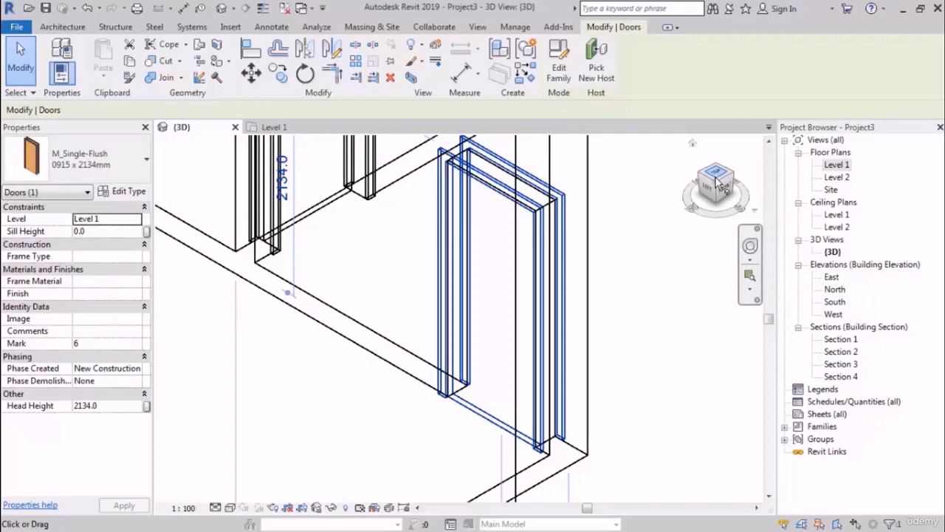
{"action": "scroll", "coordinate": [523, 258], "scroll_direction": "down", "scroll_amount": 4}
{"action": "mouse_move", "coordinate": [527, 356]}
{"action": "middle_mouse_down", "text": "shift"}
{"action": "mouse_move", "coordinate": [380, 348]}
{"action": "mouse_move", "coordinate": [353, 262]}
{"action": "mouse_move", "coordinate": [535, 353]}
{"action": "middle_mouse_up", "text": "shift"}
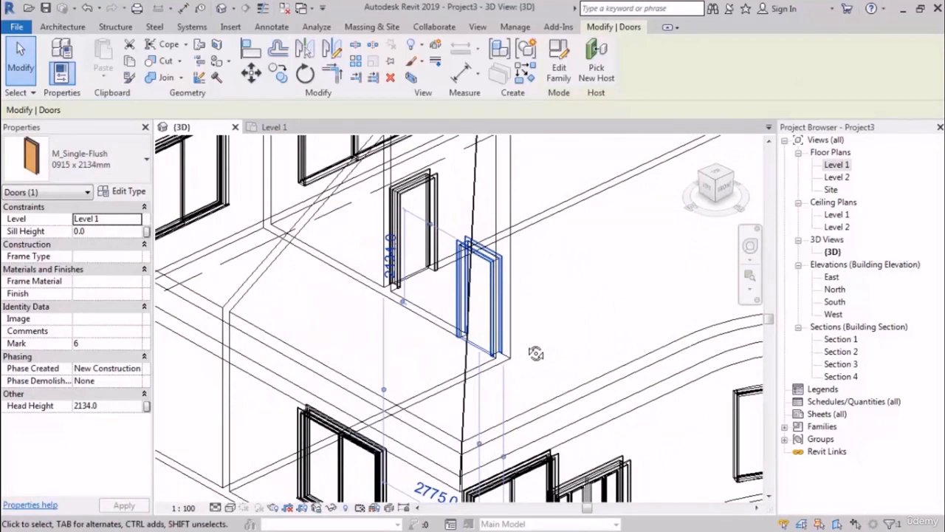
{"action": "scroll", "coordinate": [535, 353], "scroll_direction": "down", "scroll_amount": 10}
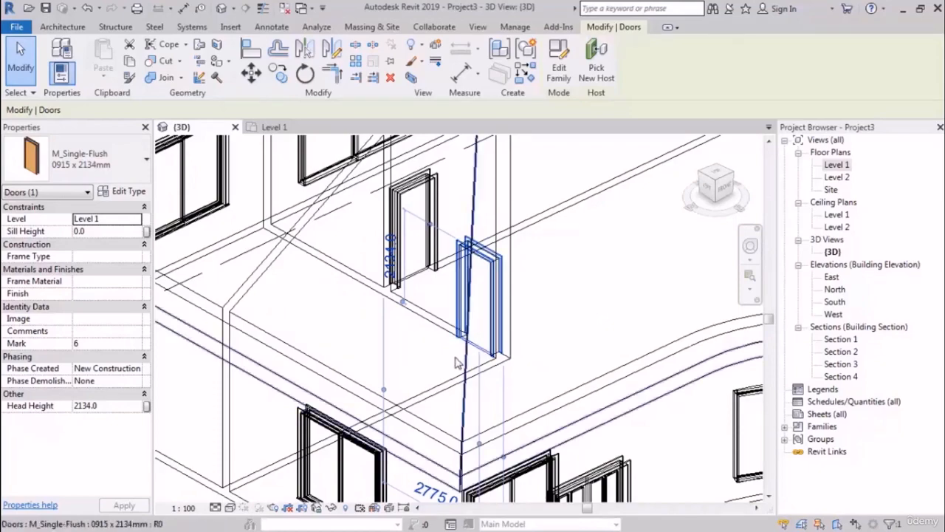
{"action": "middle_click_drag", "start_coordinate": [532, 336], "coordinate": [524, 330]}
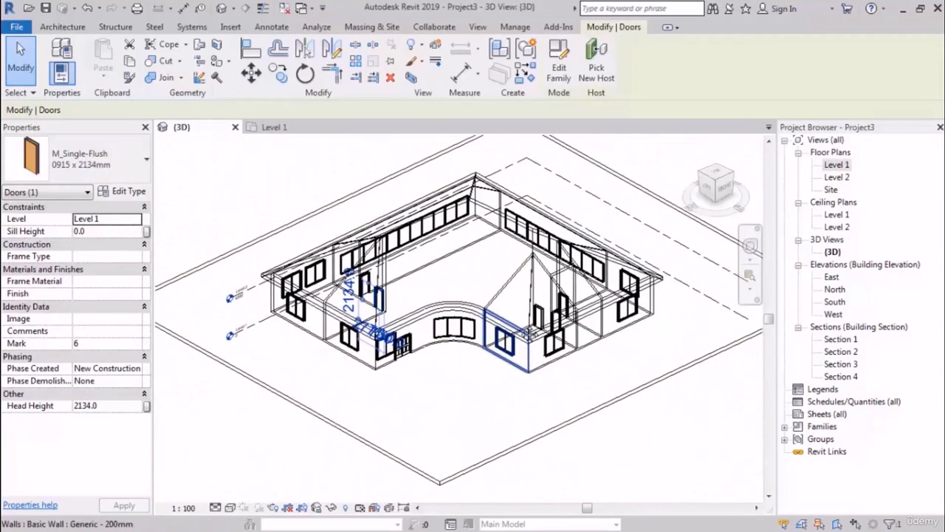
Clear the door selection and set the 3D view to the Shaded visual style
{"action": "left_click", "coordinate": [456, 386]}
{"action": "scroll", "coordinate": [456, 386], "scroll_direction": "down", "scroll_amount": 2}
{"action": "middle_click_drag", "start_coordinate": [458, 386], "coordinate": [483, 379], "text": "shift"}
{"action": "key", "text": "s"}
{"action": "key", "text": "d"}
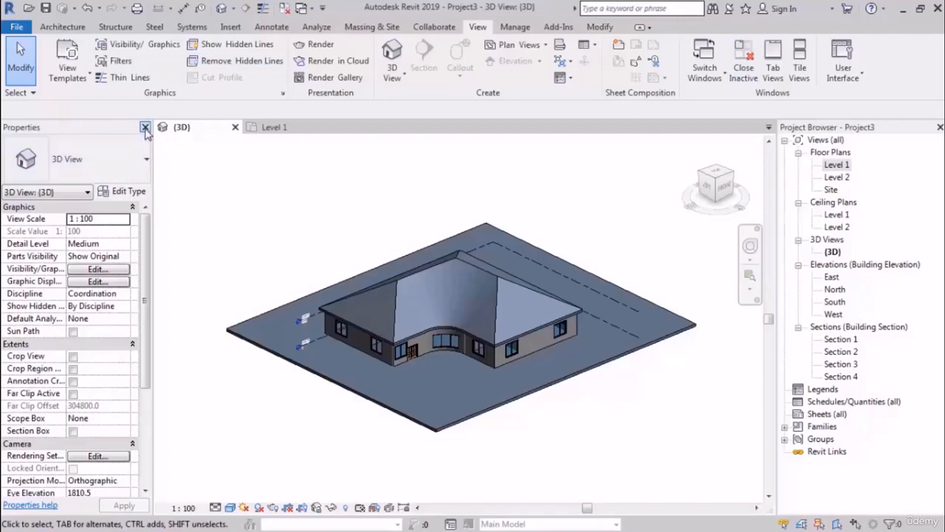
Close the Properties palette and the Project Browser, and recentre the house in the enlarged 3D view
{"action": "left_click", "coordinate": [145, 128]}
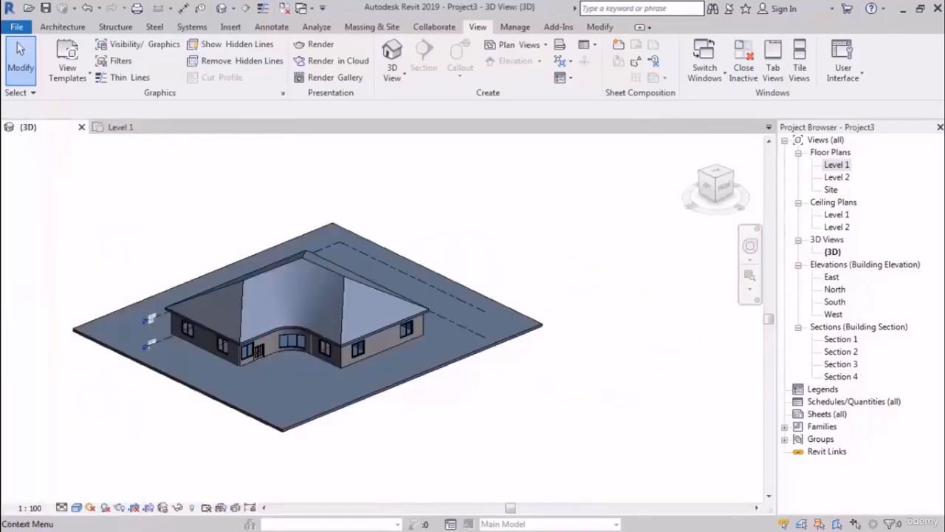
{"action": "left_click", "coordinate": [939, 128]}
{"action": "scroll", "coordinate": [654, 249], "scroll_direction": "down", "scroll_amount": 3}
{"action": "middle_click_drag", "start_coordinate": [405, 285], "coordinate": [481, 295]}
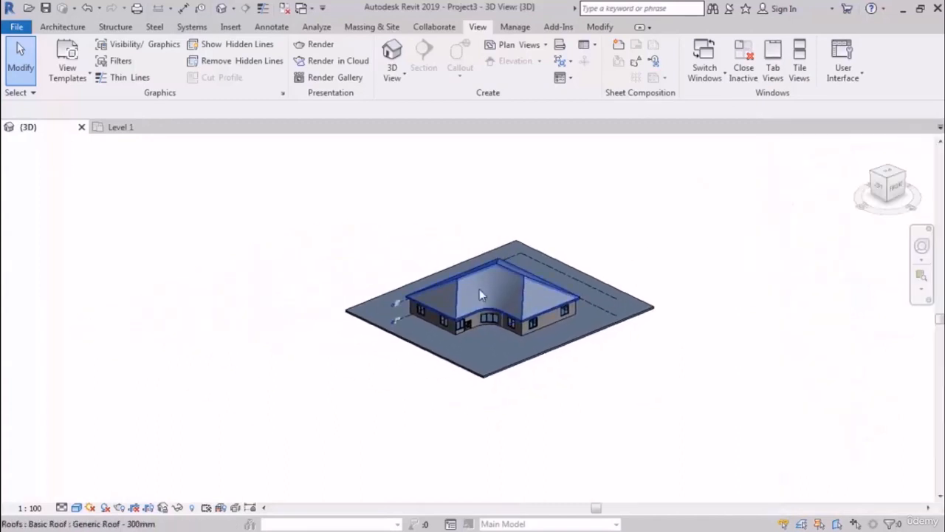
{"action": "scroll", "coordinate": [481, 295], "scroll_direction": "up", "scroll_amount": 4}
{"action": "middle_click_drag", "start_coordinate": [650, 333], "coordinate": [566, 338], "text": "shift"}
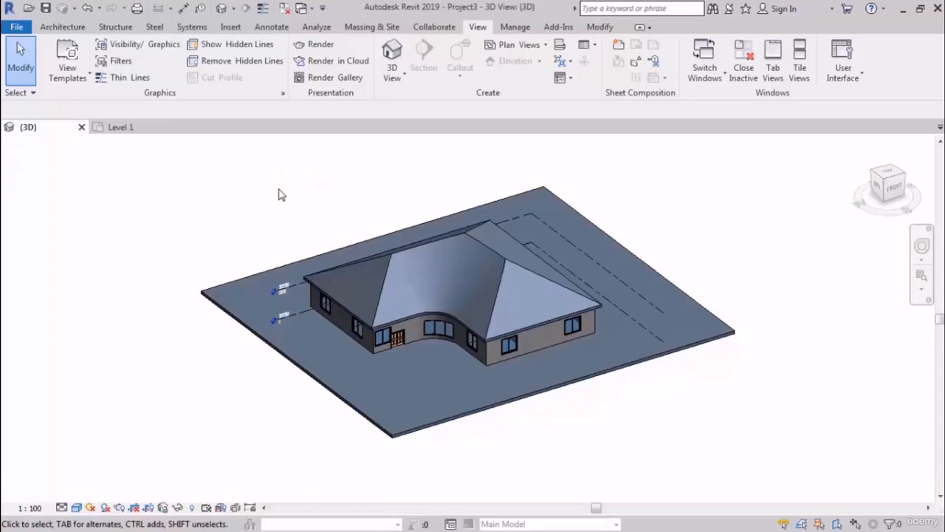
Restore the Properties palette
{"action": "key", "text": "p"}
{"action": "key", "text": "p"}
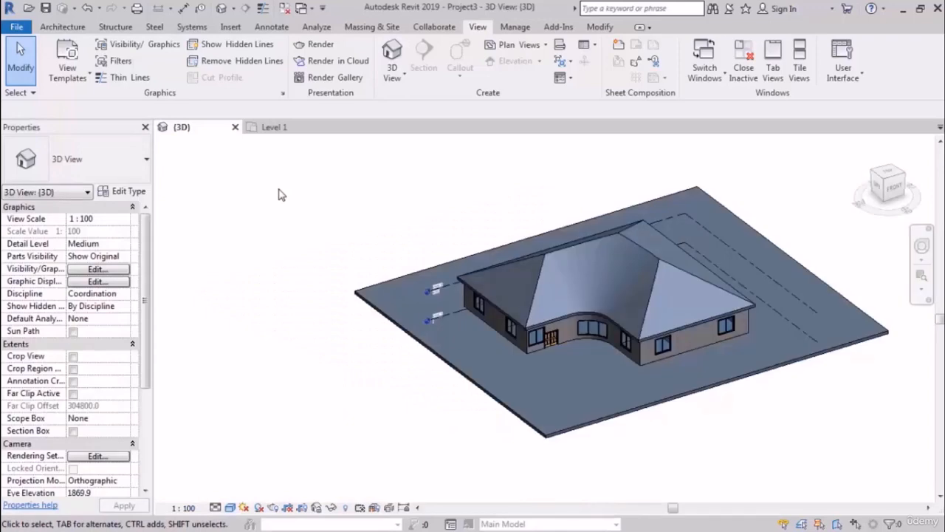
Close the Properties palette and restore it
{"action": "left_click", "coordinate": [145, 127]}
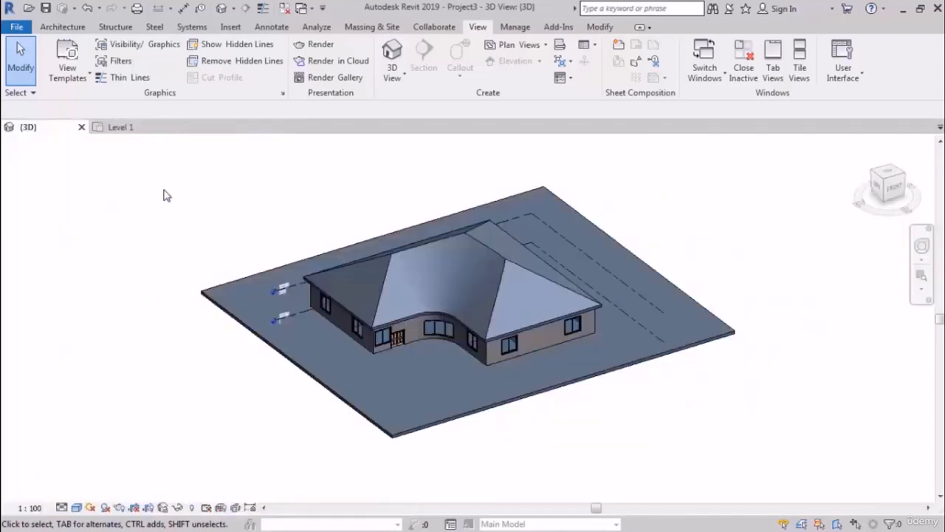
{"action": "right_click", "coordinate": [165, 195]}
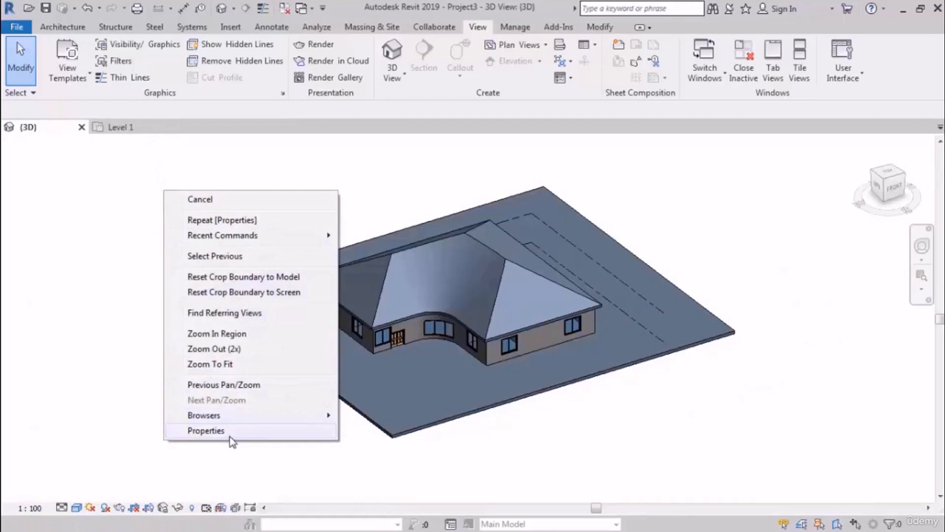
{"action": "left_click", "coordinate": [206, 431]}
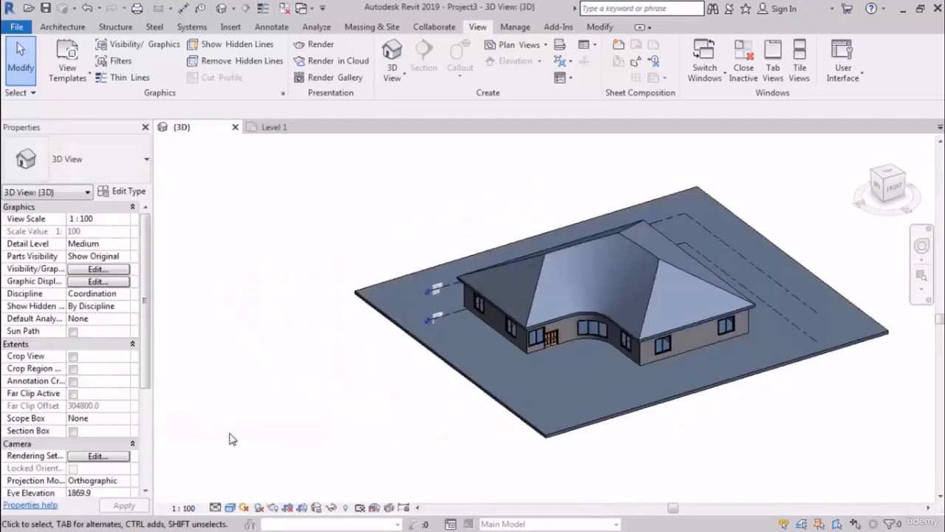
Restore the Project Browser with the whole house site in view
{"action": "scroll", "coordinate": [203, 285], "scroll_direction": "down", "scroll_amount": 2}
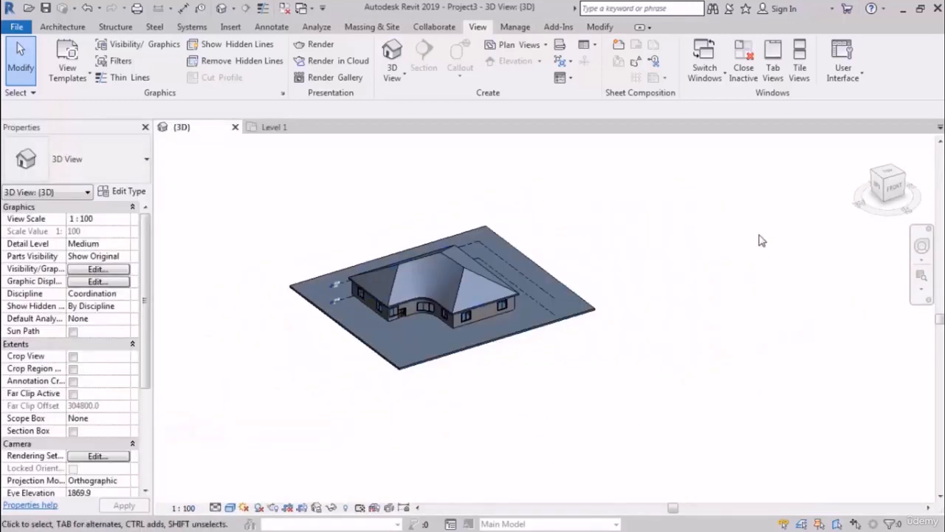
{"action": "middle_click_drag", "start_coordinate": [653, 318], "coordinate": [597, 285]}
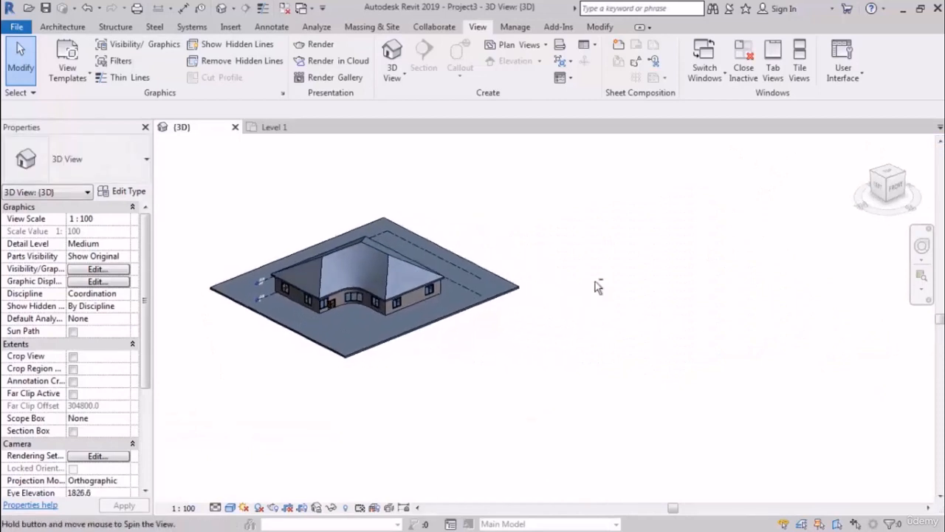
{"action": "right_click", "coordinate": [585, 195]}
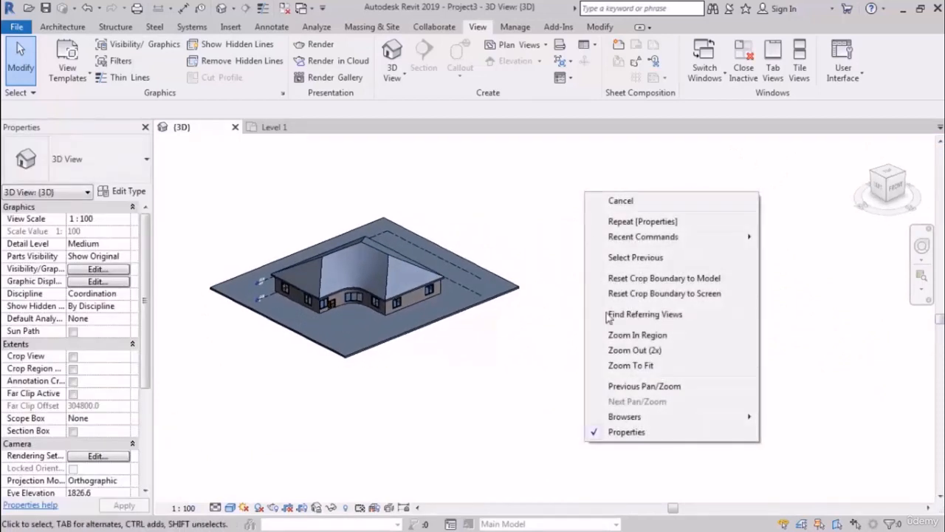
{"action": "mouse_move", "coordinate": [659, 418]}
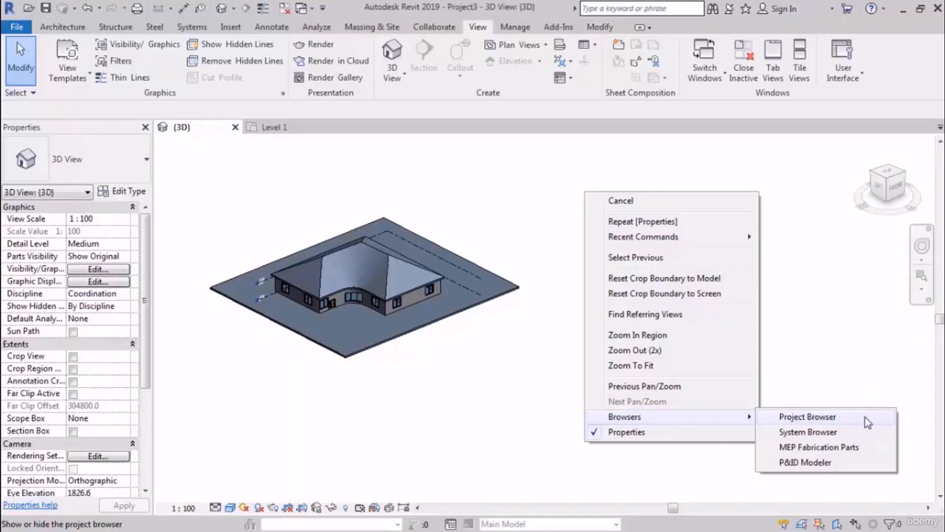
{"action": "left_click", "coordinate": [868, 420]}
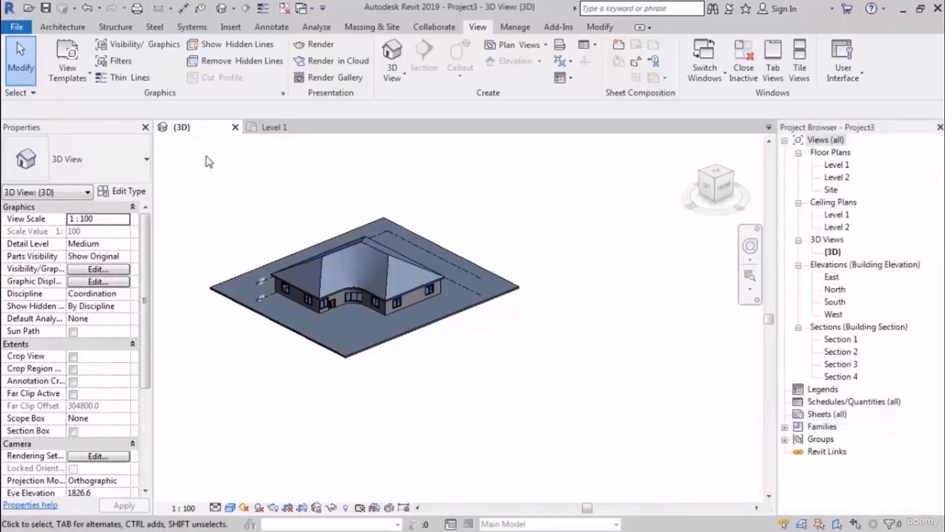
Close both the Properties palette and the Project Browser, and re-enable them among the displayed user interface components
{"action": "left_click", "coordinate": [145, 127]}
{"action": "left_click", "coordinate": [940, 127]}
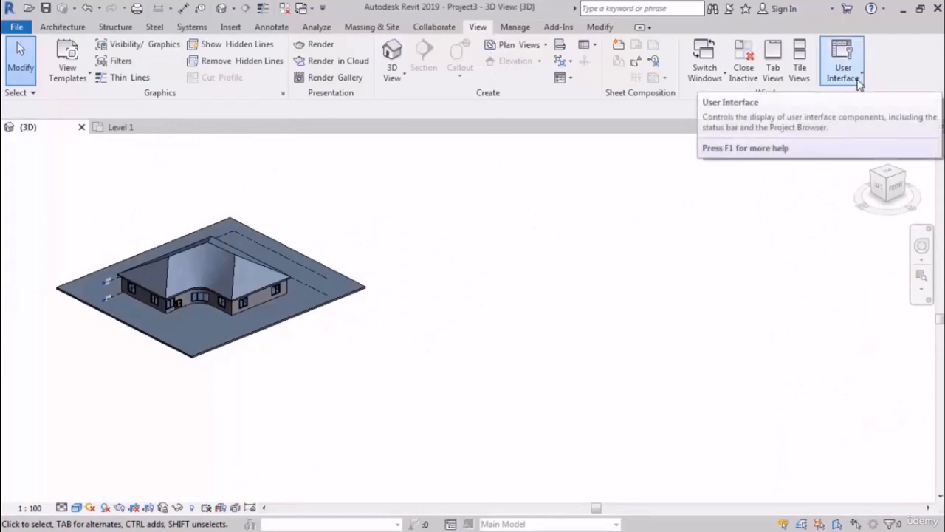
{"action": "left_click", "coordinate": [859, 82]}
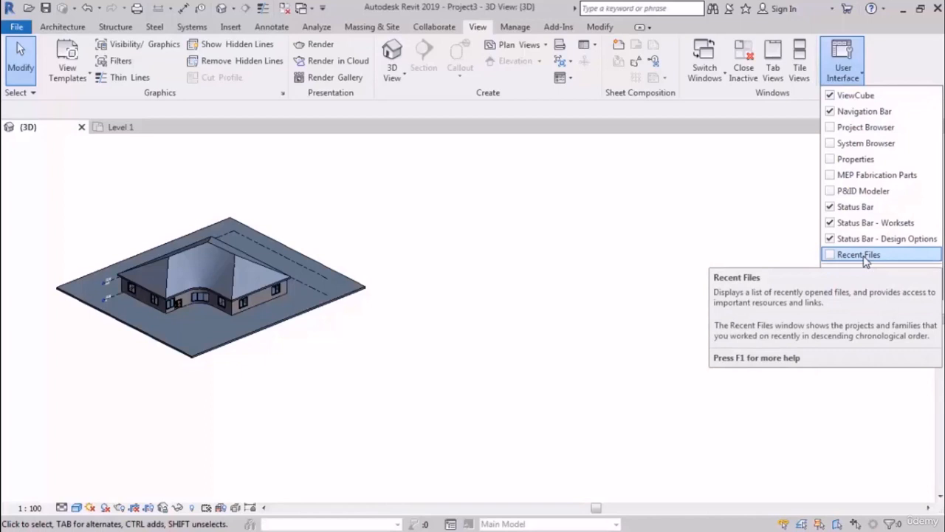
{"action": "left_click", "coordinate": [834, 160]}
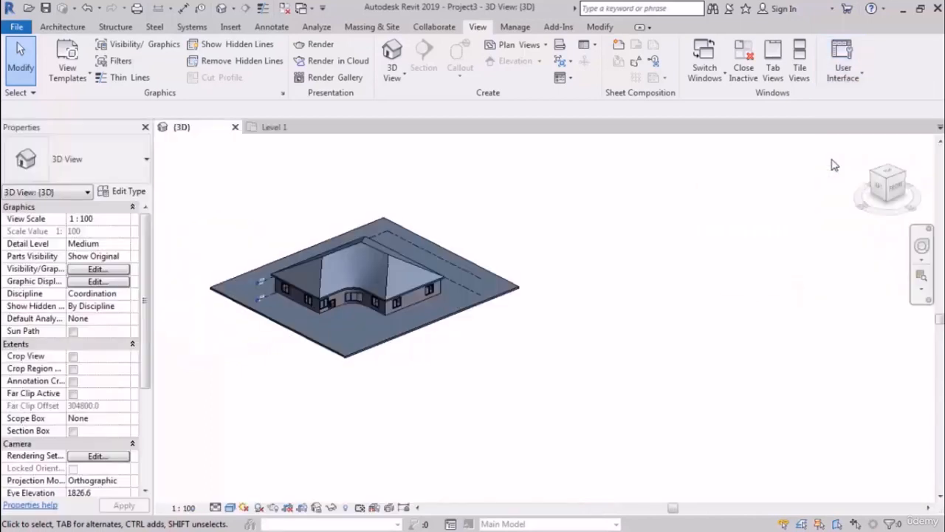
{"action": "left_click", "coordinate": [842, 70]}
{"action": "left_click", "coordinate": [833, 127]}
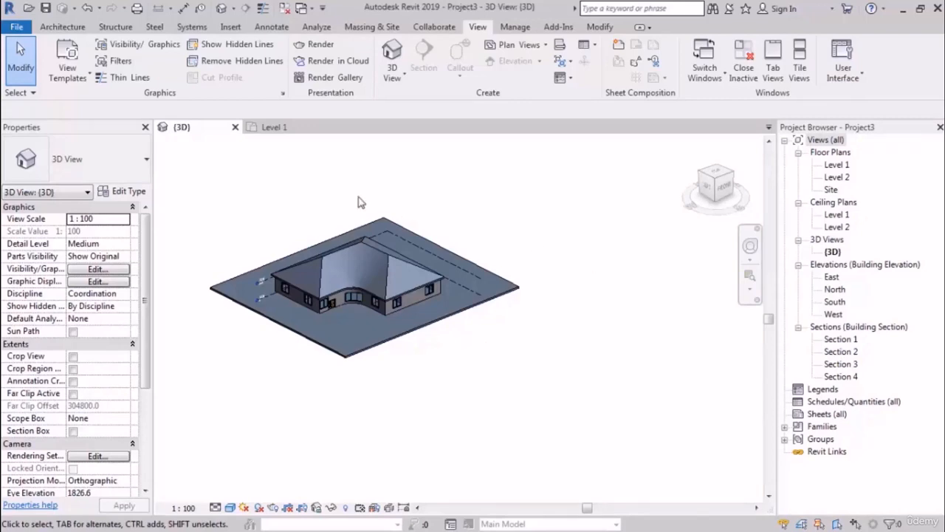
Undock the Properties palette and the Project Browser as floating windows, and move Properties beside the left edge of the drawing area
{"action": "left_click_drag", "start_coordinate": [112, 130], "coordinate": [303, 192]}
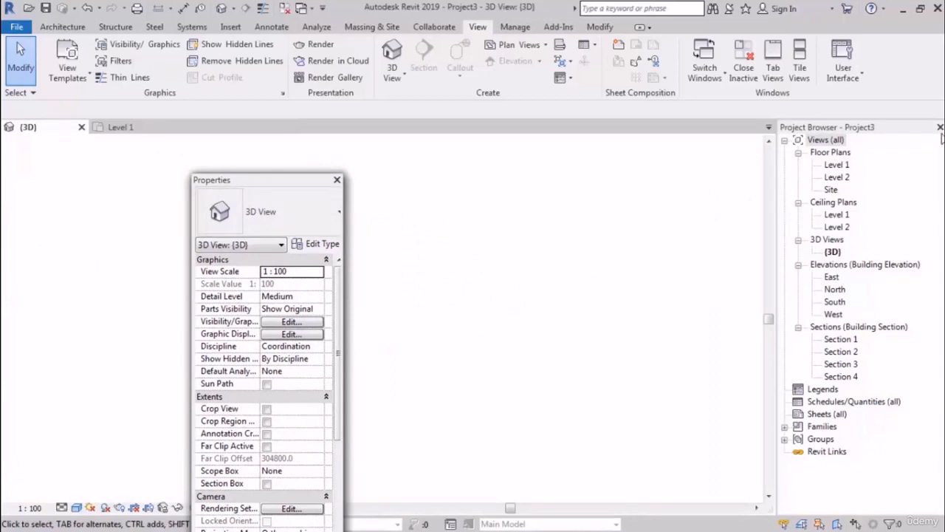
{"action": "left_click_drag", "start_coordinate": [835, 128], "coordinate": [561, 157]}
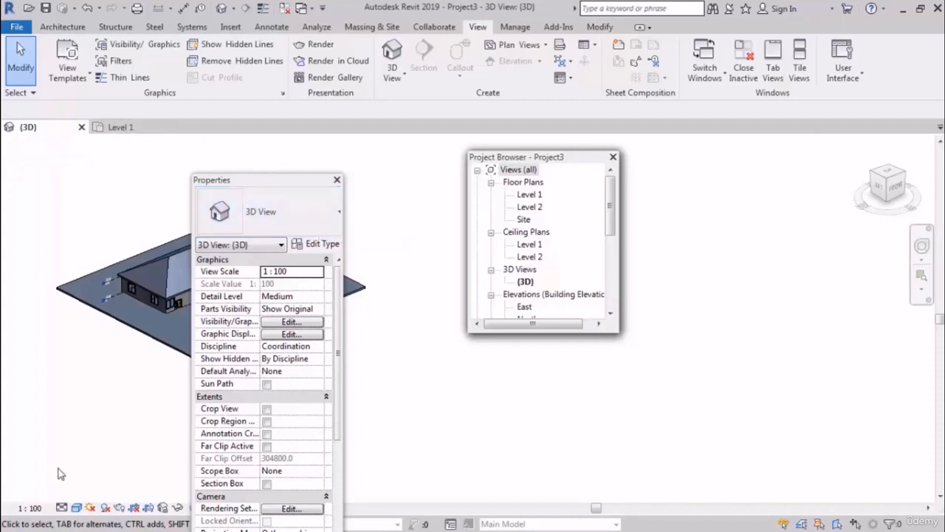
{"action": "left_click_drag", "start_coordinate": [272, 185], "coordinate": [107, 149]}
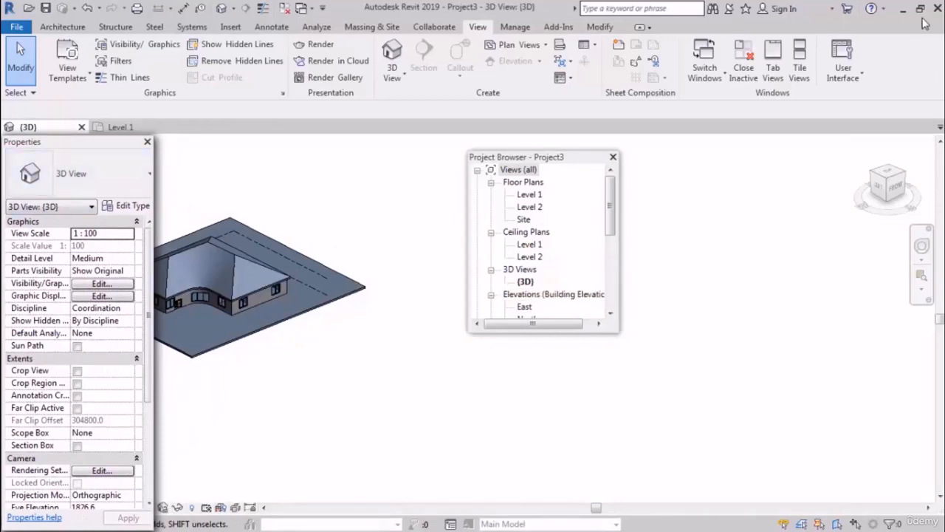
Restore the Revit application window down to a smaller size, move it, and maximize it again
{"action": "left_click", "coordinate": [920, 9]}
{"action": "left_click_drag", "start_coordinate": [506, 16], "coordinate": [328, 54]}
{"action": "left_click", "coordinate": [766, 55]}
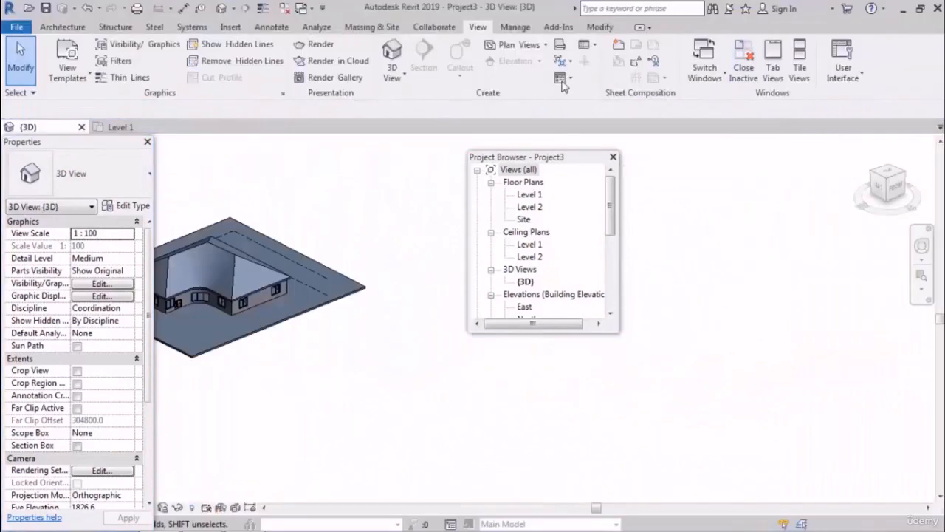
Dock the floating Properties palette along the left edge and the Project Browser along the right edge of the interface
{"action": "left_click_drag", "start_coordinate": [98, 142], "coordinate": [272, 187]}
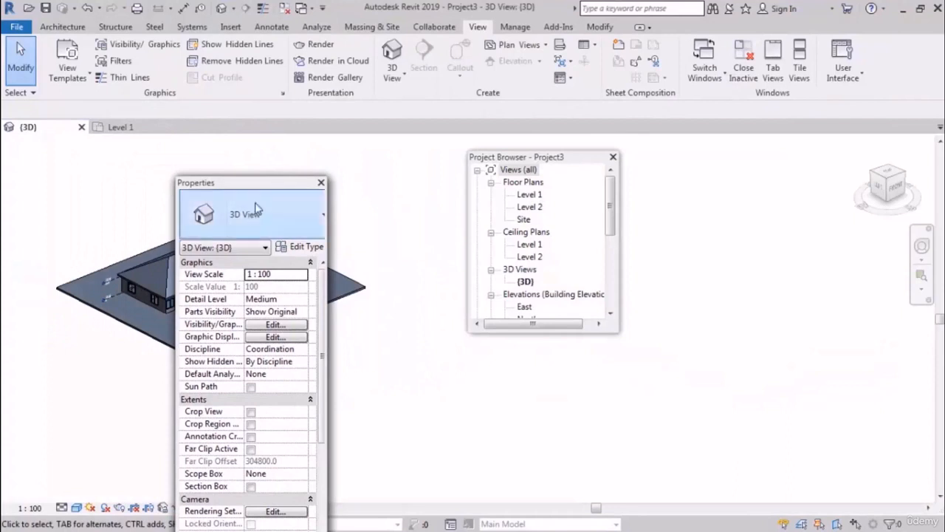
{"action": "left_click_drag", "start_coordinate": [249, 193], "coordinate": [182, 186]}
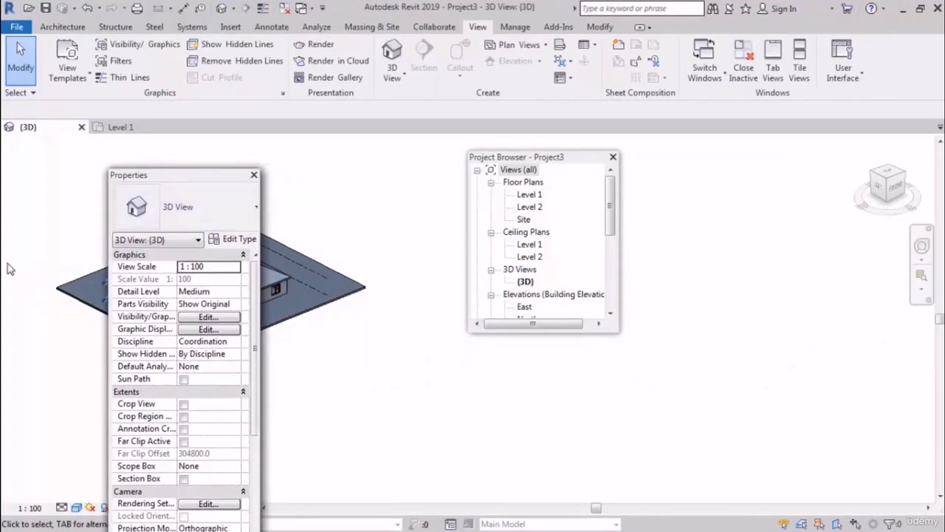
{"action": "left_click_drag", "start_coordinate": [183, 182], "coordinate": [103, 285]}
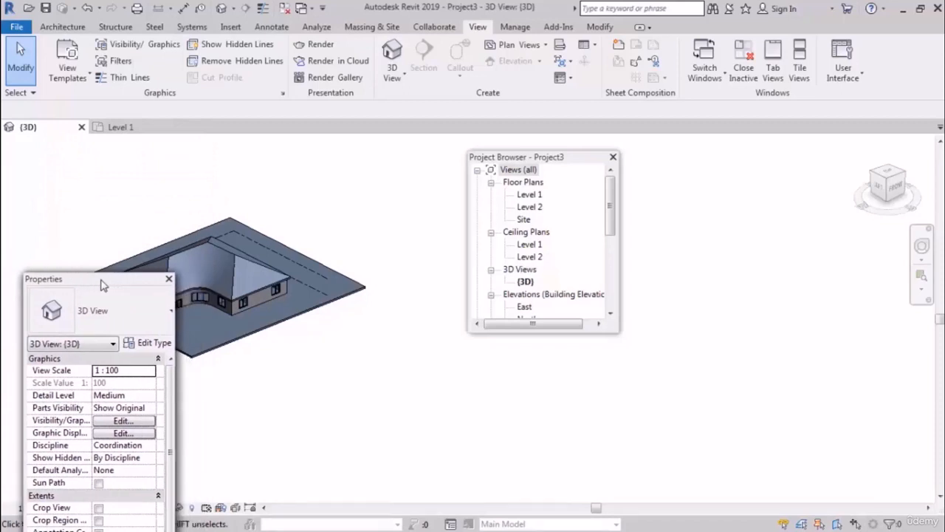
{"action": "left_click_drag", "start_coordinate": [103, 285], "coordinate": [2, 288]}
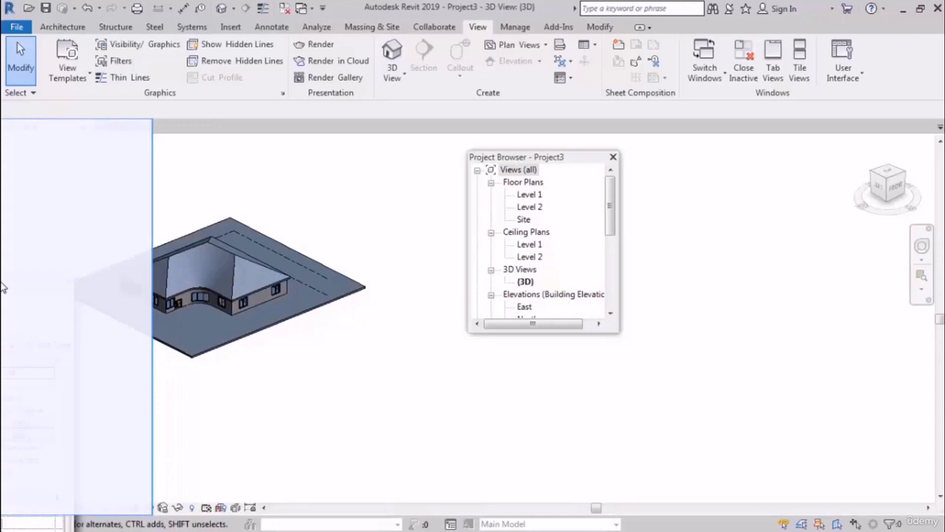
{"action": "left_click_drag", "start_coordinate": [2, 288], "coordinate": [3, 289]}
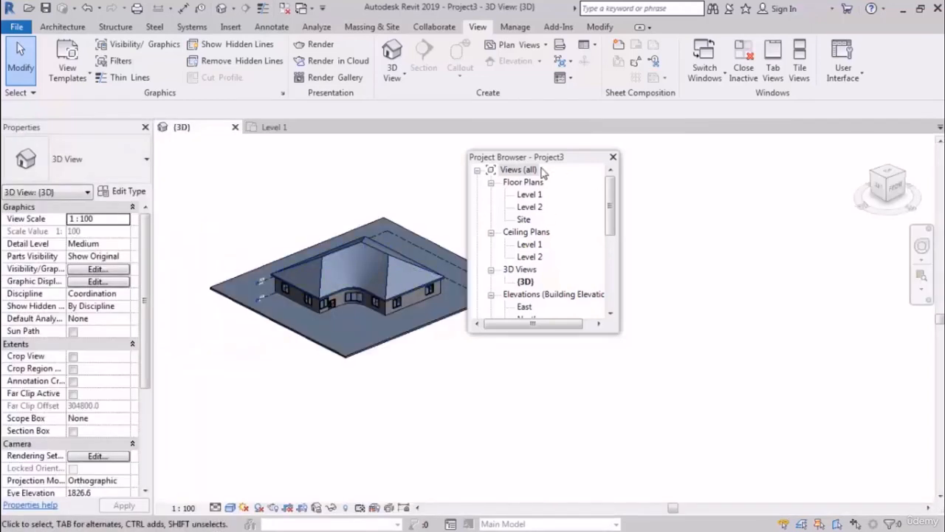
{"action": "left_click_drag", "start_coordinate": [545, 163], "coordinate": [938, 299]}
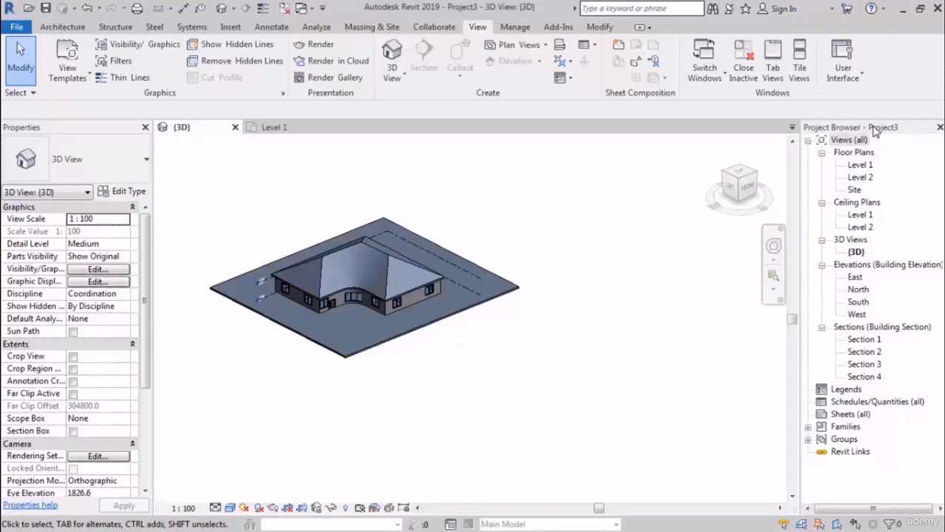
Undock the Project Browser and dock it directly beneath the Properties palette
{"action": "left_click_drag", "start_coordinate": [875, 130], "coordinate": [131, 514]}
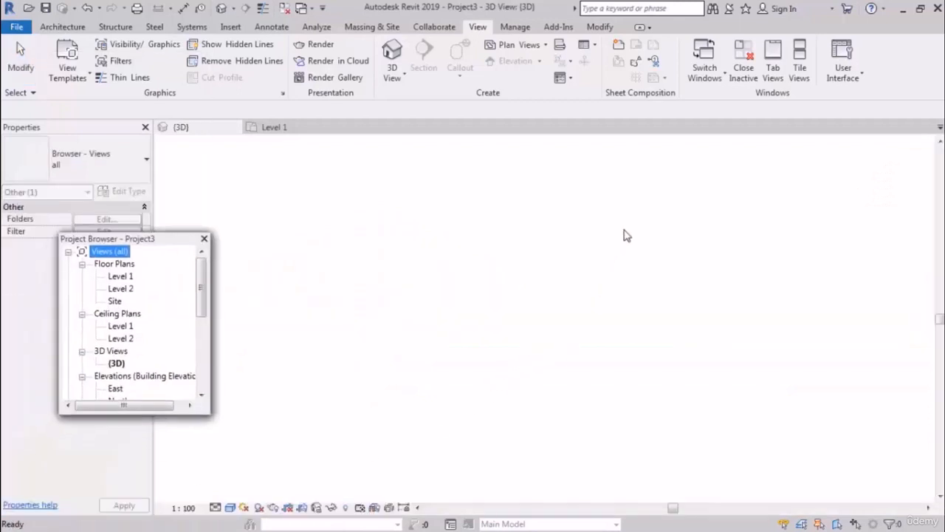
{"action": "left_click_drag", "start_coordinate": [153, 239], "coordinate": [320, 301]}
{"action": "left_click_drag", "start_coordinate": [283, 330], "coordinate": [104, 514]}
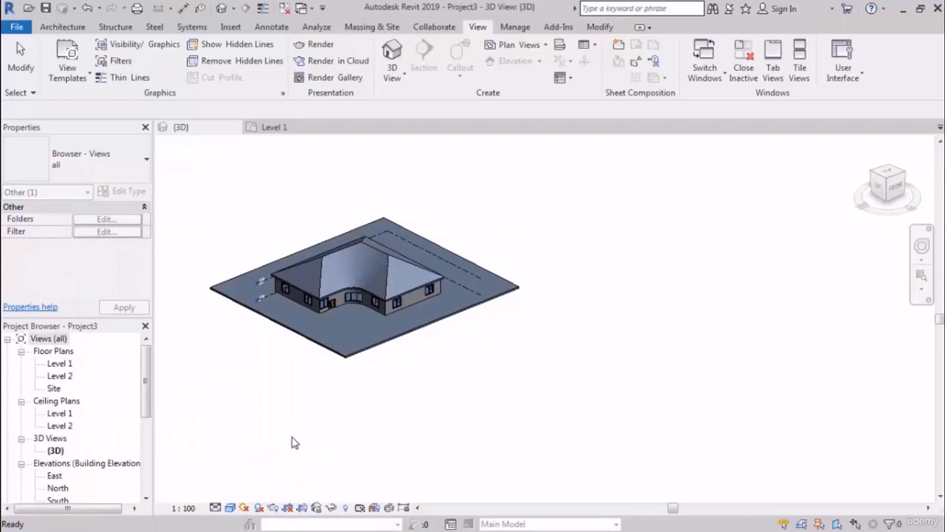
Combine the Project Browser with the Properties palette as tabs in one docked panel, and switch between the two, ending on the Project Browser
{"action": "left_click_drag", "start_coordinate": [113, 327], "coordinate": [520, 174]}
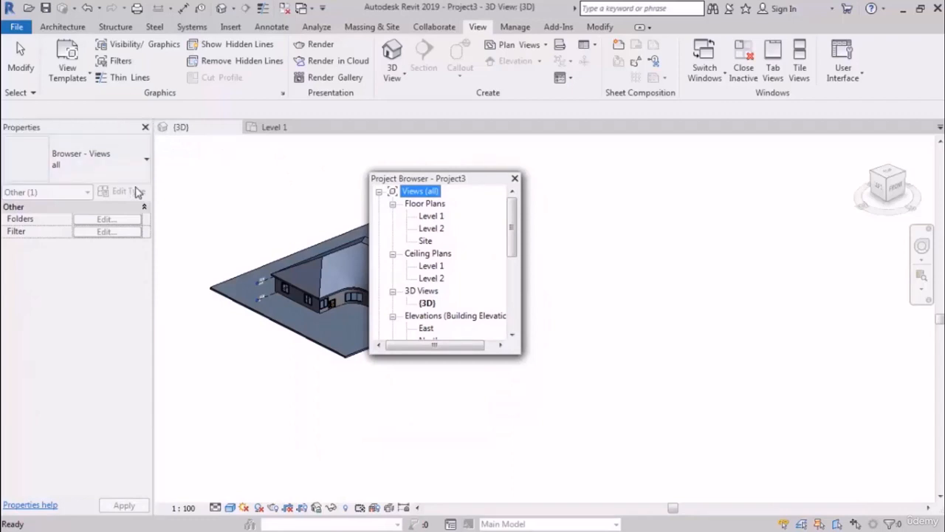
{"action": "left_click_drag", "start_coordinate": [452, 181], "coordinate": [98, 130]}
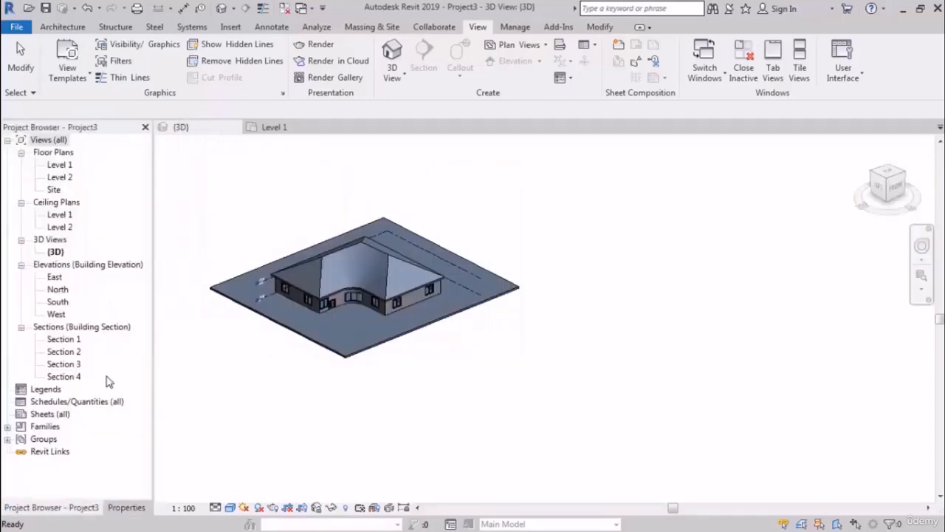
{"action": "left_click", "coordinate": [126, 508]}
{"action": "left_click", "coordinate": [87, 508]}
{"action": "left_click", "coordinate": [124, 509]}
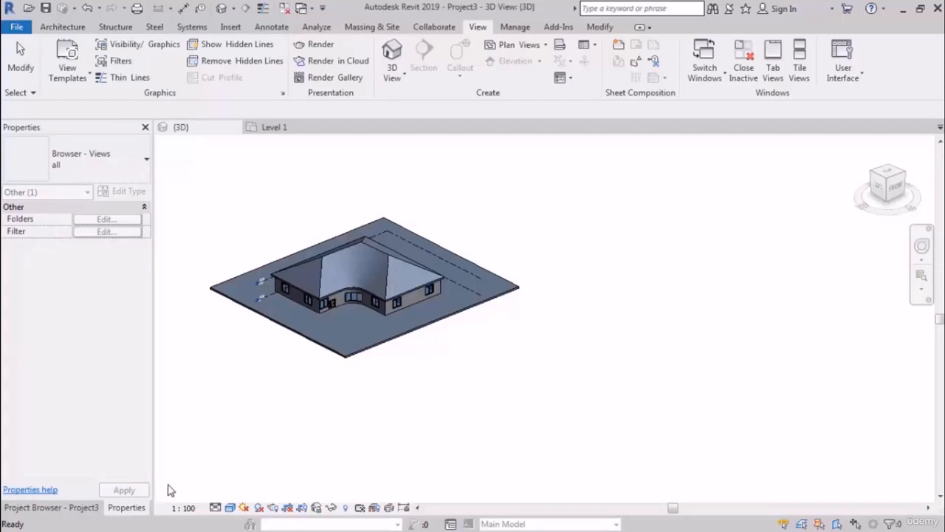
{"action": "left_click", "coordinate": [81, 508]}
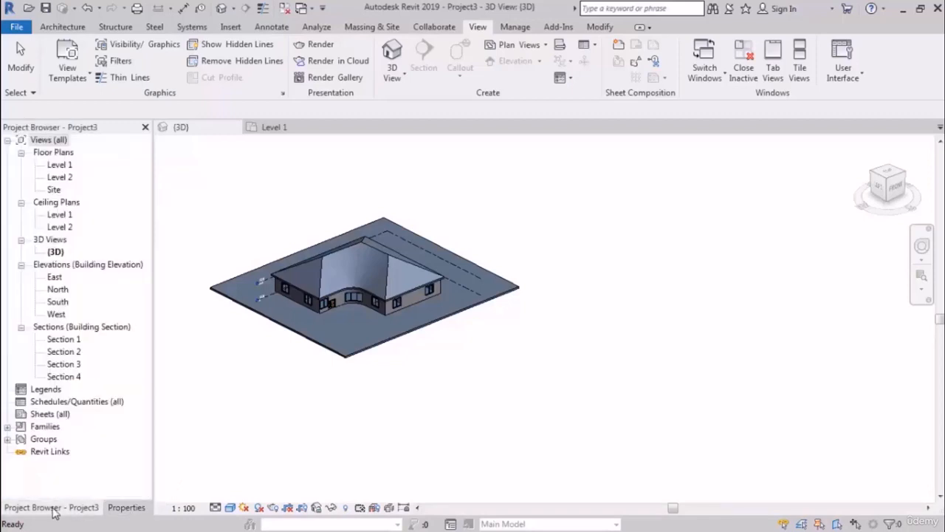
Separate the Project Browser from the Properties palette, dock it along the right edge, and make the 3D view active
{"action": "left_click_drag", "start_coordinate": [53, 512], "coordinate": [927, 244]}
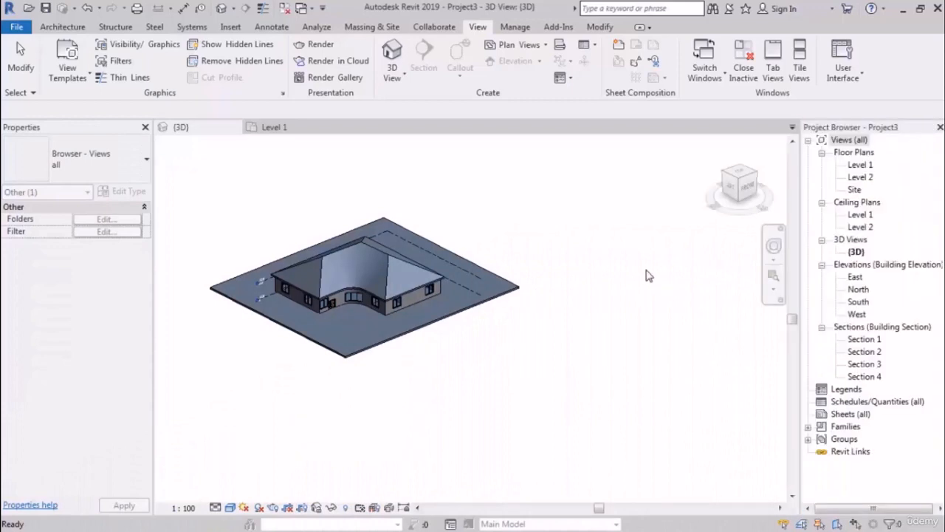
{"action": "left_click", "coordinate": [646, 275]}
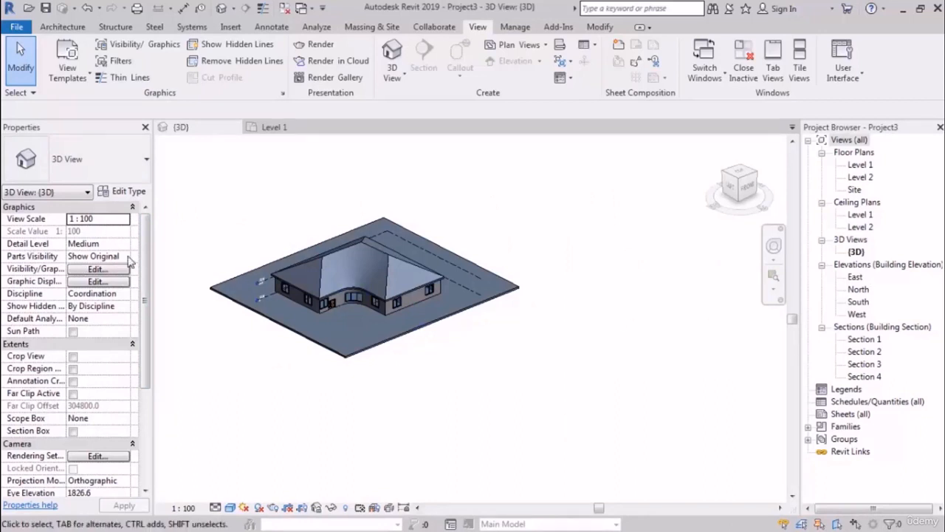
Float the Properties palette over the 3D view and snap it back to its previous docked position
{"action": "left_click_drag", "start_coordinate": [95, 129], "coordinate": [285, 223]}
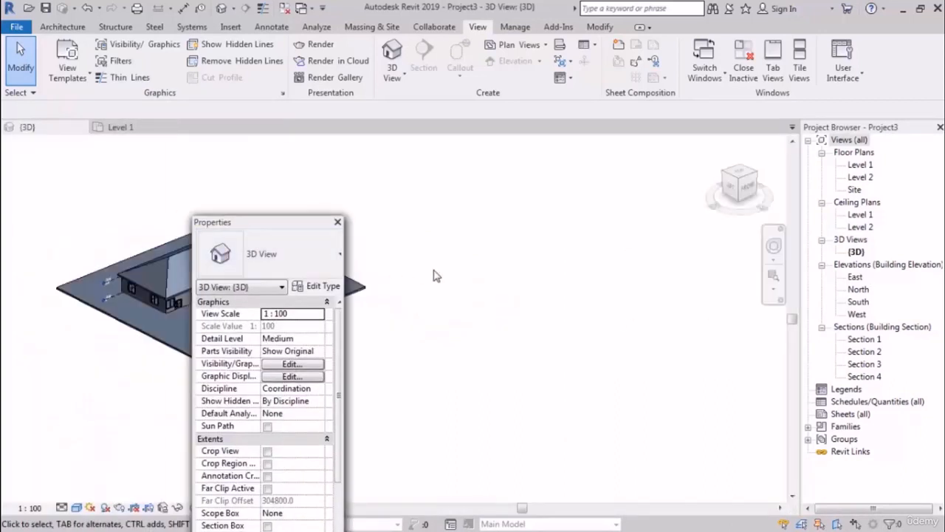
{"action": "double_click", "coordinate": [277, 223]}
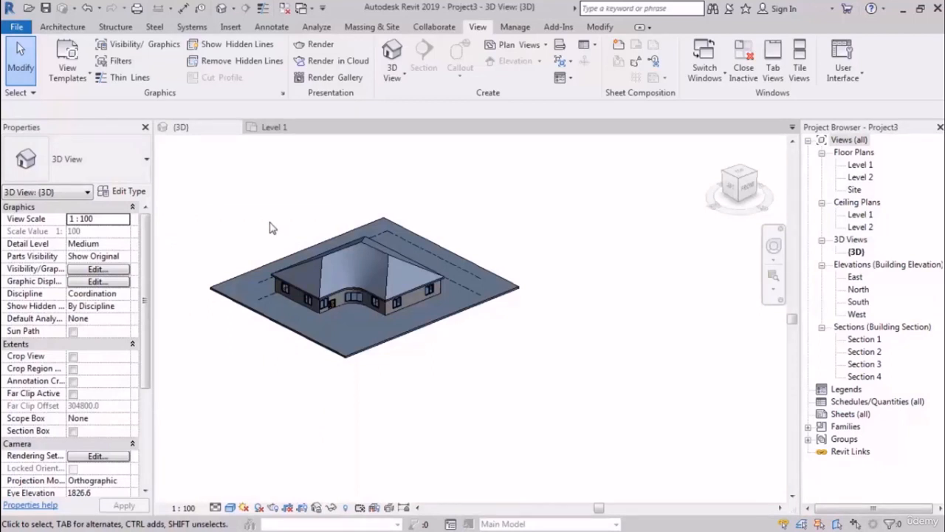
Dock the Properties palette across the full width above the drawing area, and undock it as a floating window
{"action": "left_click_drag", "start_coordinate": [127, 133], "coordinate": [312, 124]}
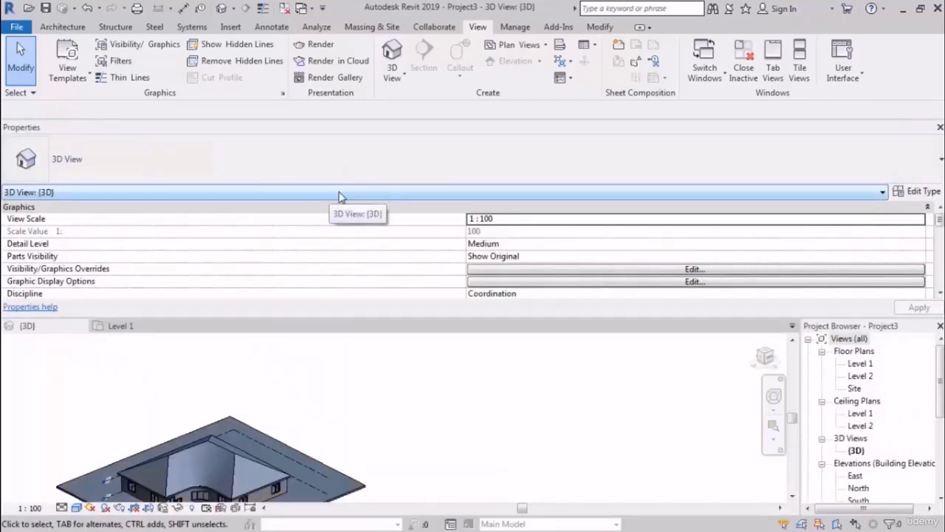
{"action": "left_click_drag", "start_coordinate": [345, 128], "coordinate": [319, 288]}
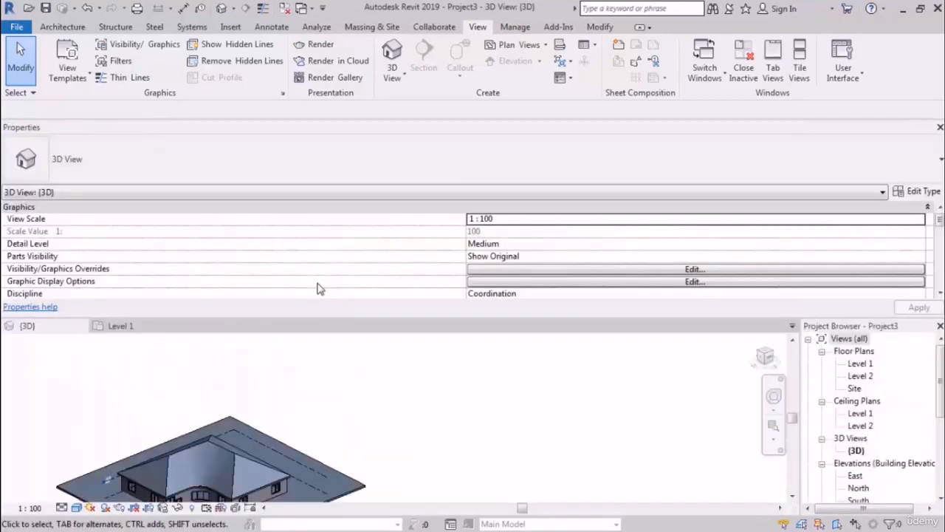
{"action": "left_click_drag", "start_coordinate": [271, 131], "coordinate": [306, 274]}
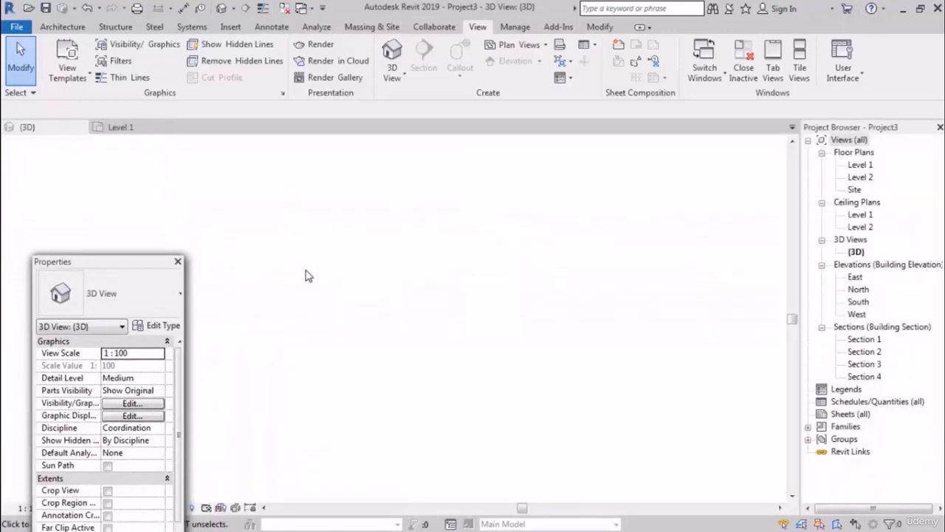
Dock the Properties palette along the left edge and narrow it, checking that it floats and snaps back to that position
{"action": "left_click_drag", "start_coordinate": [112, 268], "coordinate": [5, 270]}
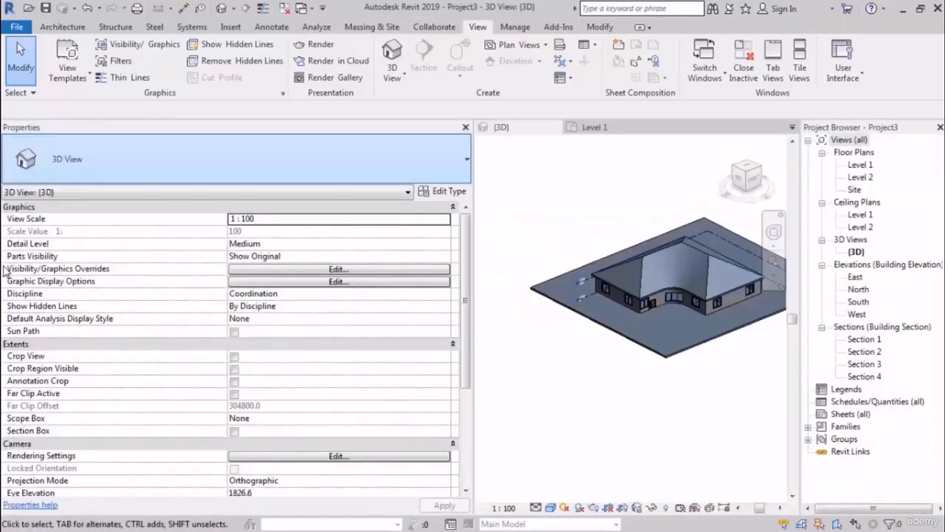
{"action": "left_click_drag", "start_coordinate": [474, 244], "coordinate": [133, 251]}
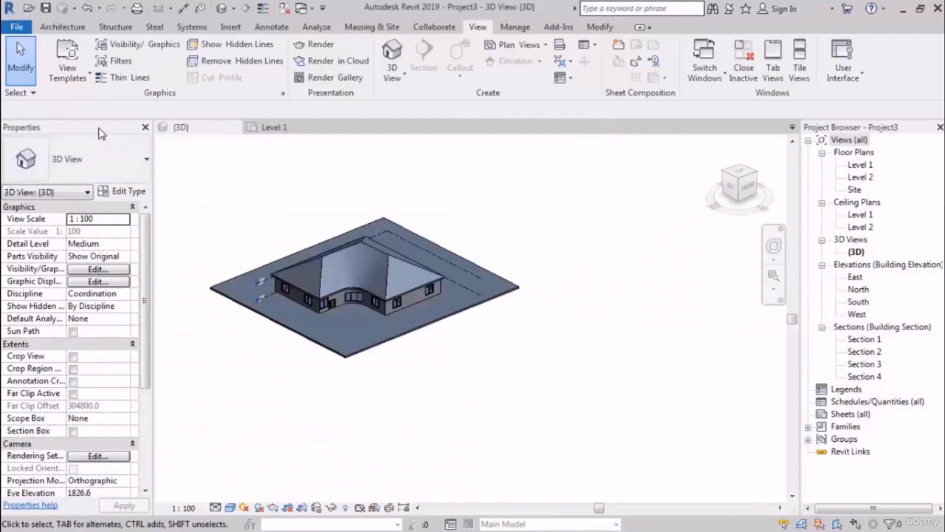
{"action": "left_click_drag", "start_coordinate": [111, 133], "coordinate": [369, 208]}
{"action": "double_click", "coordinate": [359, 196]}
{"action": "scroll", "coordinate": [414, 332], "scroll_direction": "up", "scroll_amount": 2}
{"action": "scroll", "coordinate": [452, 346], "scroll_direction": "up", "scroll_amount": 3}
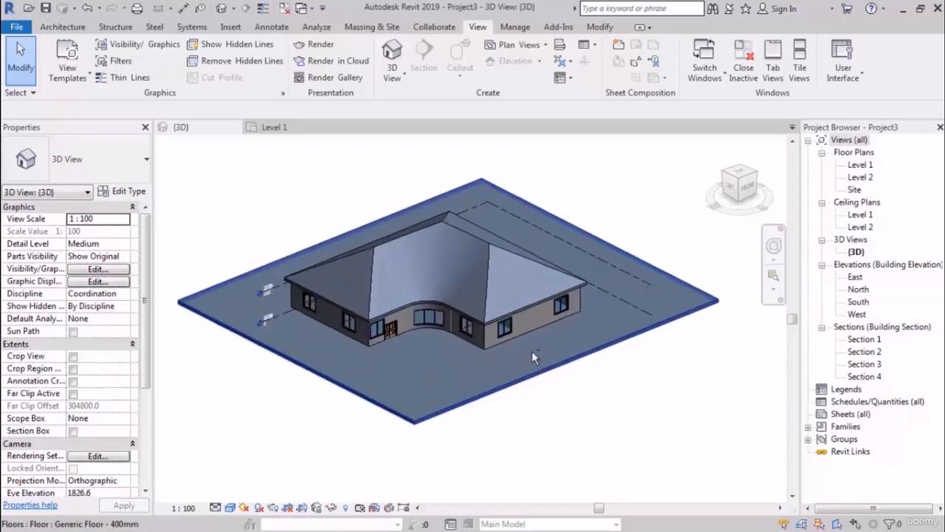
{"action": "middle_click_drag", "start_coordinate": [535, 358], "coordinate": [558, 360], "text": "shift"}
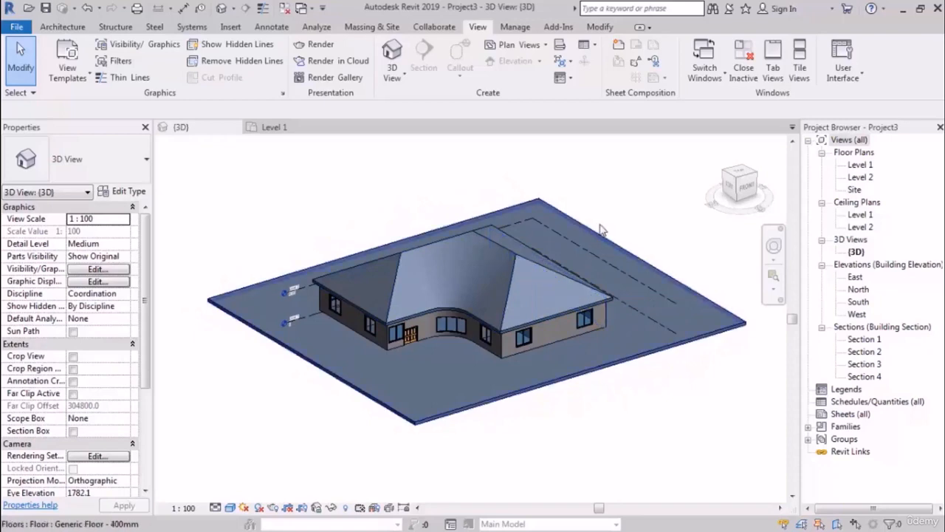
Set the project's length units to meters with 2 decimal places in the Project Units settings
{"action": "left_click", "coordinate": [515, 27]}
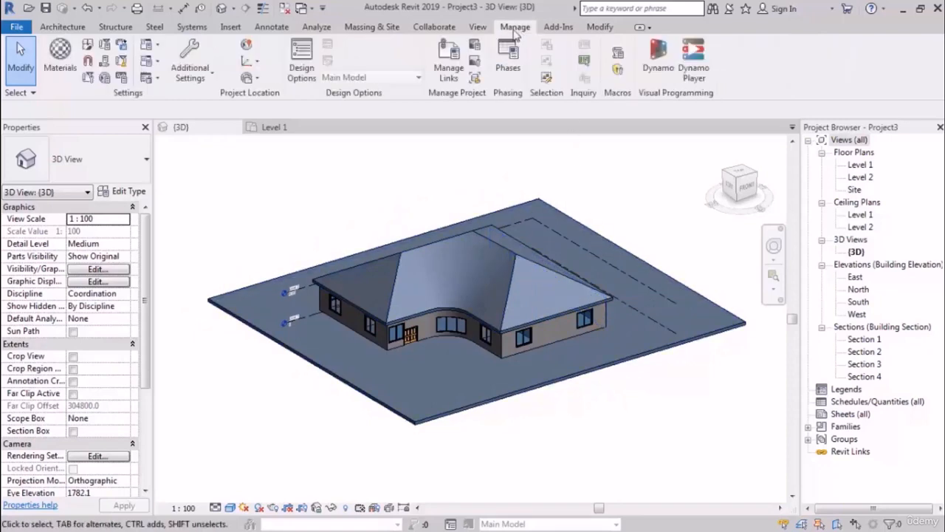
{"action": "left_click", "coordinate": [123, 80]}
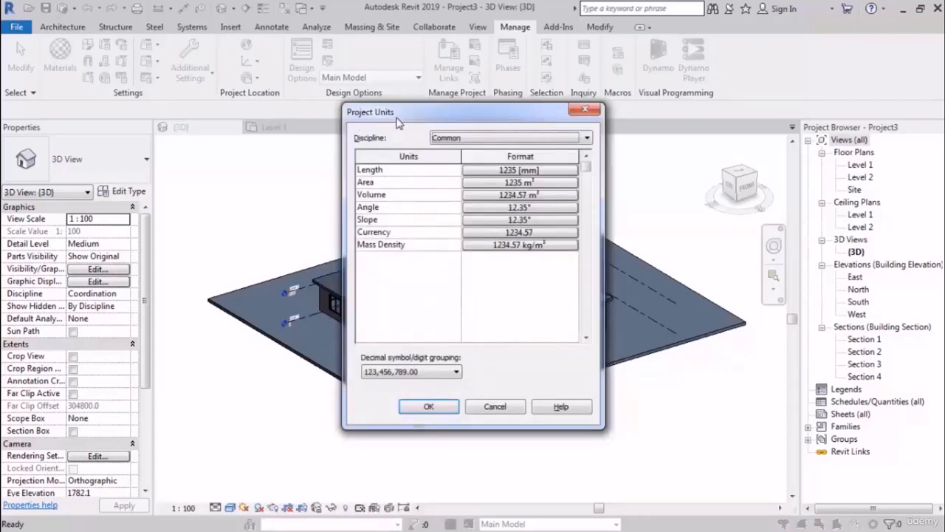
{"action": "left_click", "coordinate": [584, 110]}
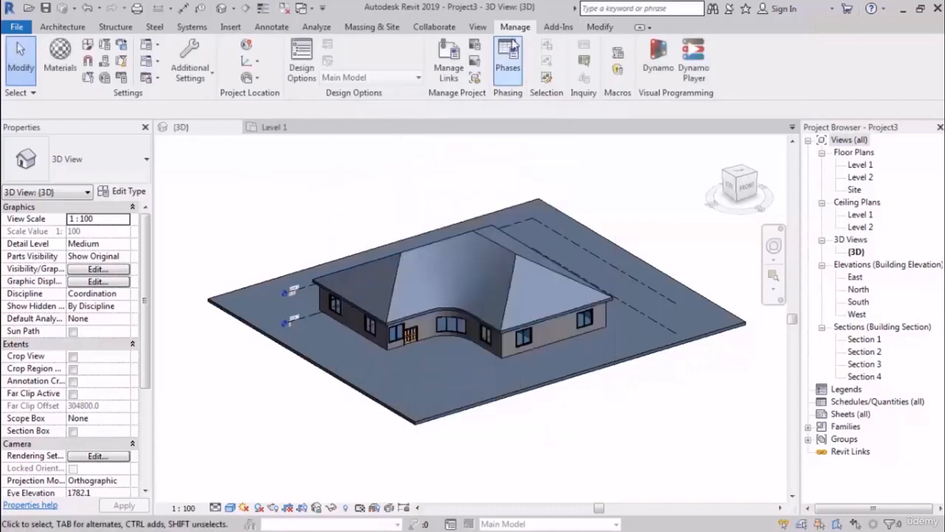
{"action": "left_click", "coordinate": [124, 80]}
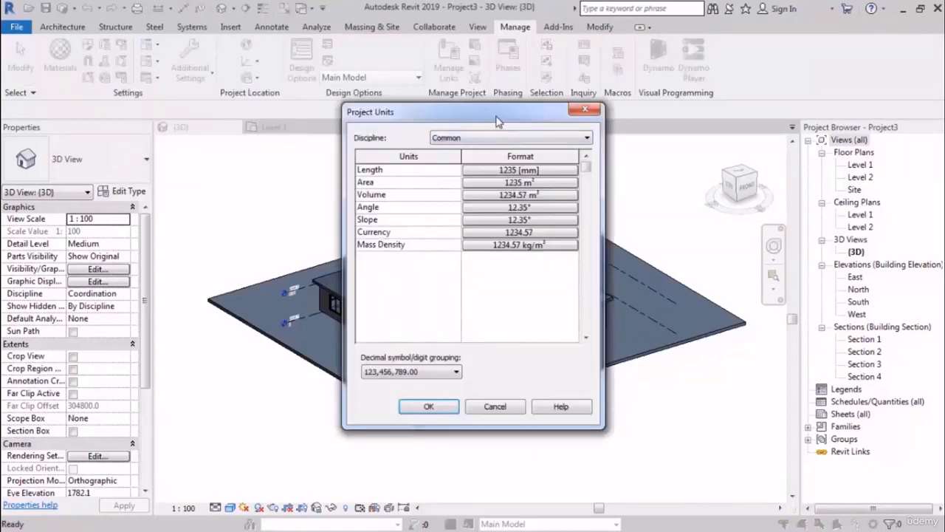
{"action": "left_click_drag", "start_coordinate": [498, 122], "coordinate": [453, 106]}
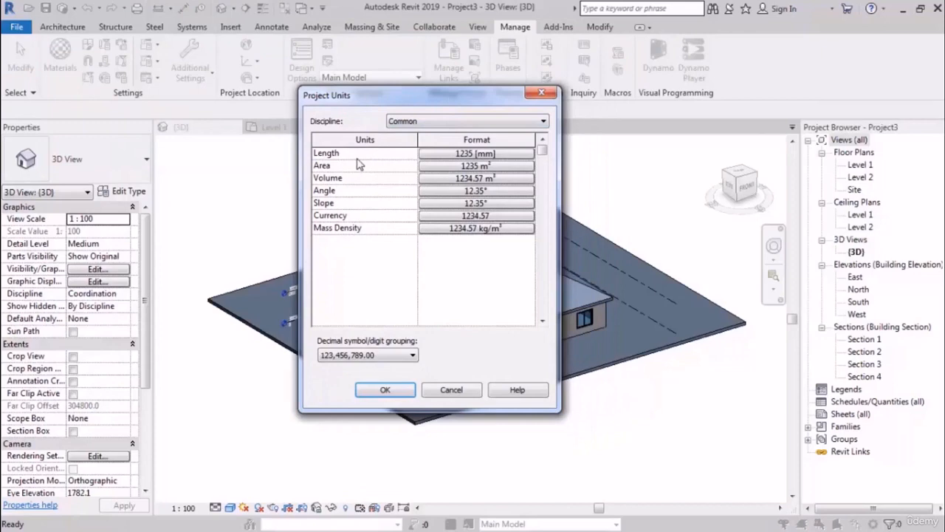
{"action": "left_click", "coordinate": [501, 156]}
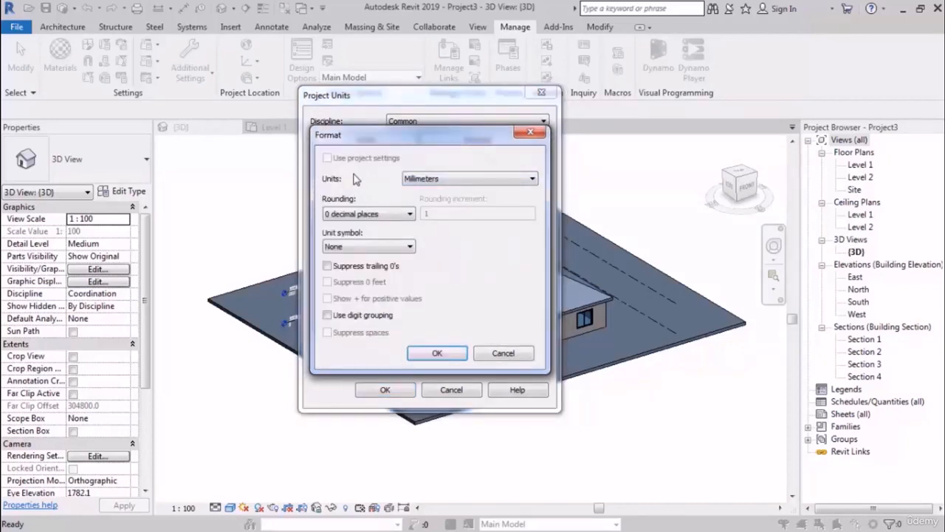
{"action": "left_click", "coordinate": [466, 182]}
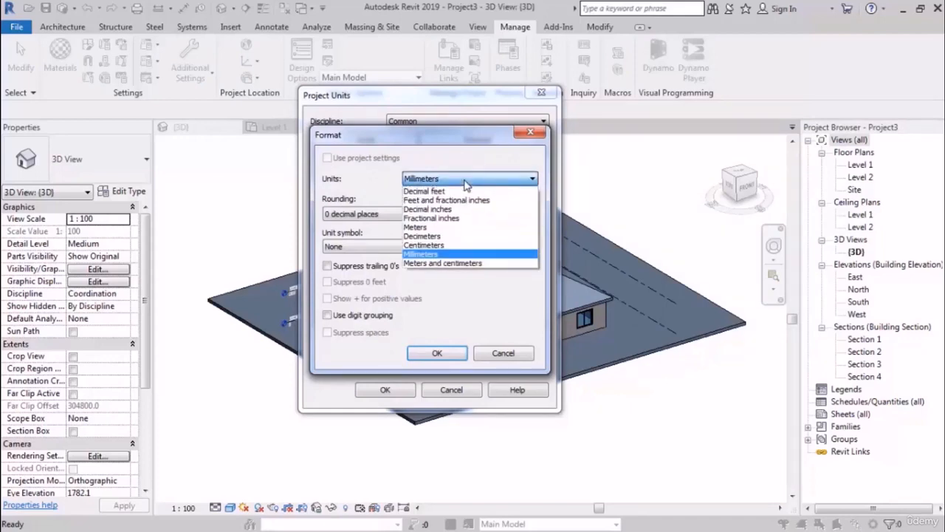
{"action": "left_click", "coordinate": [460, 227]}
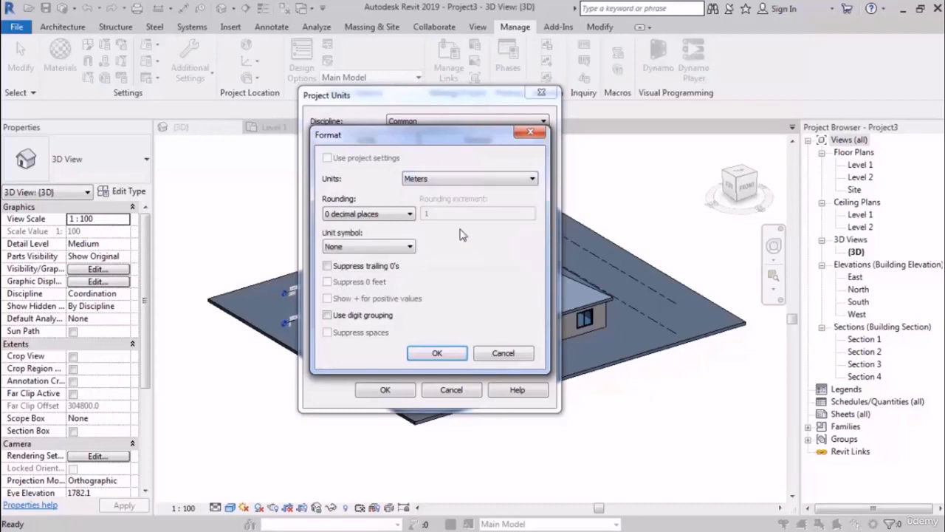
{"action": "left_click", "coordinate": [364, 214]}
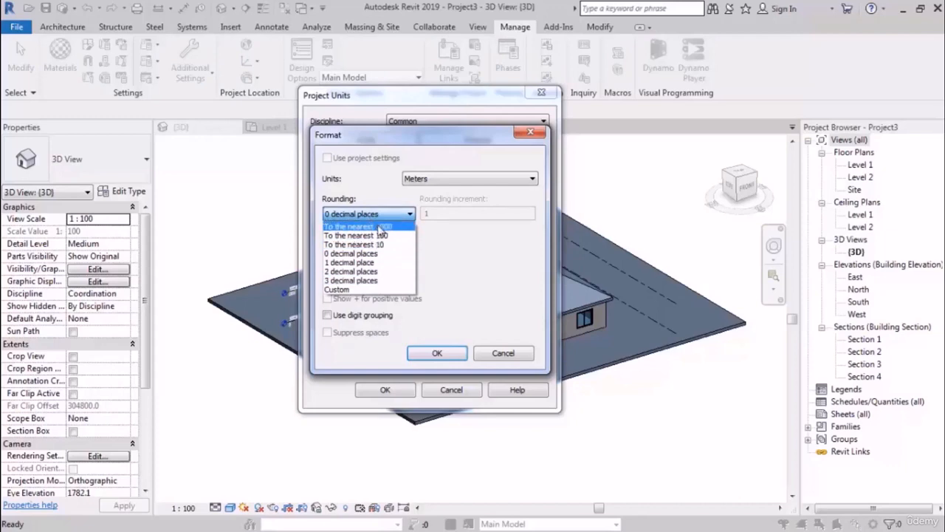
{"action": "left_click", "coordinate": [370, 272]}
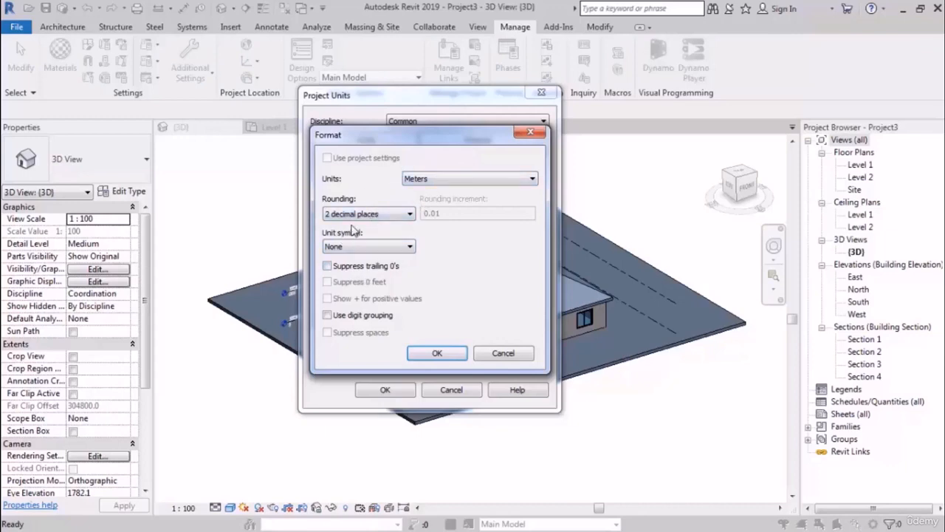
{"action": "left_click", "coordinate": [436, 352]}
{"action": "left_click", "coordinate": [385, 390]}
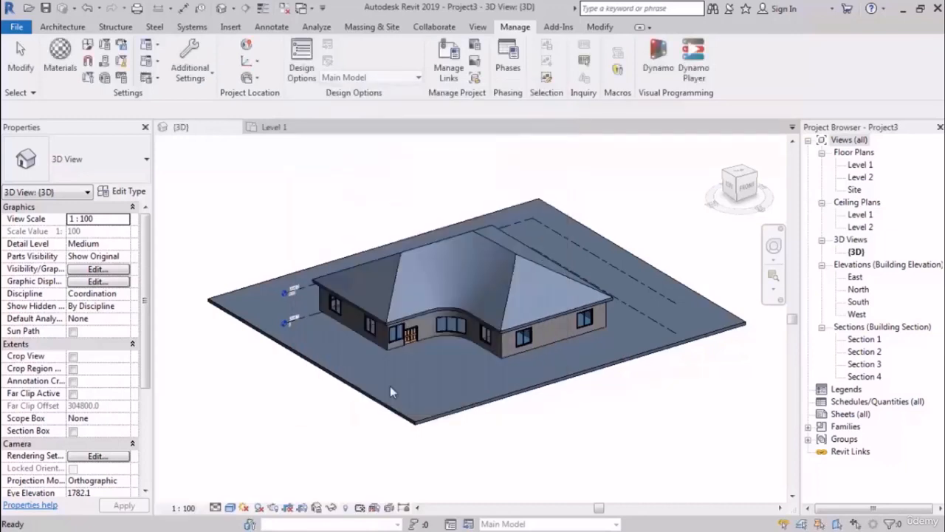
Open the Level 1 floor plan, inspect the temporary dimensions of the horizontal interior wall below the upper-left room, and deselect it
{"action": "double_click", "coordinate": [860, 165]}
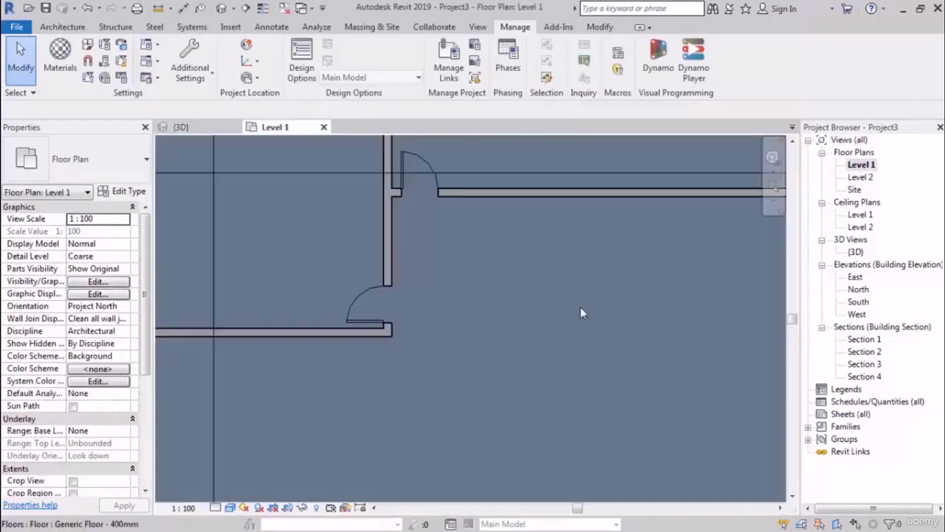
{"action": "scroll", "coordinate": [378, 325], "scroll_direction": "down", "scroll_amount": 5}
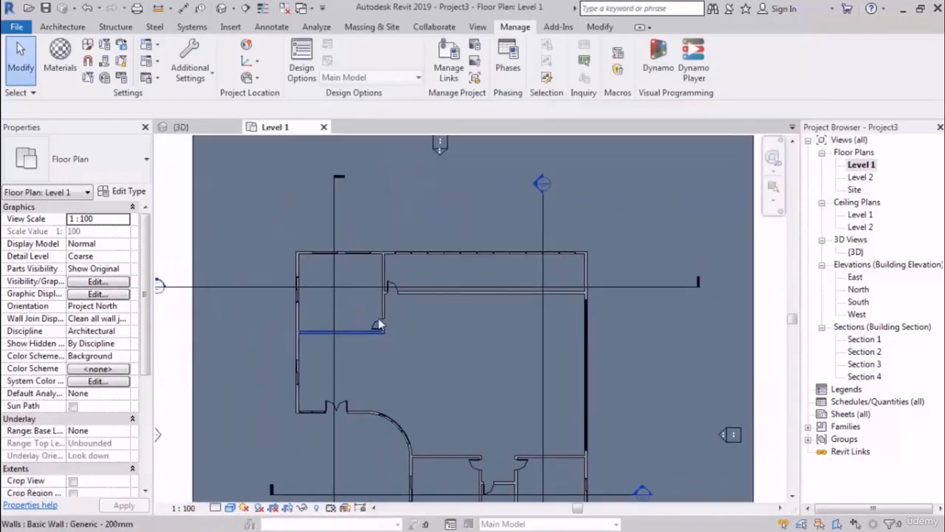
{"action": "scroll", "coordinate": [374, 308], "scroll_direction": "up", "scroll_amount": 4}
{"action": "left_click", "coordinate": [345, 331]}
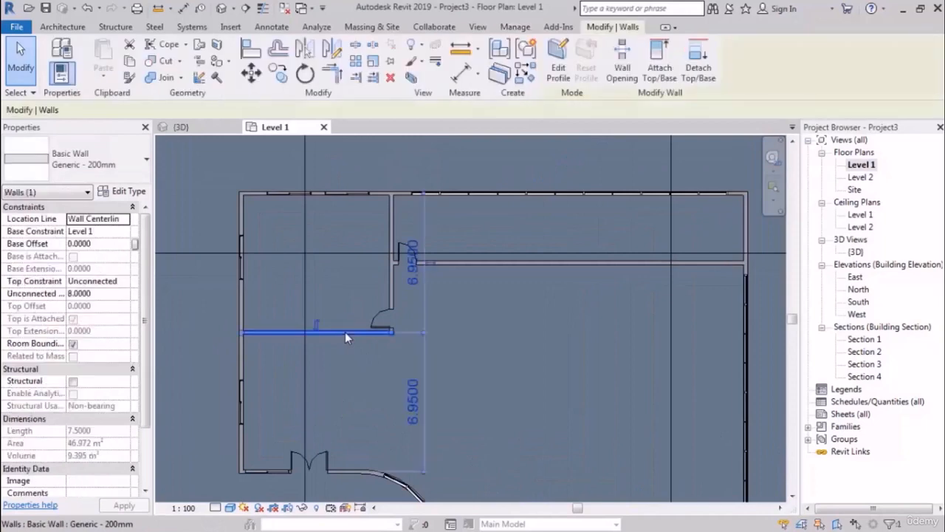
{"action": "middle_click_drag", "start_coordinate": [373, 382], "coordinate": [404, 333]}
{"action": "scroll", "coordinate": [404, 333], "scroll_direction": "up", "scroll_amount": 3}
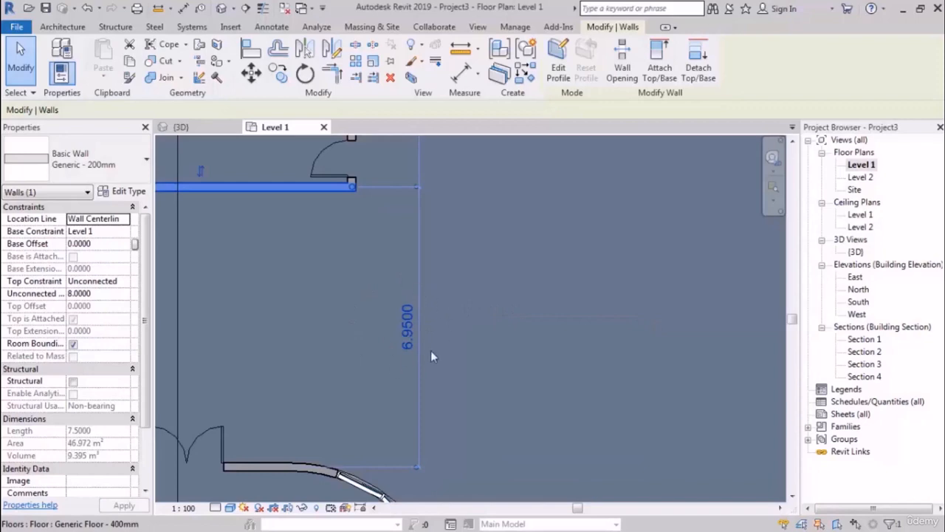
{"action": "key", "text": "Escape"}
Enable Suppress trailing 0's in the length format of the Project Units
{"action": "key", "text": "u"}
{"action": "key", "text": "n"}
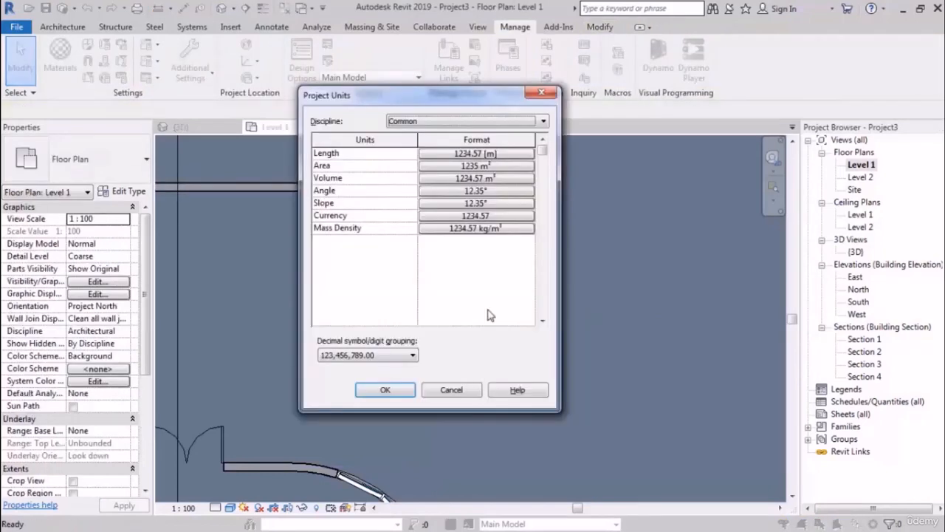
{"action": "left_click", "coordinate": [449, 153]}
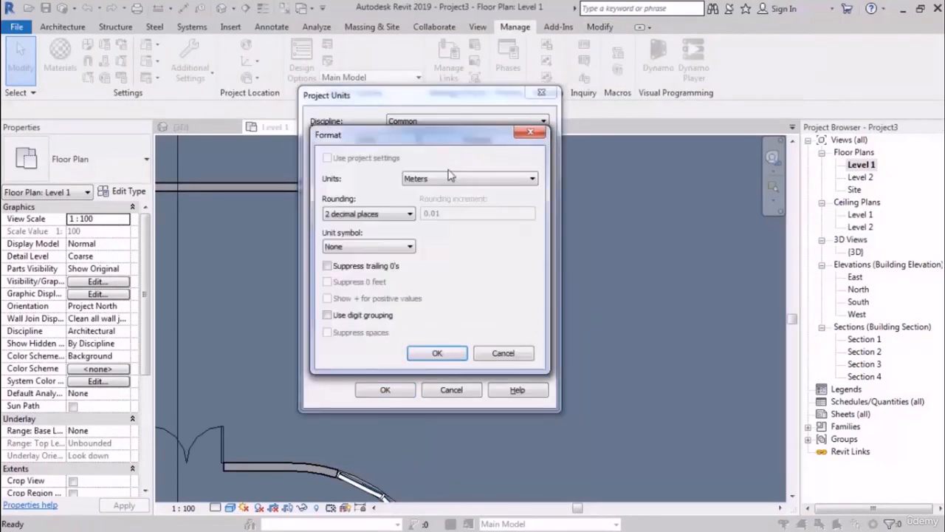
{"action": "left_click", "coordinate": [360, 270]}
{"action": "left_click", "coordinate": [438, 353]}
{"action": "left_click", "coordinate": [384, 389]}
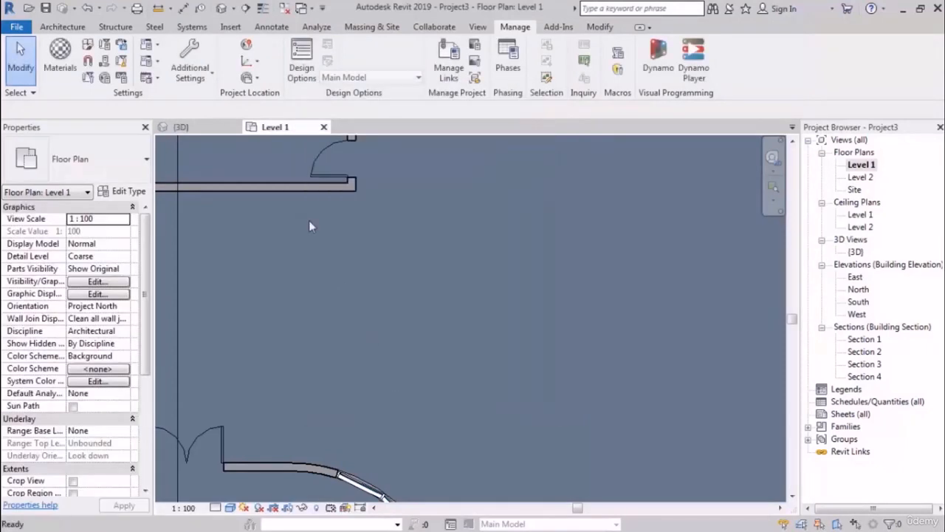
Check the temporary dimension format on the same horizontal interior wall, and clear the selection
{"action": "left_click", "coordinate": [291, 188]}
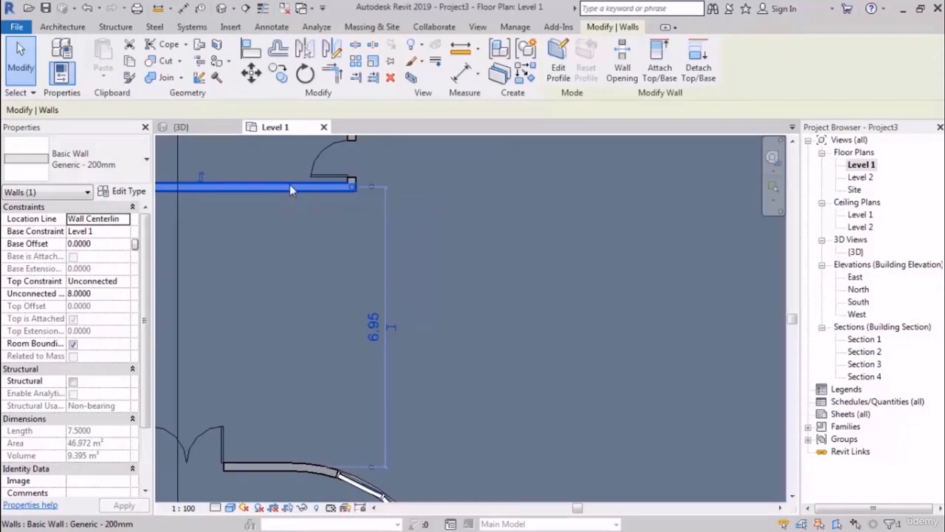
{"action": "scroll", "coordinate": [374, 320], "scroll_direction": "down", "scroll_amount": 5}
{"action": "scroll", "coordinate": [344, 285], "scroll_direction": "down", "scroll_amount": 2}
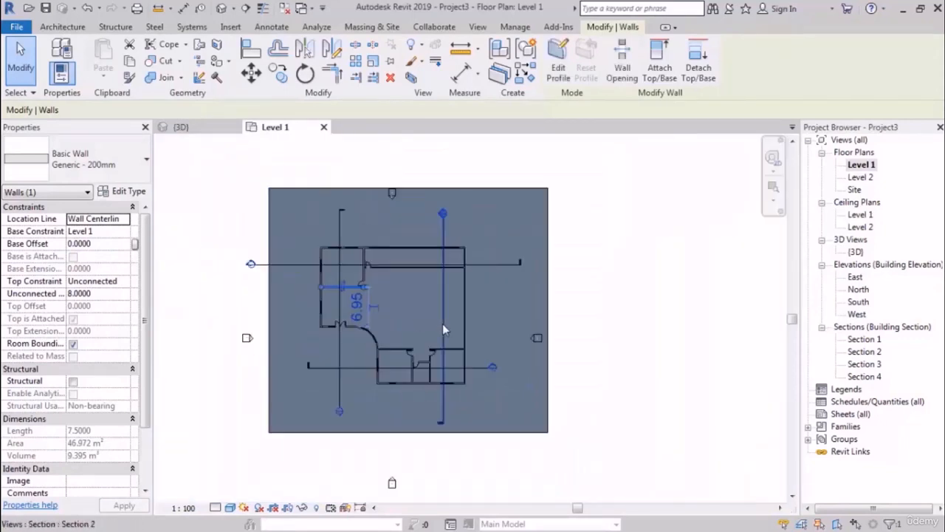
{"action": "middle_click_drag", "start_coordinate": [443, 323], "coordinate": [425, 318]}
{"action": "scroll", "coordinate": [389, 264], "scroll_direction": "up", "scroll_amount": 1}
{"action": "middle_click_drag", "start_coordinate": [398, 274], "coordinate": [409, 274]}
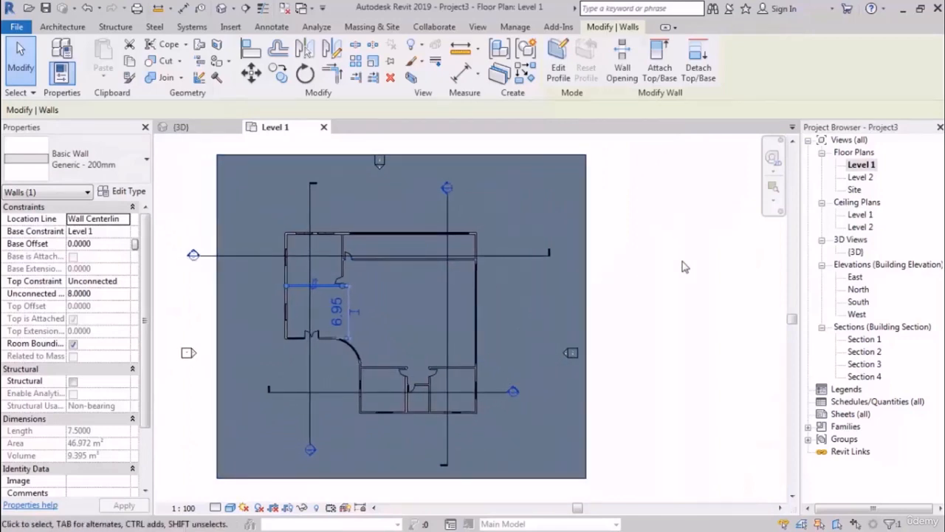
{"action": "left_click", "coordinate": [699, 266]}
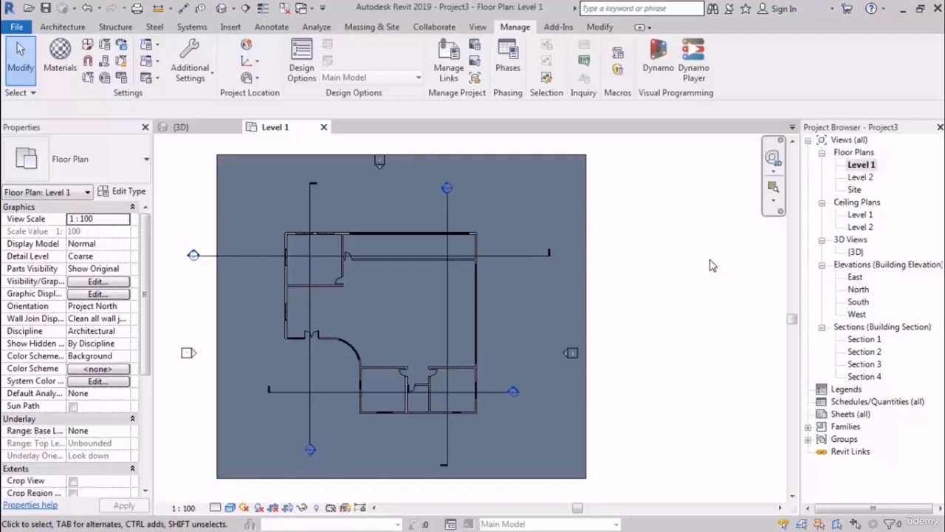
Assign the keyboard shortcut Fn3 to the 3D View; Default 3D View command
{"action": "key", "text": "k"}
{"action": "key", "text": "s"}
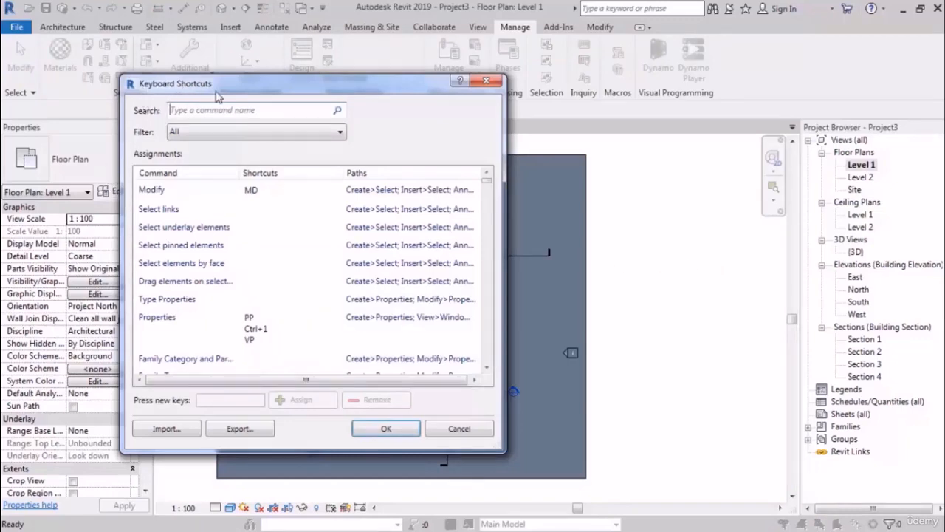
{"action": "left_click_drag", "start_coordinate": [297, 81], "coordinate": [466, 57]}
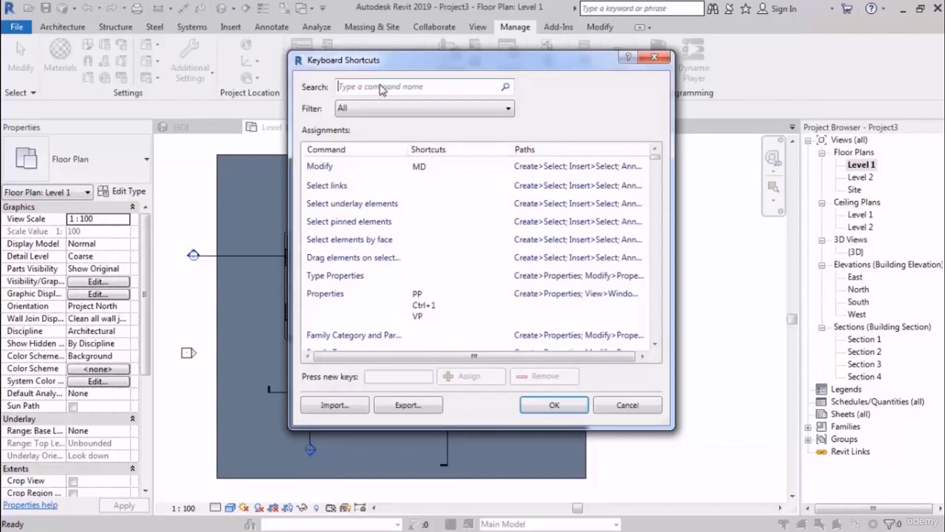
{"action": "type", "text": "3d"}
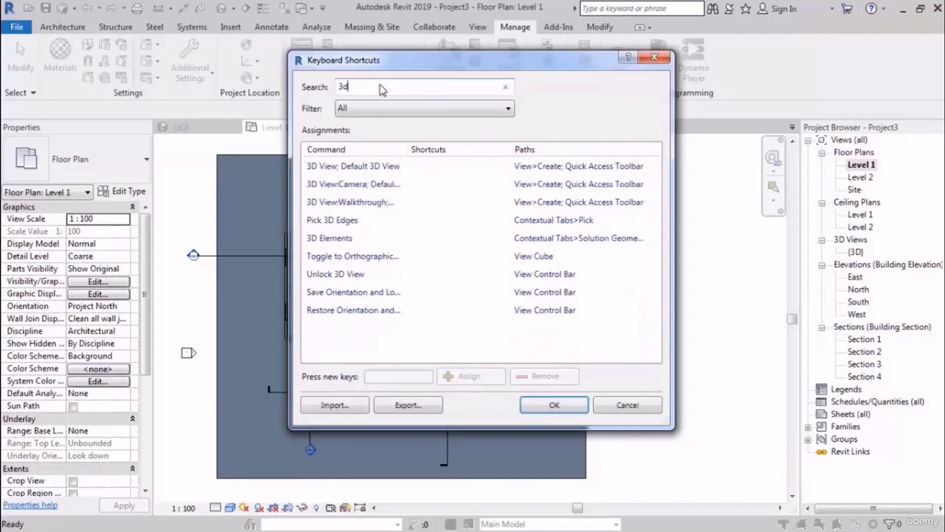
{"action": "left_click", "coordinate": [388, 168]}
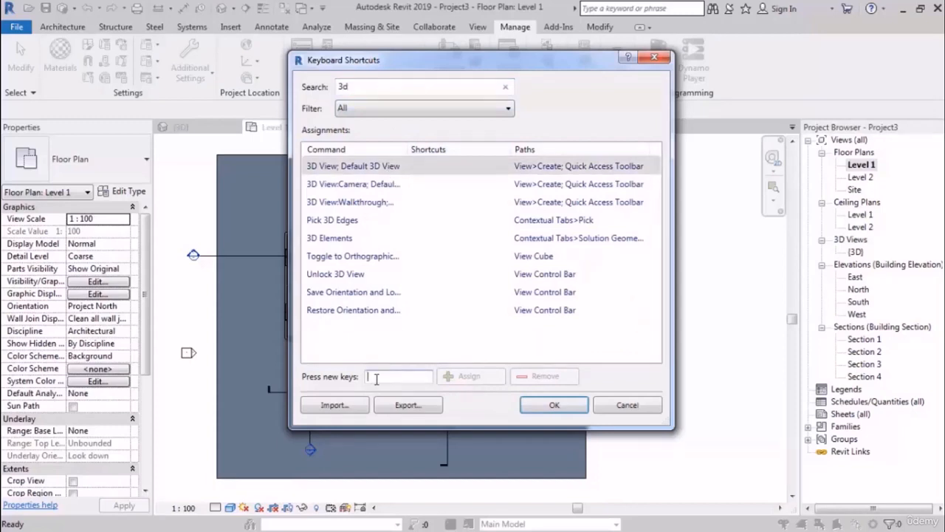
{"action": "type", "text": "Fn3"}
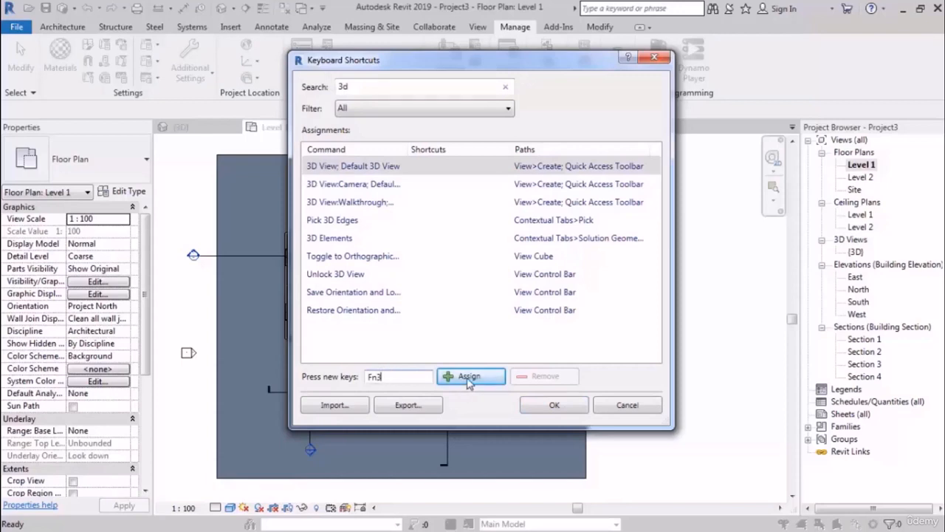
{"action": "left_click", "coordinate": [468, 380]}
{"action": "left_click", "coordinate": [554, 405]}
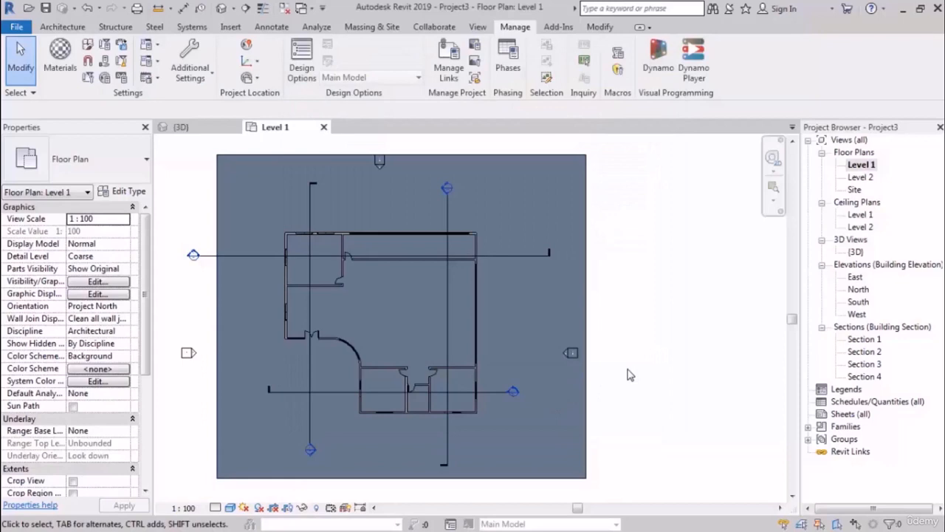
Test switching to the 3D view from the Level 1 plan twice, the second time with the upper-left room's outer wall selected
{"action": "key", "text": "ctrl+Tab"}
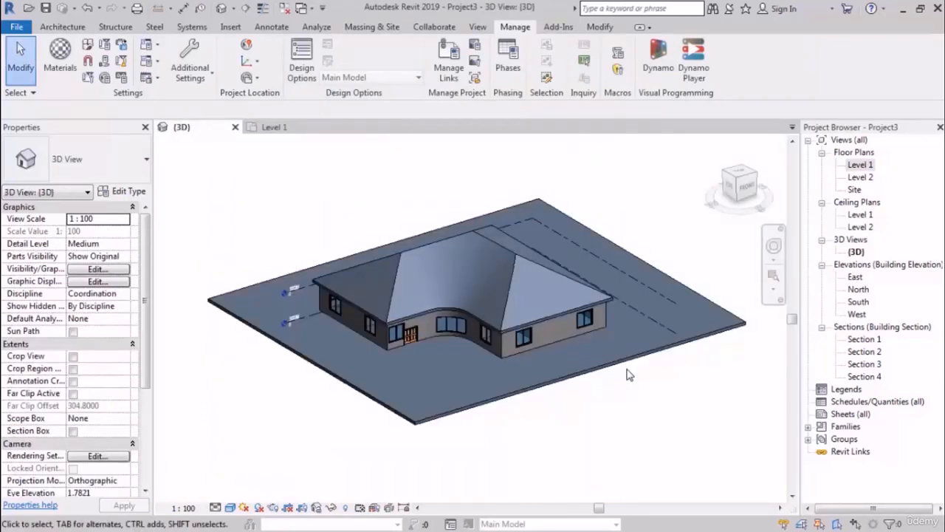
{"action": "left_click", "coordinate": [271, 127]}
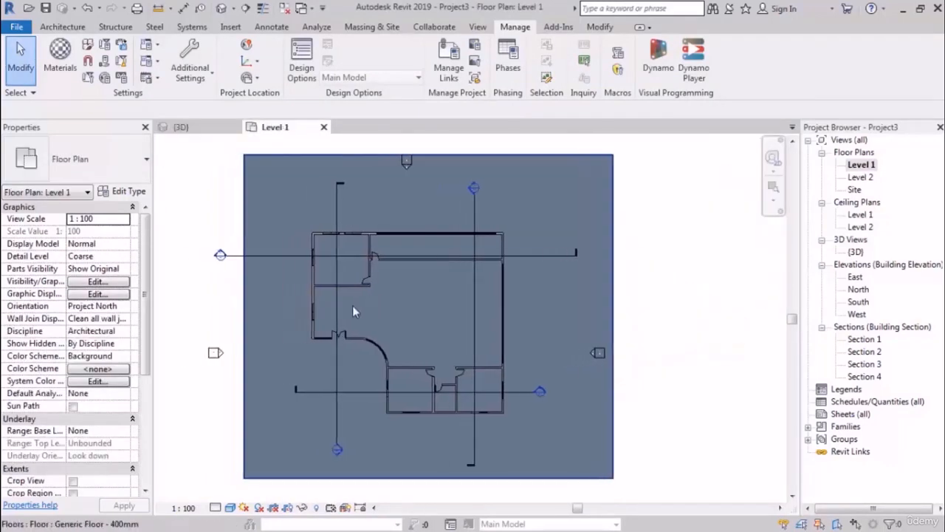
{"action": "left_click", "coordinate": [311, 277]}
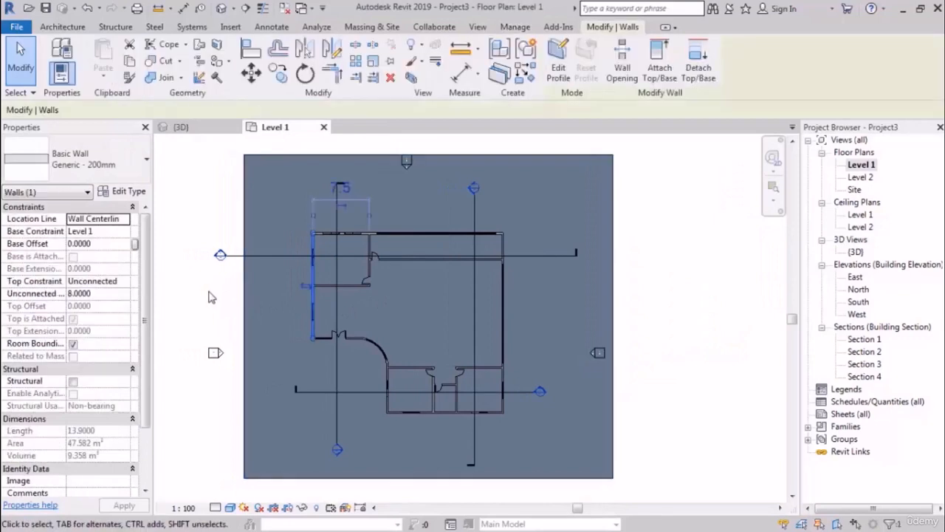
{"action": "key", "text": "ctrl+Tab"}
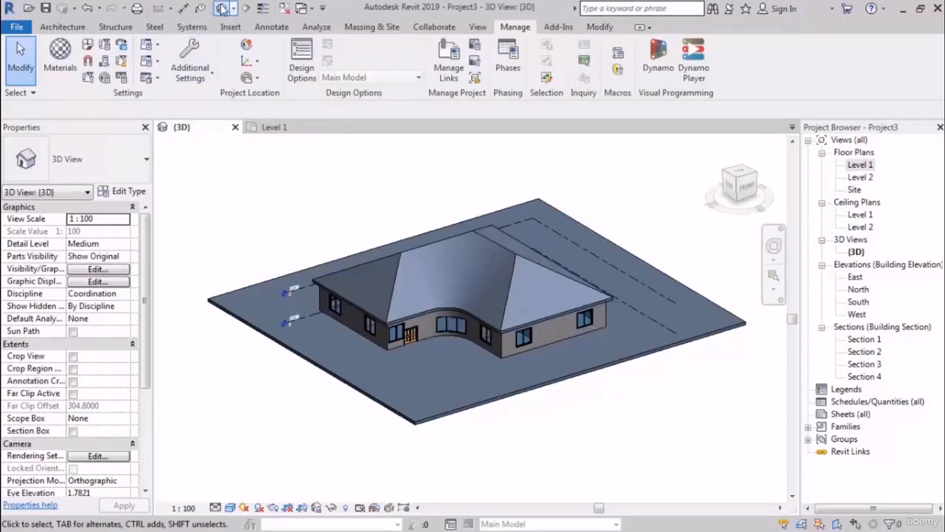
Look over the 3D view's context menu commands, and reopen and close the Keyboard Shortcuts list
{"action": "right_click", "coordinate": [251, 203]}
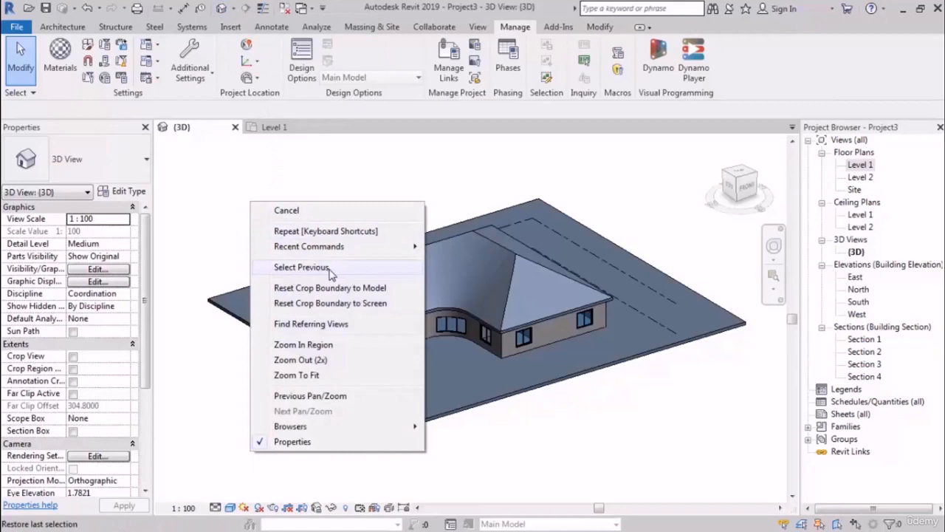
{"action": "left_click", "coordinate": [329, 268]}
{"action": "left_click", "coordinate": [294, 209]}
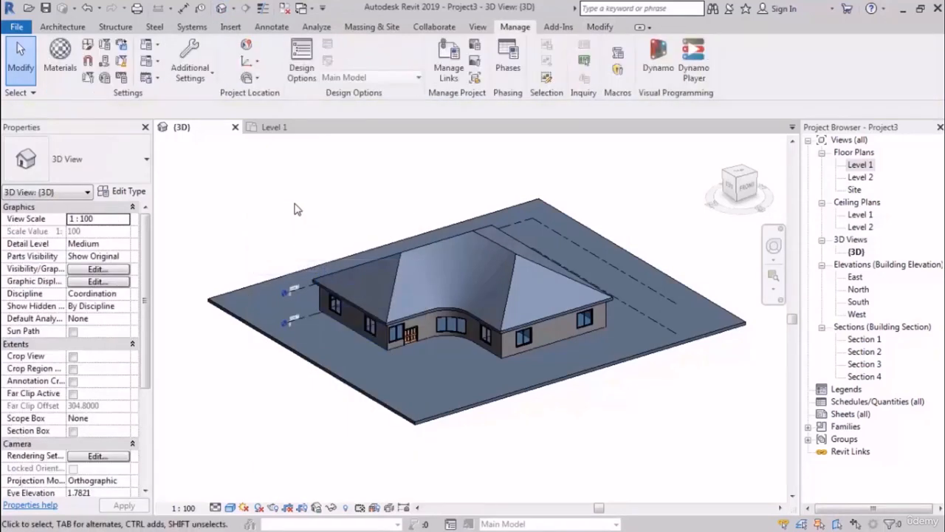
{"action": "key", "text": "k"}
{"action": "key", "text": "s"}
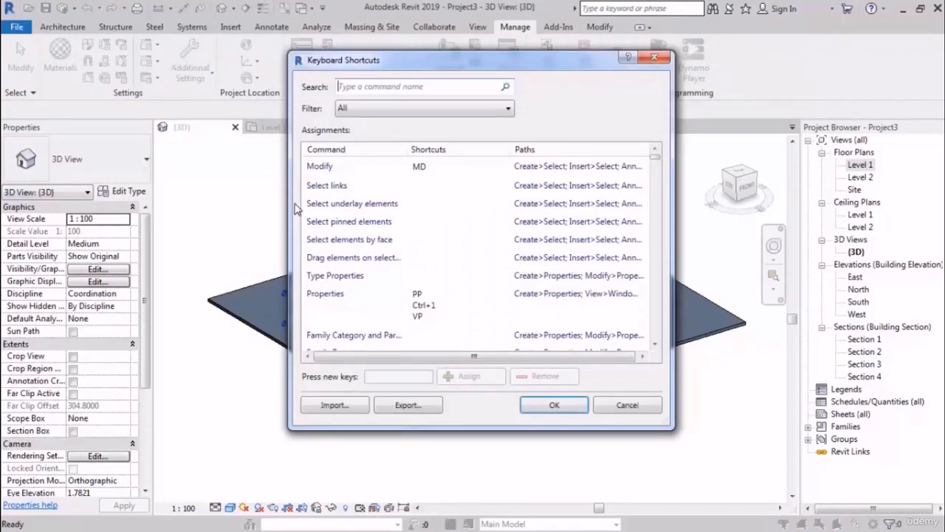
{"action": "left_click", "coordinate": [554, 405]}
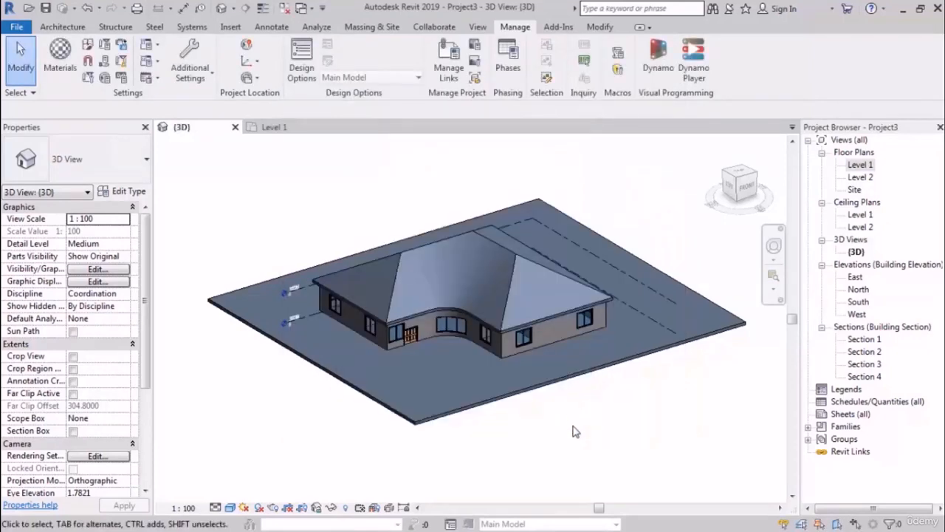